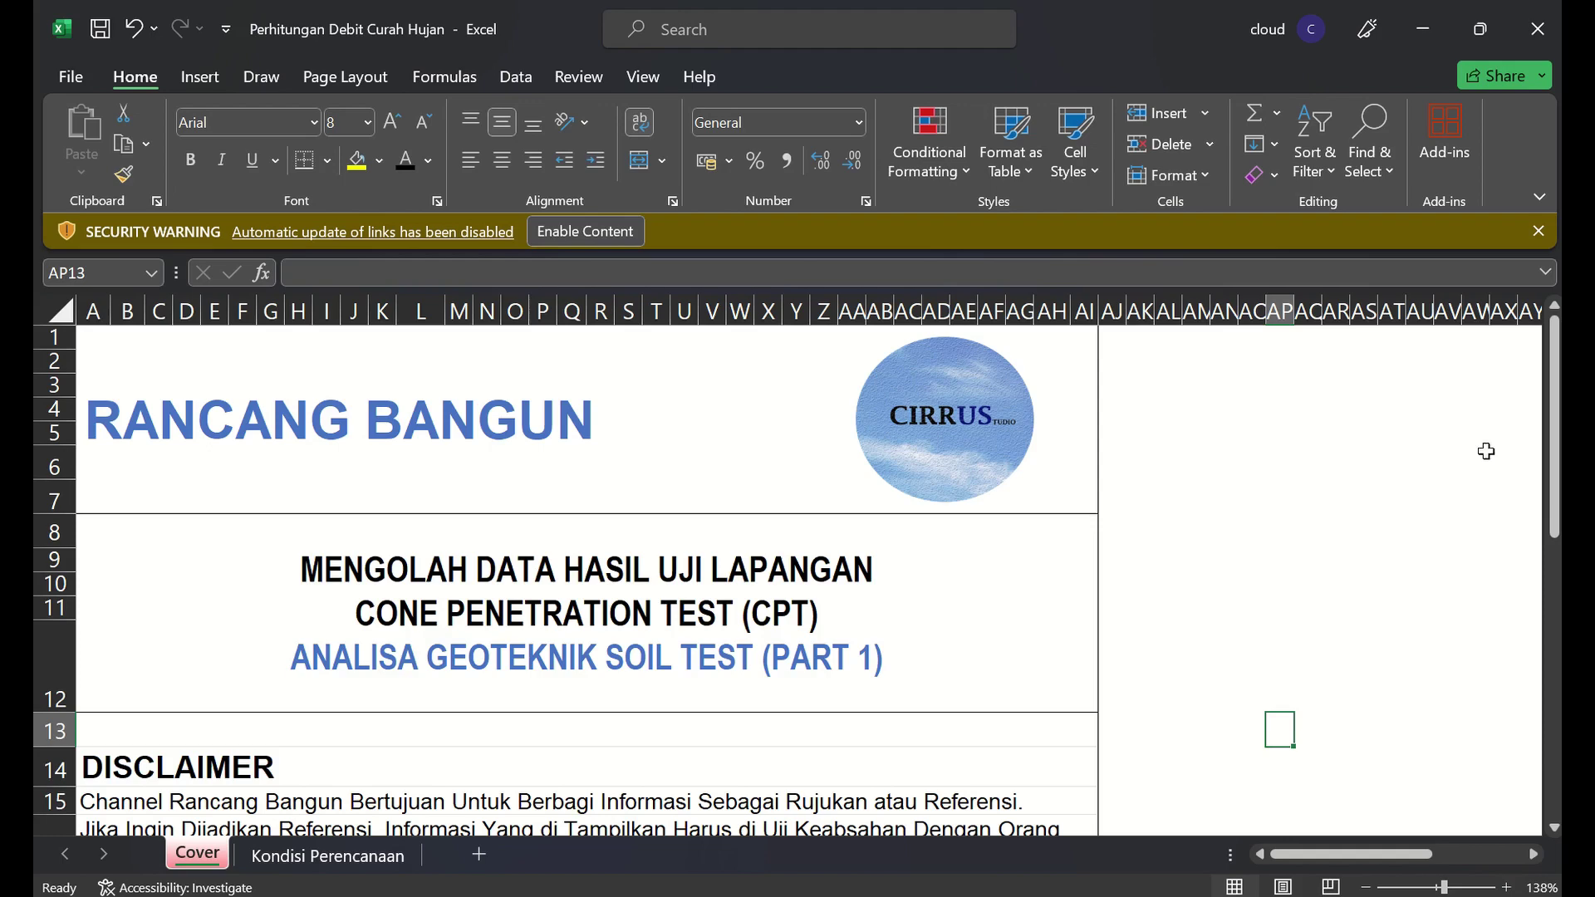
# Review the Cover sheet's title block and the disclaimer text in rows 14 to 17
pyautogui.moveTo(1558, 519); pyautogui.dragTo(1560, 528)
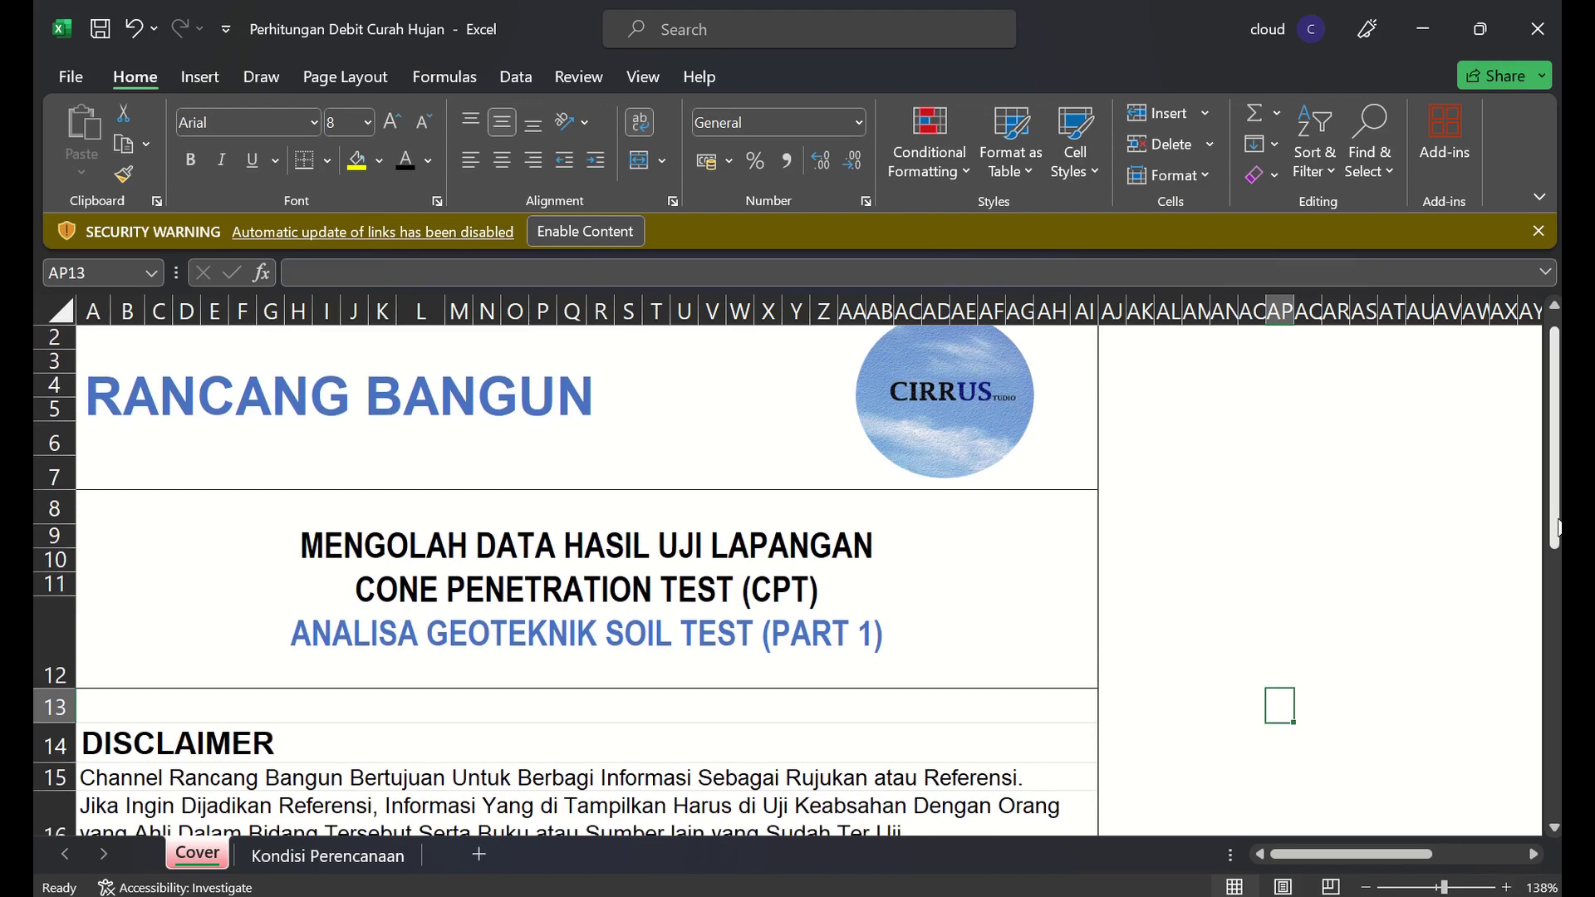
pyautogui.click(342, 872)
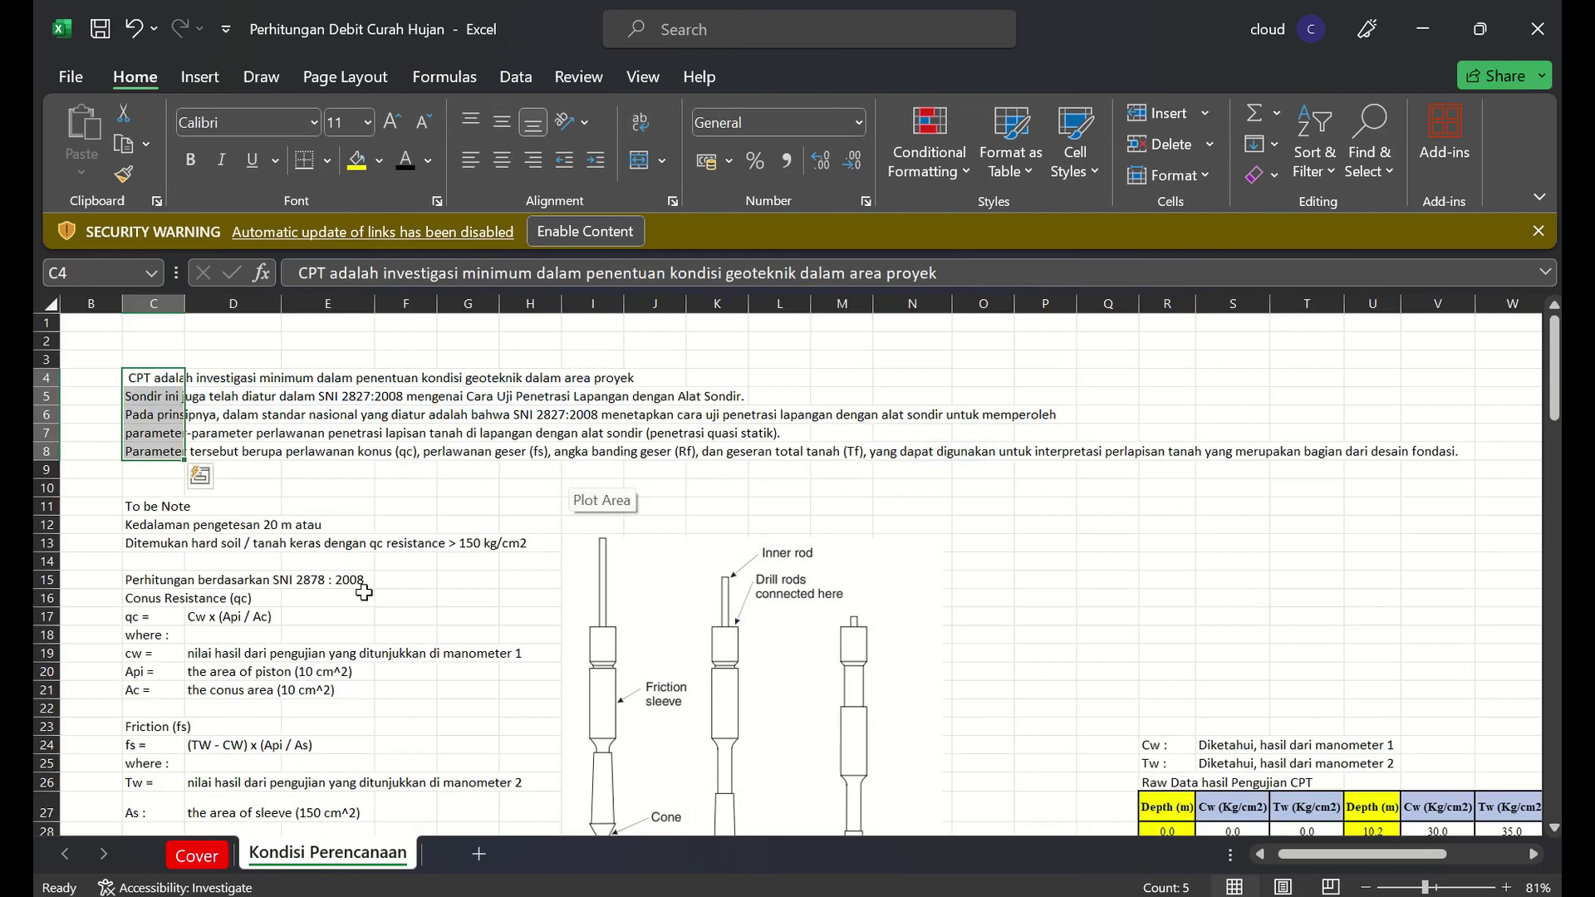
pyautogui.click(197, 855)
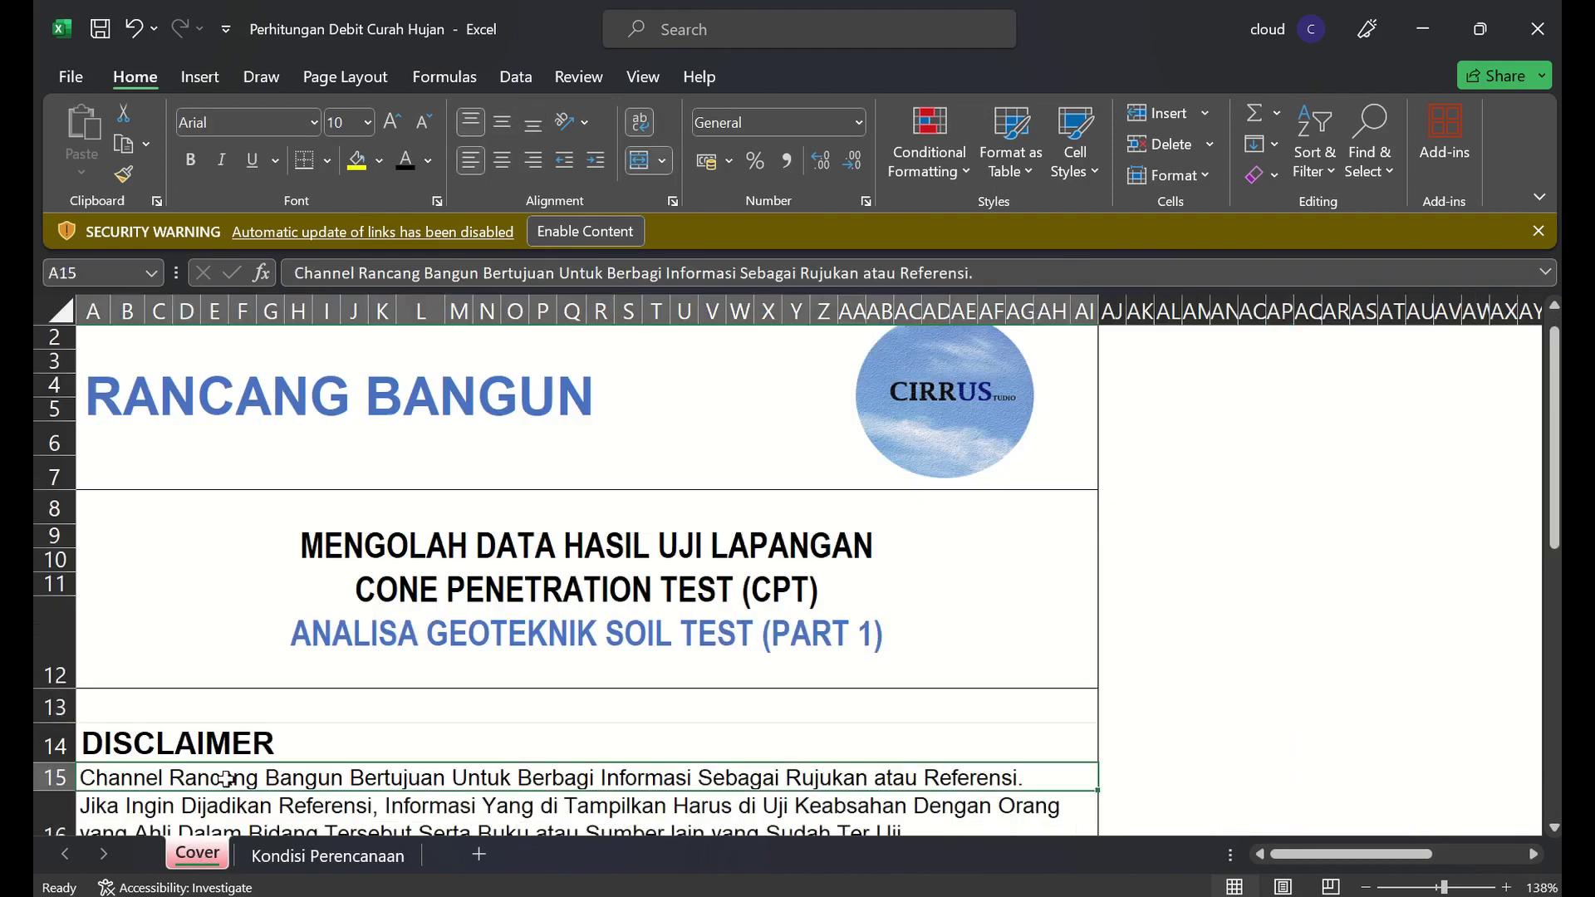
pyautogui.press('Down')
pyautogui.press('Down')
pyautogui.press('Down')
pyautogui.press('Down')
pyautogui.press('Down')
pyautogui.press('Down')
pyautogui.press('Up')
pyautogui.press('Up')
pyautogui.press('Up')
pyautogui.press('Up')
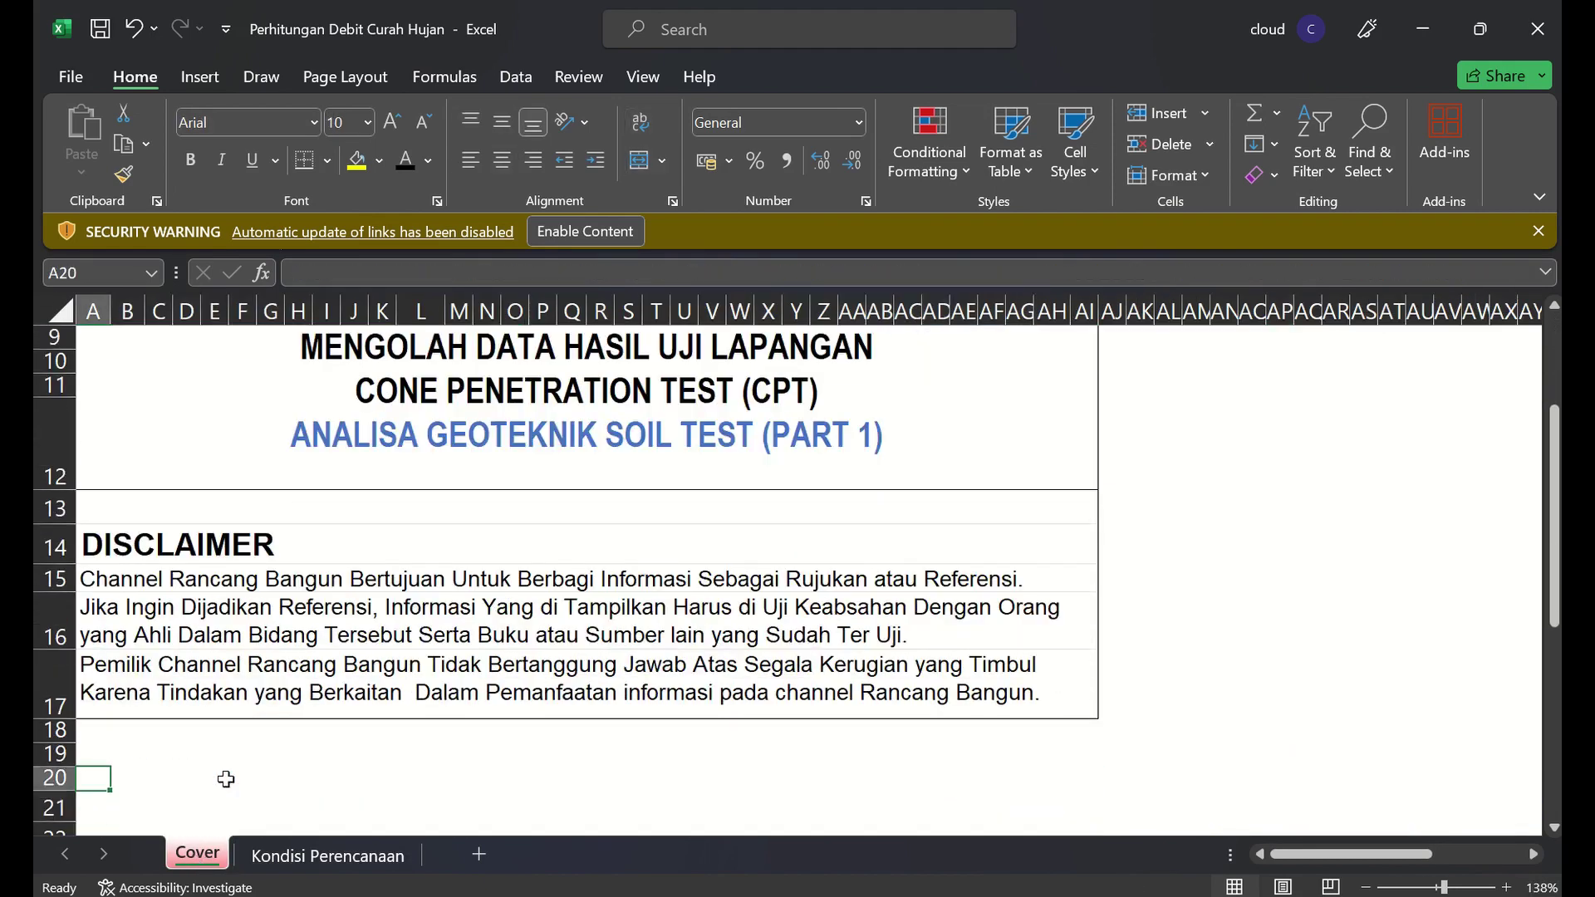
pyautogui.press('Up')
pyautogui.press('Up')
pyautogui.press('Up')
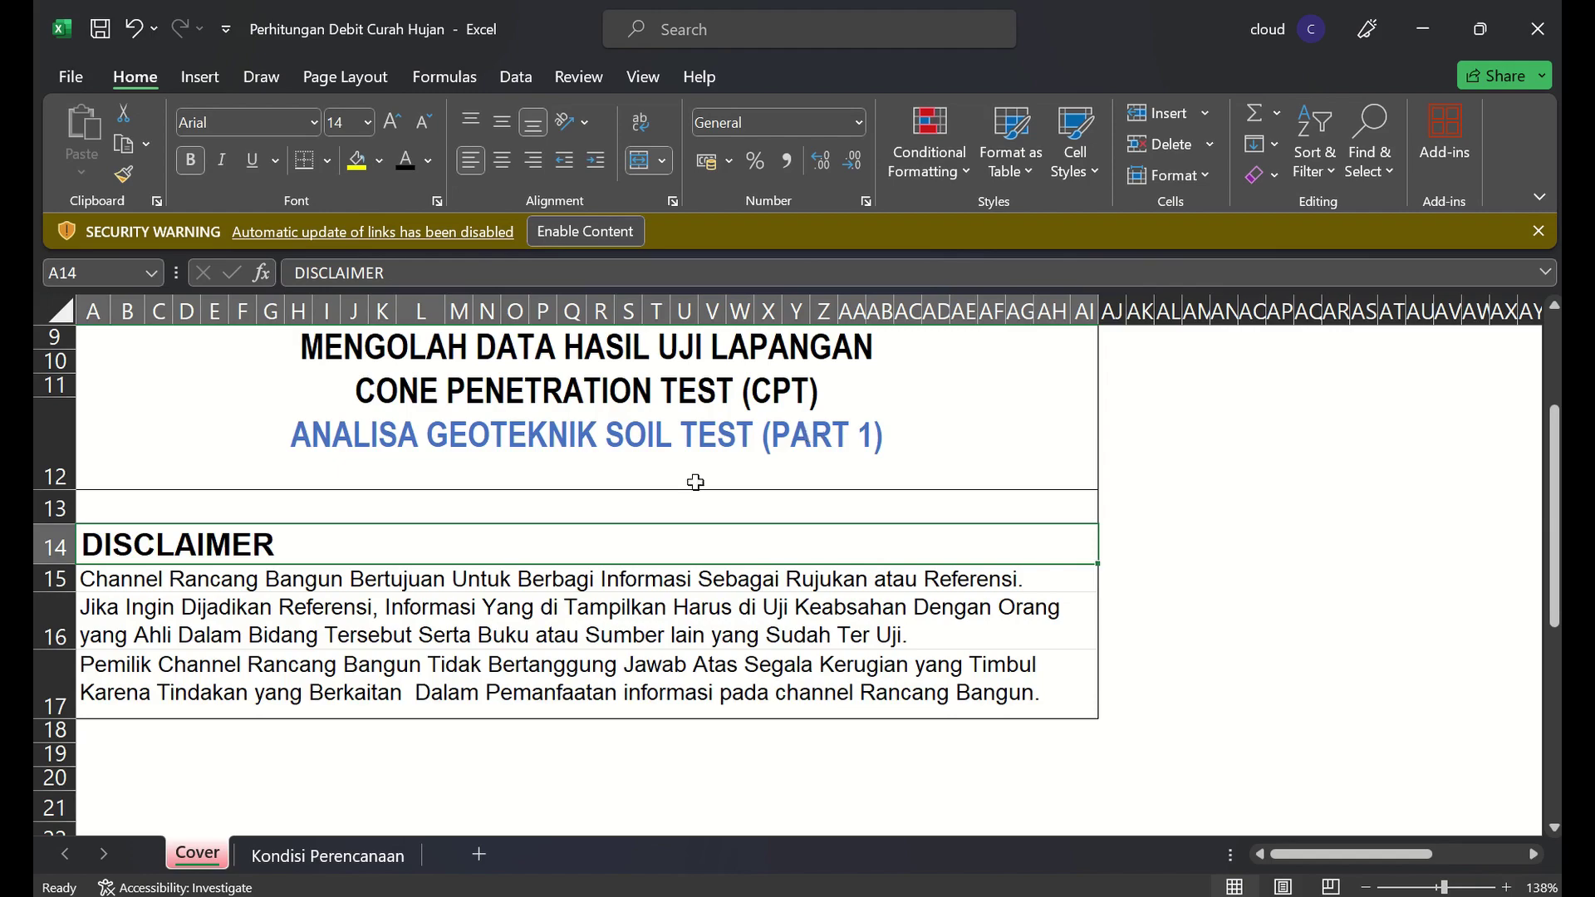
# Open the Kondisi Perencanaan sheet and read the CPT introduction, the testing notes and the SNI 2878 : 2008 formulas
pyautogui.click(329, 861)
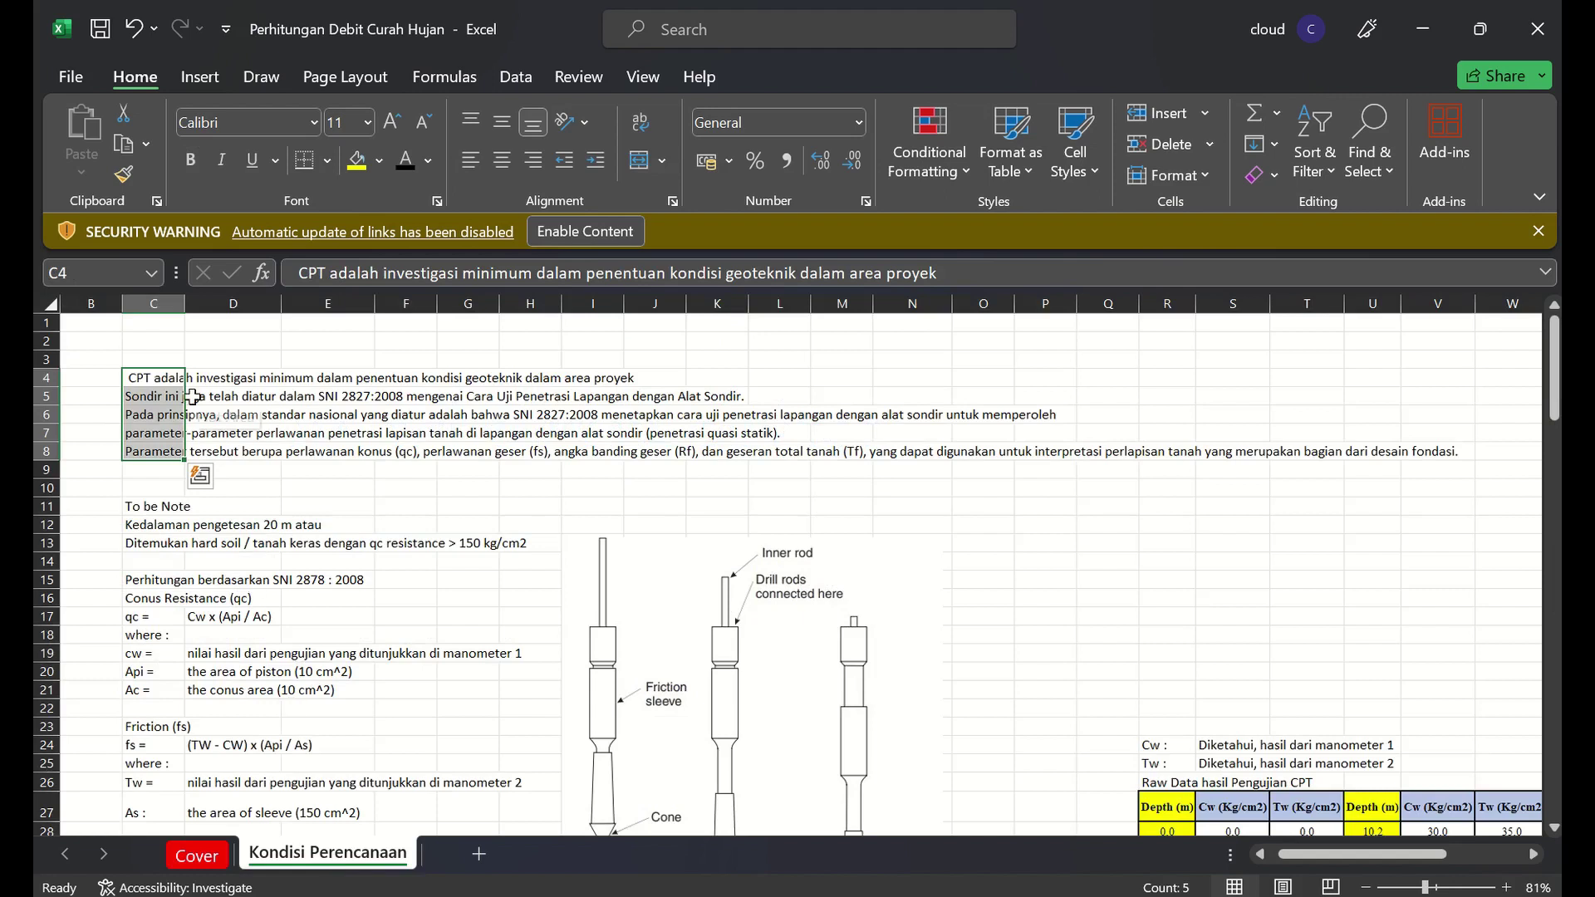
pyautogui.click(138, 379)
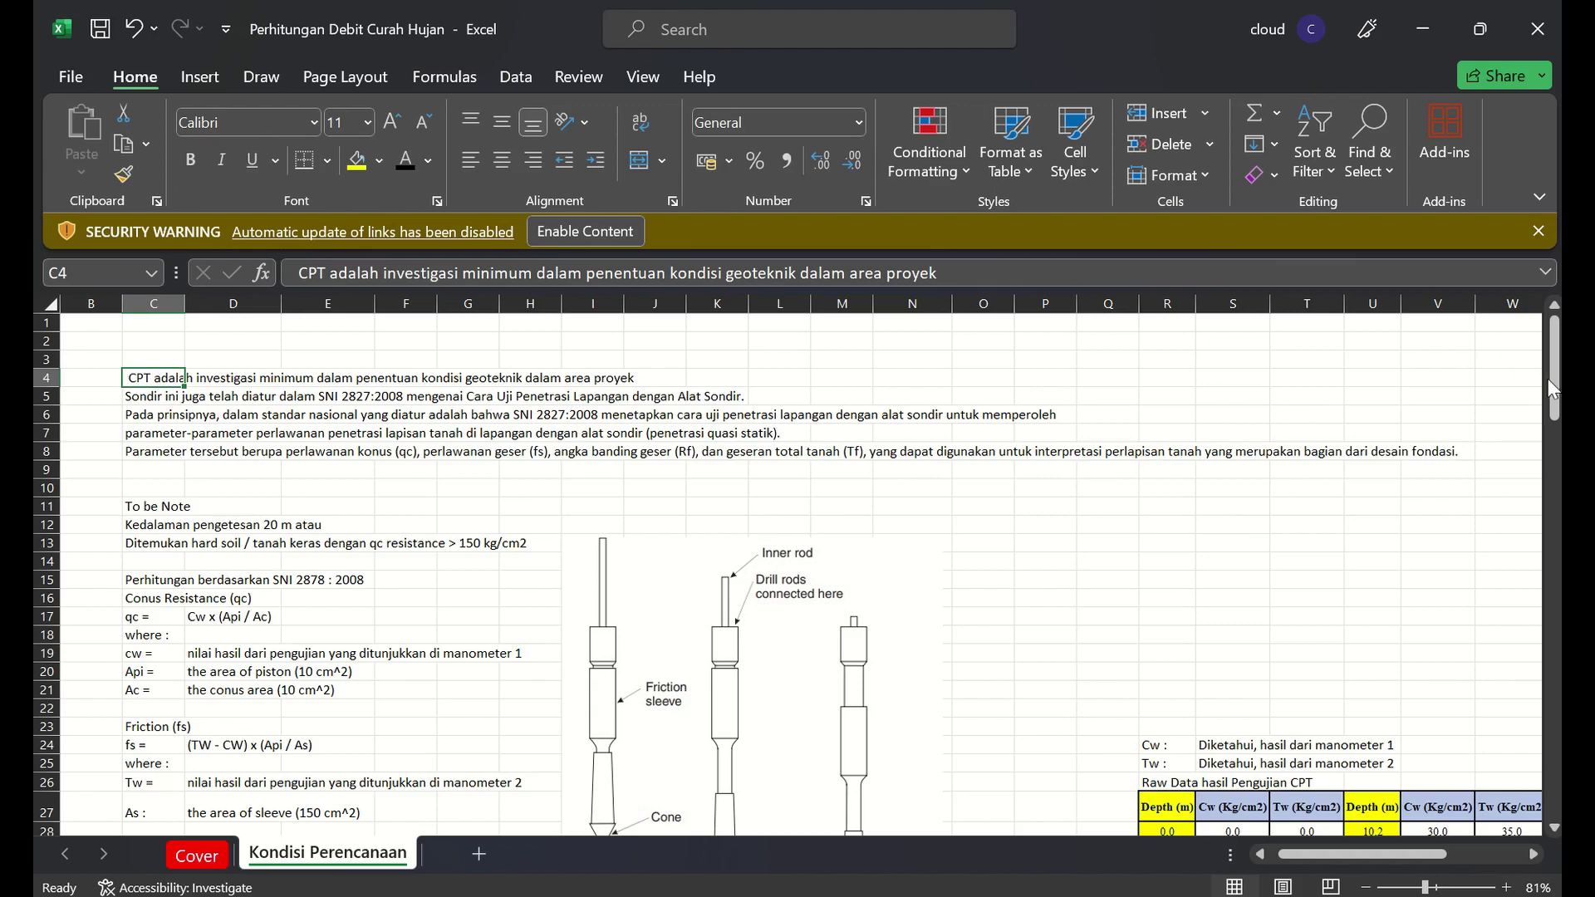
pyautogui.moveTo(1553, 397); pyautogui.dragTo(1553, 423)
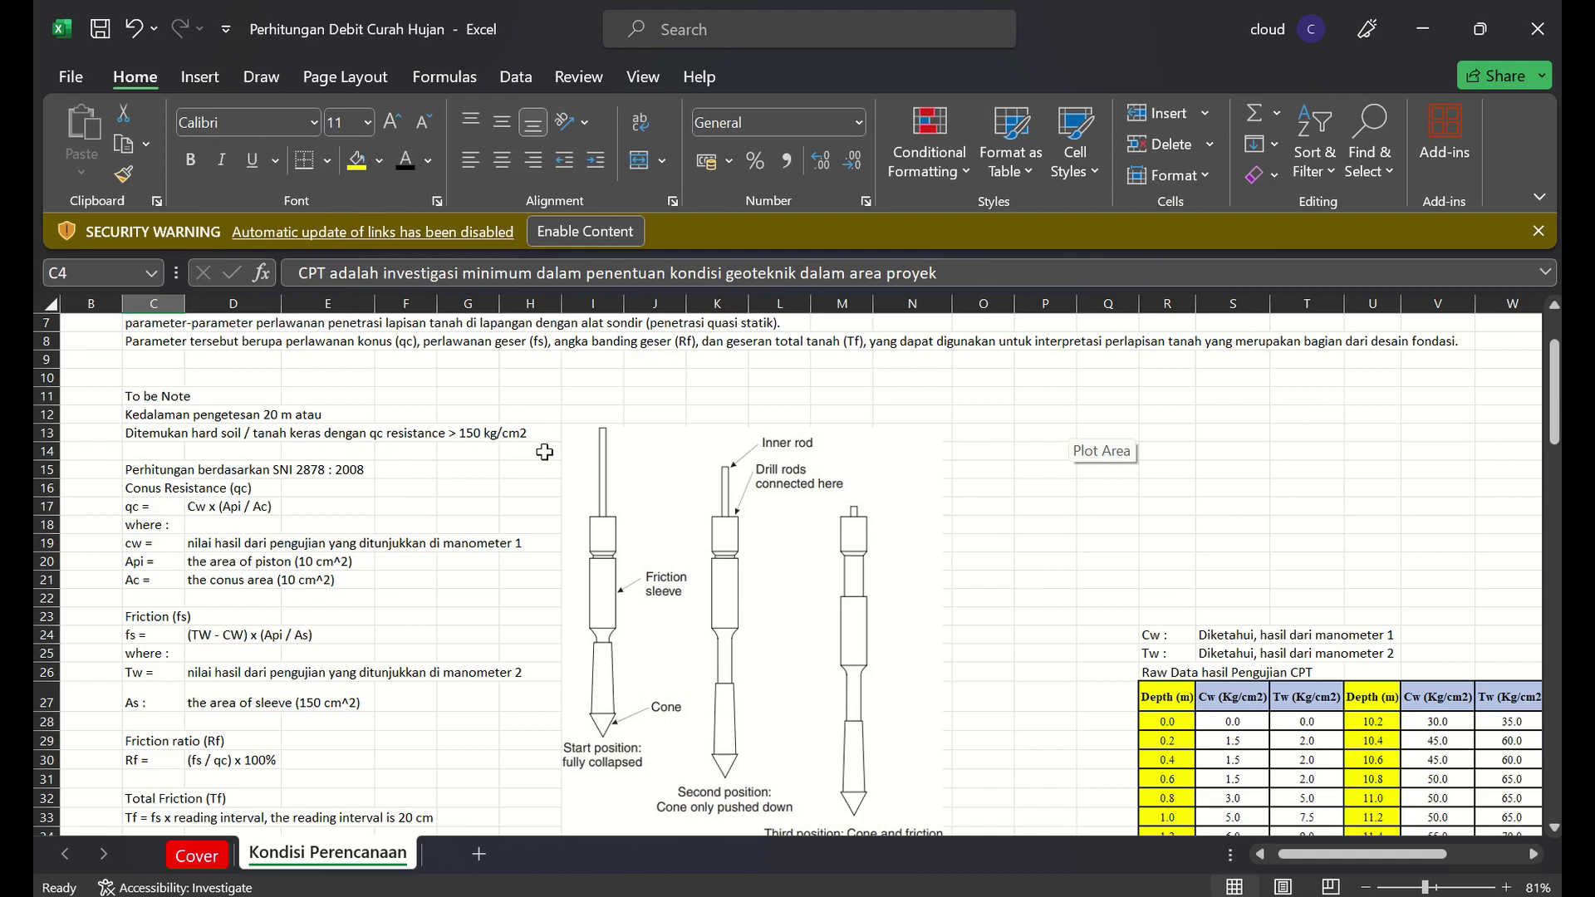
pyautogui.click(155, 475)
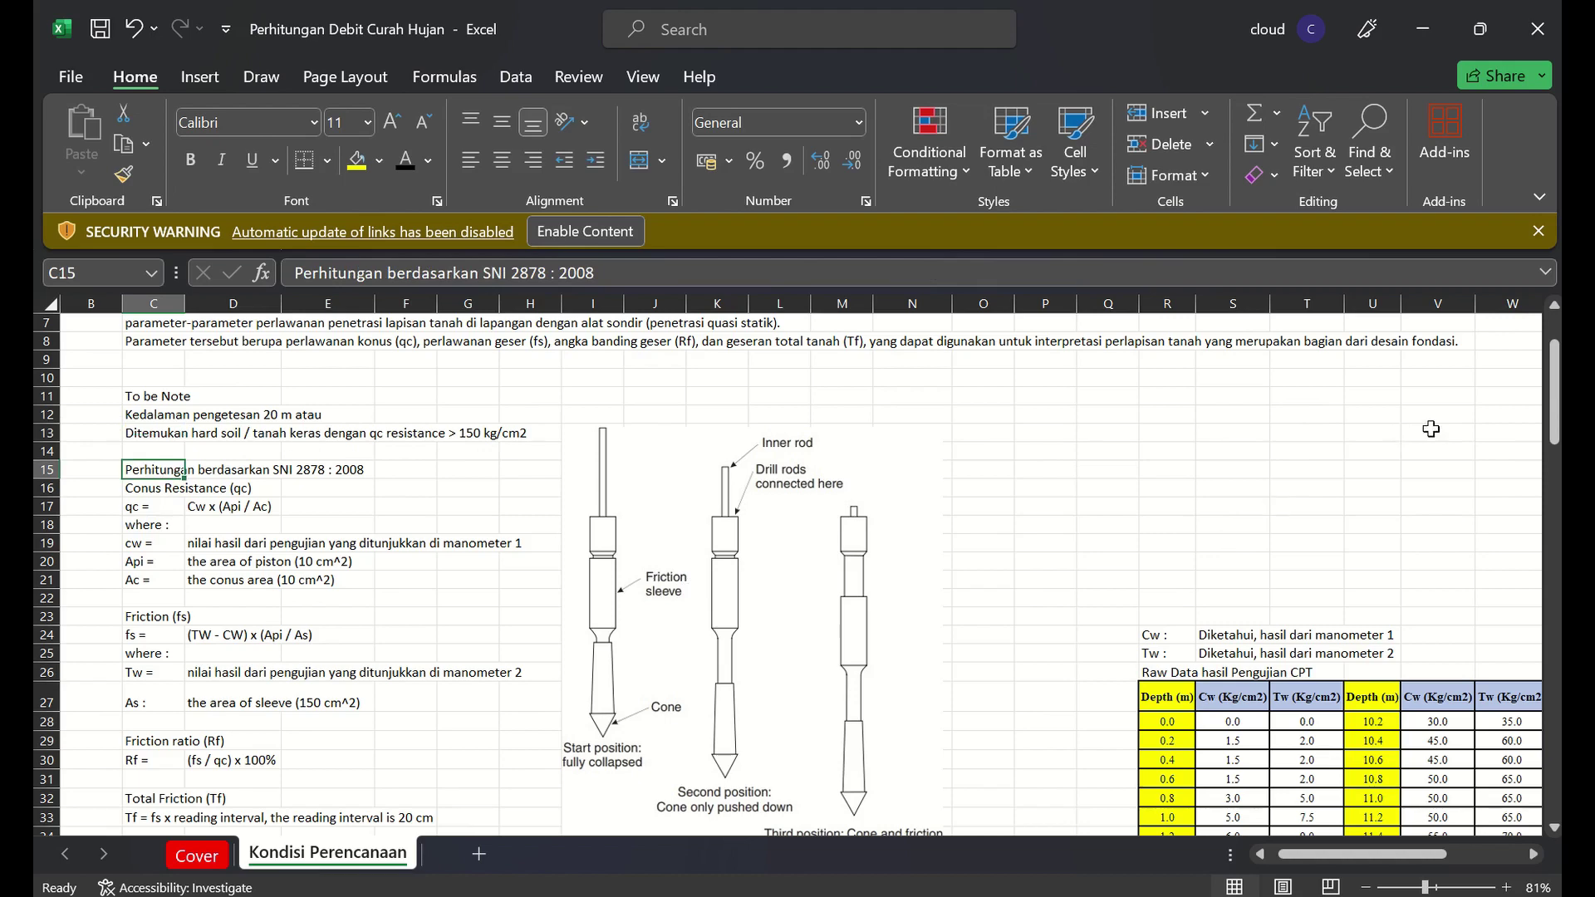
pyautogui.moveTo(1554, 395); pyautogui.dragTo(1556, 439)
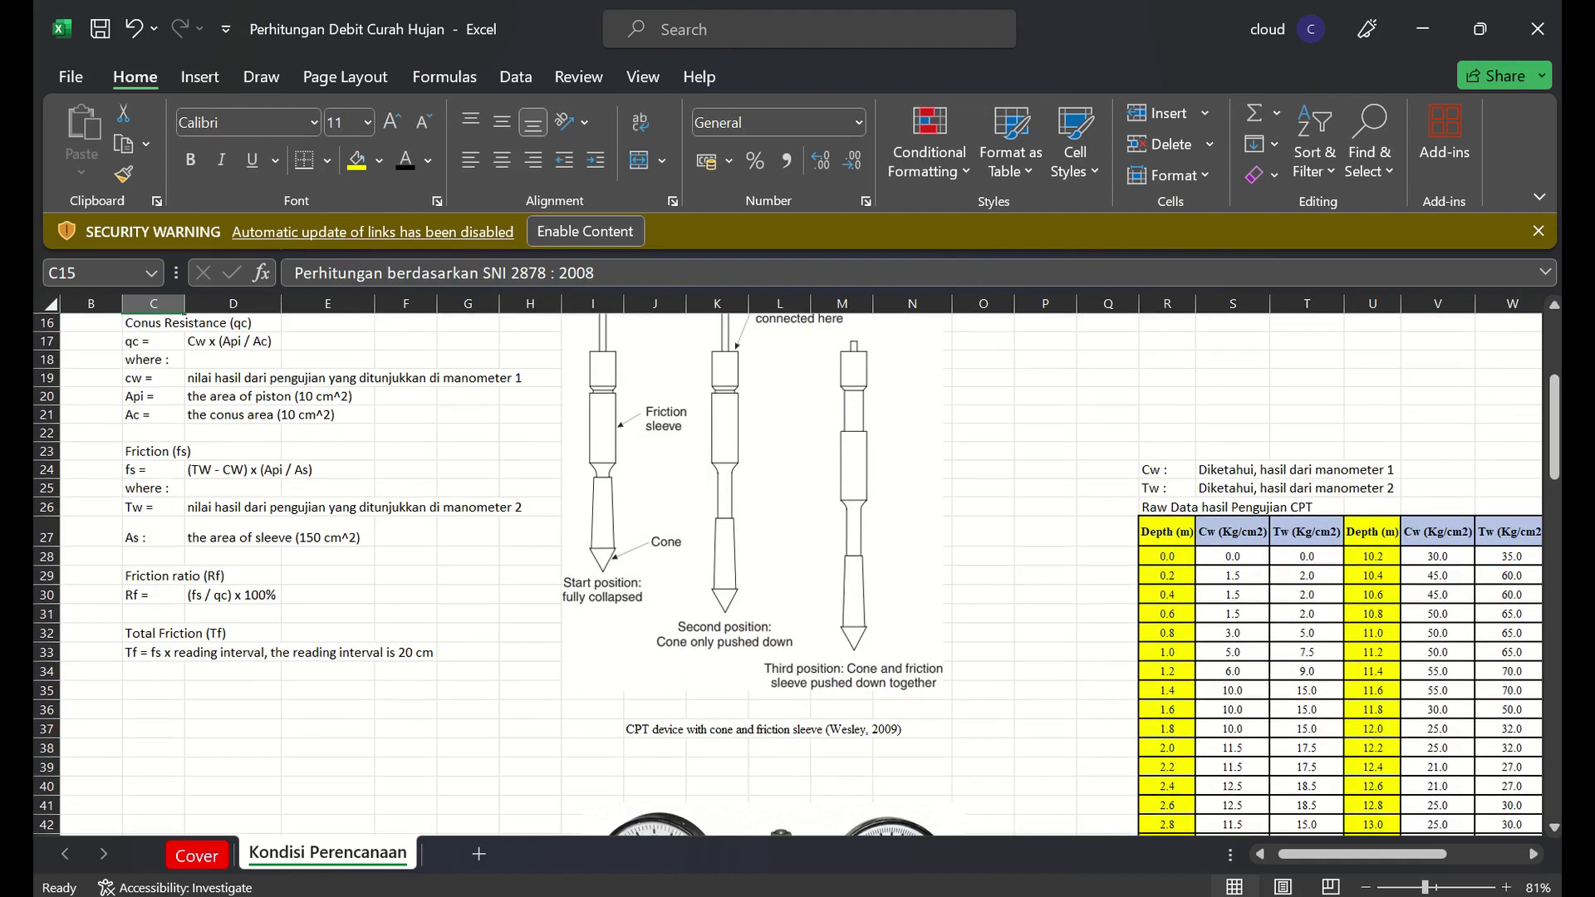
pyautogui.moveTo(1555, 434); pyautogui.dragTo(1555, 422)
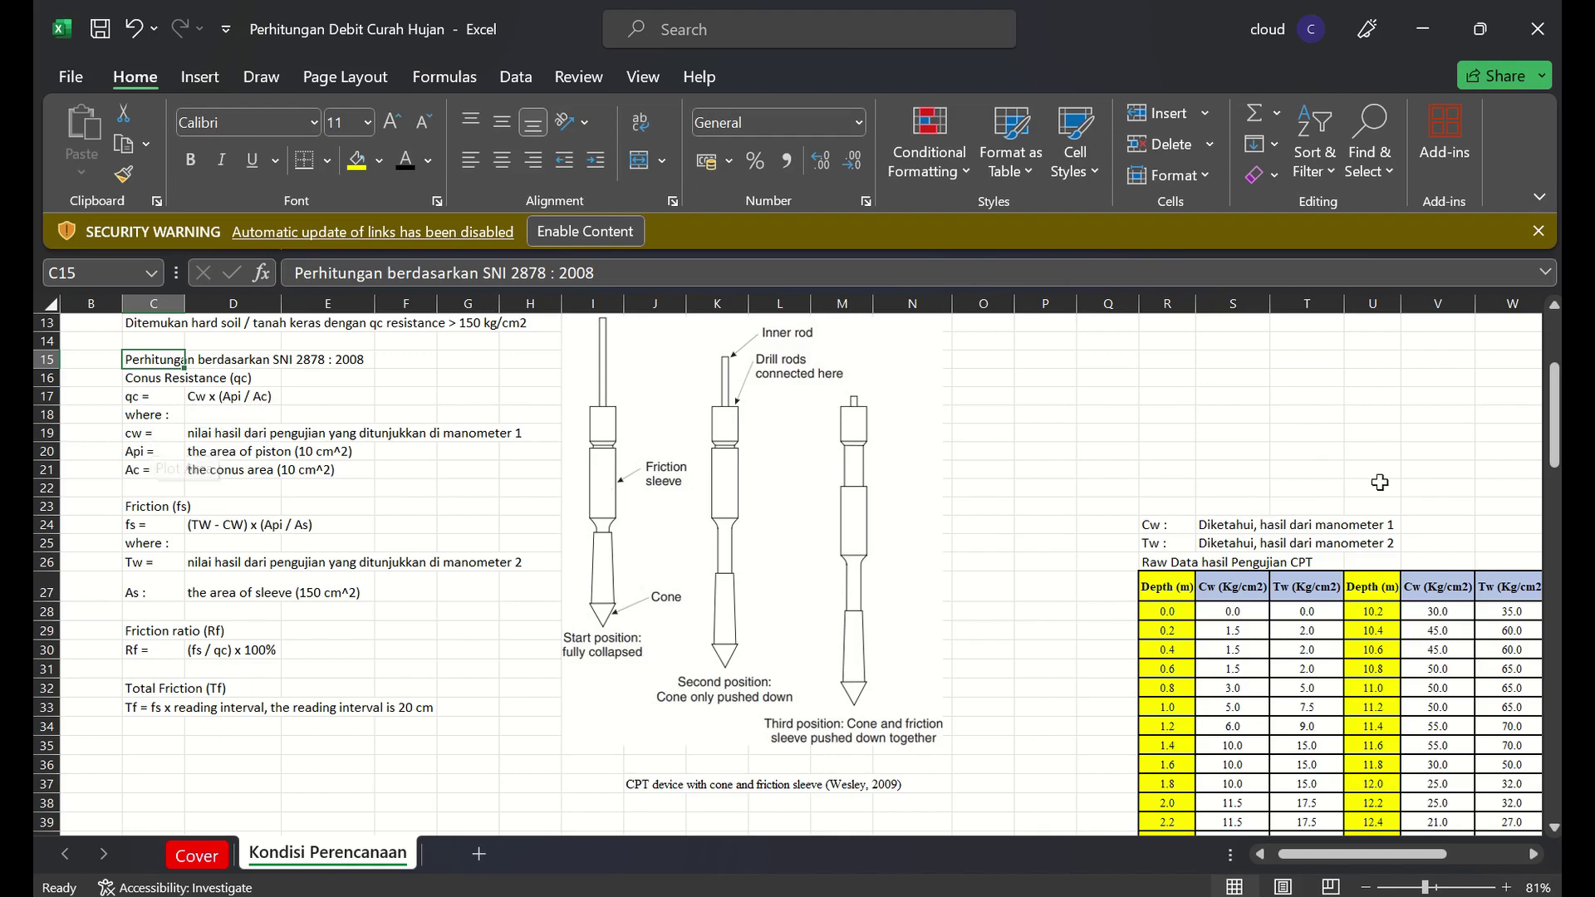
pyautogui.moveTo(1555, 453); pyautogui.dragTo(1556, 448)
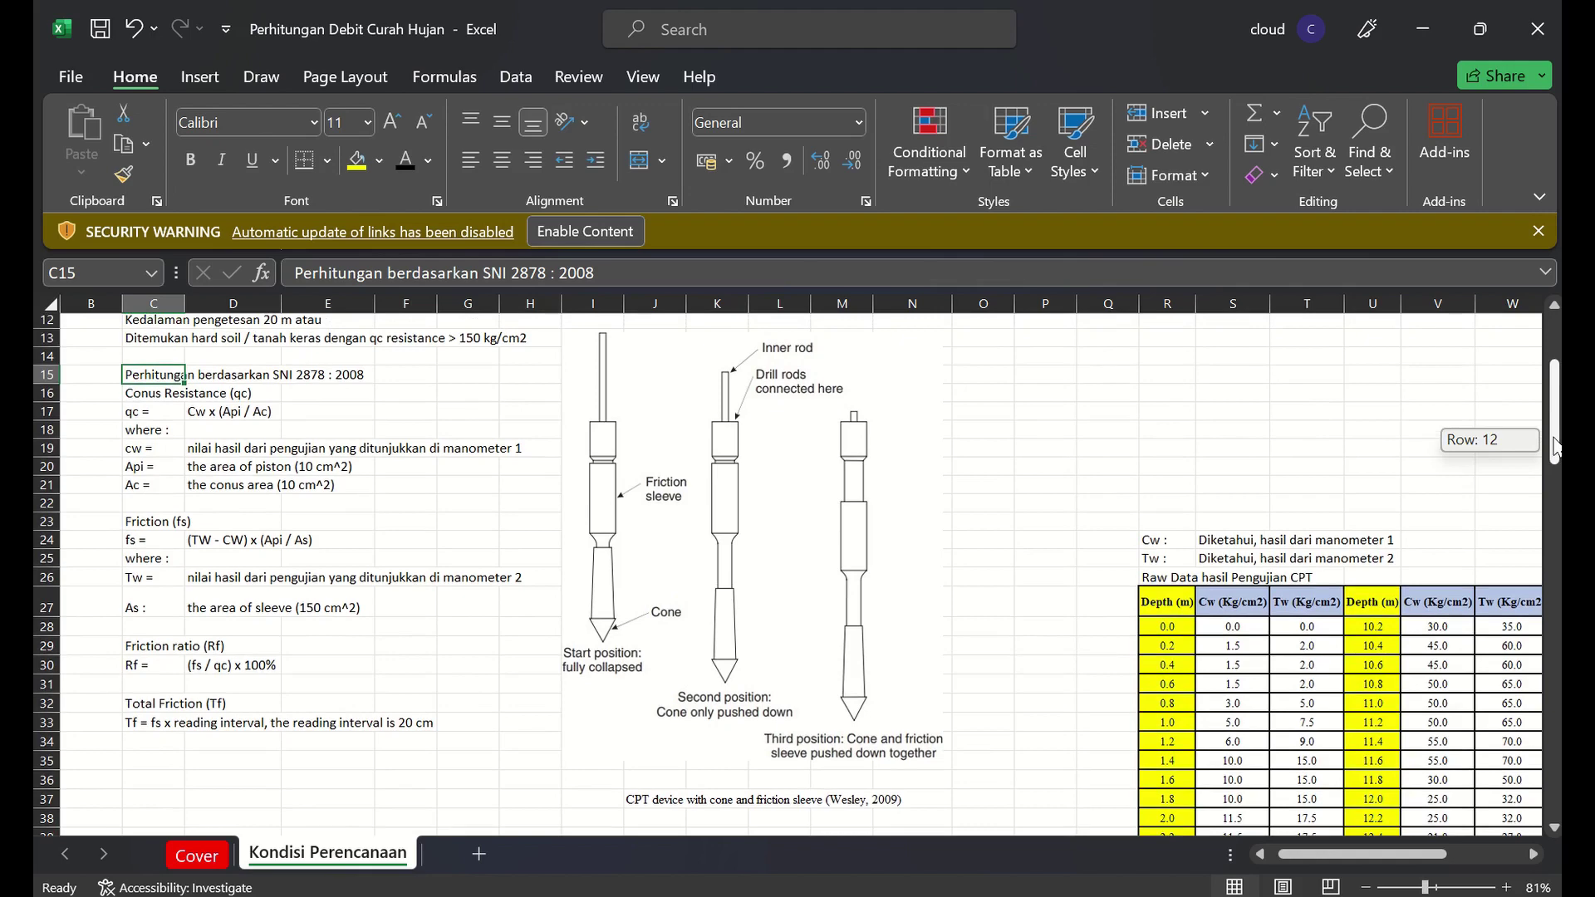
pyautogui.moveTo(1556, 449); pyautogui.dragTo(1556, 408)
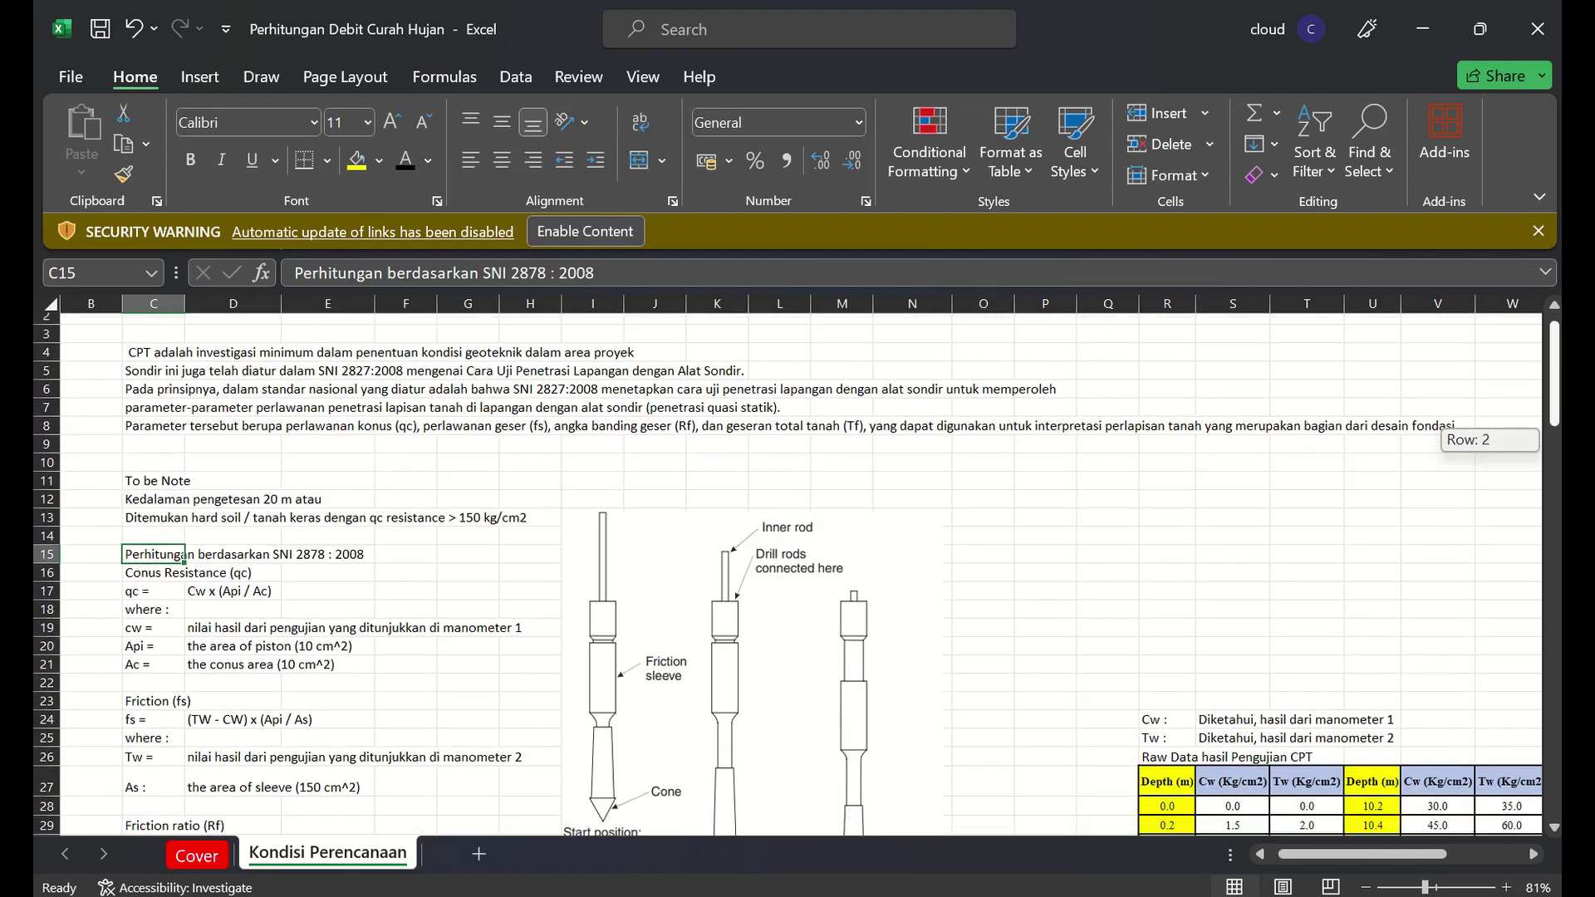
# Examine the manometer photo and the CPT device diagrams showing the cone and friction sleeve positions
pyautogui.moveTo(1555, 408); pyautogui.dragTo(1556, 541)
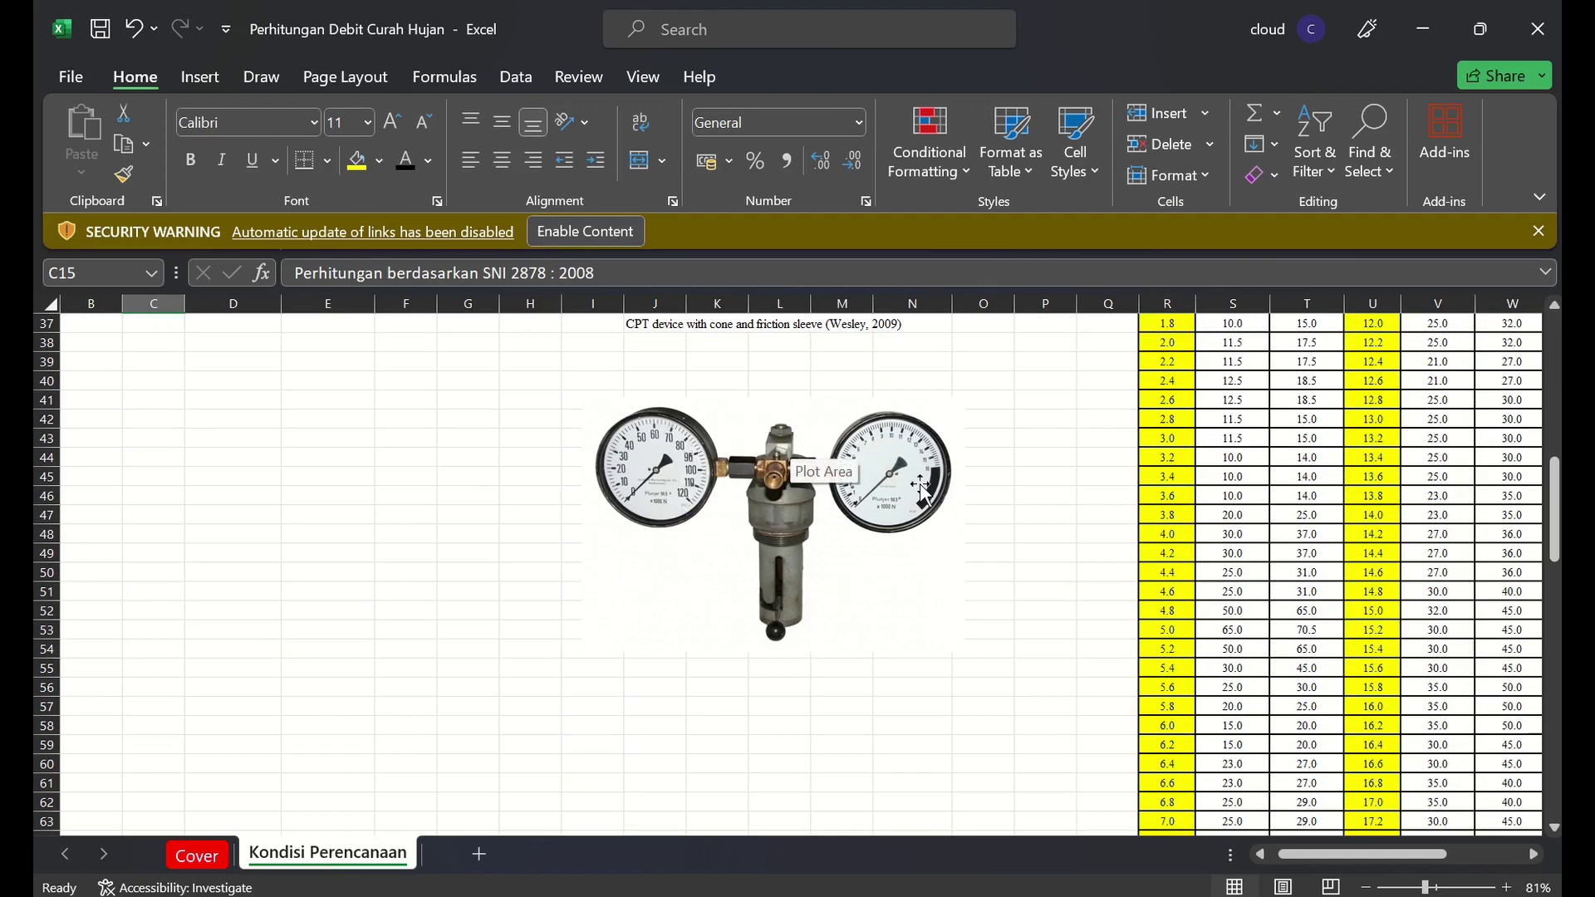
pyautogui.moveTo(1556, 558); pyautogui.dragTo(1555, 461)
pyautogui.moveTo(1556, 467); pyautogui.dragTo(1556, 468)
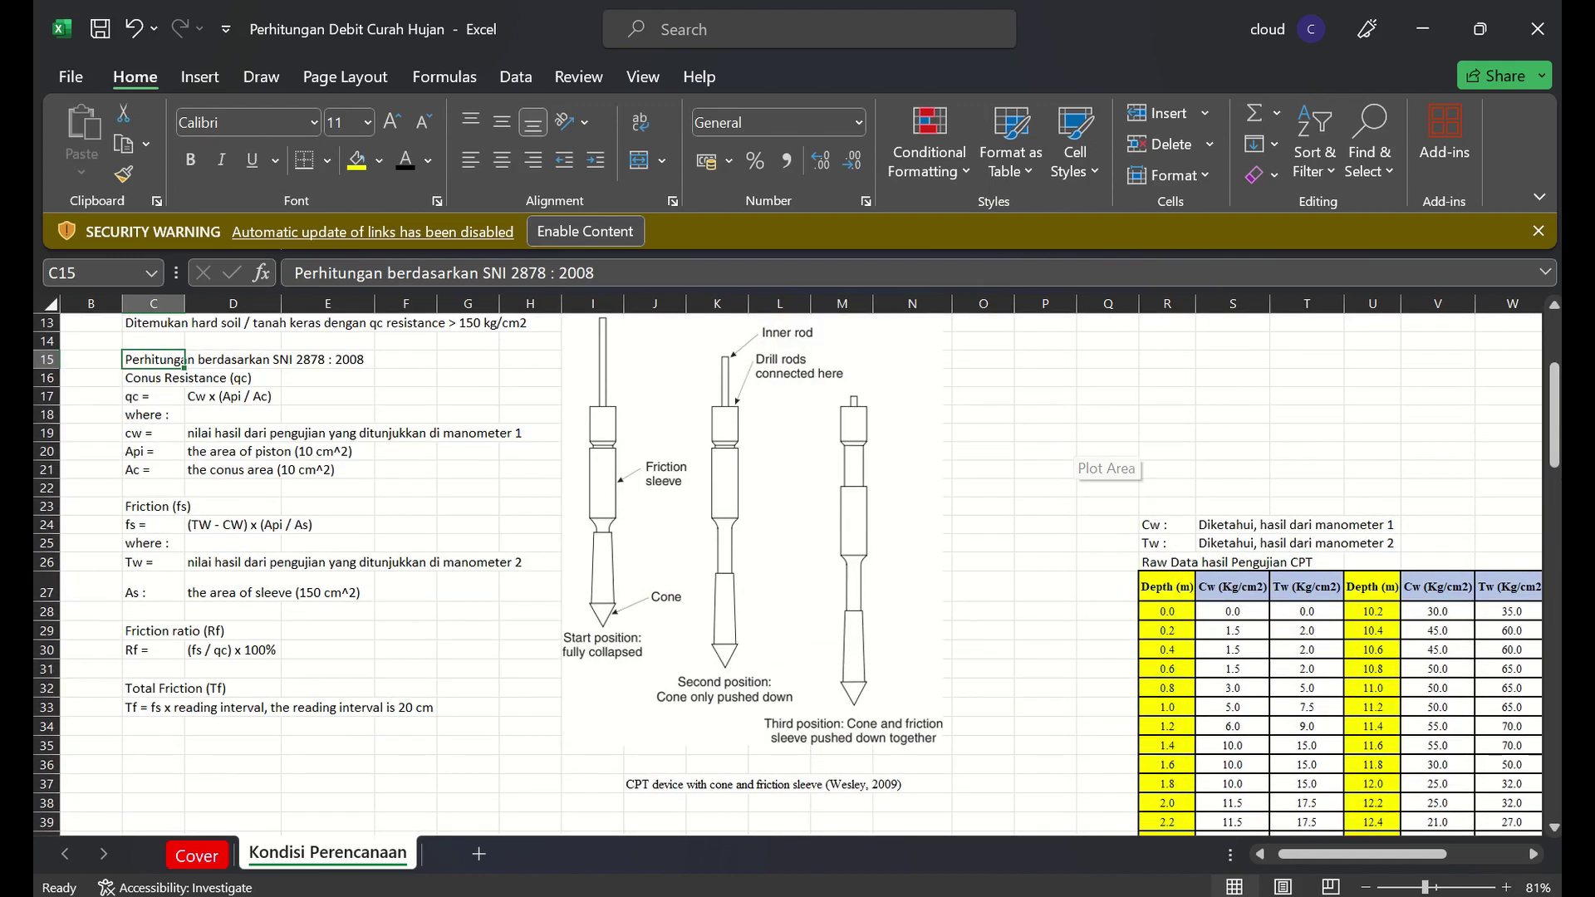
pyautogui.moveTo(1546, 444); pyautogui.dragTo(1550, 437)
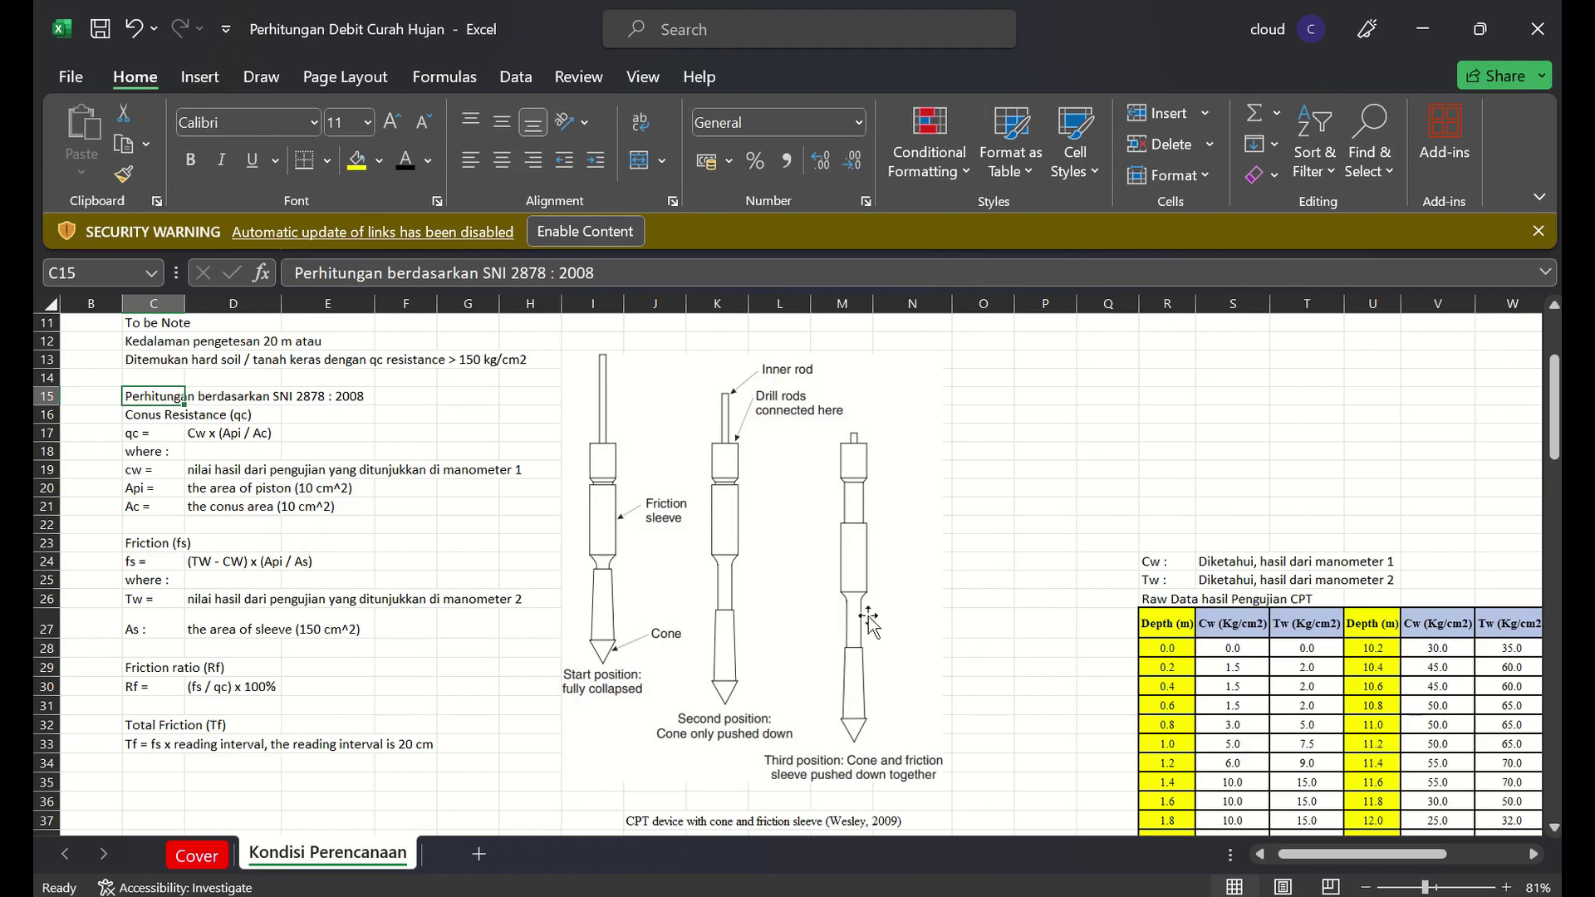
pyautogui.click(1006, 489)
pyautogui.press('Down')
pyautogui.press('Down')
pyautogui.press('Down')
pyautogui.press('Down')
pyautogui.press('Down')
pyautogui.press('Down')
pyautogui.press('Down')
pyautogui.press('Down')
pyautogui.press('Down')
pyautogui.press('Down')
pyautogui.press('Down')
pyautogui.press('Down')
pyautogui.press('Down')
pyautogui.press('Down')
pyautogui.press('Down')
pyautogui.press('Down')
pyautogui.press('Down')
pyautogui.press('Down')
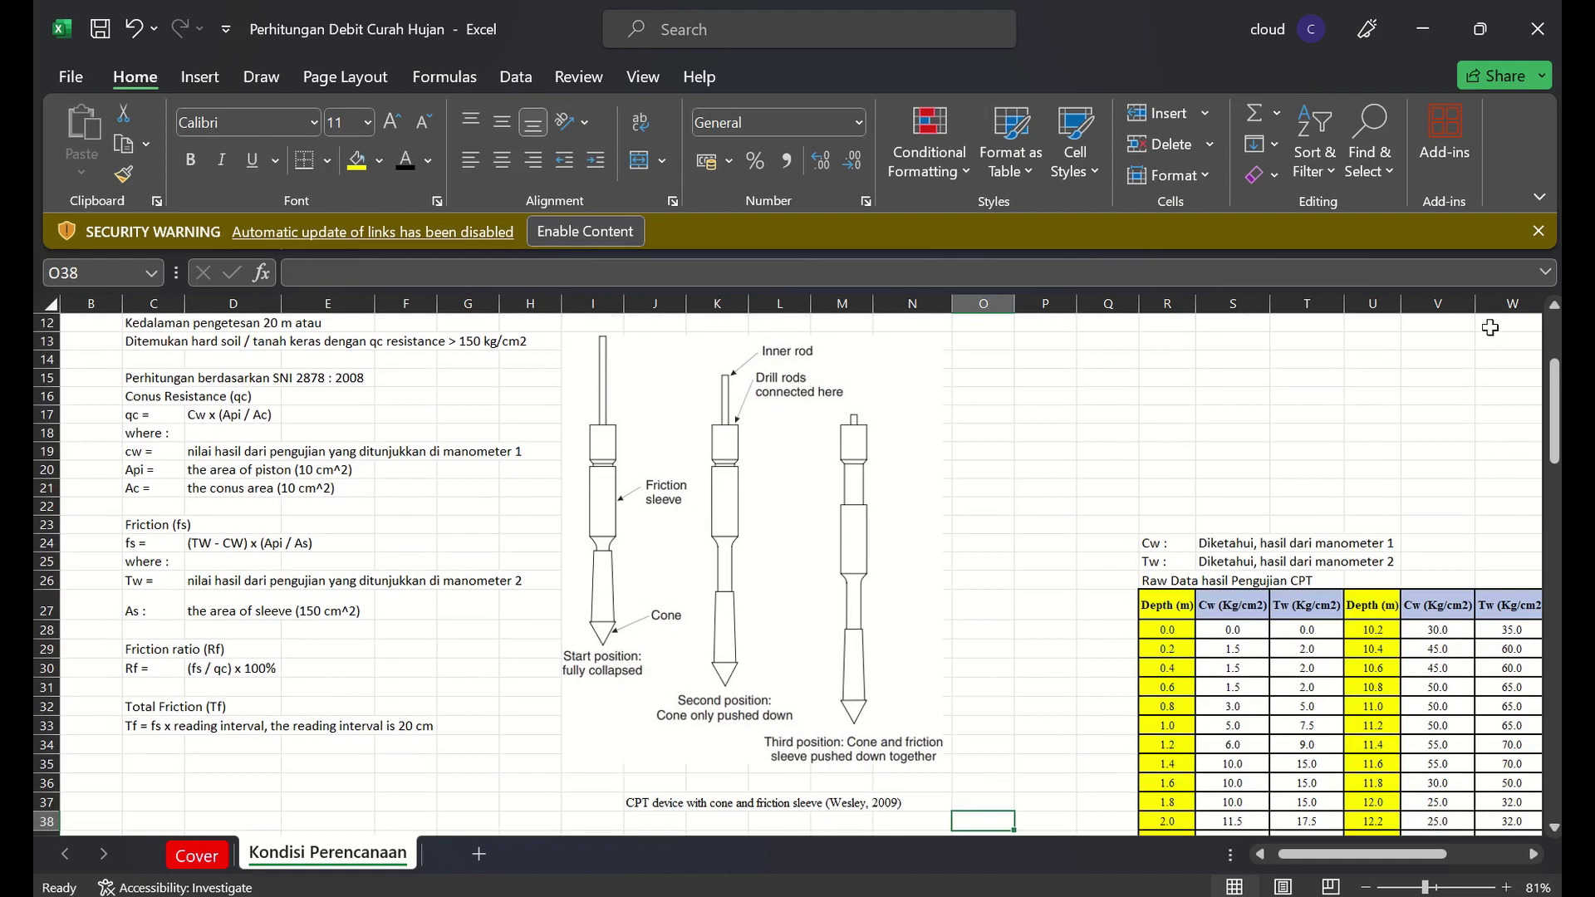
# Move across the sheet to the raw CPT test data in columns R to W, beside the processed results table
pyautogui.moveTo(1552, 431); pyautogui.dragTo(1554, 391)
pyautogui.click(1206, 669)
pyautogui.press('Right')
pyautogui.press('Right')
pyautogui.press('Right')
pyautogui.press('Right')
pyautogui.press('Right')
pyautogui.press('Right')
pyautogui.press('Right')
pyautogui.press('Right')
pyautogui.press('Right')
pyautogui.press('Right')
pyautogui.press('Right')
pyautogui.press('Right')
pyautogui.press('Right')
pyautogui.press('Right')
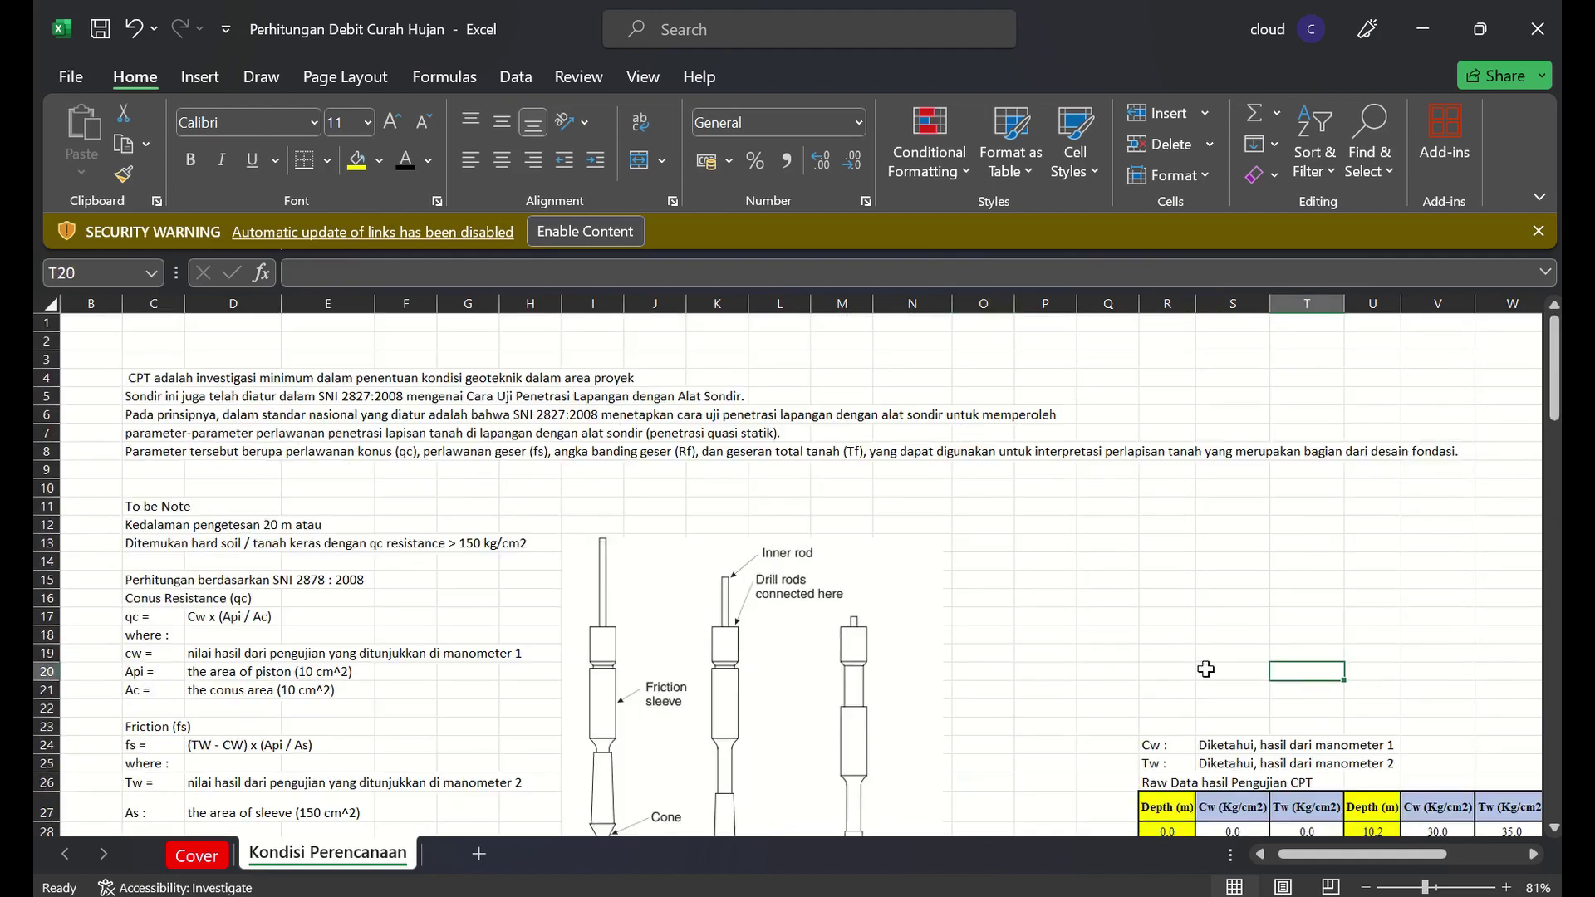
pyautogui.press('Left')
pyautogui.press('Left')
pyautogui.press('Left')
pyautogui.press('Left')
pyautogui.press('Left')
pyautogui.press('Left')
pyautogui.press('Left')
pyautogui.press('Left')
pyautogui.press('Left')
pyautogui.press('Left')
pyautogui.press('Down')
pyautogui.press('Down')
pyautogui.press('Down')
pyautogui.press('Down')
pyautogui.press('Down')
pyautogui.press('Down')
pyautogui.press('Down')
pyautogui.press('Down')
pyautogui.press('Down')
pyautogui.press('Down')
pyautogui.press('Down')
pyautogui.press('Down')
pyautogui.press('Down')
pyautogui.press('Down')
pyautogui.press('Down')
pyautogui.press('Down')
pyautogui.press('Down')
pyautogui.press('Down')
pyautogui.press('Down')
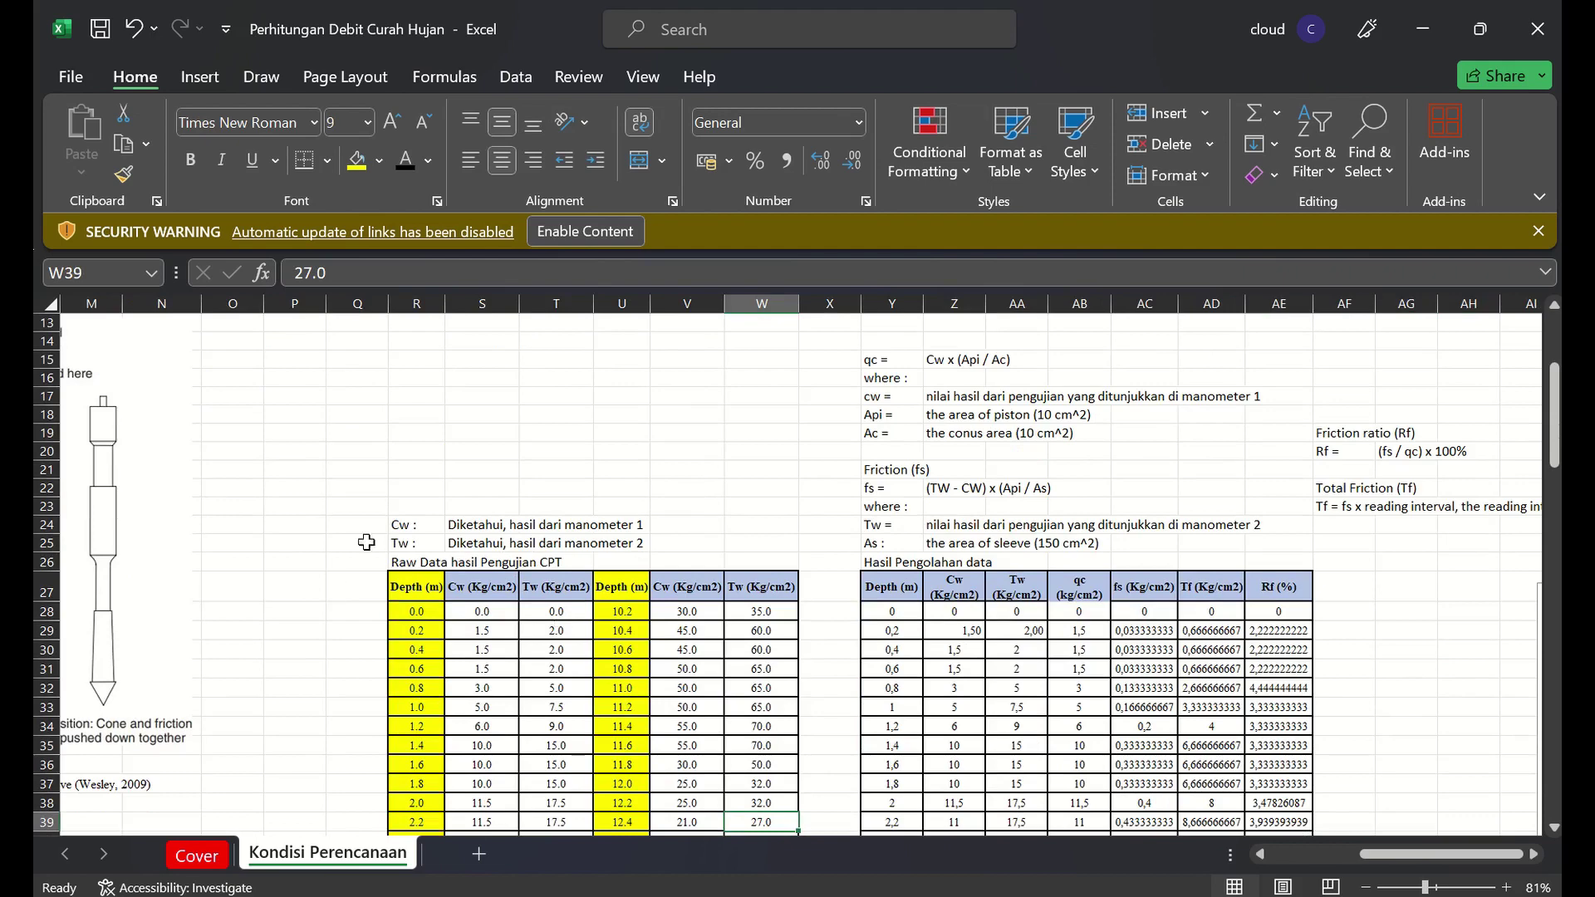
# Examine the Raw Data hasil Pengujian CPT table with its depth, Cw and Tw columns and the manometer definitions above it
pyautogui.click(401, 565)
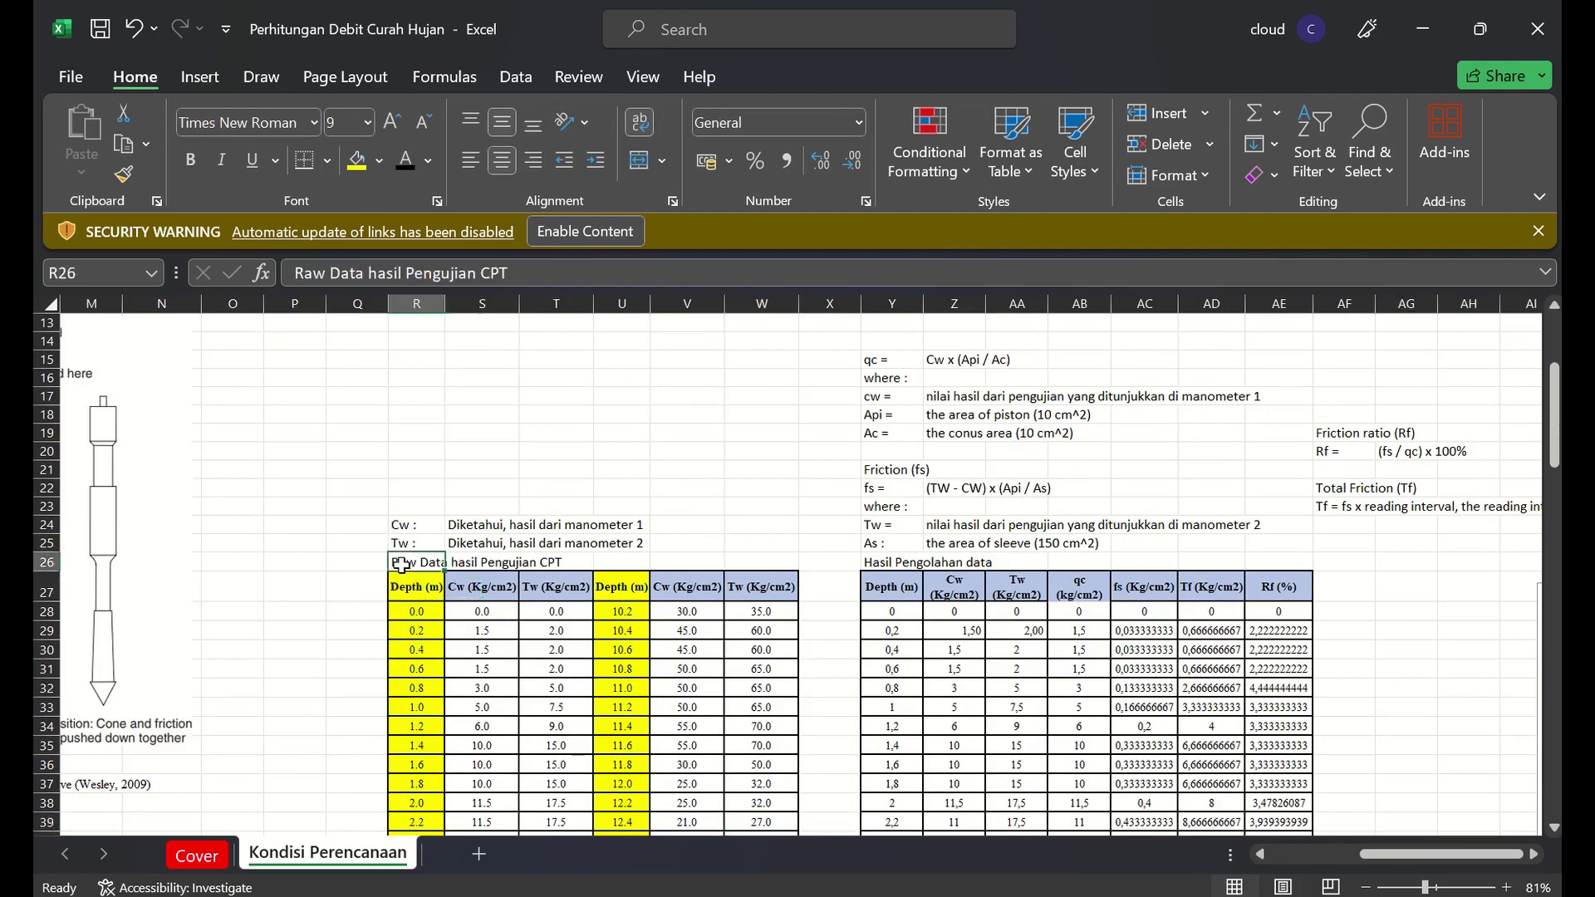
pyautogui.moveTo(401, 565); pyautogui.dragTo(548, 541)
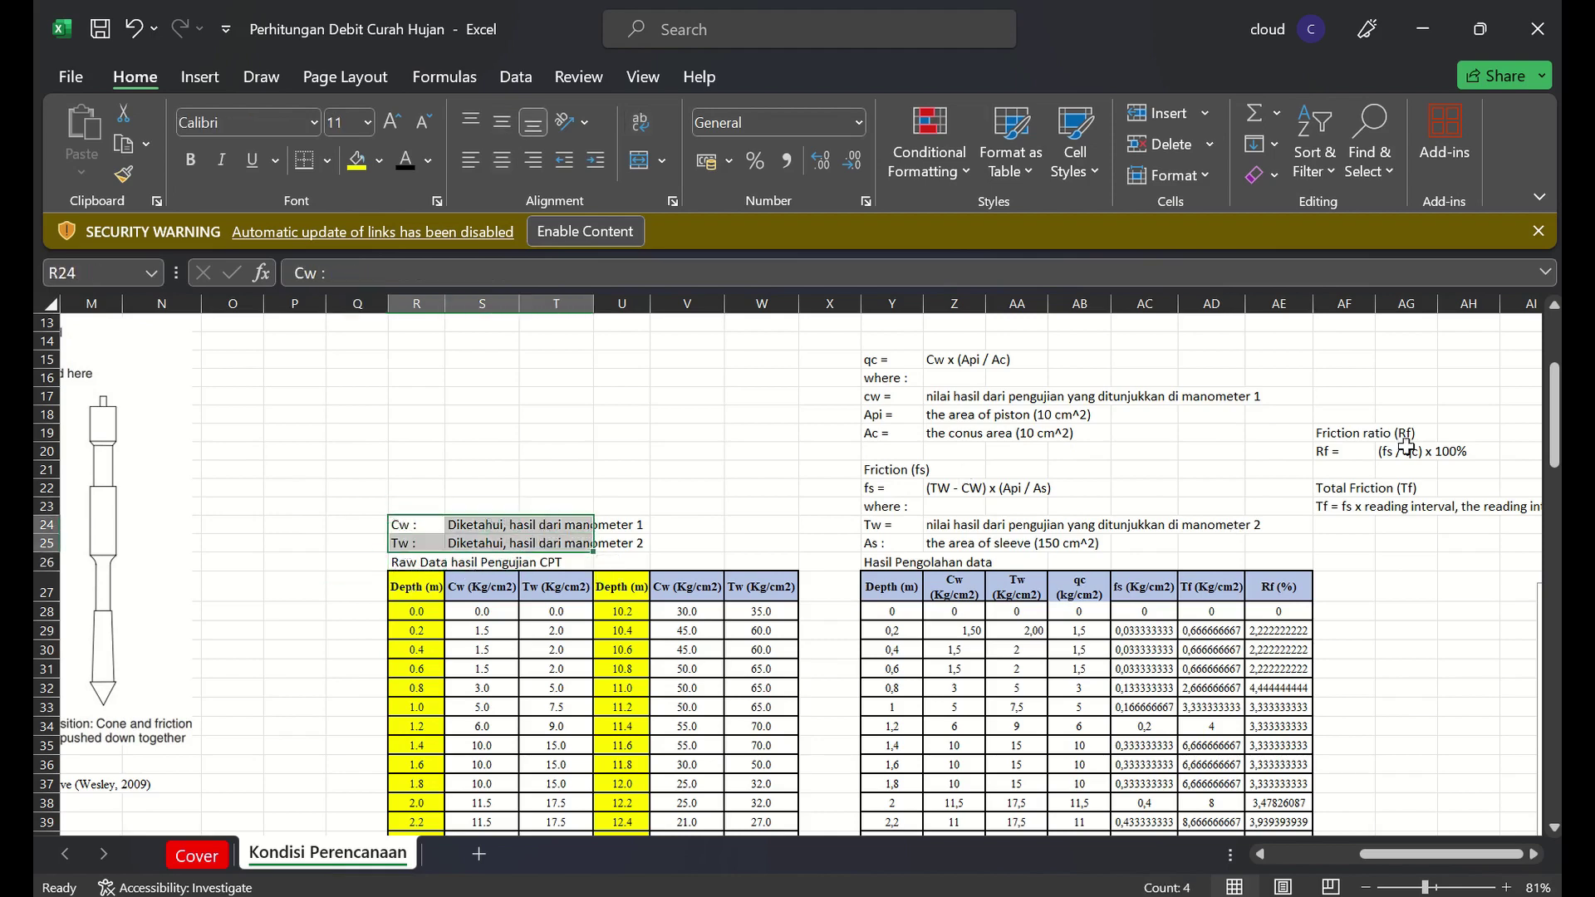
pyautogui.moveTo(1550, 413)
pyautogui.mouseDown()
pyautogui.moveTo(1550, 598)
pyautogui.moveTo(1552, 433)
pyautogui.mouseUp()
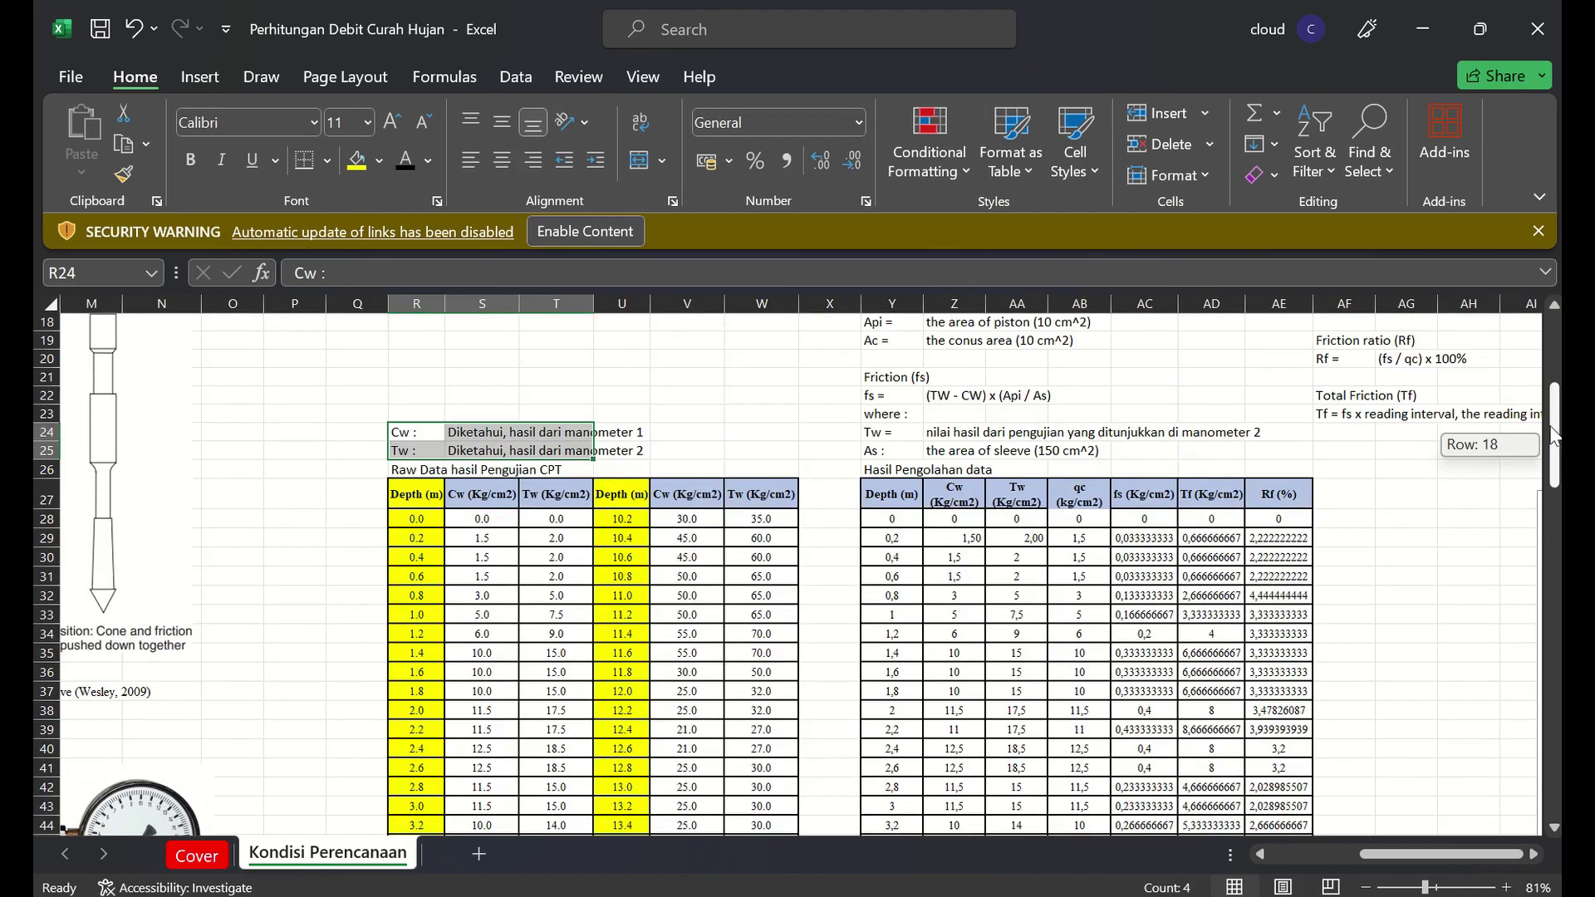
pyautogui.moveTo(1552, 434); pyautogui.dragTo(1556, 507)
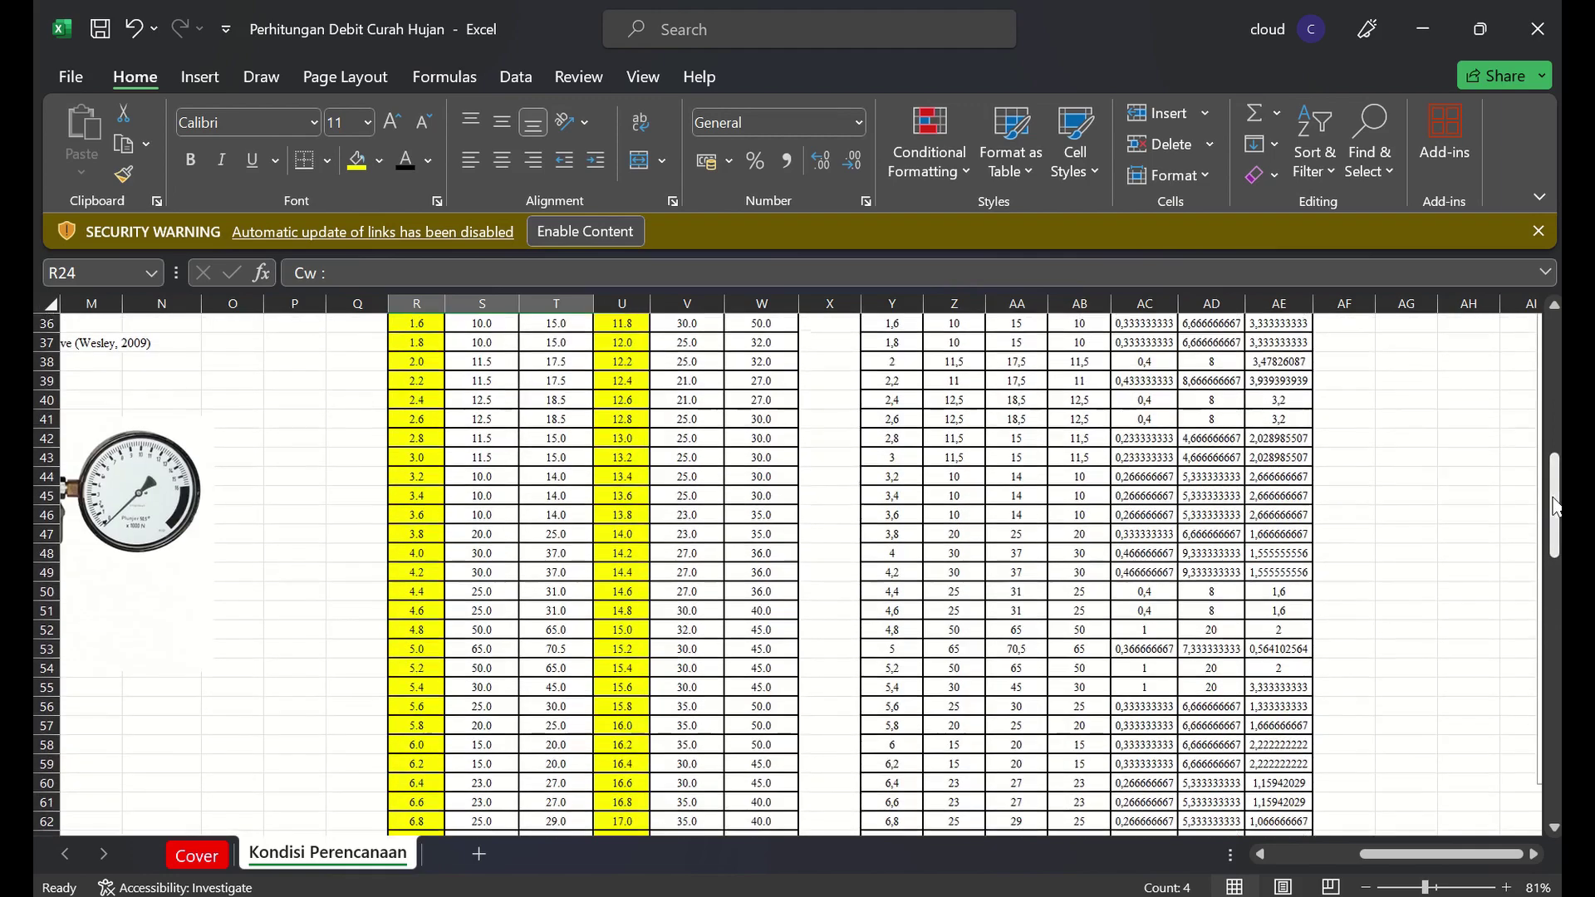
pyautogui.click(630, 628)
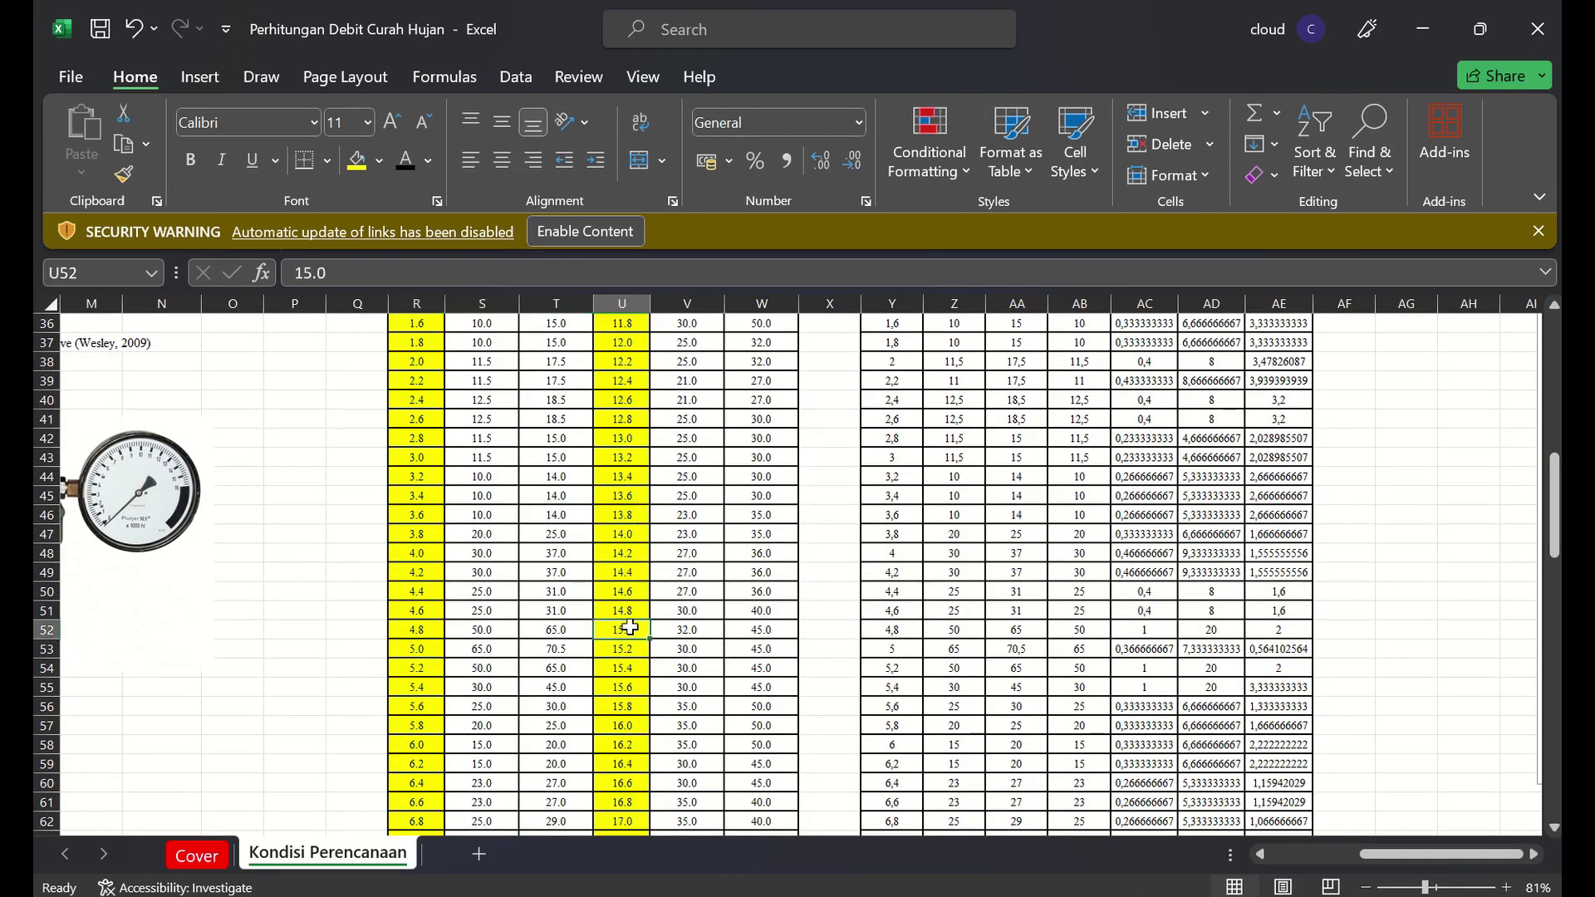
pyautogui.moveTo(1556, 507); pyautogui.dragTo(1556, 451)
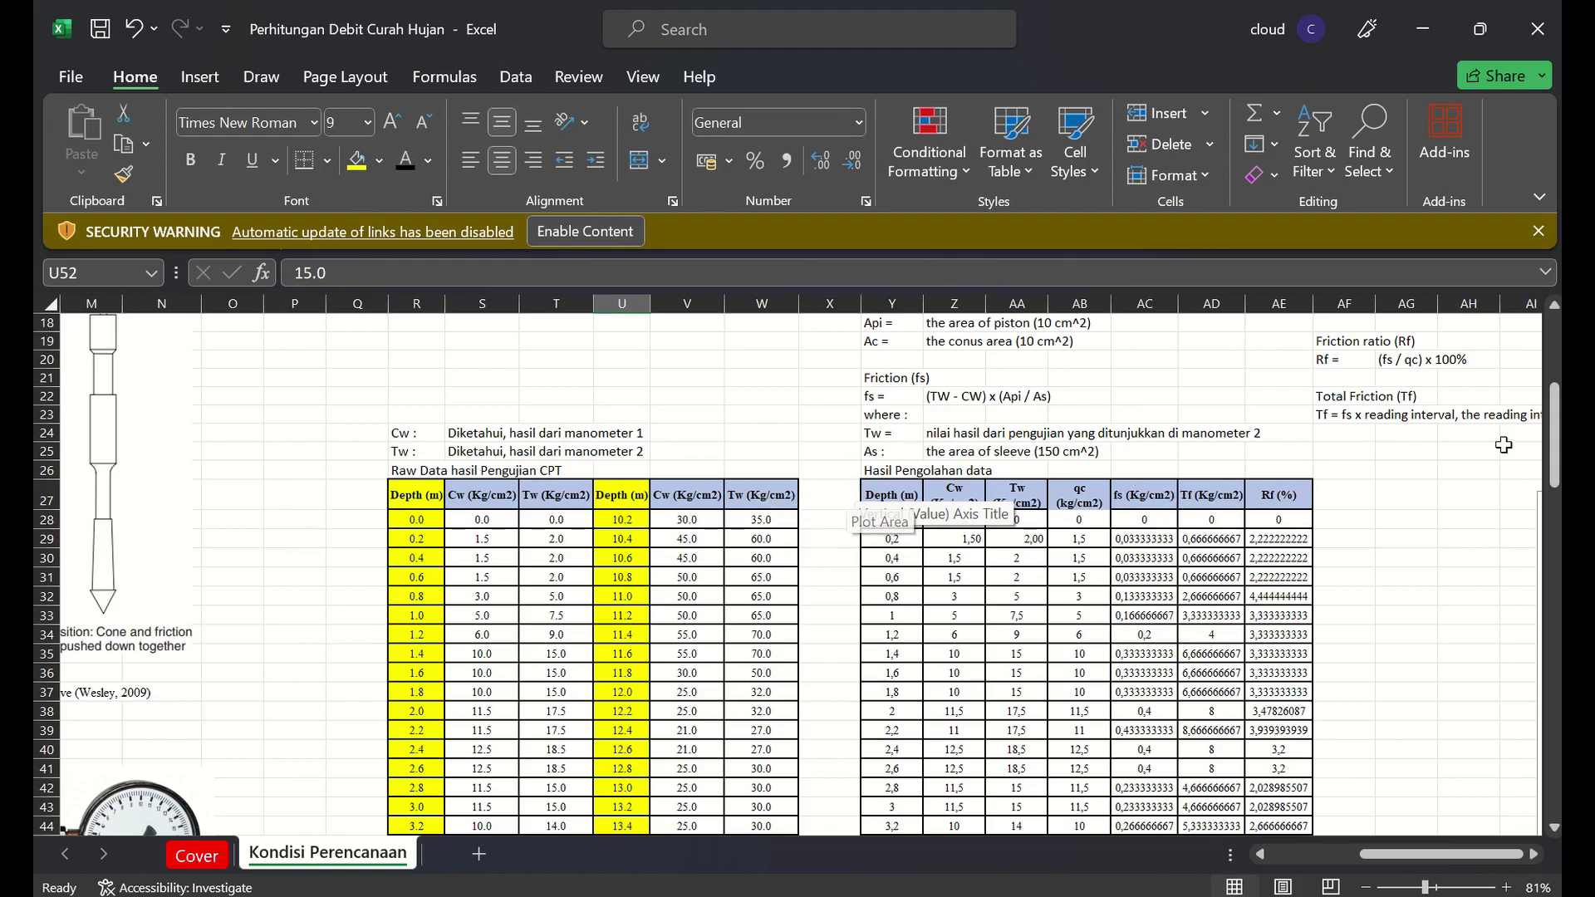
pyautogui.moveTo(1553, 434); pyautogui.dragTo(1553, 442)
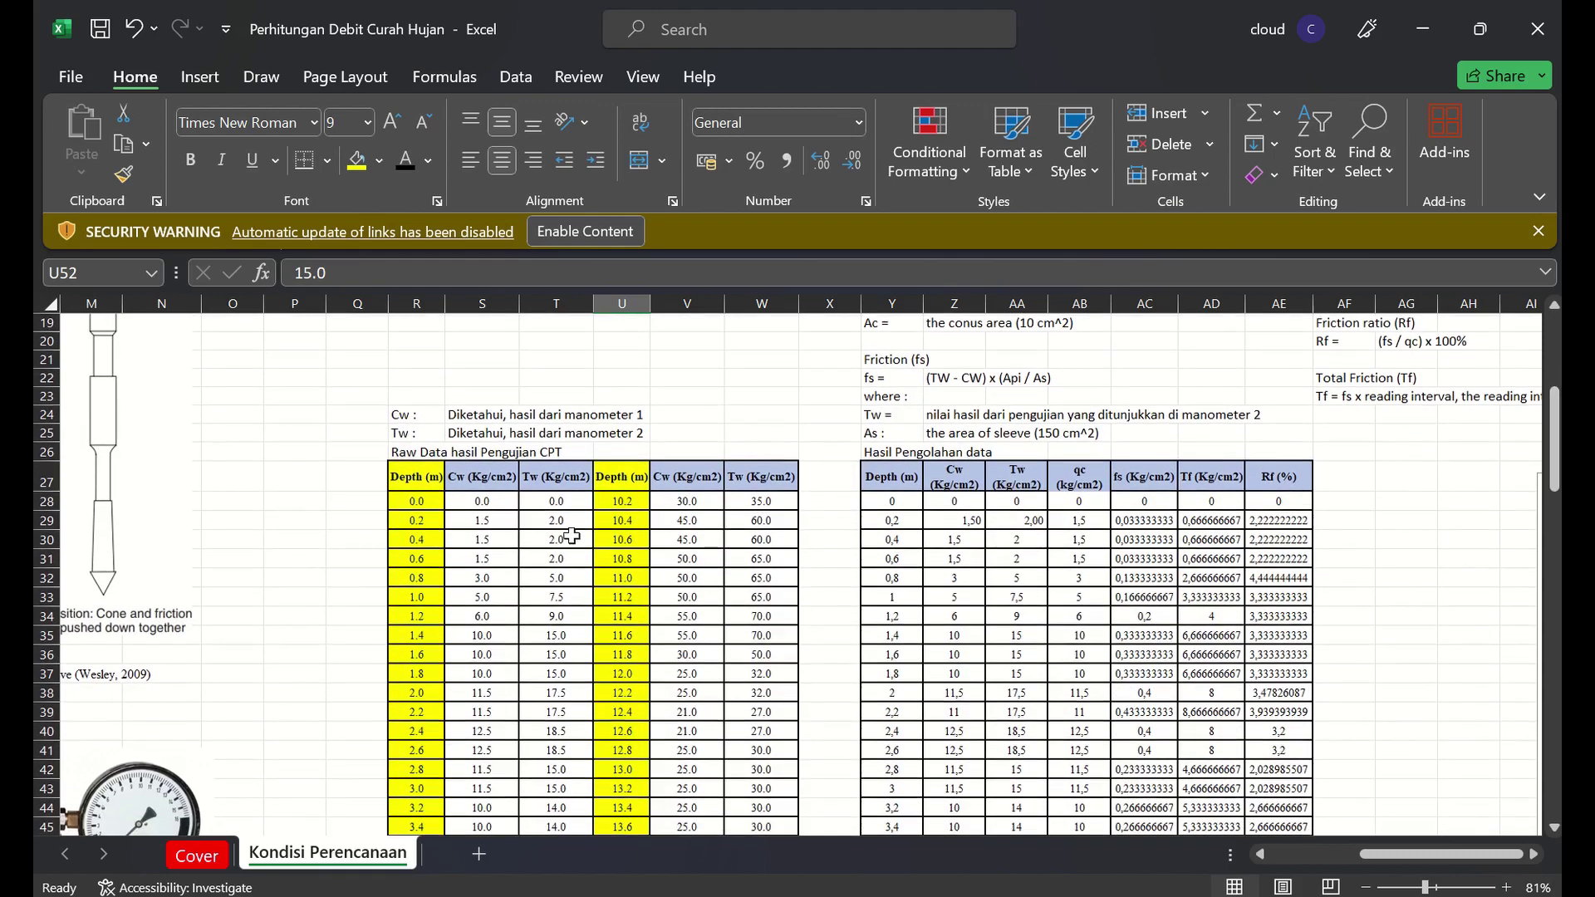
# Review the qc and fs formulas and their Cw, Api, Ac, Tw and As definitions above the processed data table
pyautogui.click(686, 379)
pyautogui.press('Right')
pyautogui.press('Right')
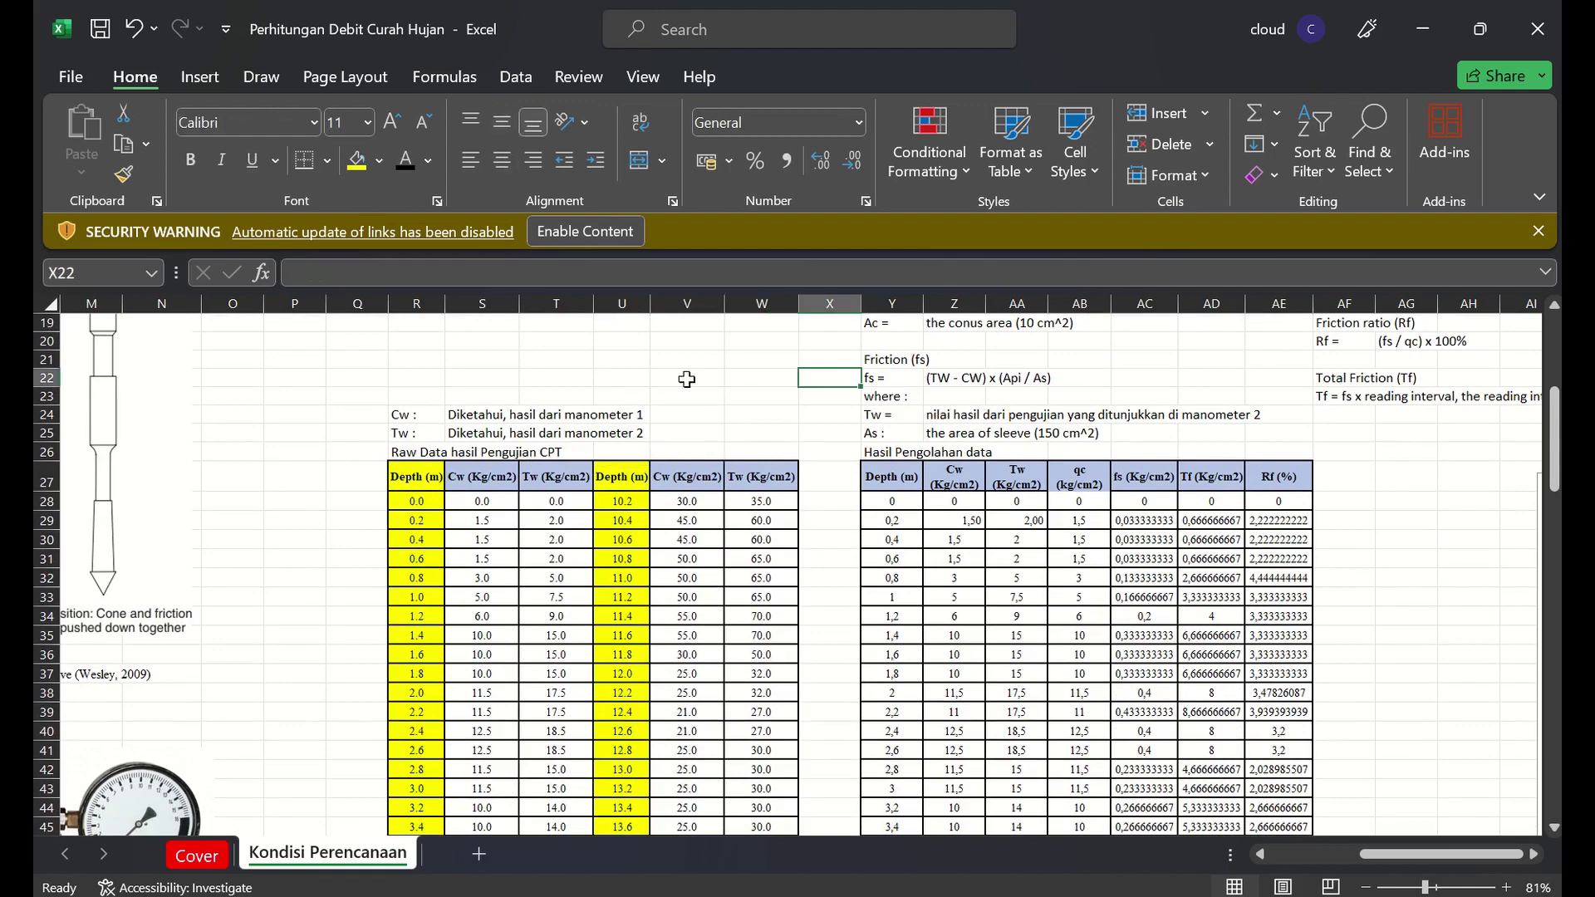
pyautogui.press('Right')
pyautogui.press('Up')
pyautogui.press('Up')
pyautogui.press('Up')
pyautogui.press('Up')
pyautogui.press('Up')
pyautogui.press('Up')
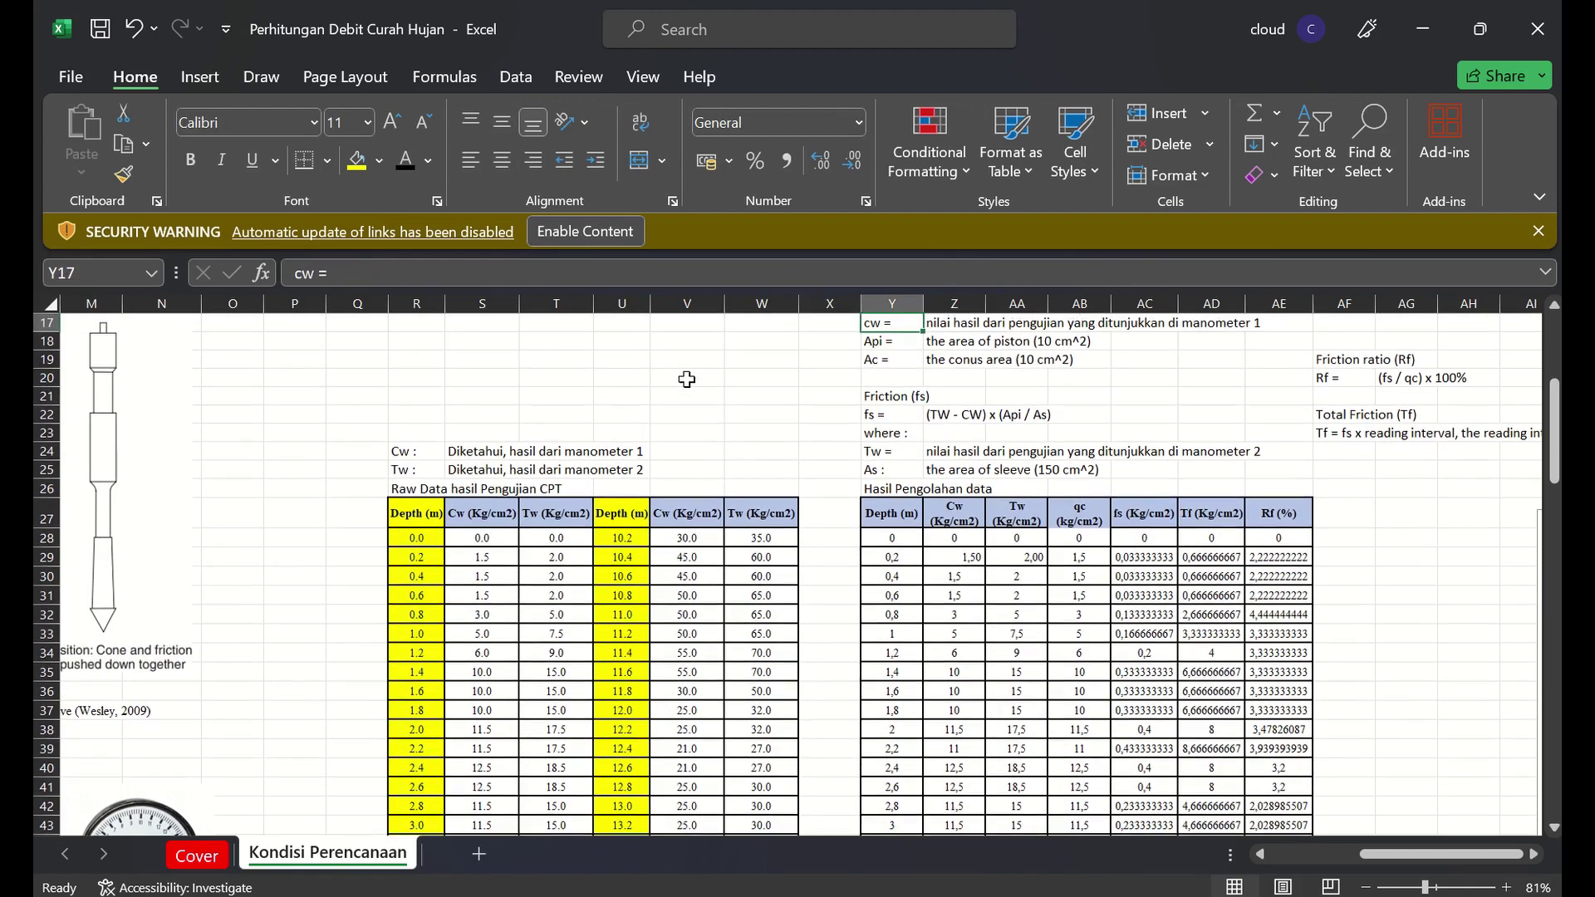
pyautogui.press('Up')
pyautogui.press('Up')
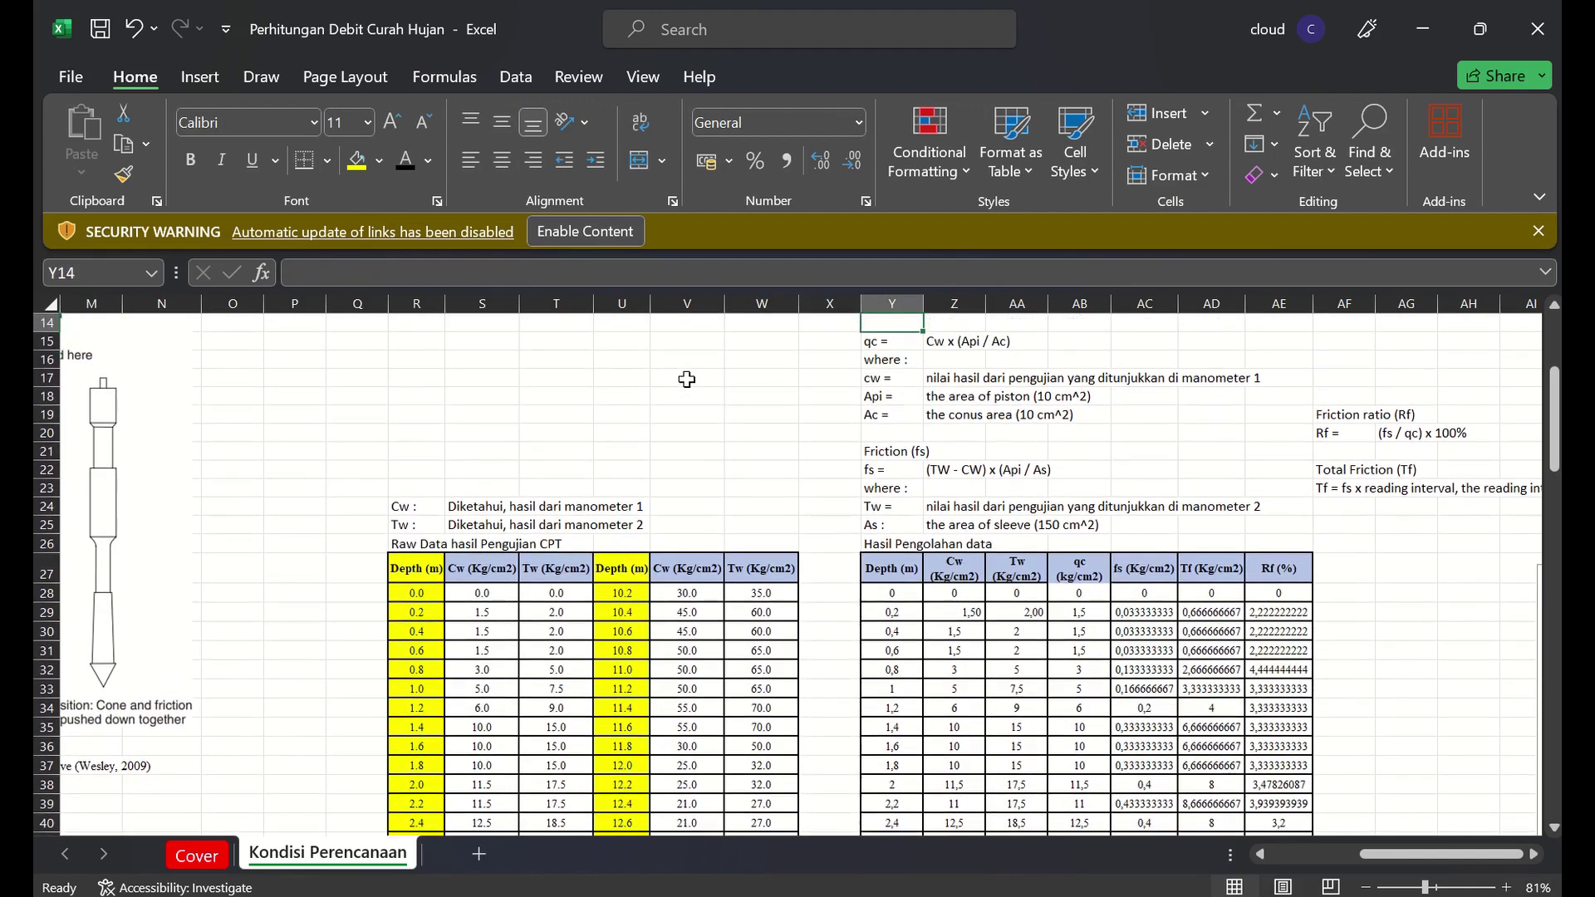
pyautogui.press('Down')
pyautogui.press('Down')
pyautogui.press('Down')
pyautogui.press('Down')
pyautogui.press('Down')
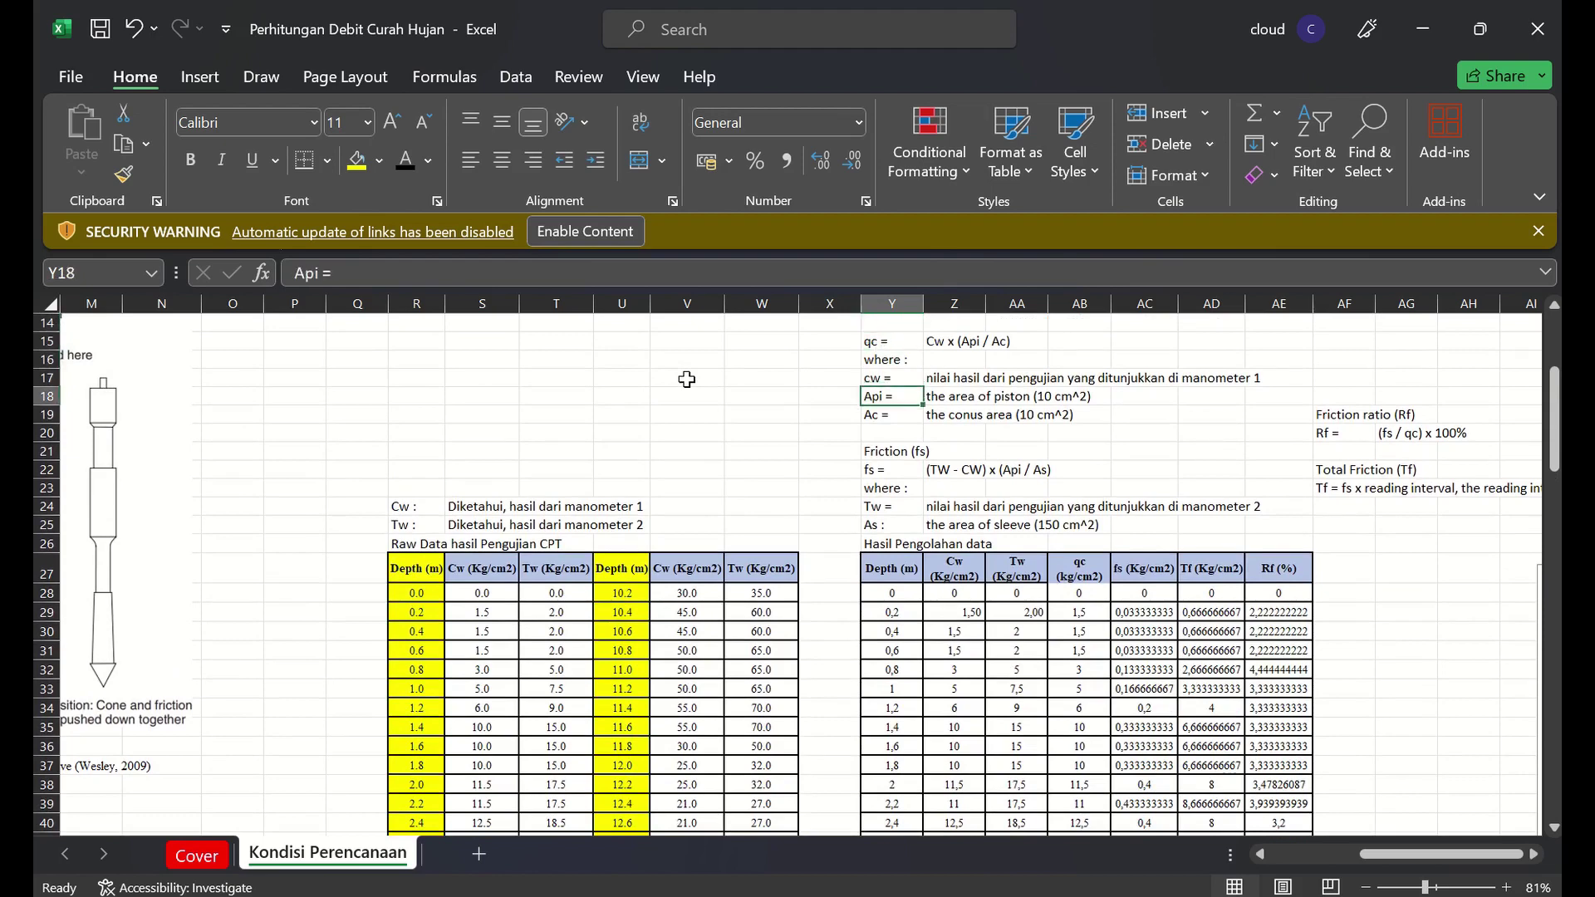
# Review the friction ratio (Rf) and total friction (Tf) formulas beside the qc and fs definitions
pyautogui.press('Right')
pyautogui.press('Right')
pyautogui.press('Right')
pyautogui.press('Right')
pyautogui.press('Right')
pyautogui.press('Right')
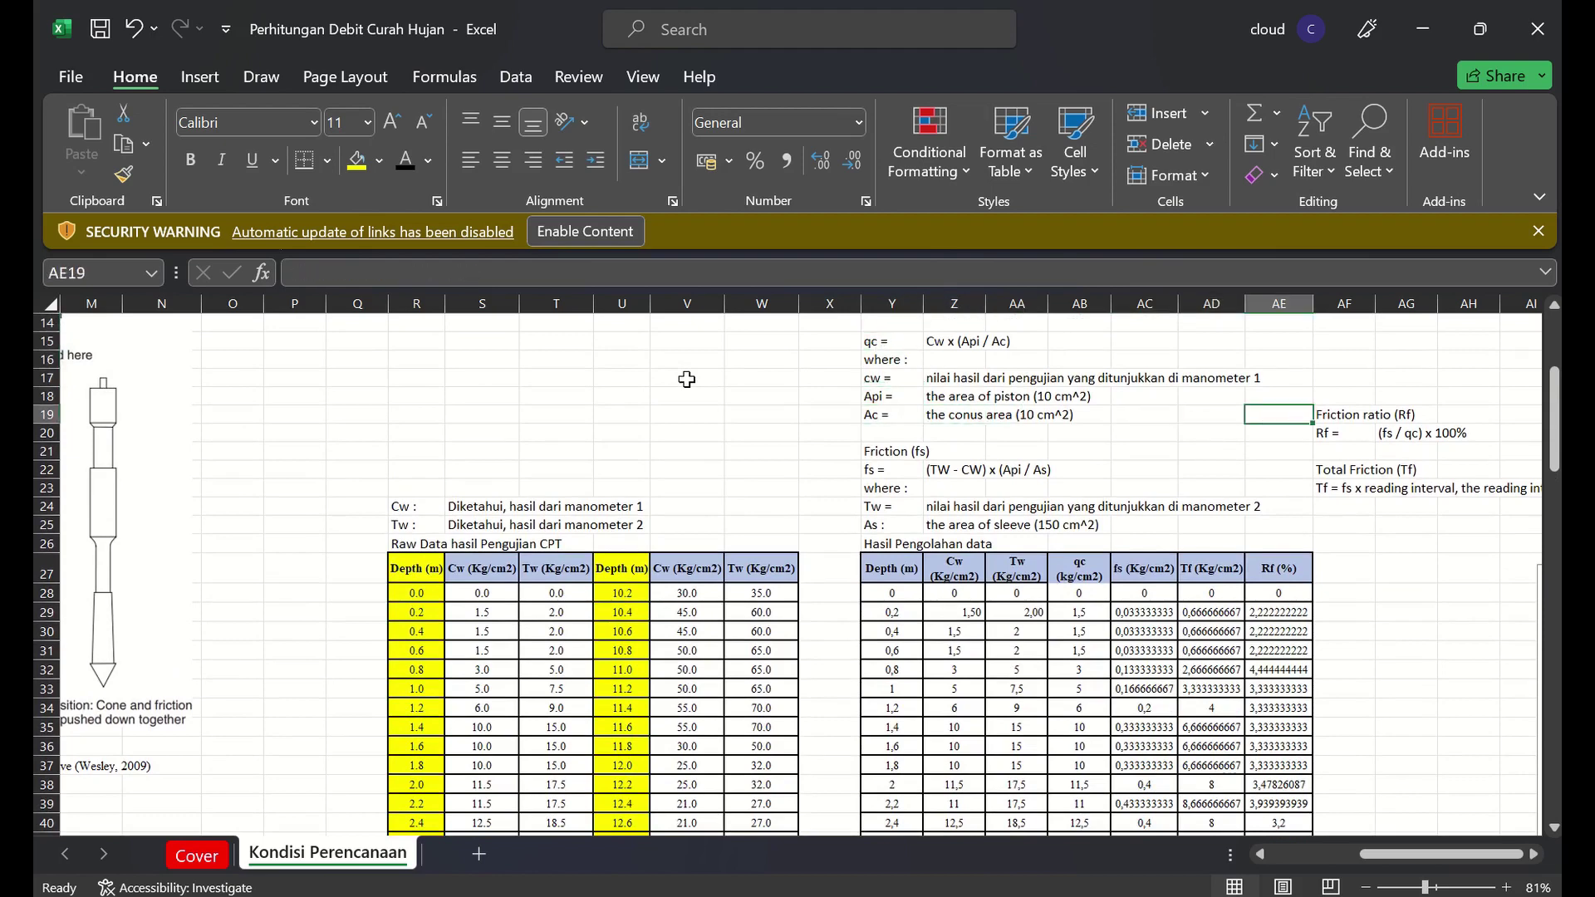
pyautogui.press('Right')
pyautogui.press('Right')
pyautogui.press('Right')
pyautogui.press('Right')
pyautogui.press('Right')
pyautogui.press('Right')
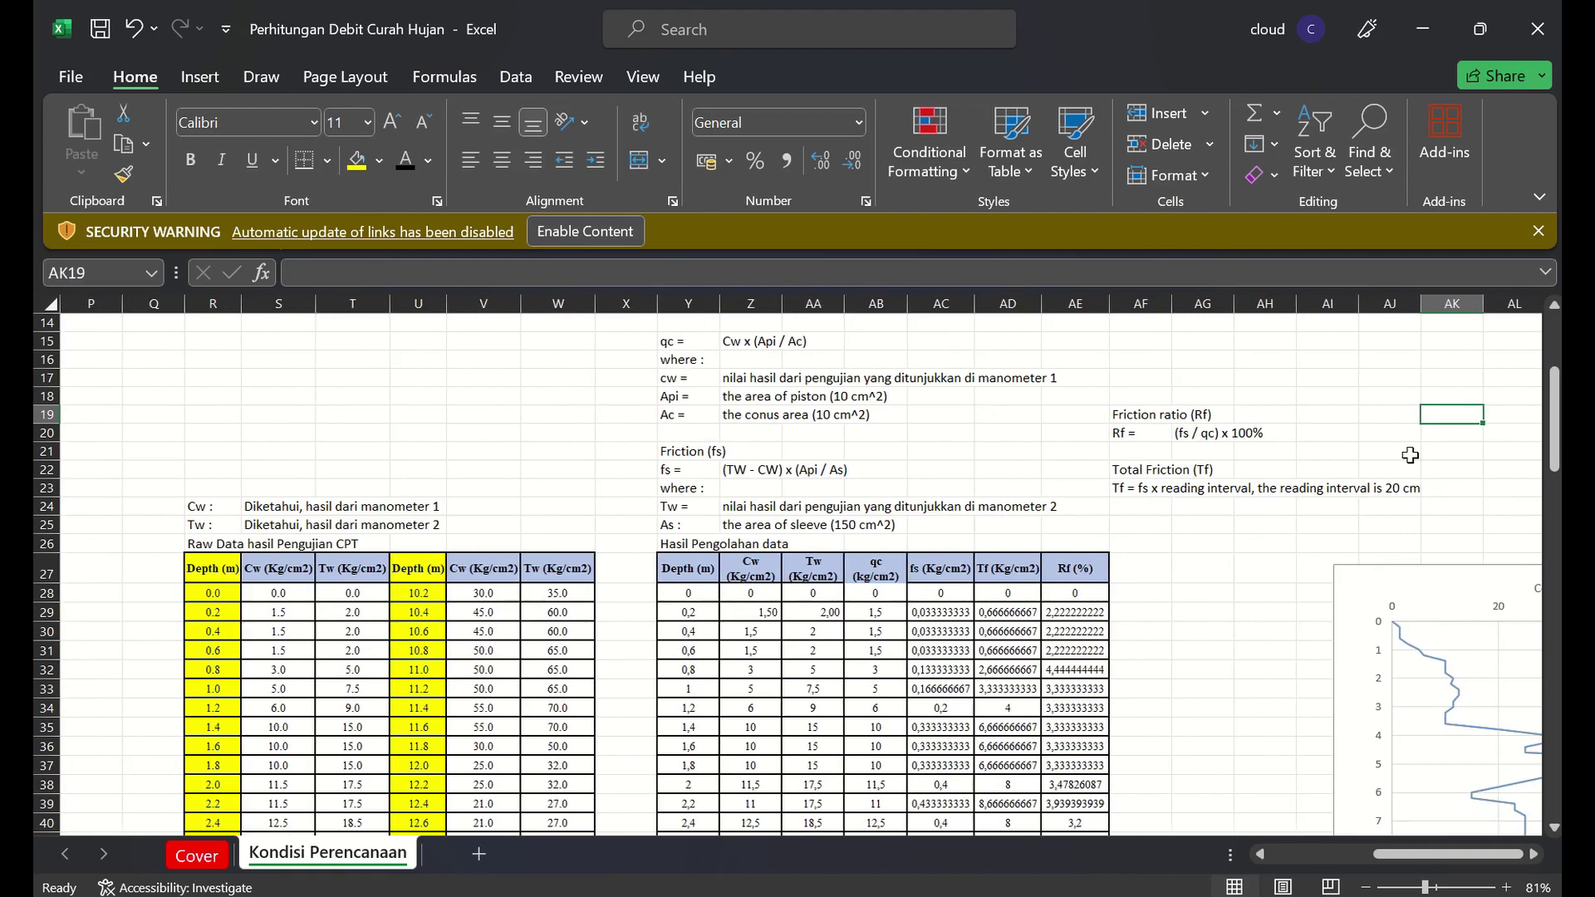
pyautogui.moveTo(1554, 420); pyautogui.dragTo(1554, 423)
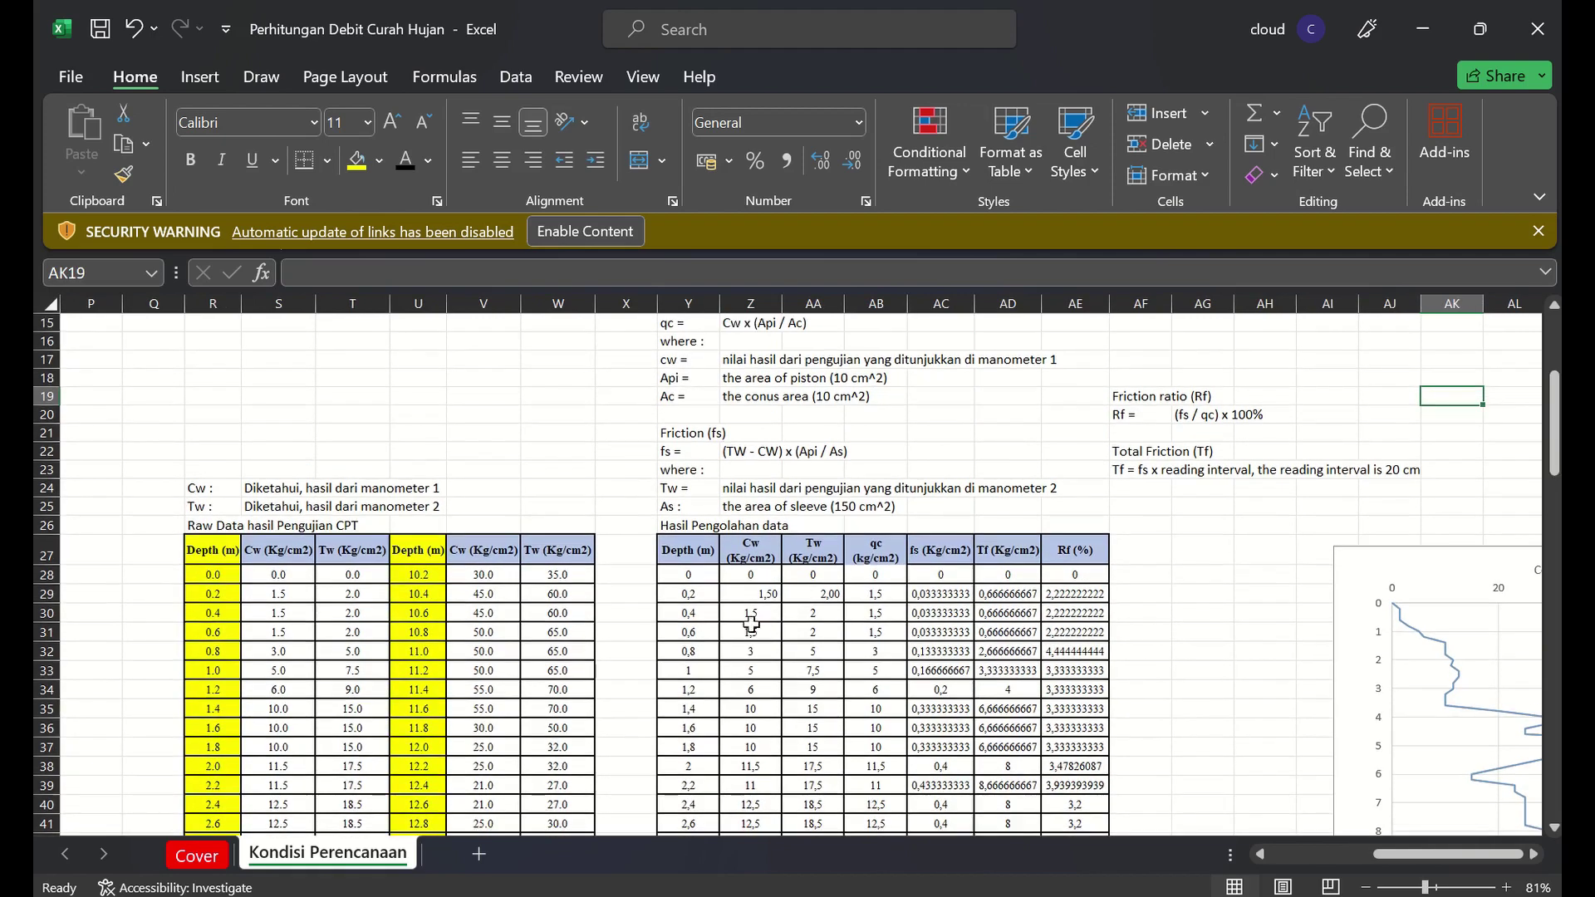
# Select the depth, Cw and Tw values in the Hasil Pengolahan data table and inspect the qc formula in cell AB28
pyautogui.moveTo(696, 572); pyautogui.dragTo(799, 894)
pyautogui.click(1556, 572)
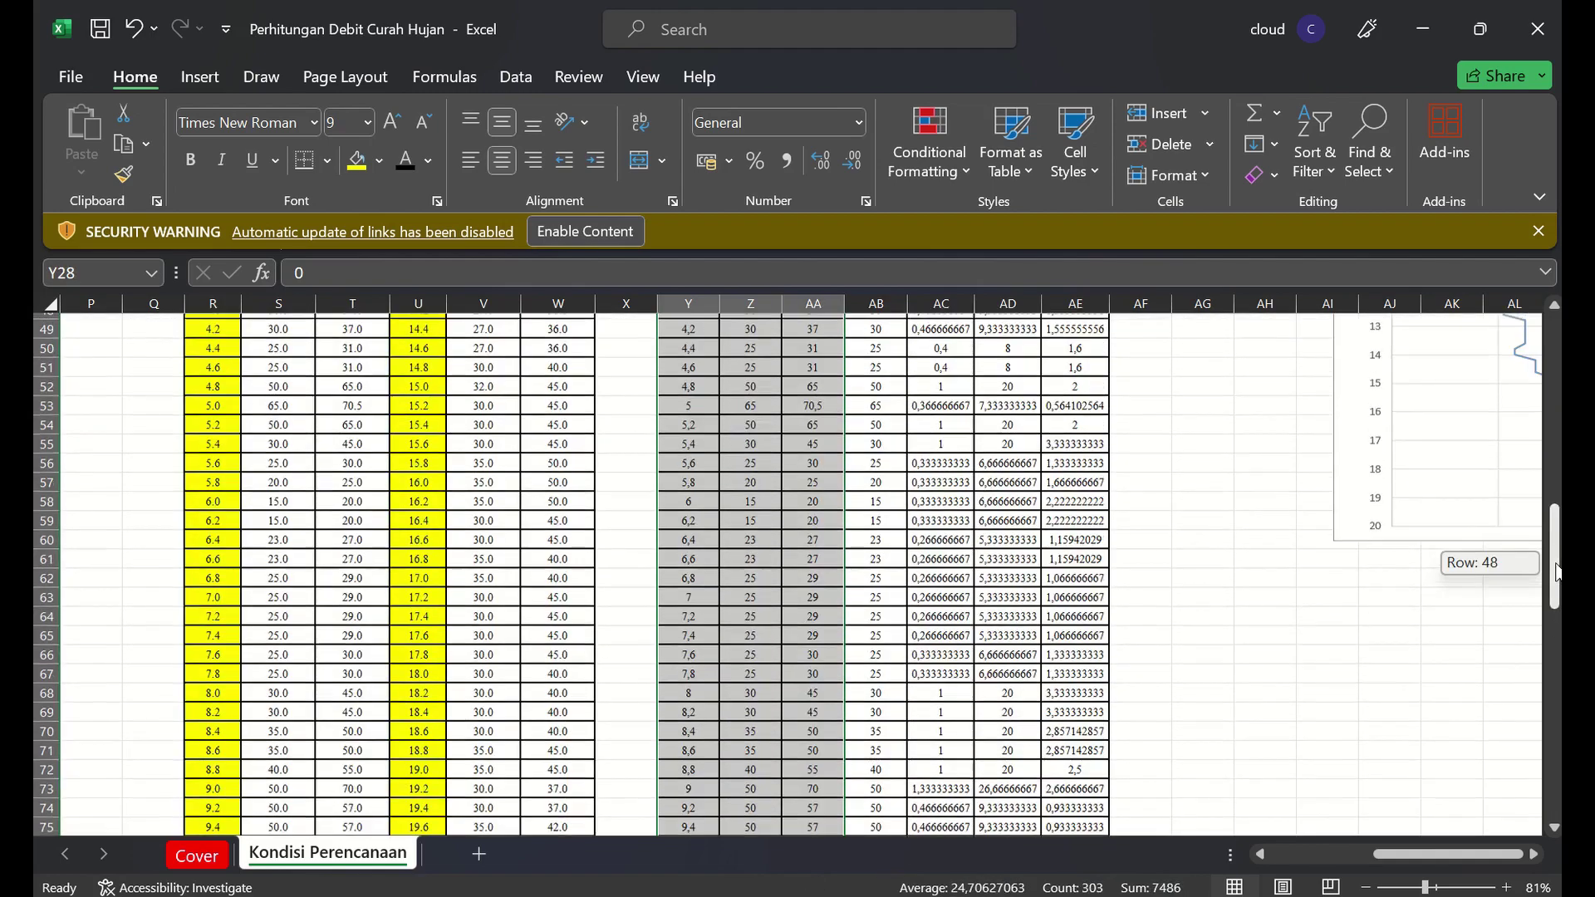
pyautogui.moveTo(1556, 571); pyautogui.dragTo(1555, 427)
pyautogui.click(882, 595)
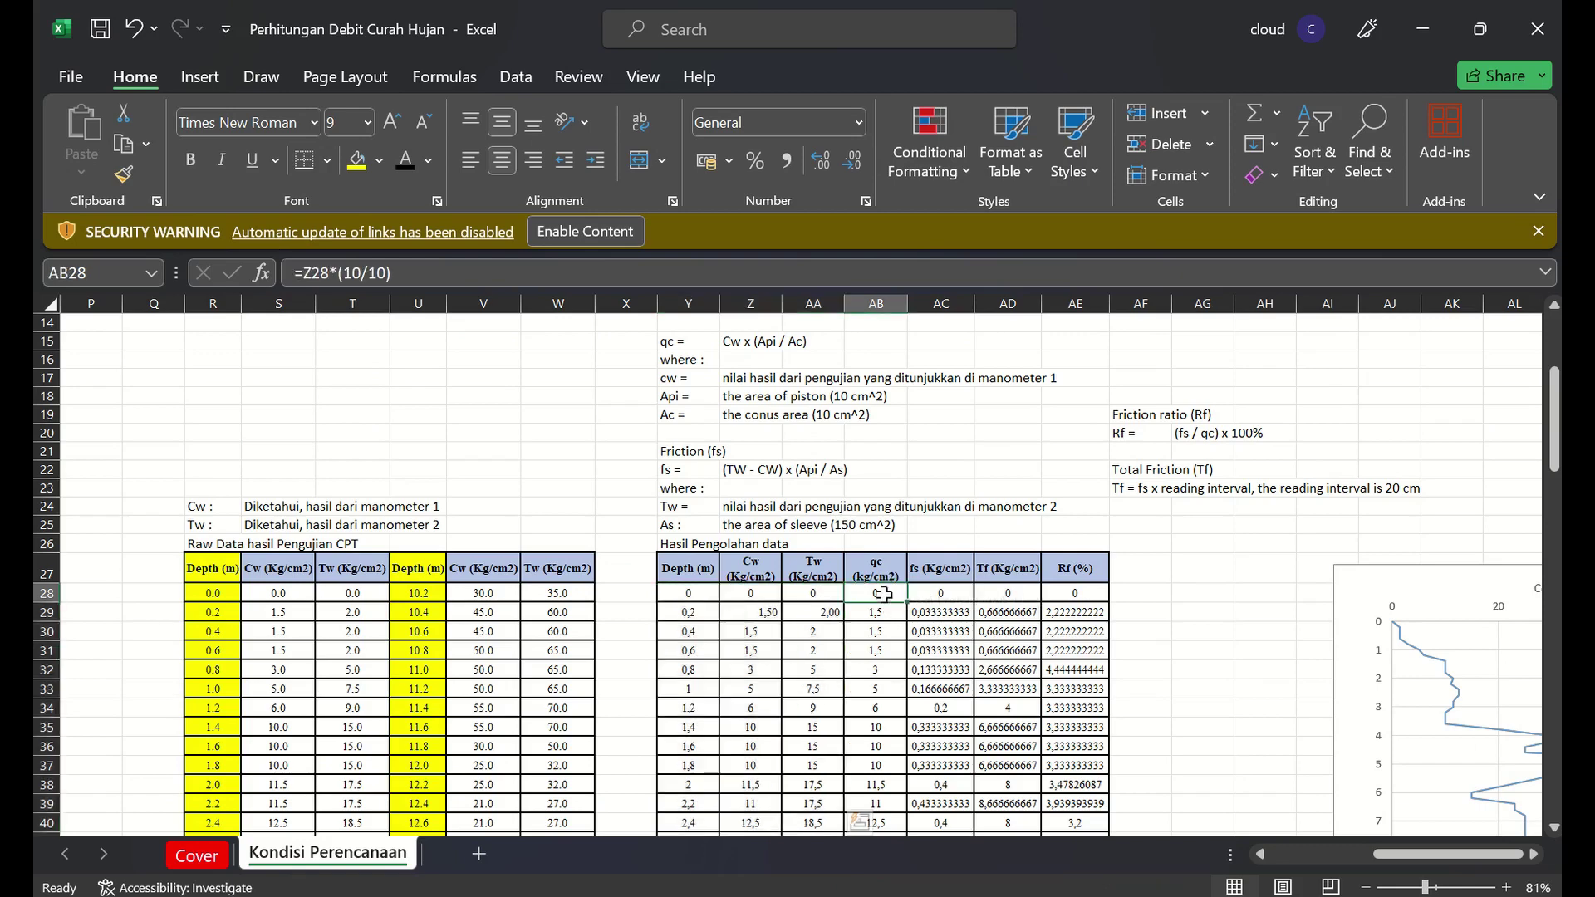
# Clear the first four qc results in cells AB28 to AB31 of the processed data table
pyautogui.press('F2')
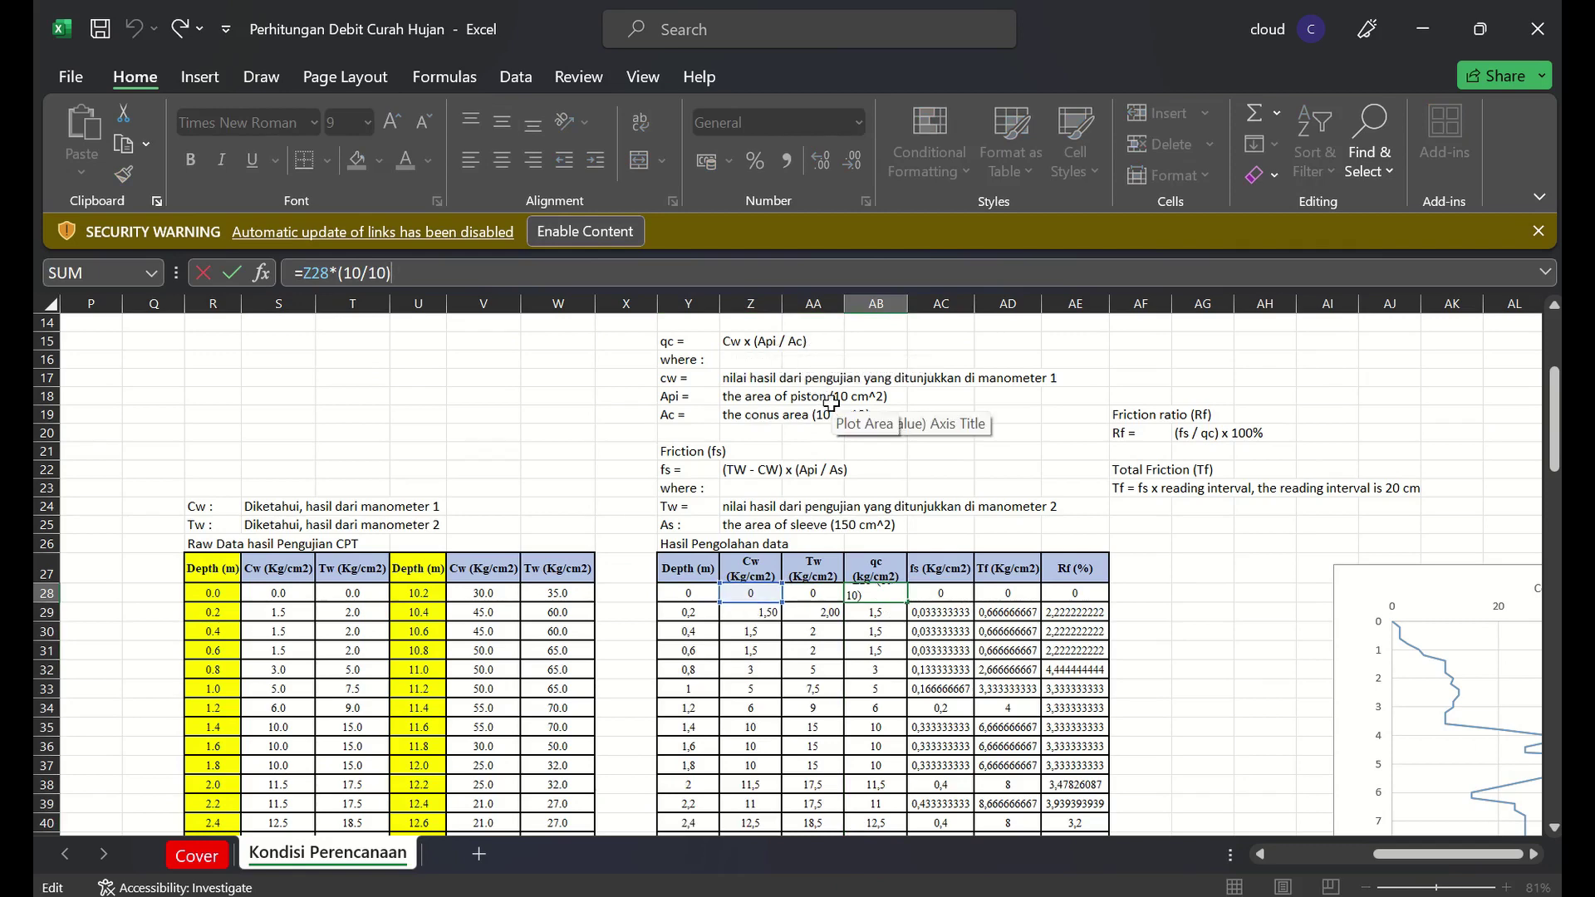
pyautogui.click(824, 705)
pyautogui.press('Up')
pyautogui.press('Up')
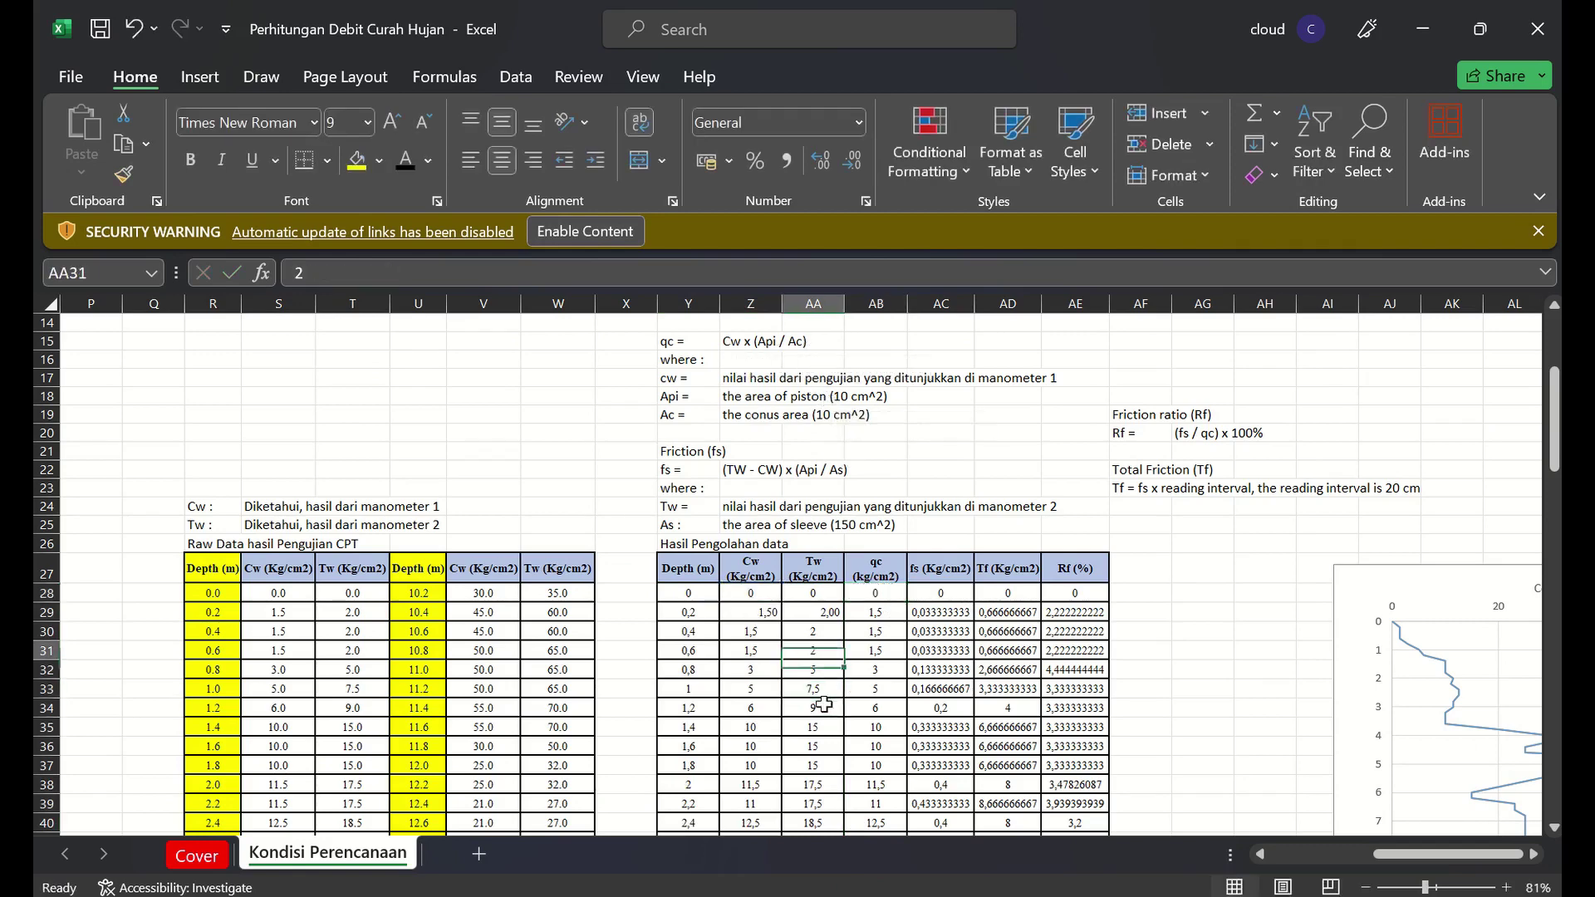
pyautogui.press('Up')
pyautogui.press('Right')
pyautogui.press('Up')
pyautogui.hotkey('shift', 'Up')
pyautogui.hotkey('shift', 'Up')
pyautogui.press('Delete')
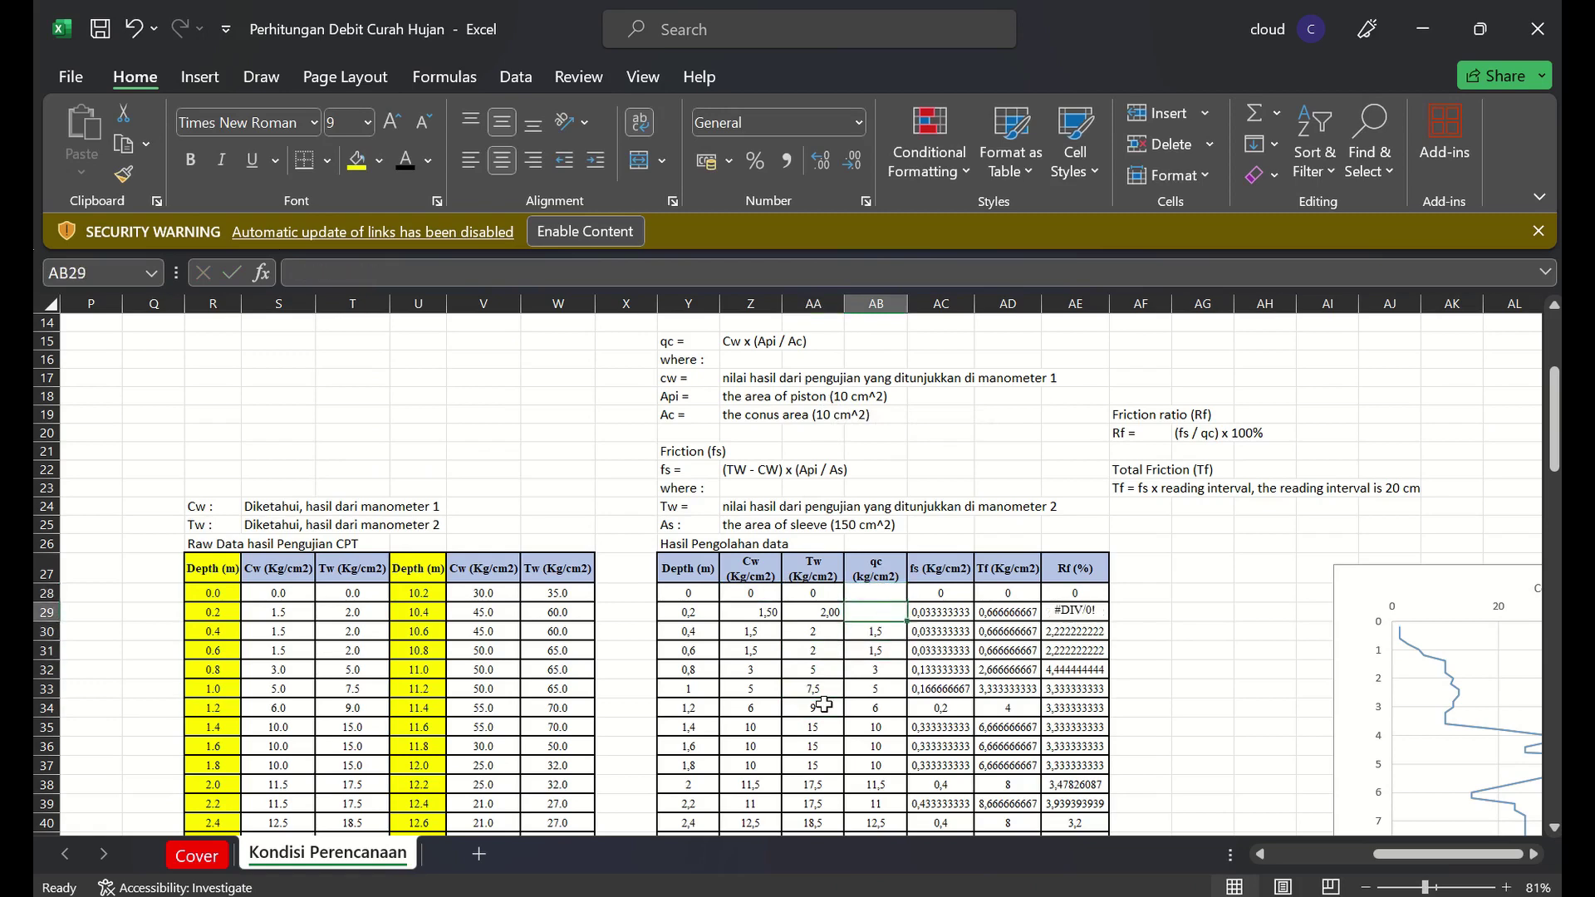
pyautogui.press('Down')
pyautogui.press('Delete')
# Calculate qc in cell AB28 with the formula =Z28*(10/10)
pyautogui.press('Up')
pyautogui.press('Up')
pyautogui.press('Up')
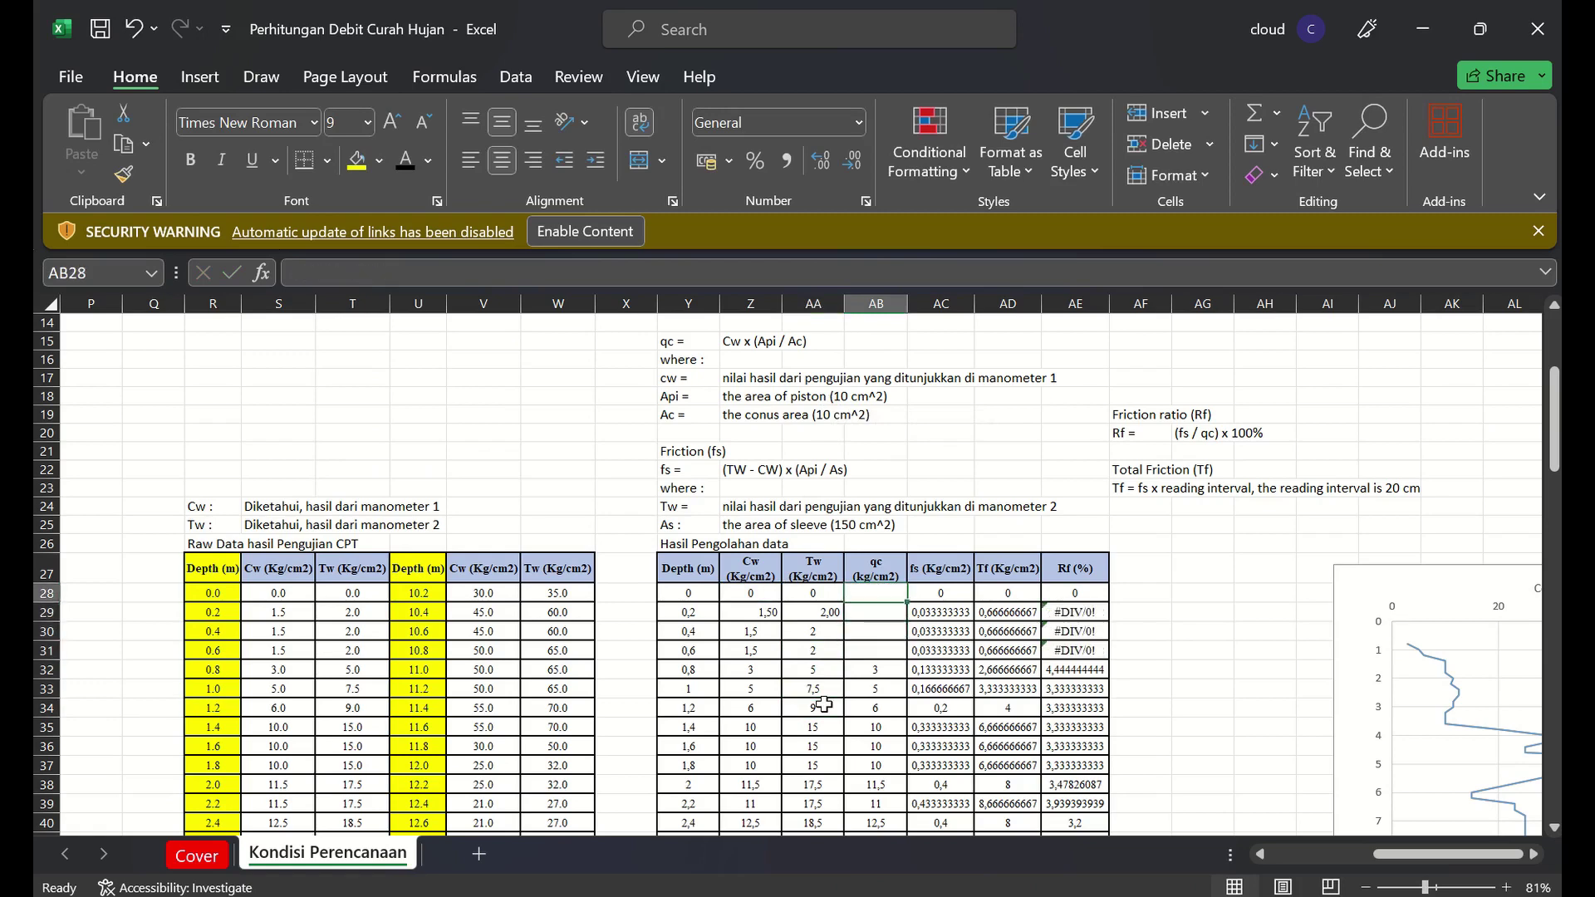
pyautogui.write('=')
pyautogui.press('Left')
pyautogui.press('Left')
pyautogui.write('*')
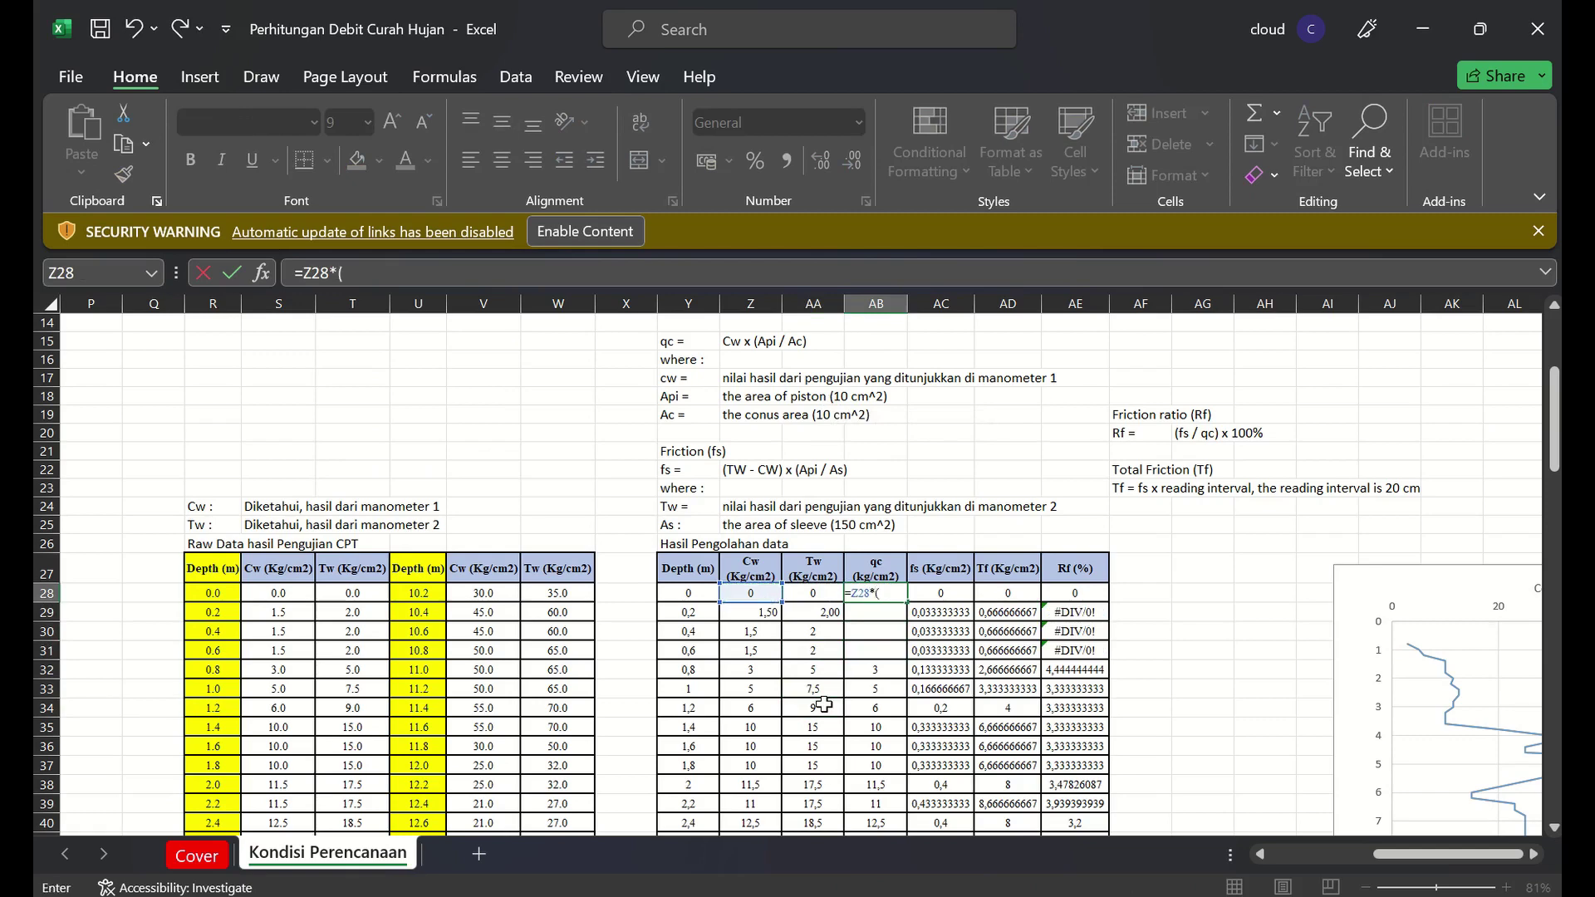
pyautogui.write('(10/10)')
pyautogui.press('Return')
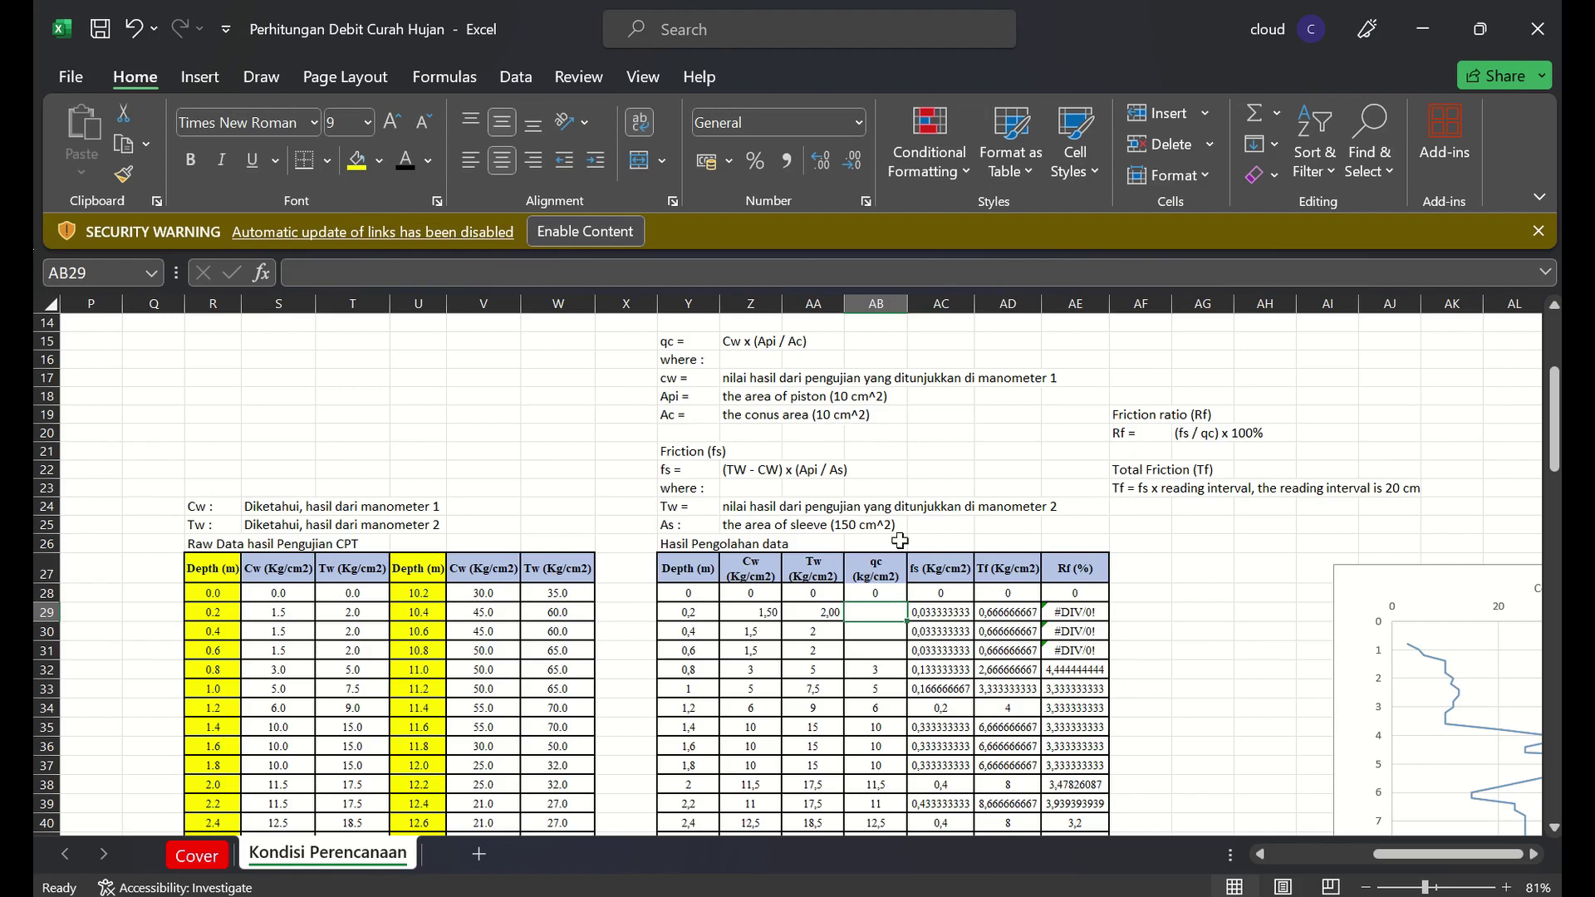
# Review the qc formula in AB28 and fill it down the column to AB128
pyautogui.click(903, 592)
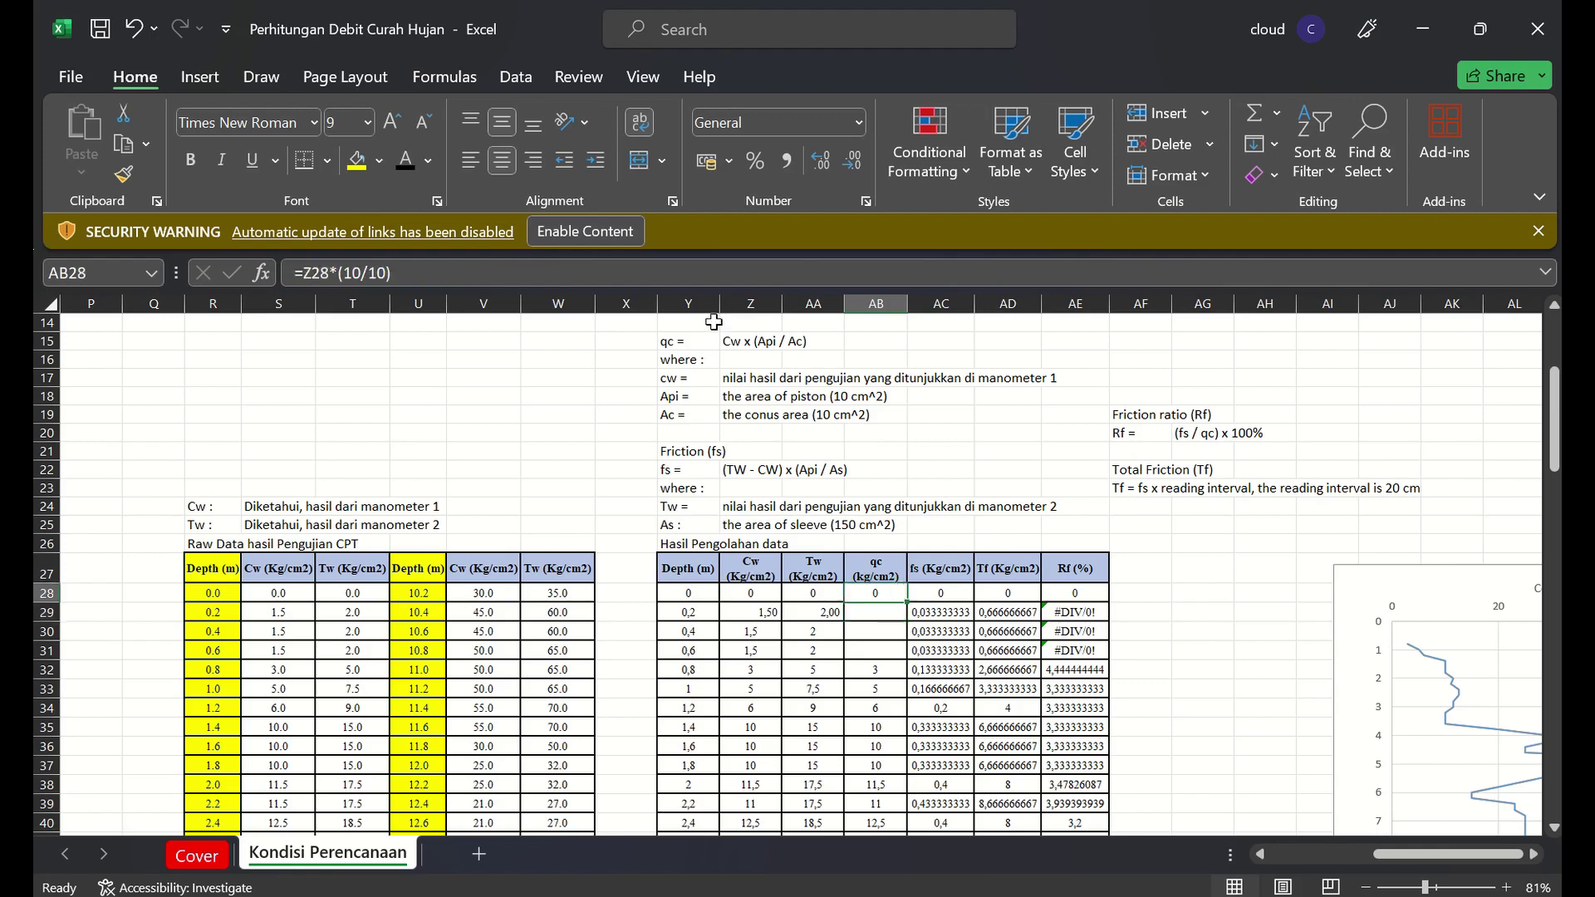
pyautogui.click(656, 271)
pyautogui.press('Return')
pyautogui.click(881, 592)
pyautogui.moveTo(907, 602); pyautogui.dragTo(889, 759)
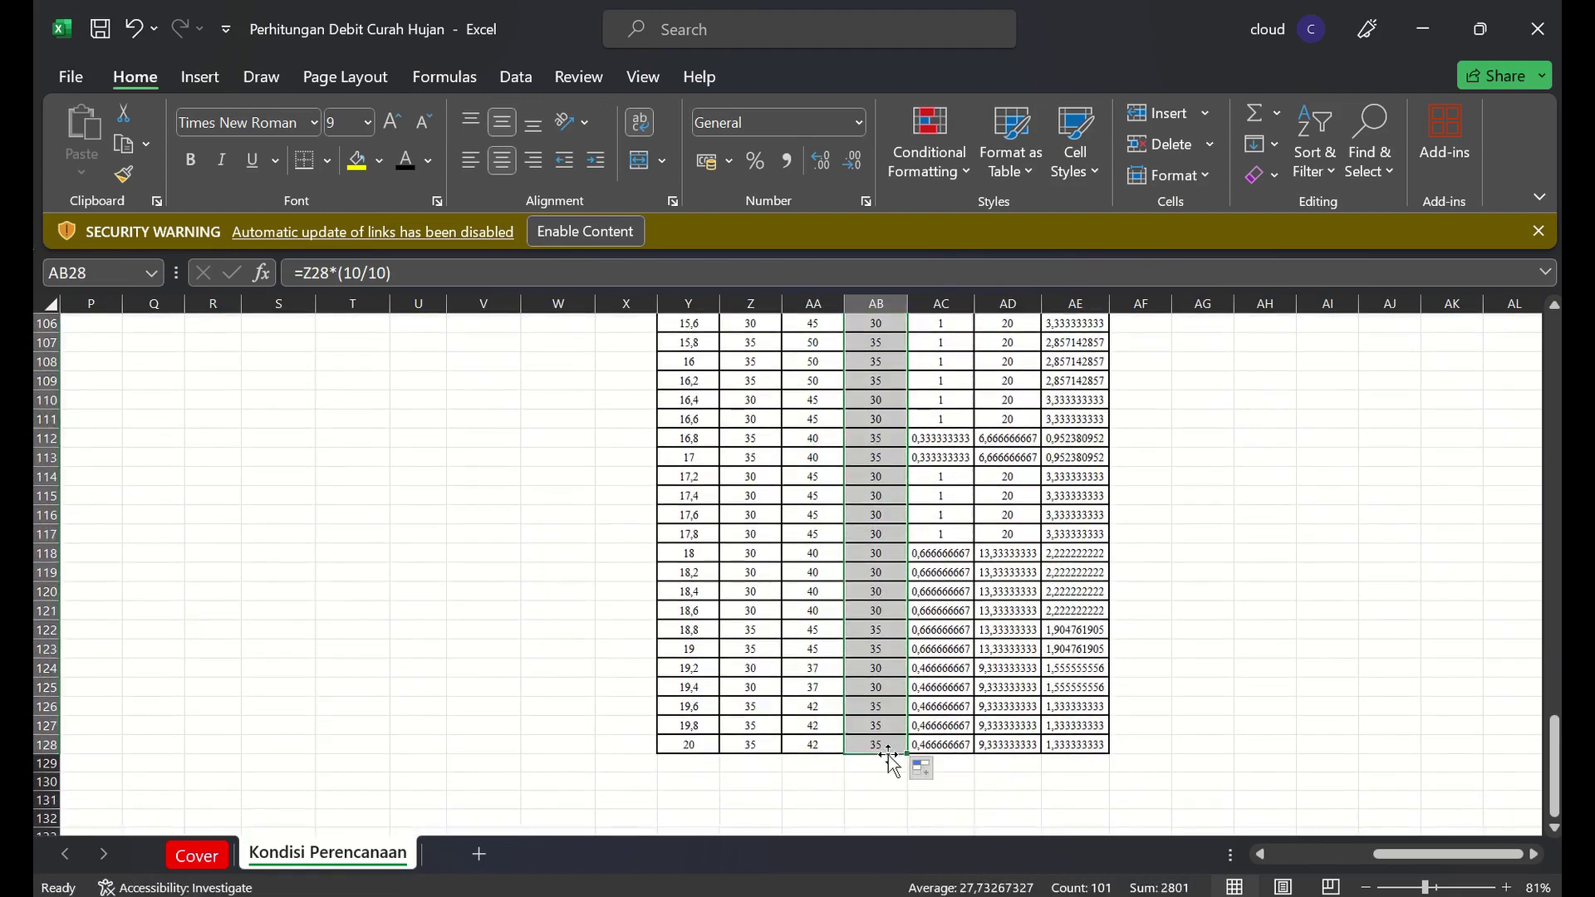
# Check the existing fs formula in AC28, leave it unedited, and clear the fs results in AC28 to AC32
pyautogui.moveTo(1554, 764); pyautogui.dragTo(1554, 440)
pyautogui.click(937, 501)
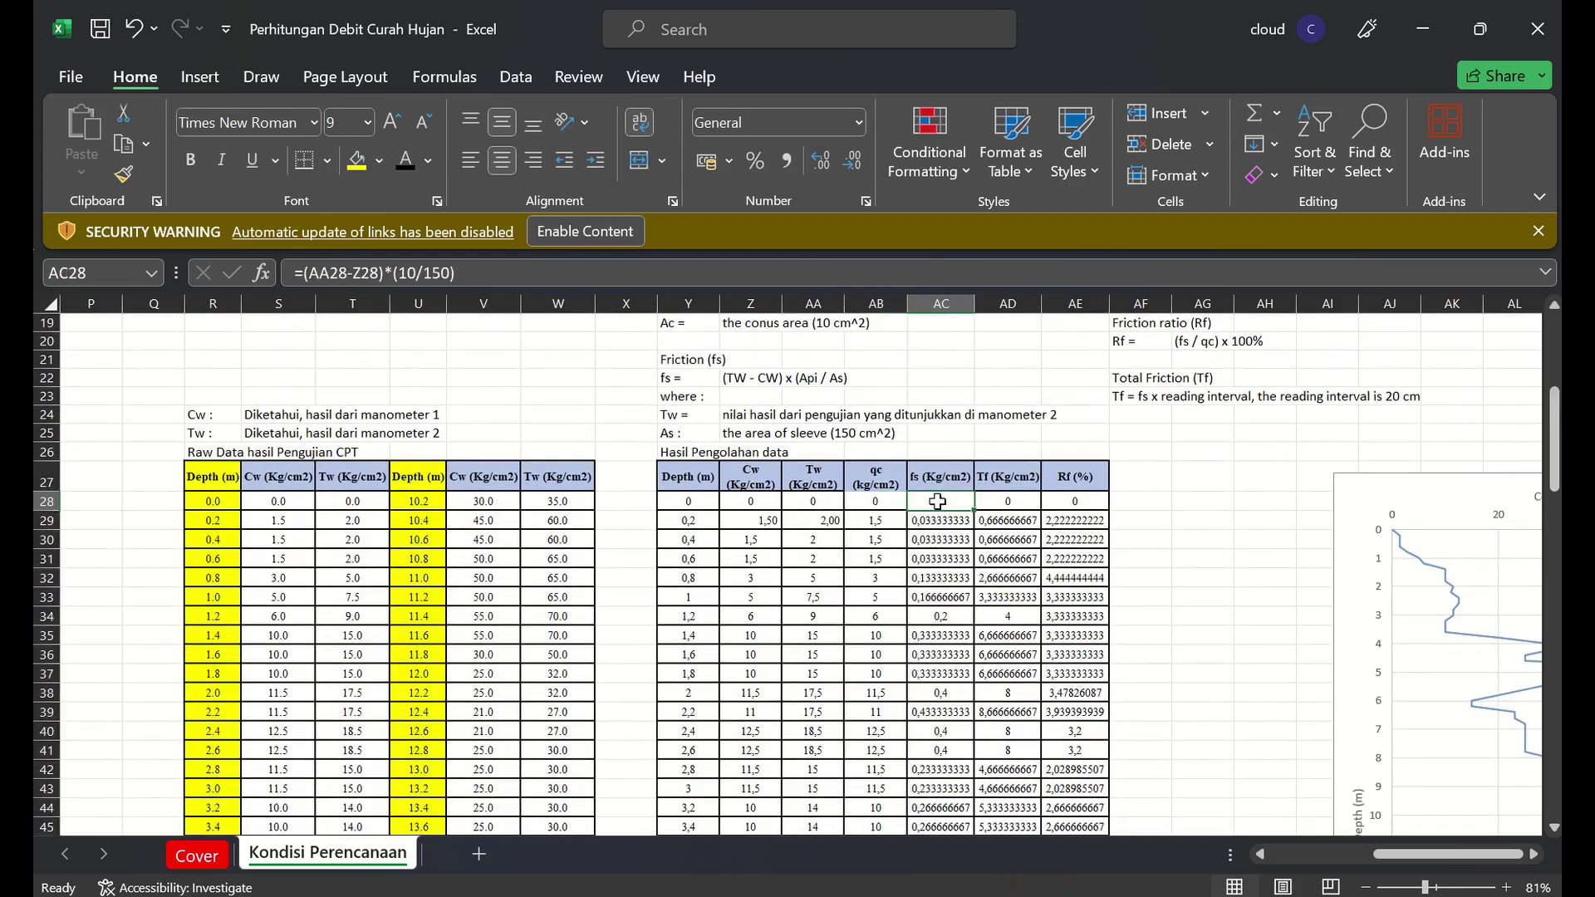
pyautogui.click(598, 272)
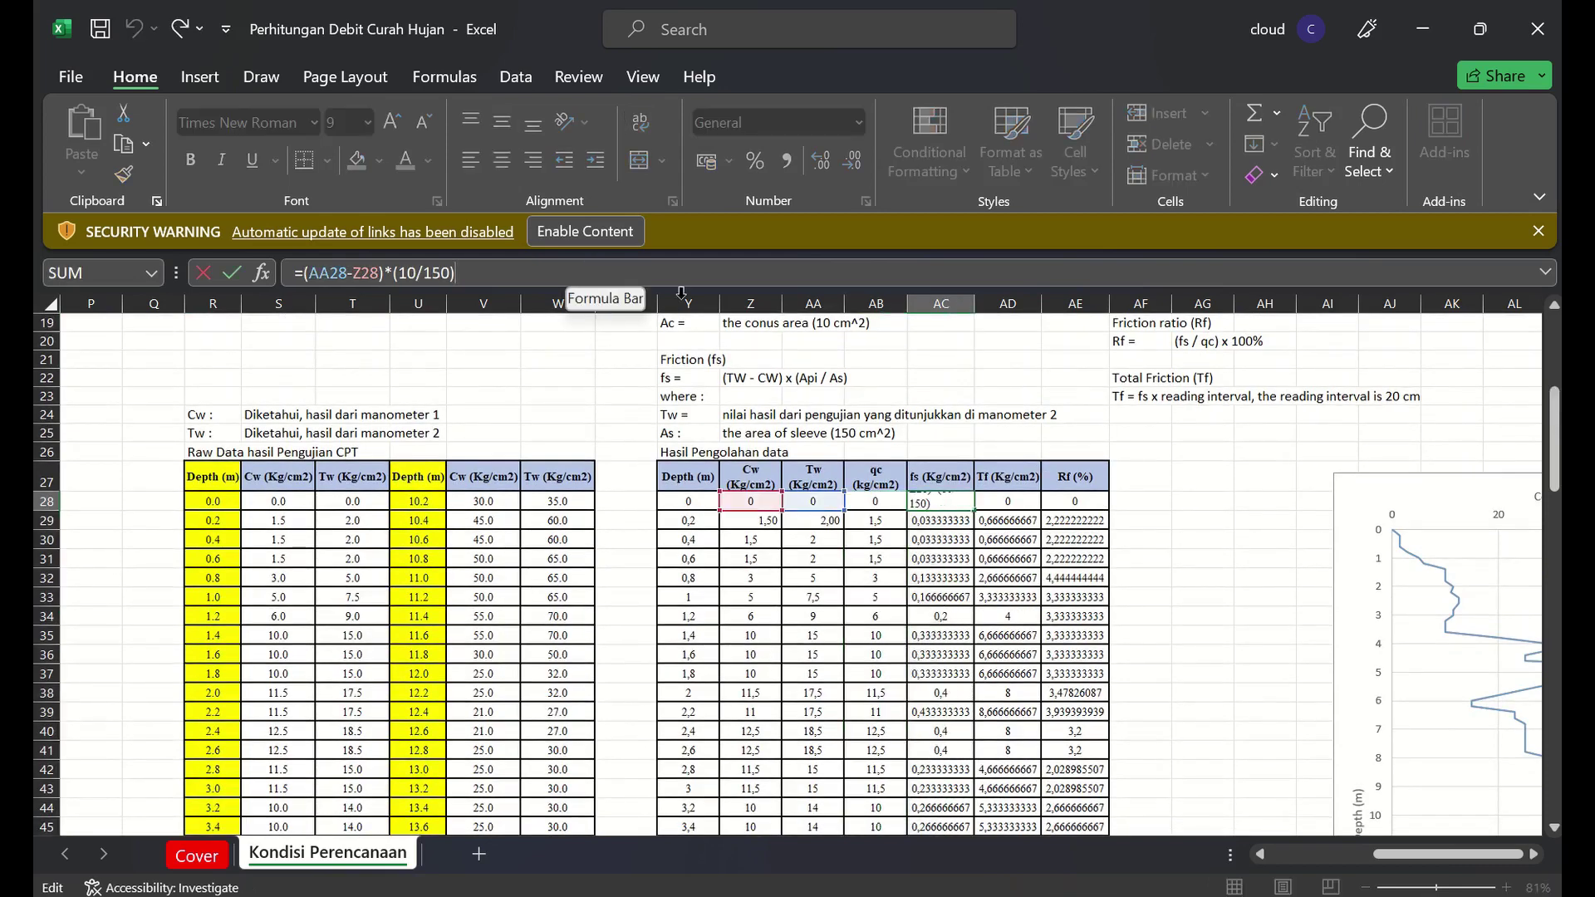
pyautogui.press('Escape')
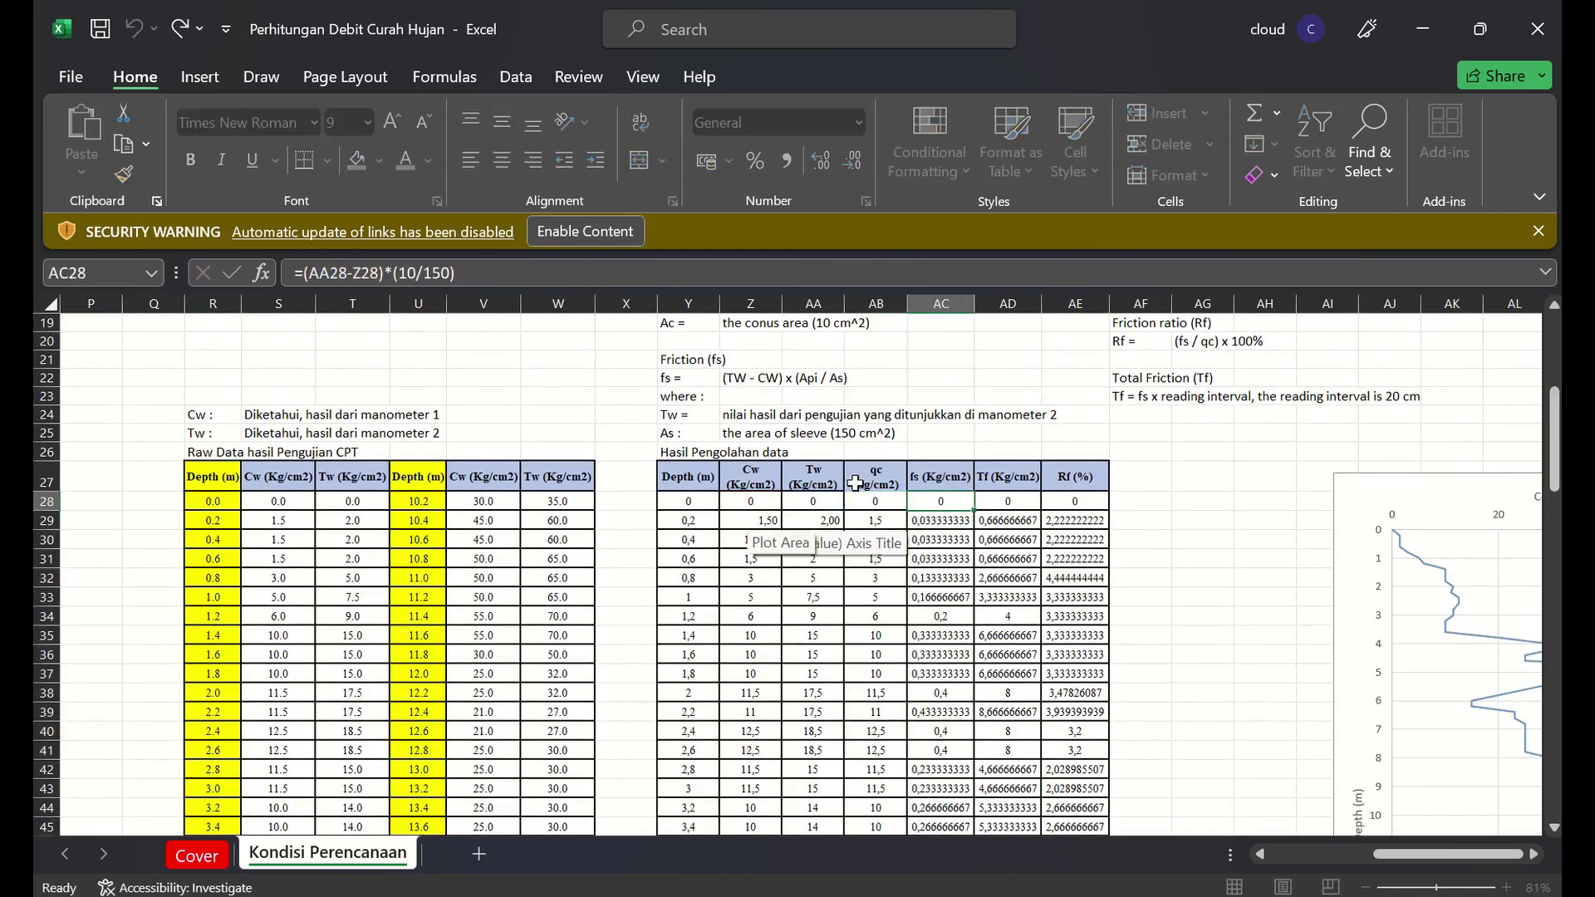
pyautogui.hotkey('shift', 'Down')
pyautogui.hotkey('shift', 'Down')
pyautogui.hotkey('shift', 'Down')
pyautogui.hotkey('shift', 'Down')
pyautogui.press('Delete')
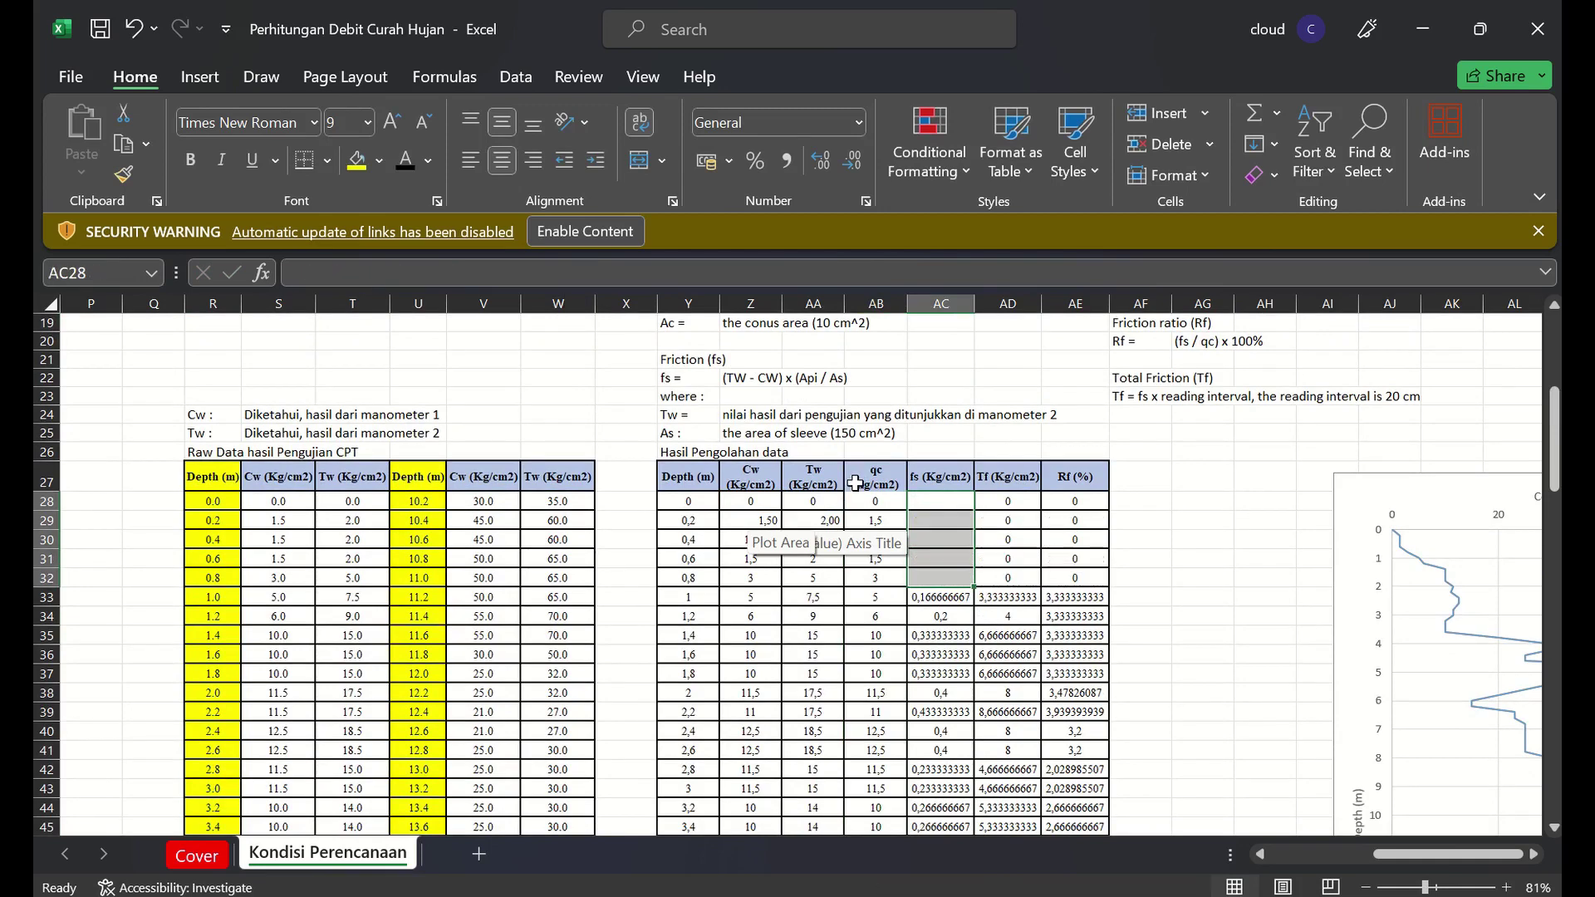
# Calculate fs in cell AC28 with the formula =(AA28-Z28)*(10/150)
pyautogui.press('Up')
pyautogui.press('Down')
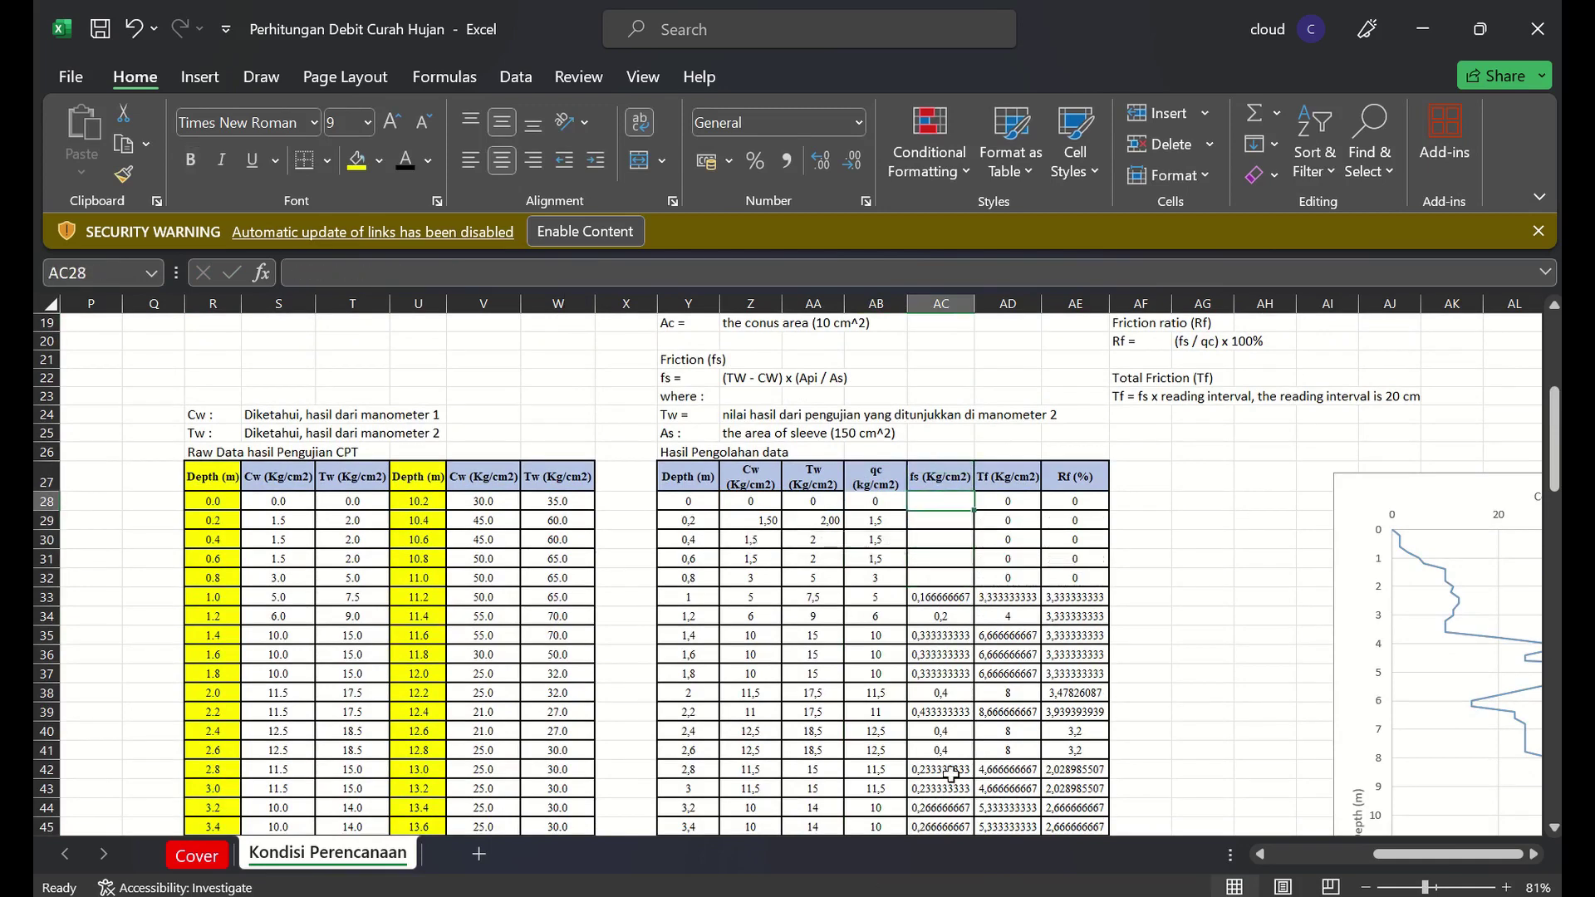
pyautogui.write('=')
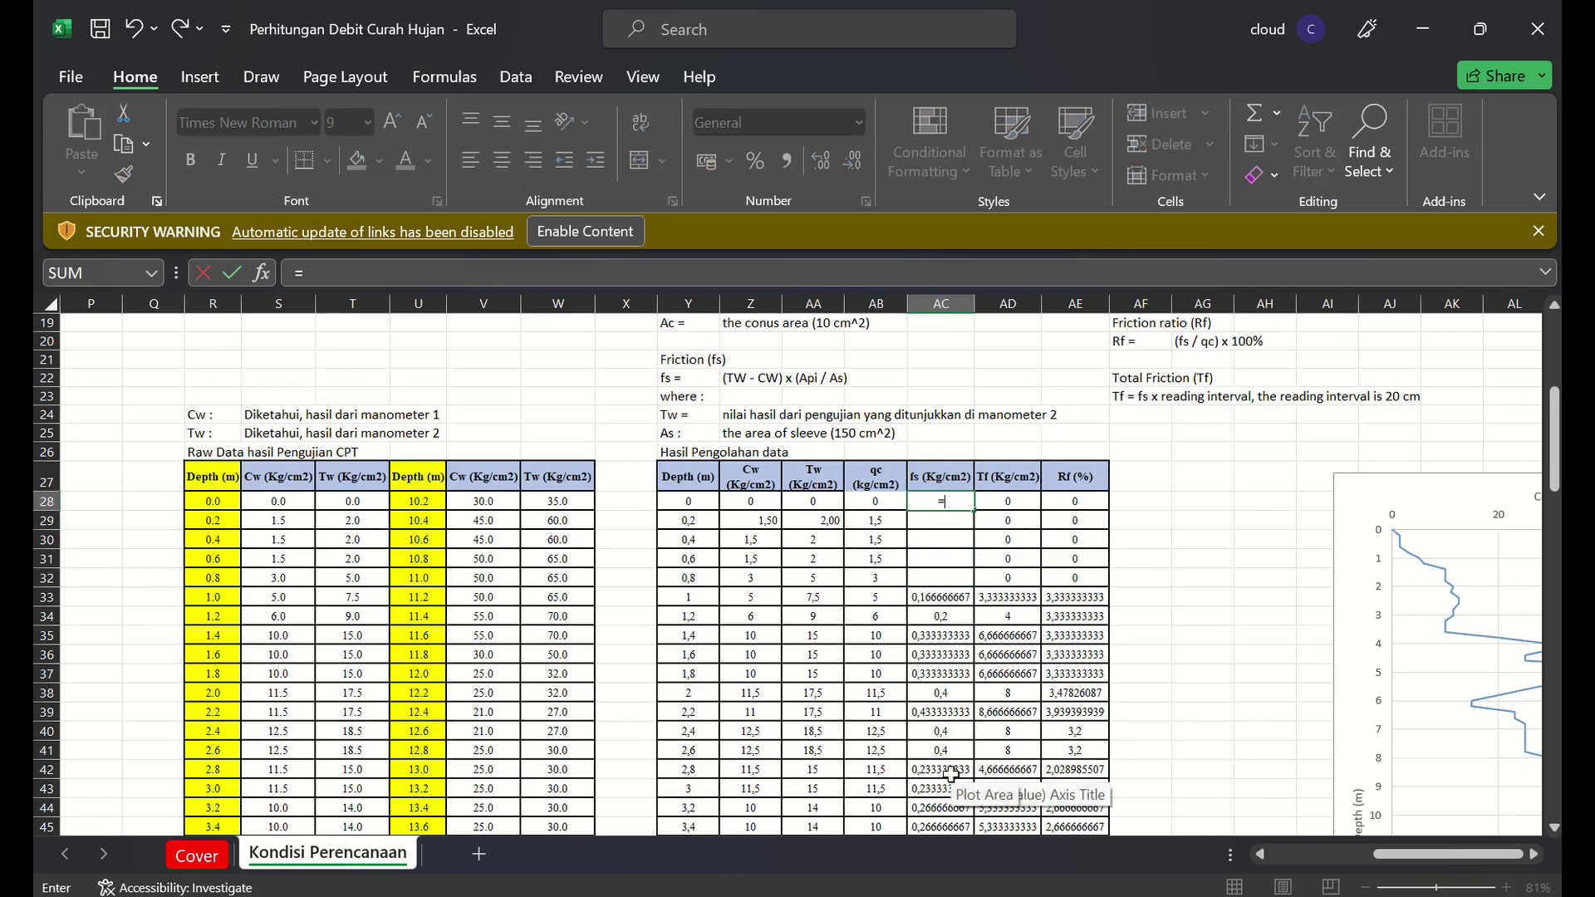
pyautogui.write('(')
pyautogui.press('Left')
pyautogui.press('Left')
pyautogui.press('Left')
pyautogui.press('Right')
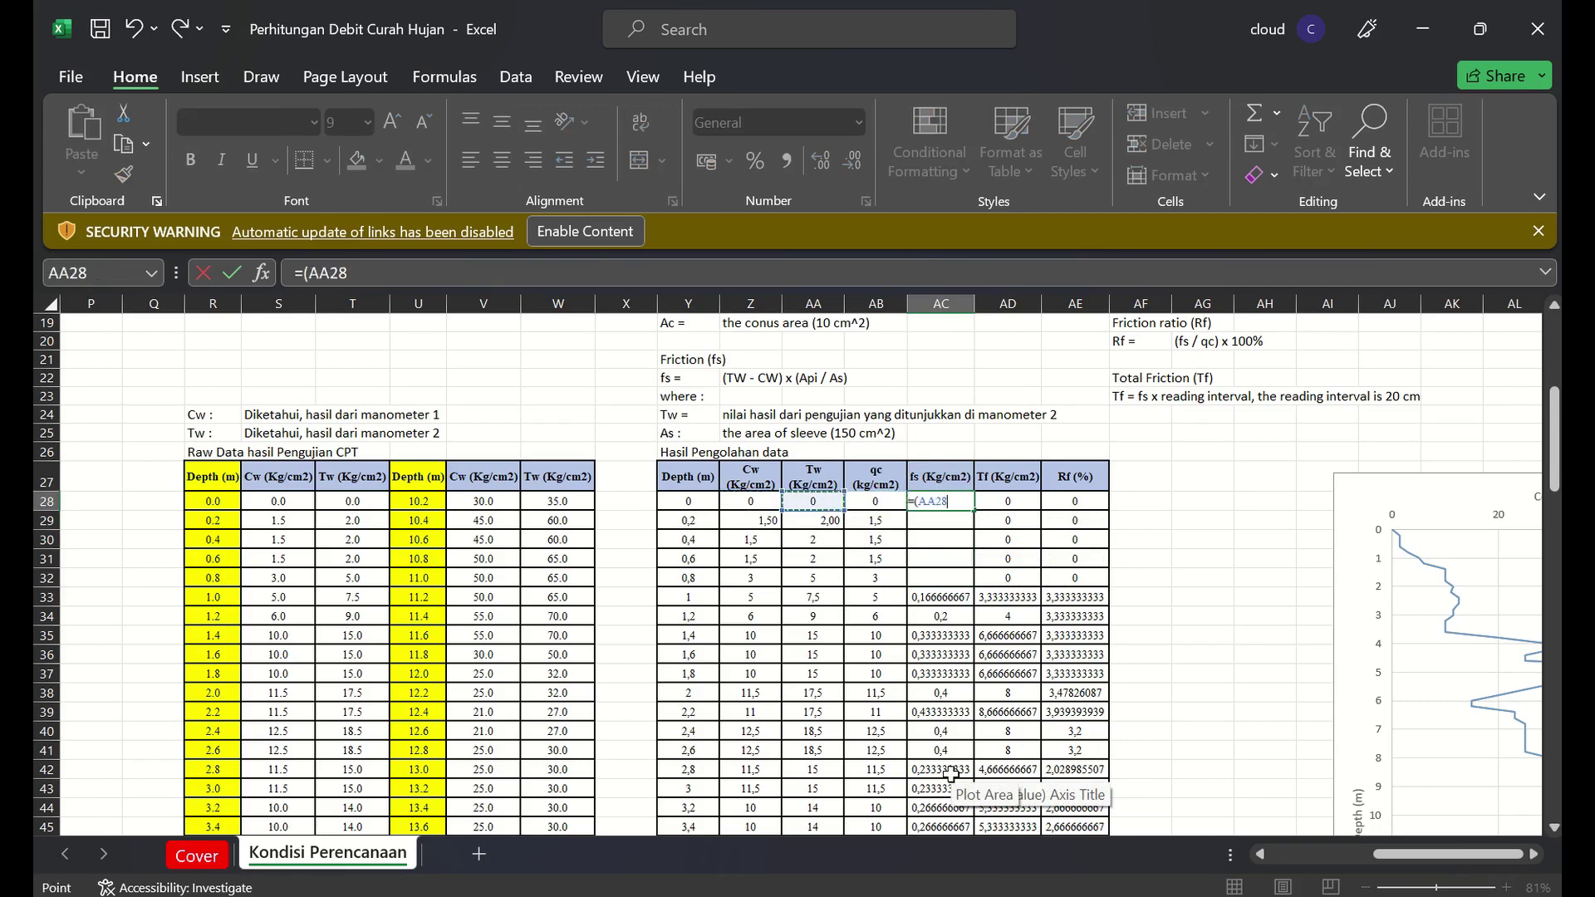
pyautogui.write('-')
pyautogui.press('Left')
pyautogui.press('Left')
pyautogui.press('Left')
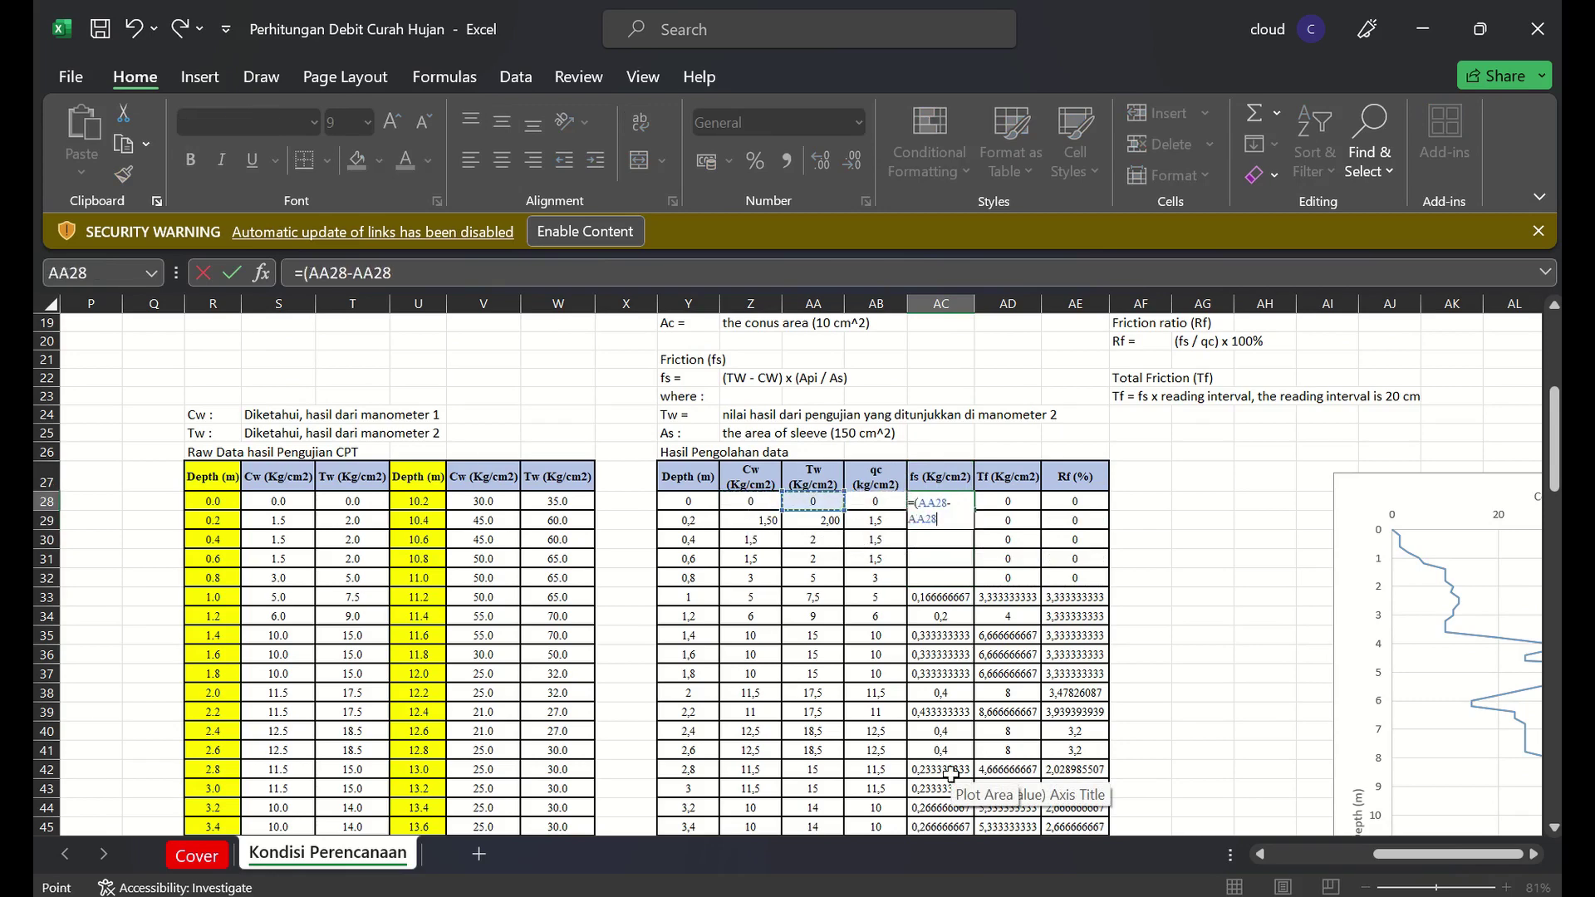
pyautogui.write(')')
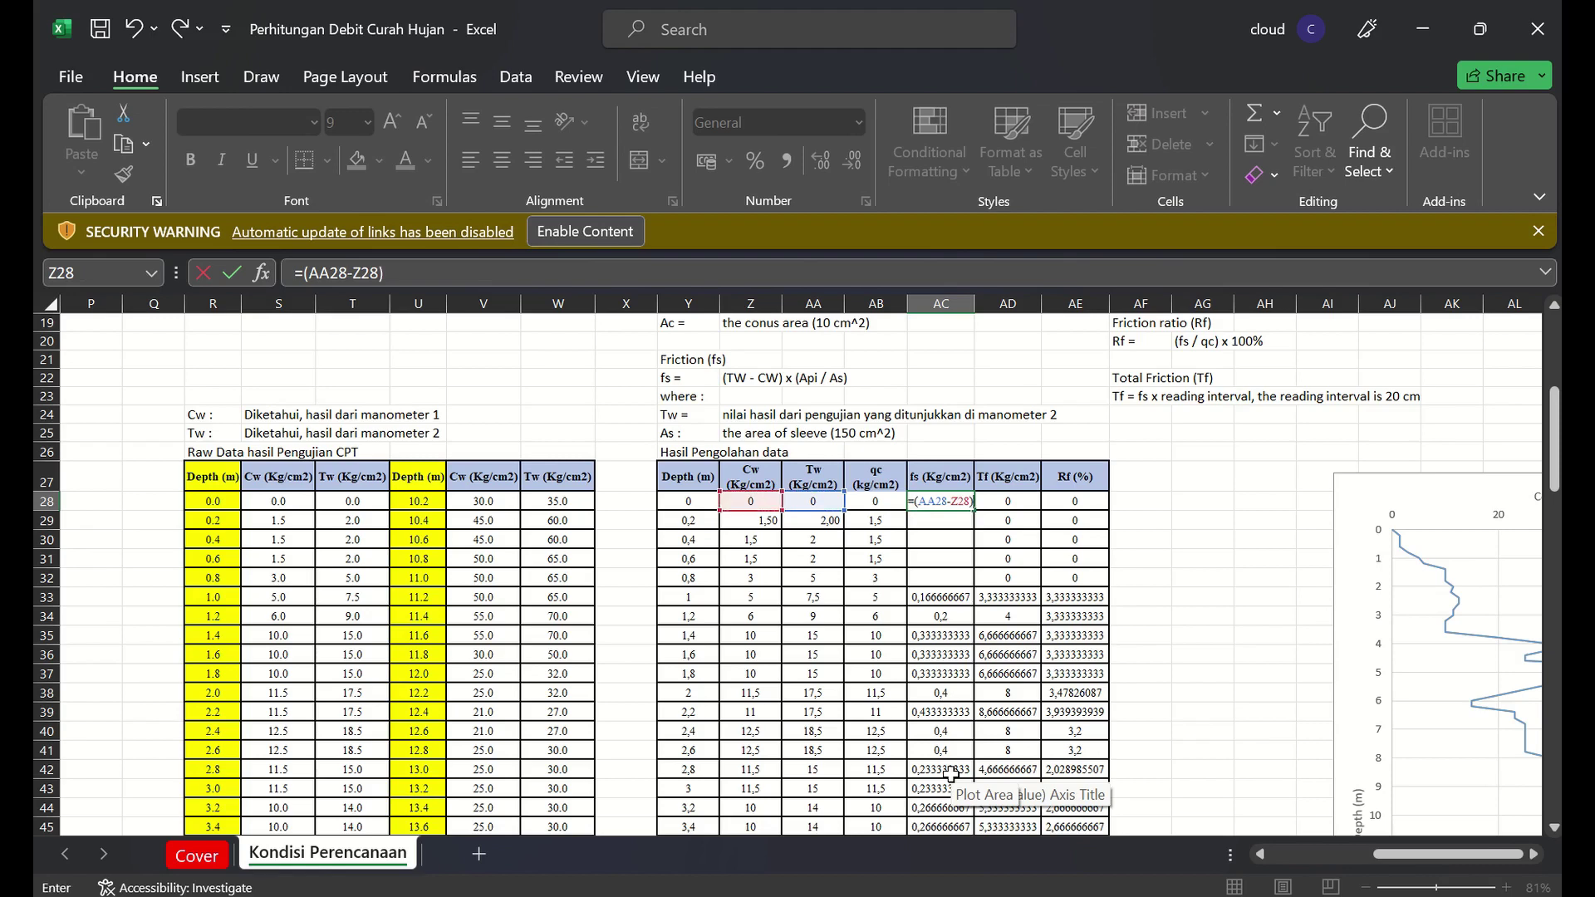
pyautogui.write('*(10/150)')
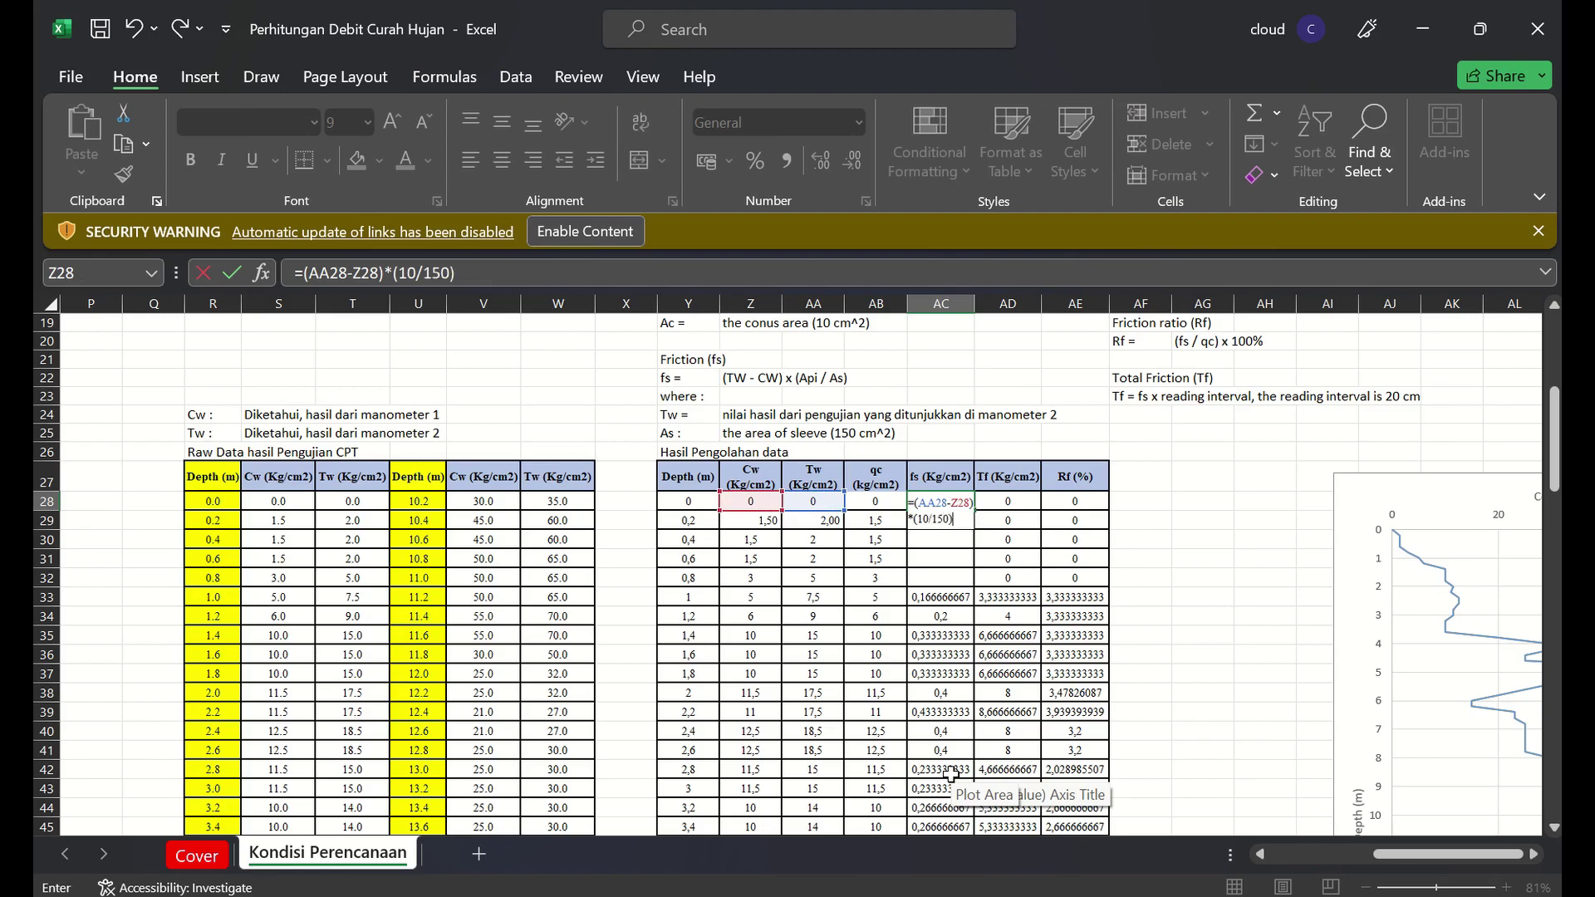
pyautogui.press('Return')
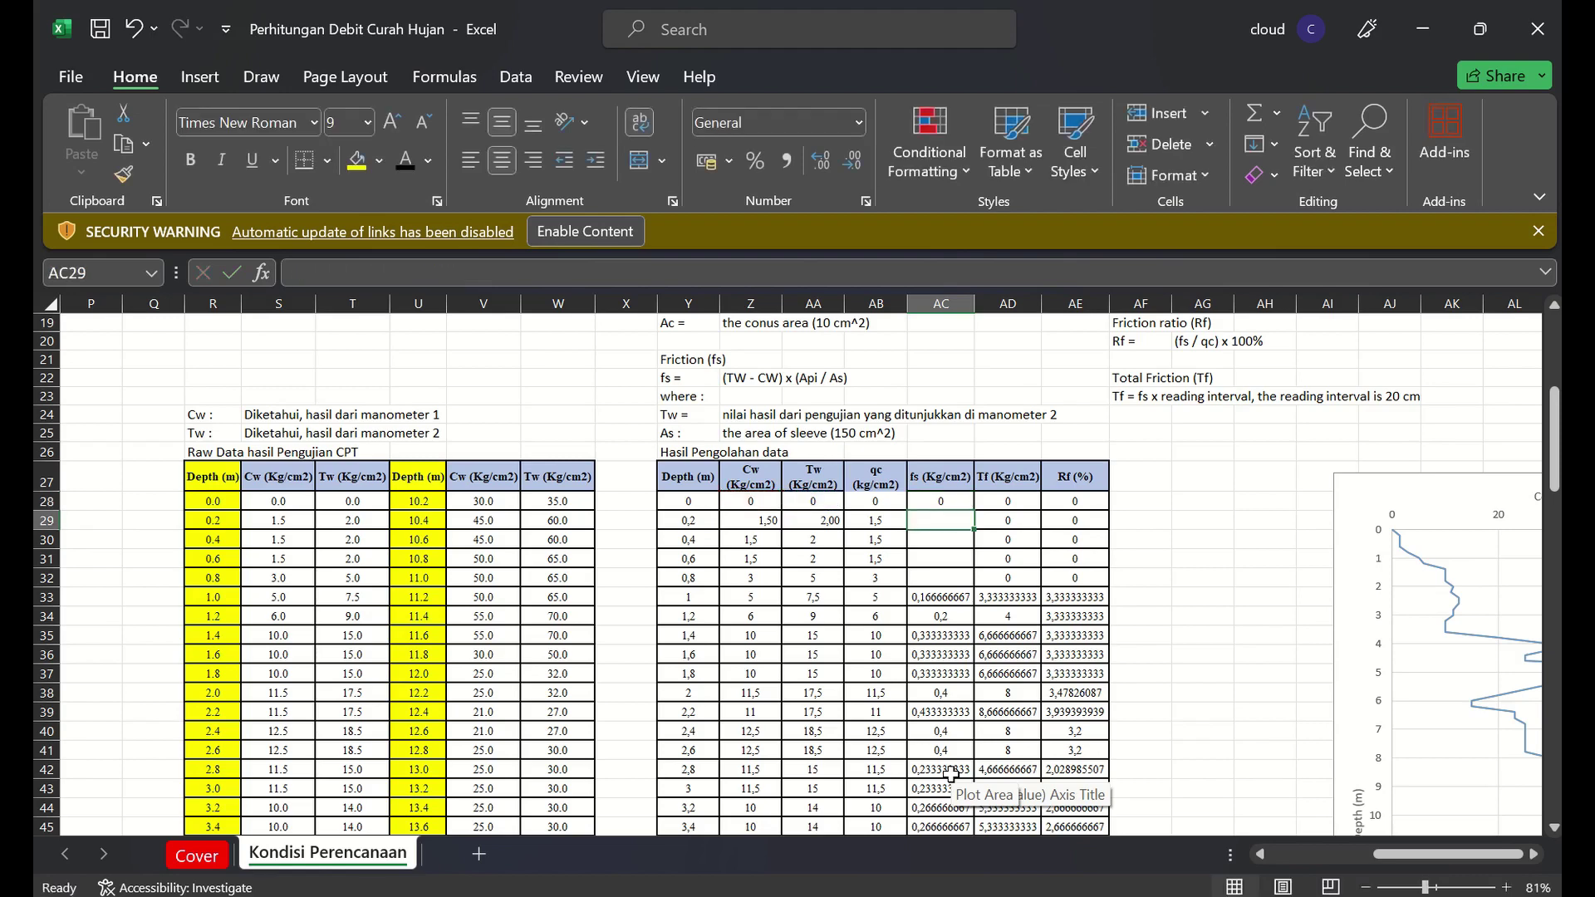
# Fill the fs formula from AC28 down the column to AC128
pyautogui.click(951, 483)
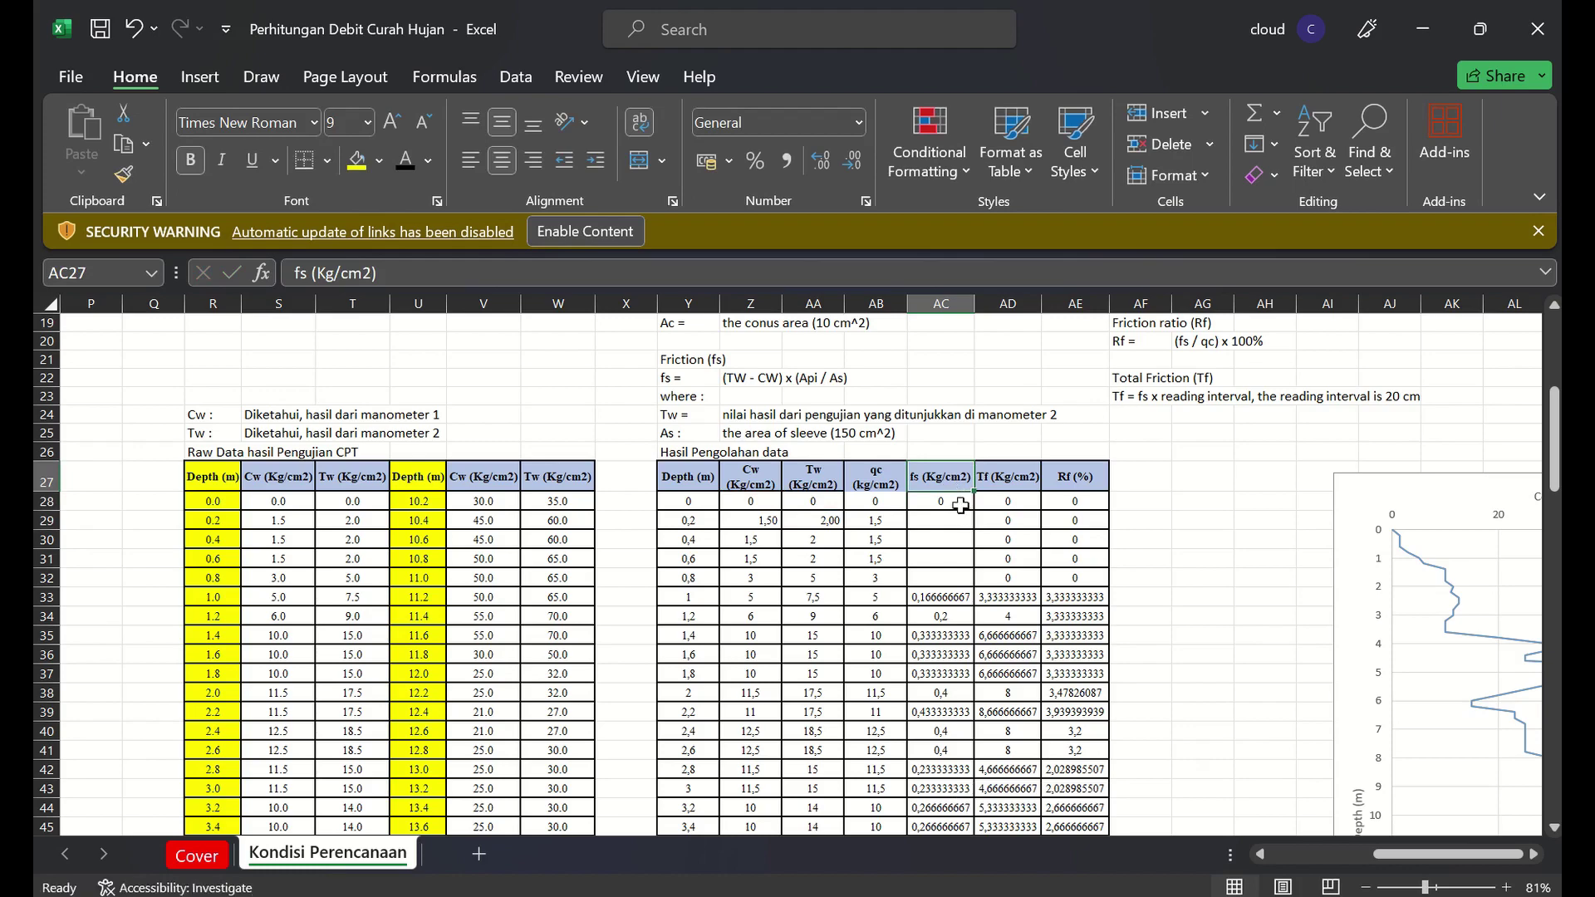
pyautogui.click(955, 502)
pyautogui.moveTo(973, 510); pyautogui.dragTo(974, 817)
# Clear the first four Tf results in cells AD28 to AD31
pyautogui.click(1553, 520)
pyautogui.moveTo(1555, 521); pyautogui.dragTo(1541, 386)
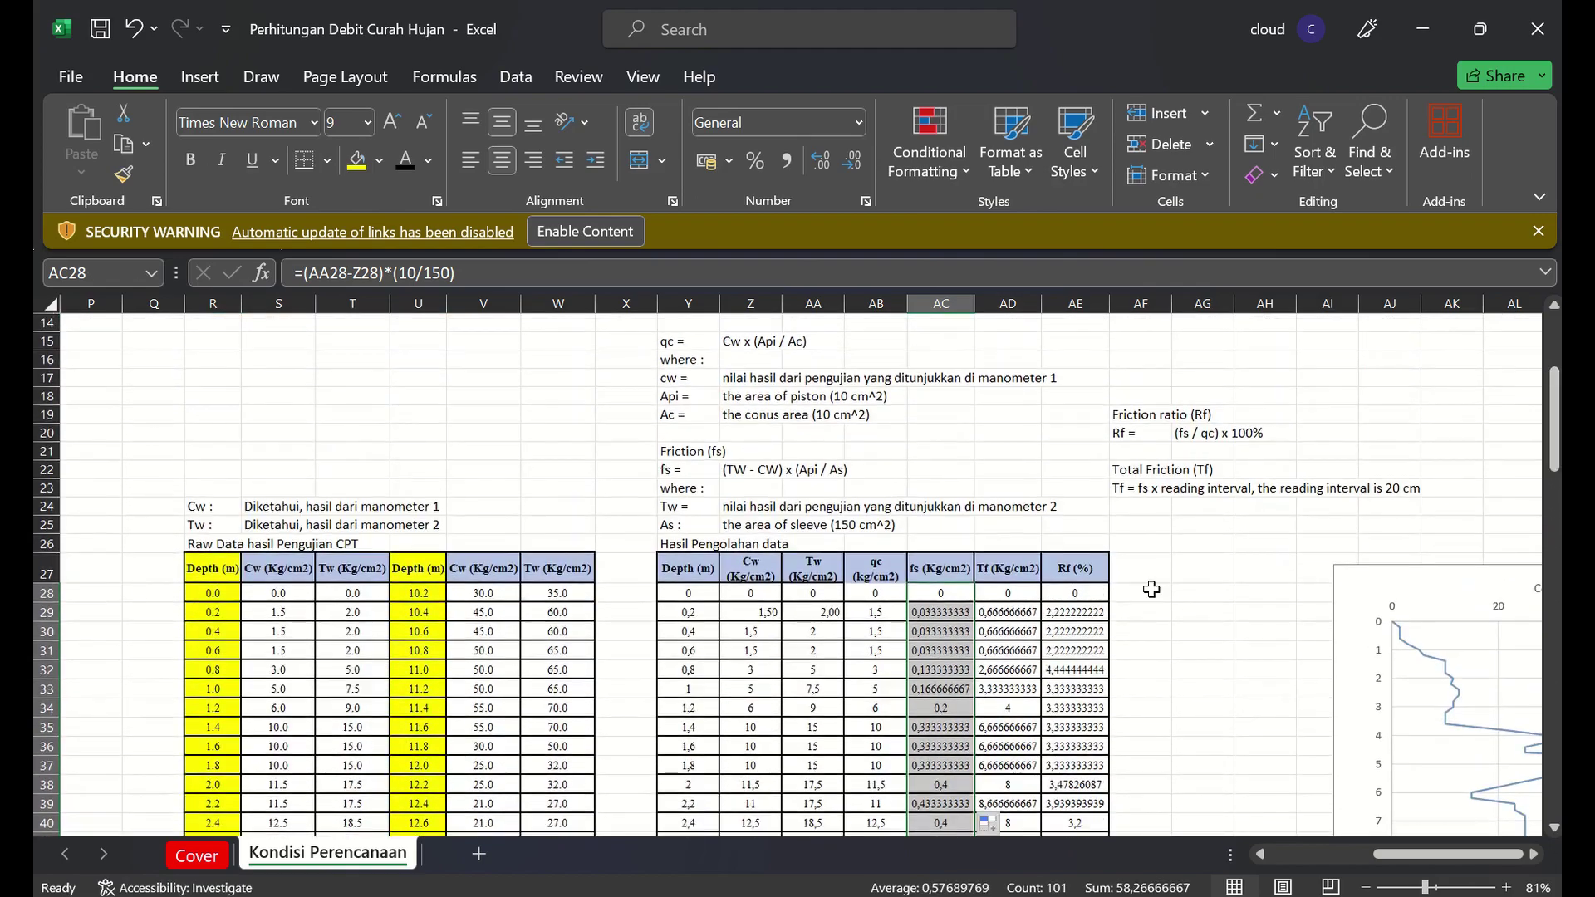
pyautogui.moveTo(1030, 593); pyautogui.dragTo(1030, 594)
pyautogui.hotkey('shift', 'Down')
pyautogui.hotkey('shift', 'Down')
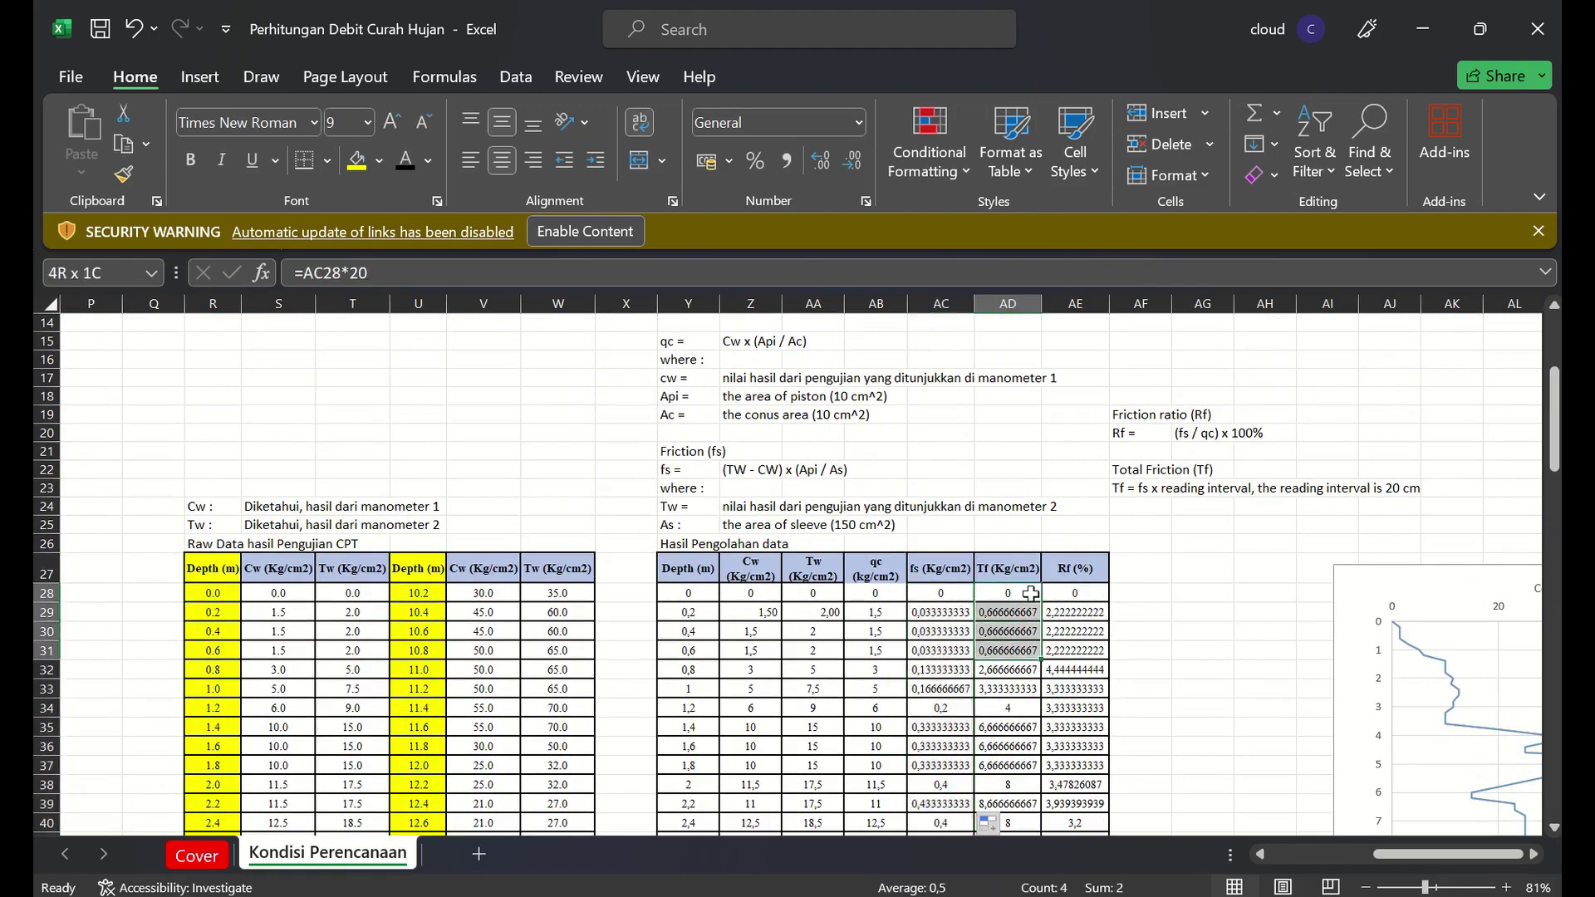
pyautogui.press('Delete')
pyautogui.press('Up')
# Try the Tf formula =AB28*20 in cell AD28 and fill it down to AD33
pyautogui.click(1030, 593)
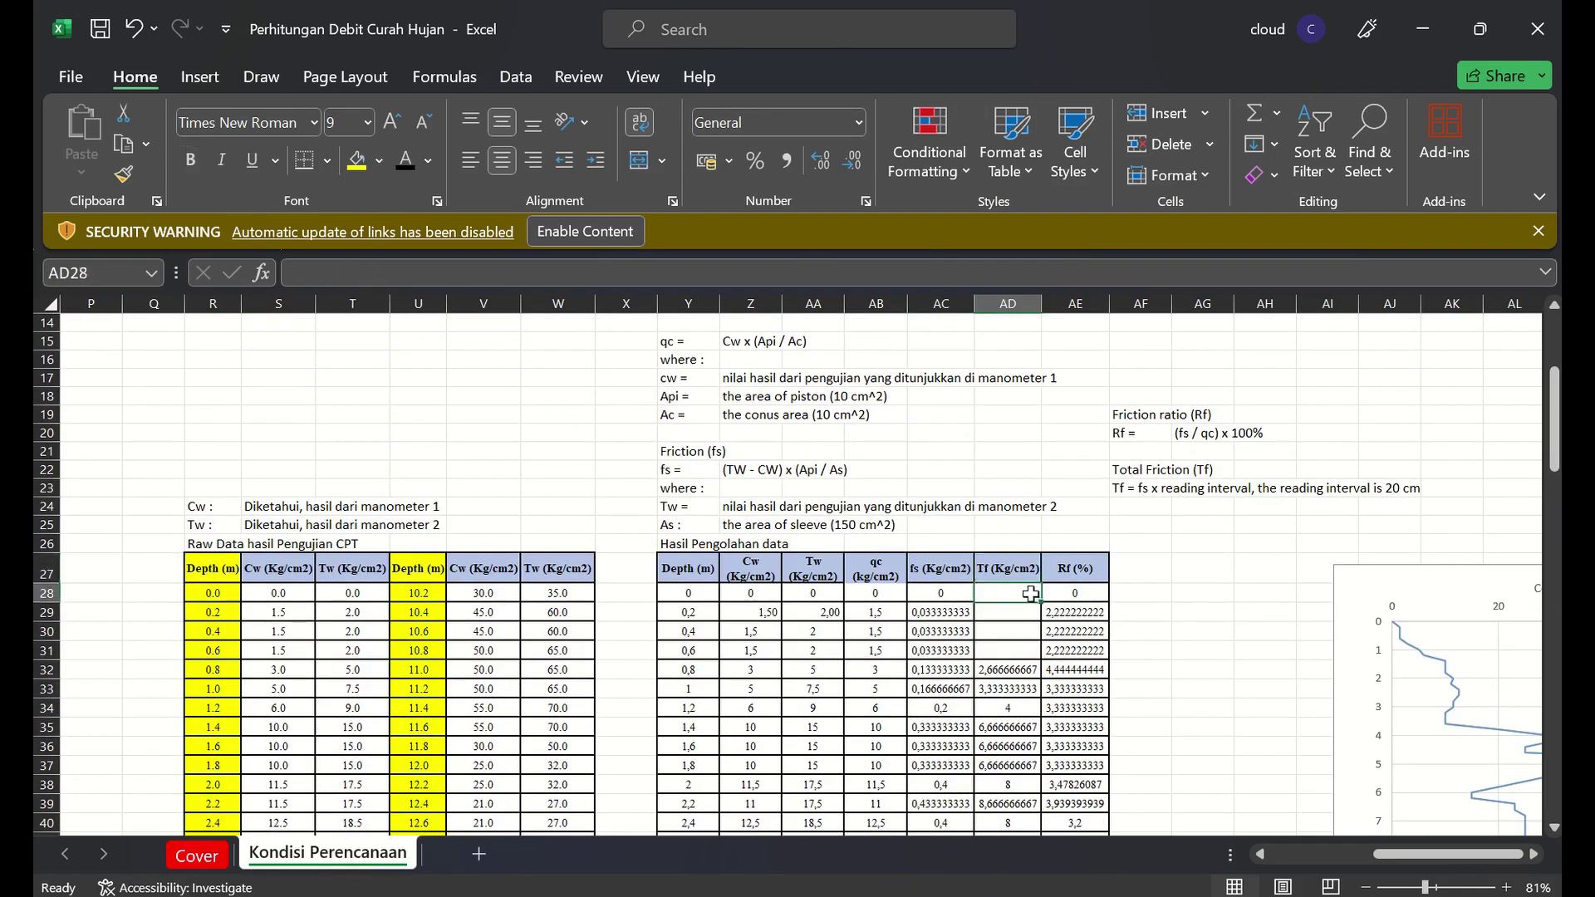
pyautogui.write('=')
pyautogui.press('Left')
pyautogui.press('Left')
pyautogui.write('*')
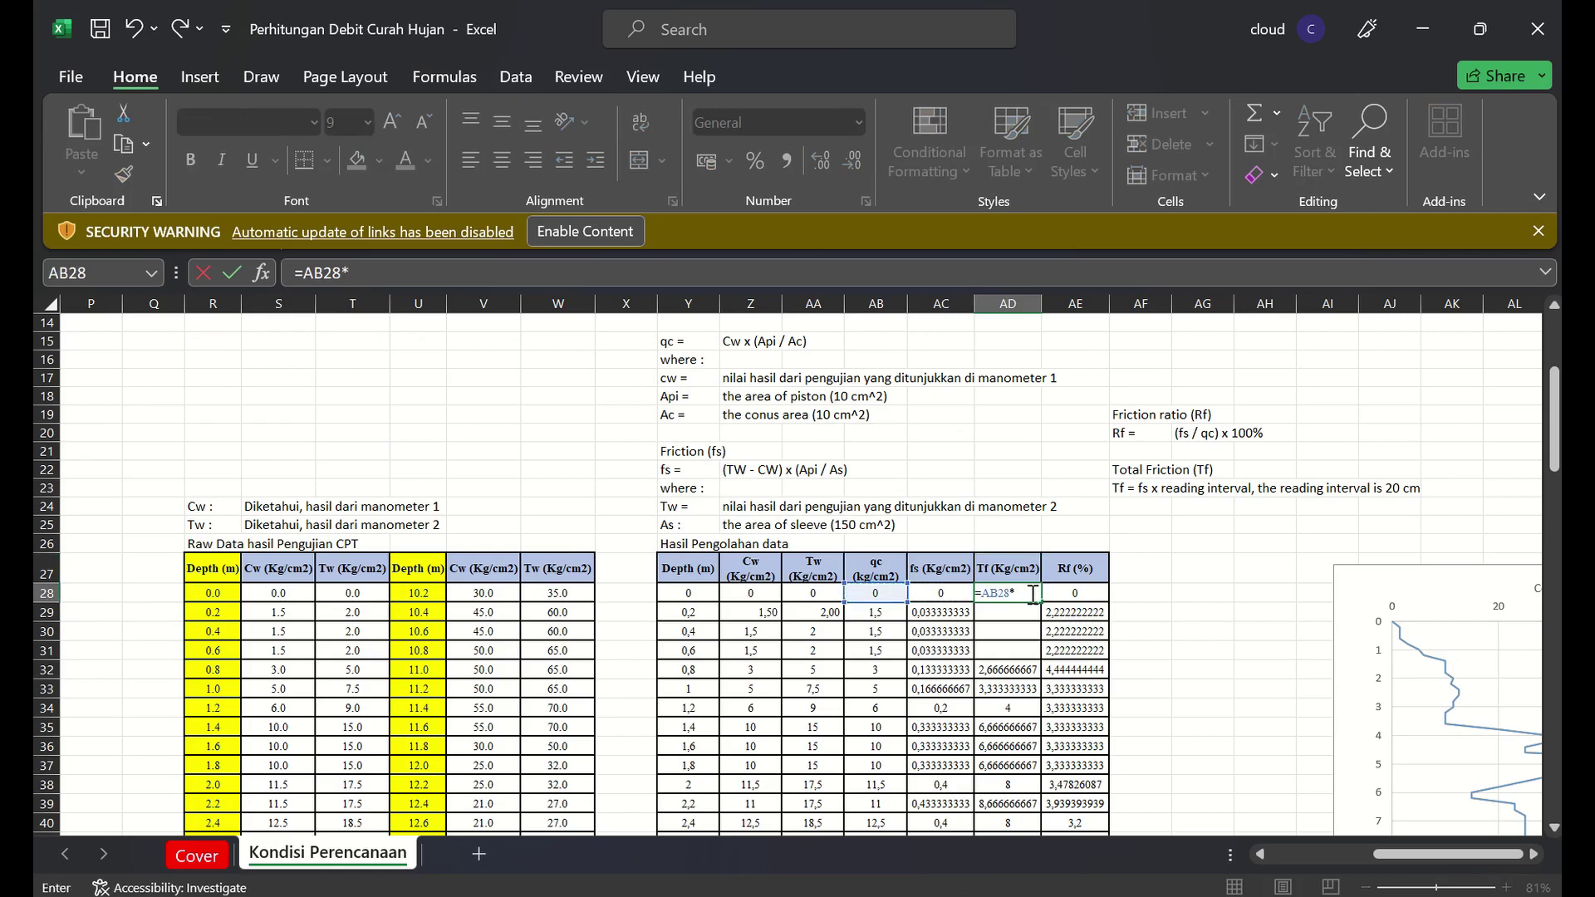
pyautogui.write('20')
pyautogui.press('Return')
pyautogui.click(1036, 598)
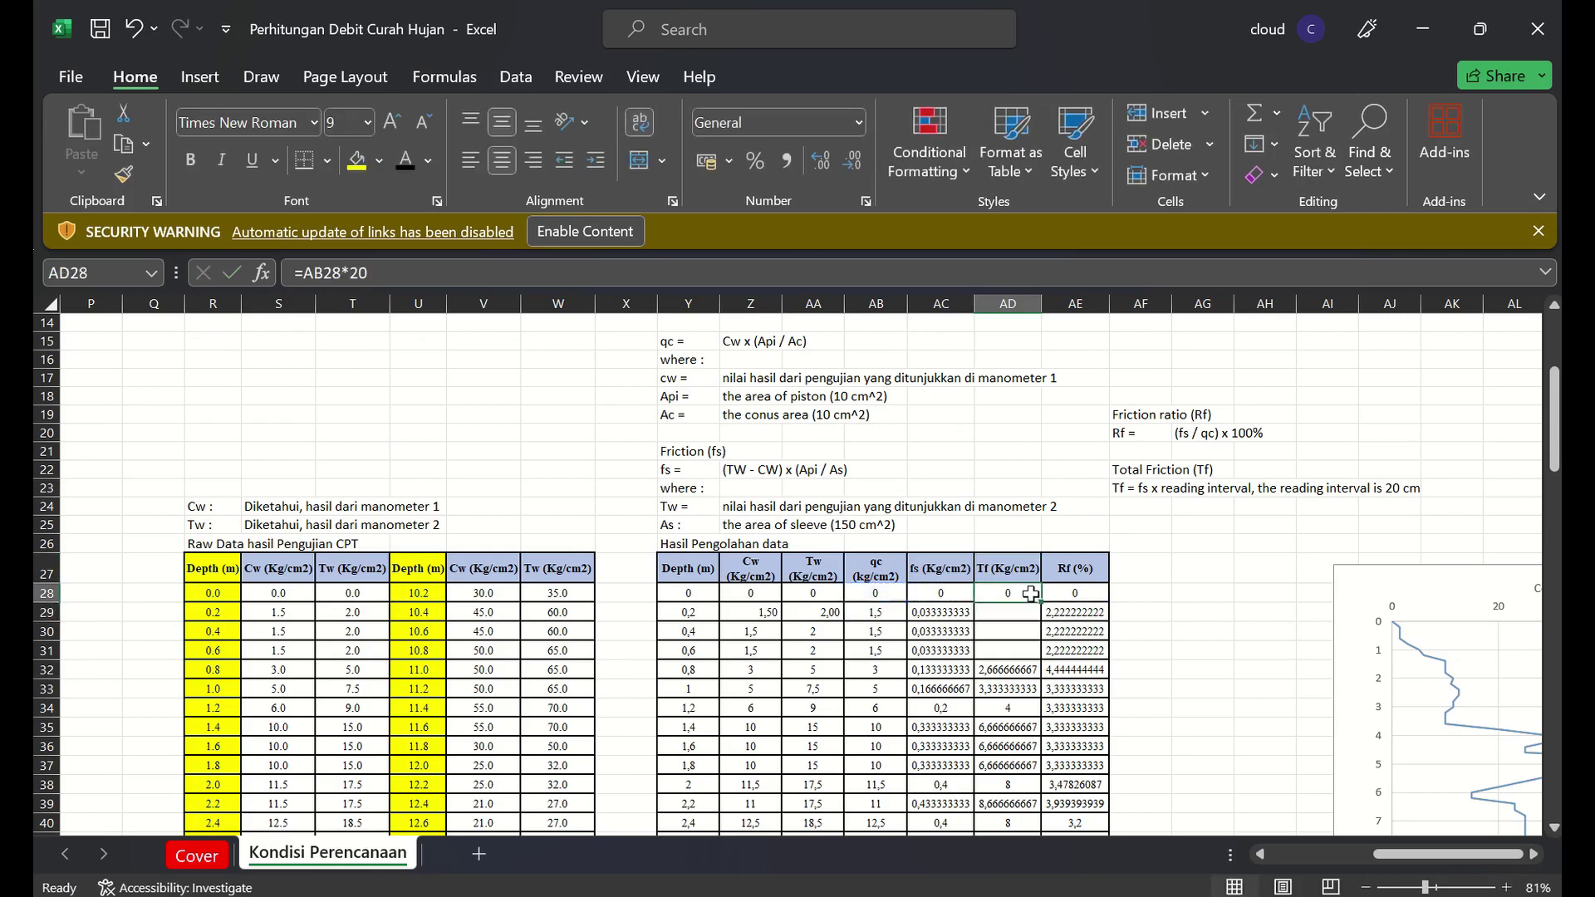
pyautogui.moveTo(1038, 602); pyautogui.dragTo(1038, 696)
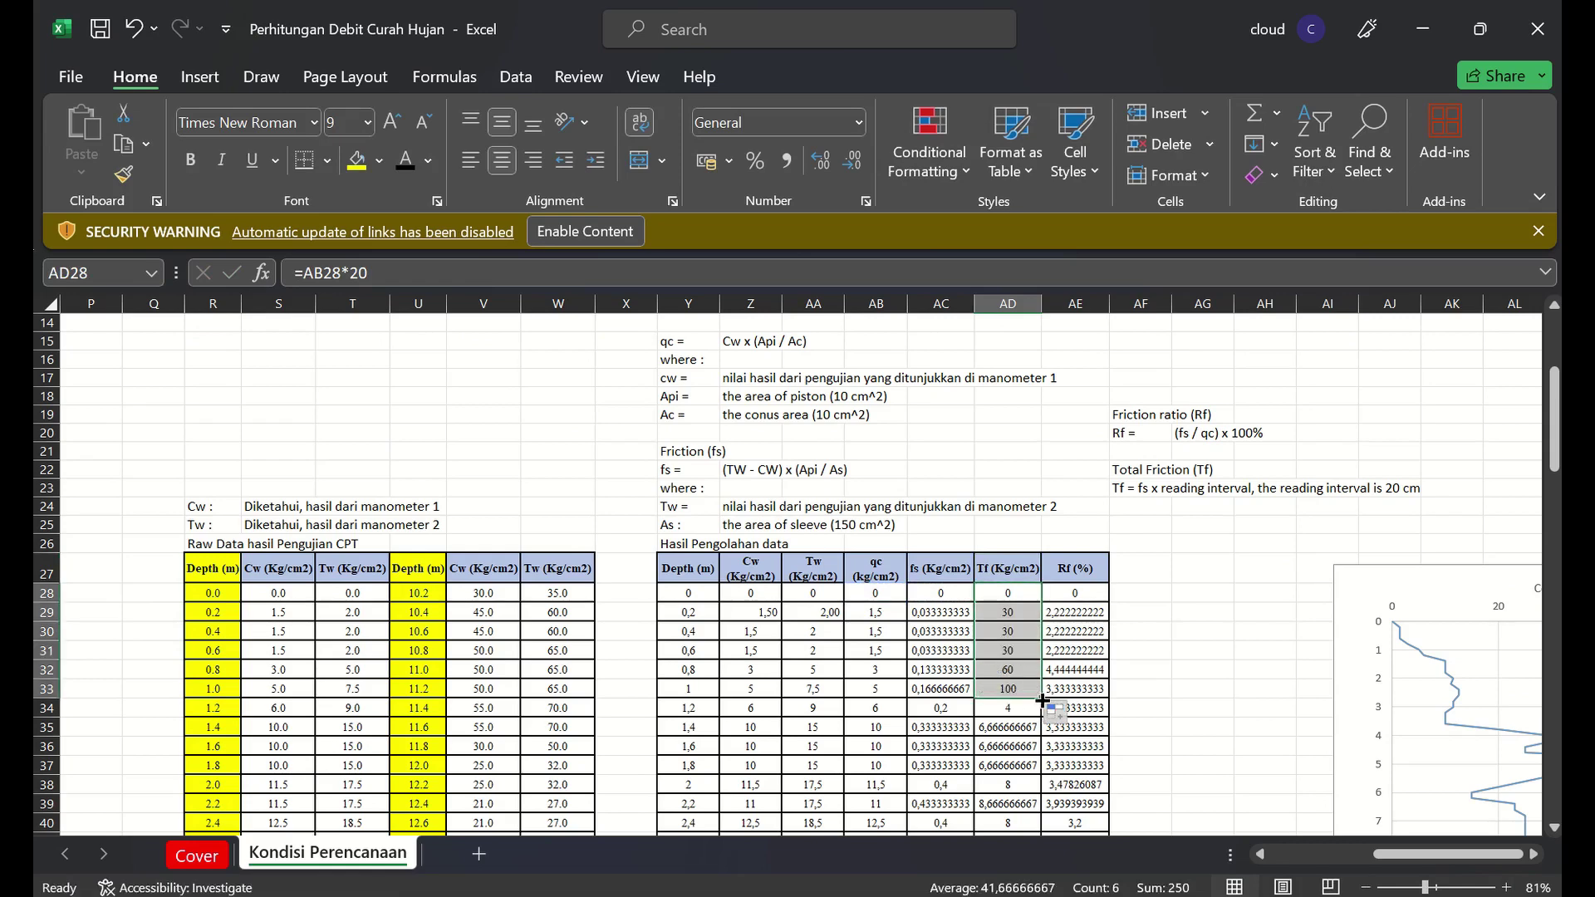
# Compare the Tf formula in AD28 with the original Tf formula in AD35
pyautogui.click(1004, 595)
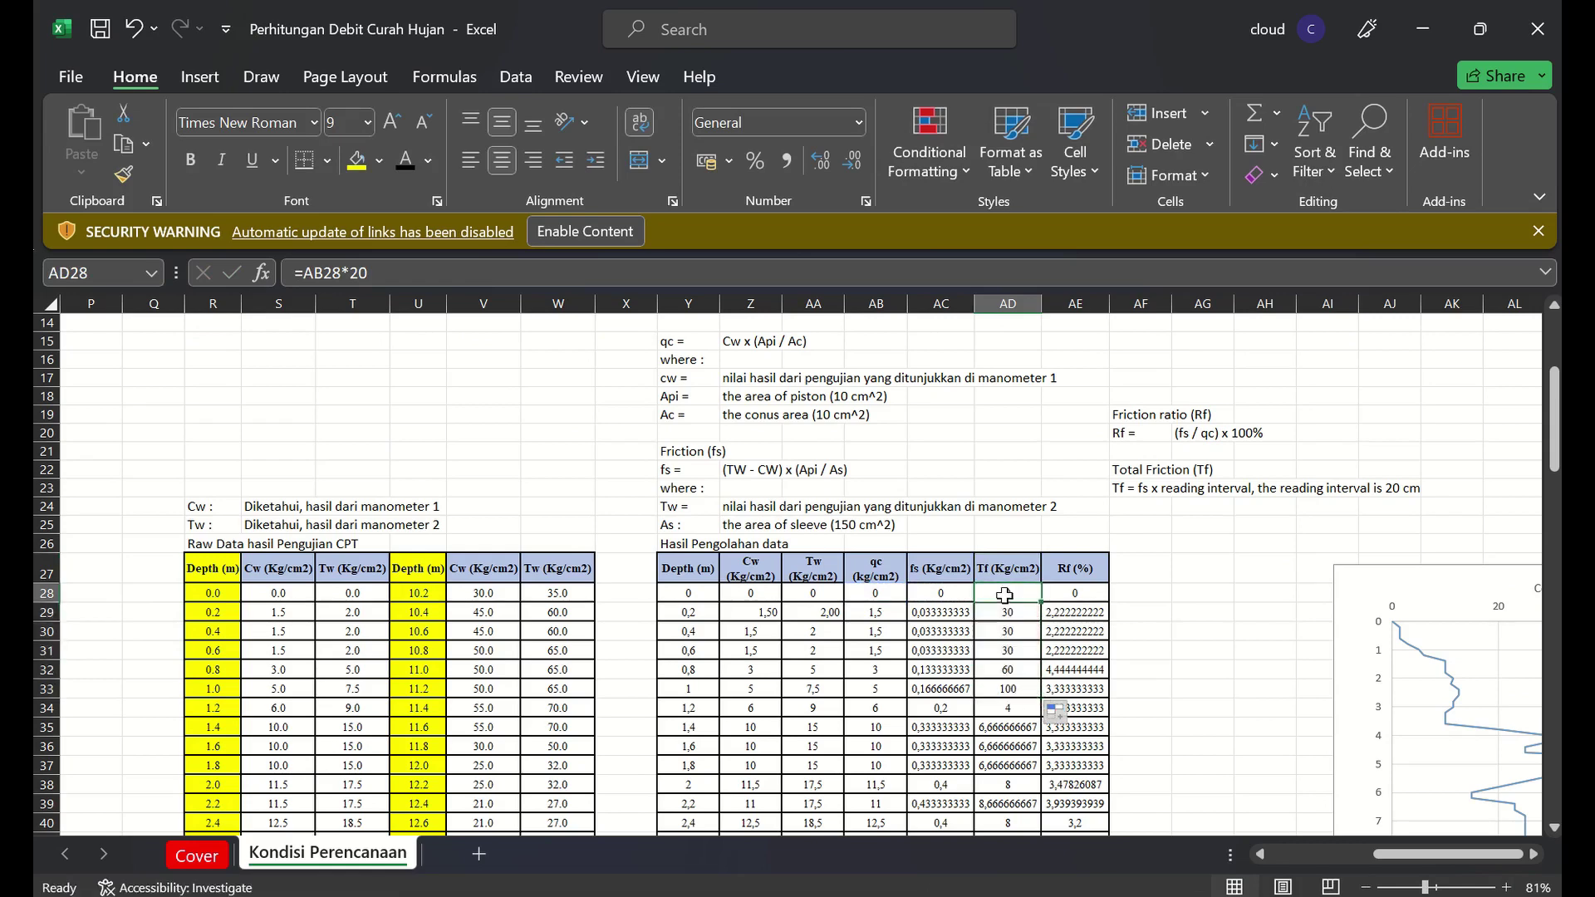
pyautogui.click(466, 277)
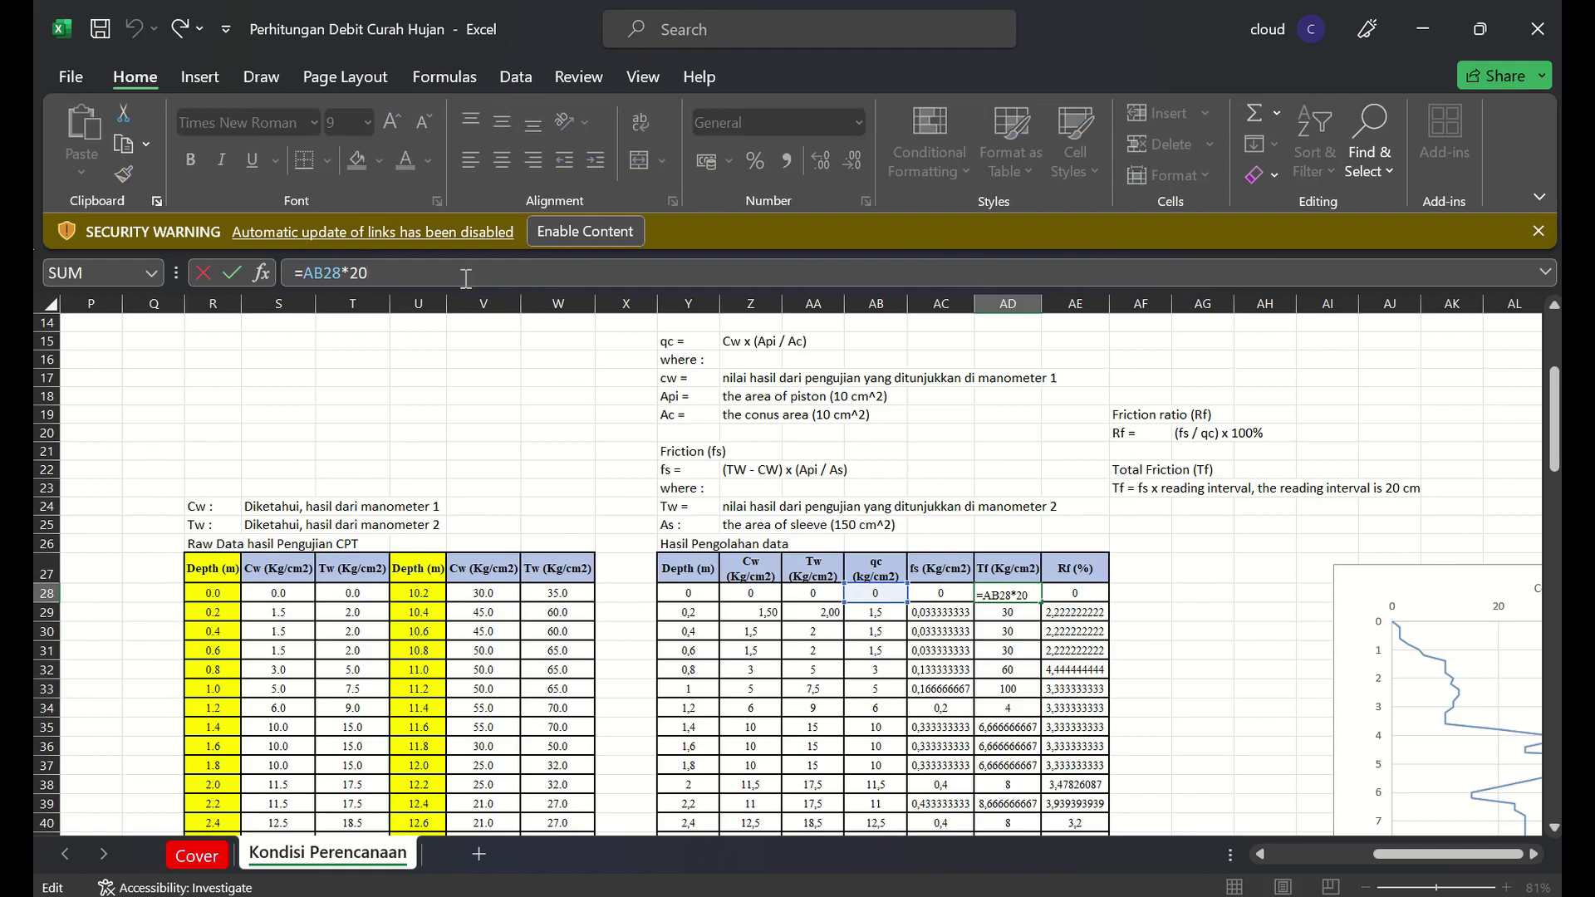
pyautogui.click(1016, 726)
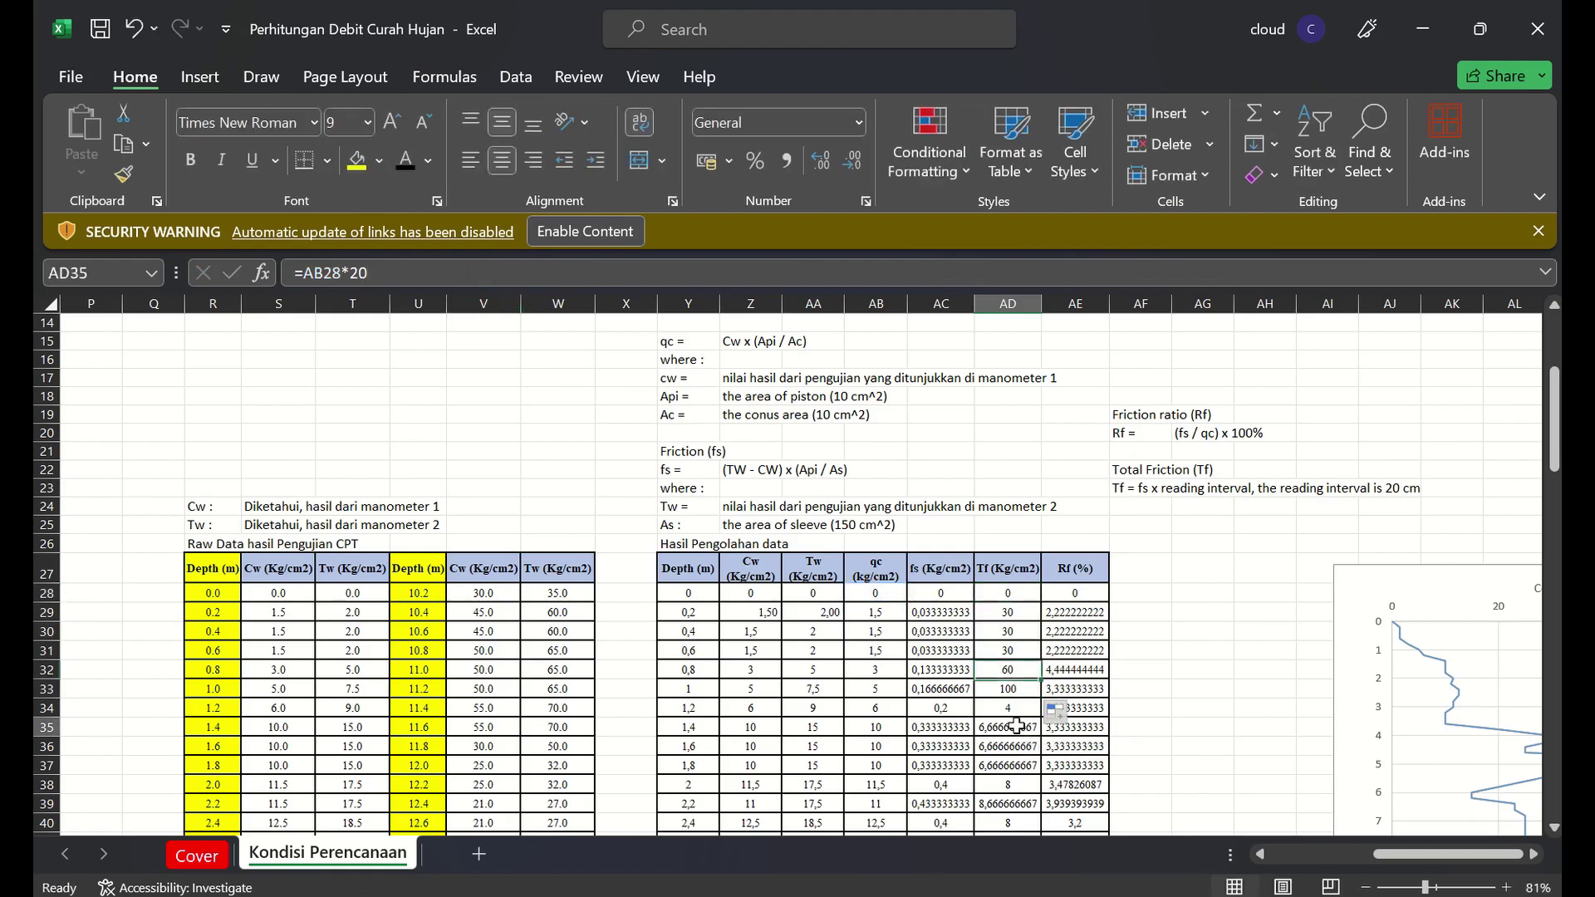
pyautogui.click(443, 280)
# Replace the Tf formula in AD28 with =AC28*20 and fill it down the column to AD128
pyautogui.click(995, 597)
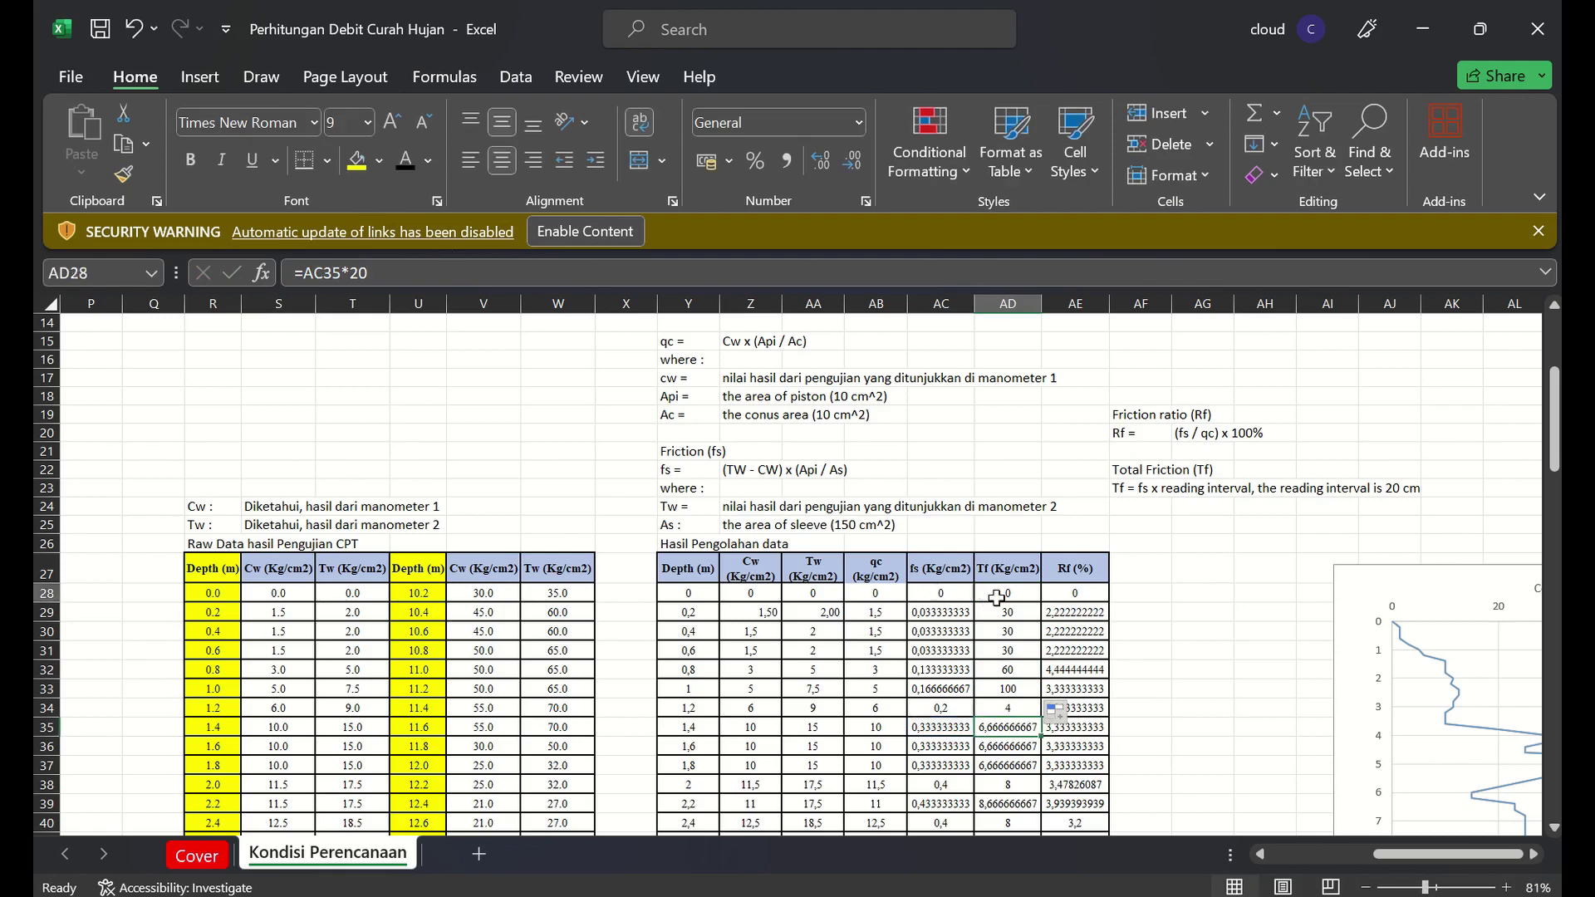
pyautogui.doubleClick(998, 599)
pyautogui.write('=')
pyautogui.press('Left')
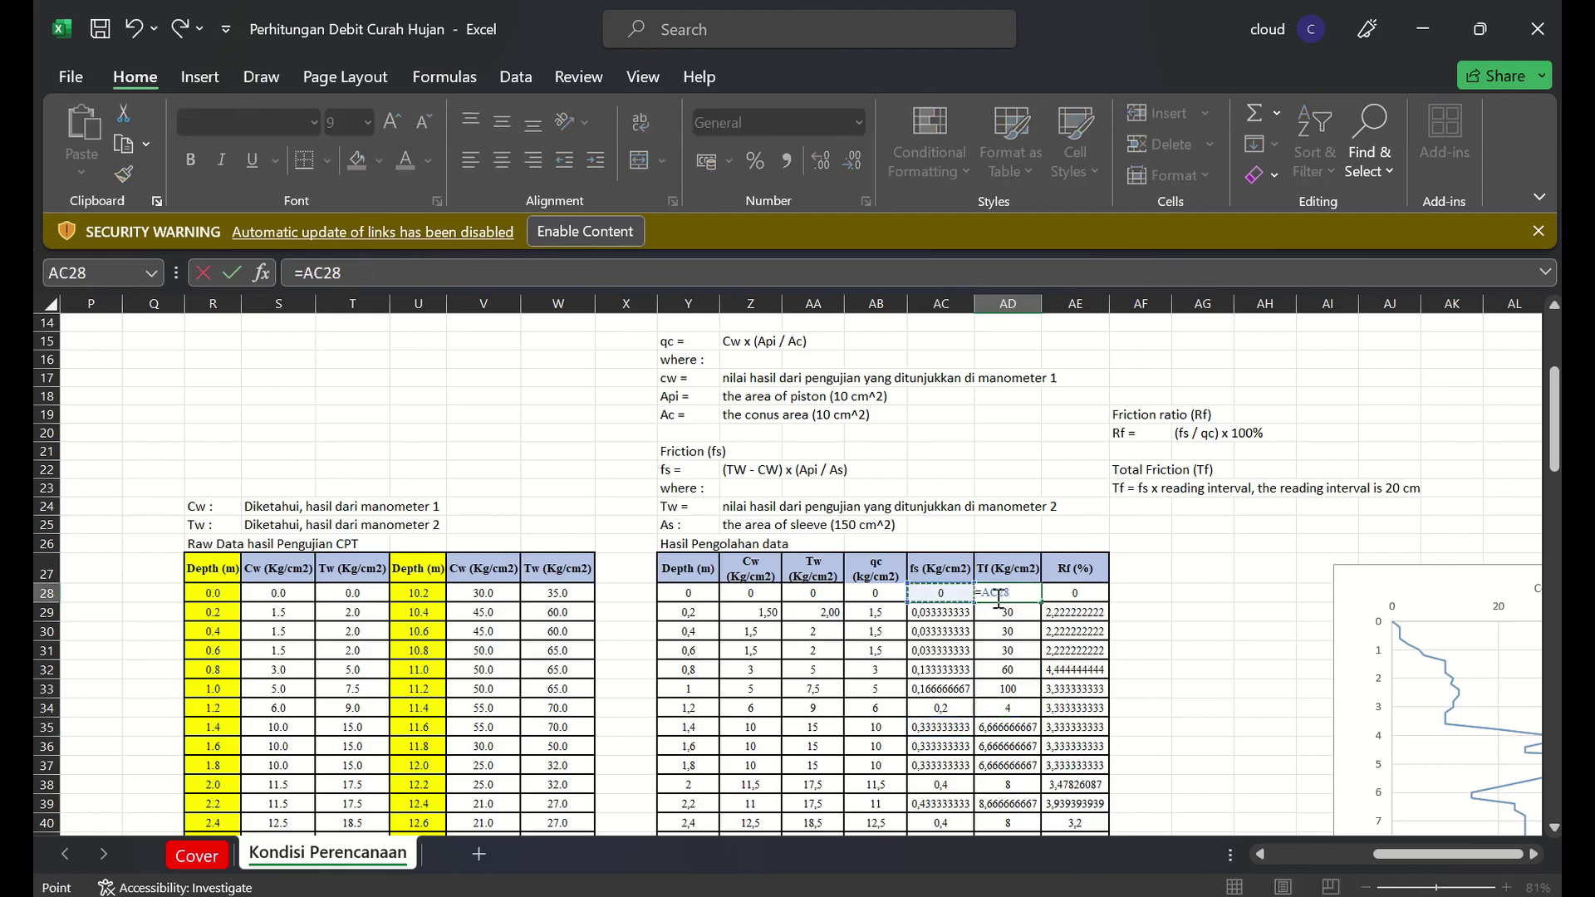
pyautogui.write('*20')
pyautogui.press('Return')
pyautogui.click(1008, 595)
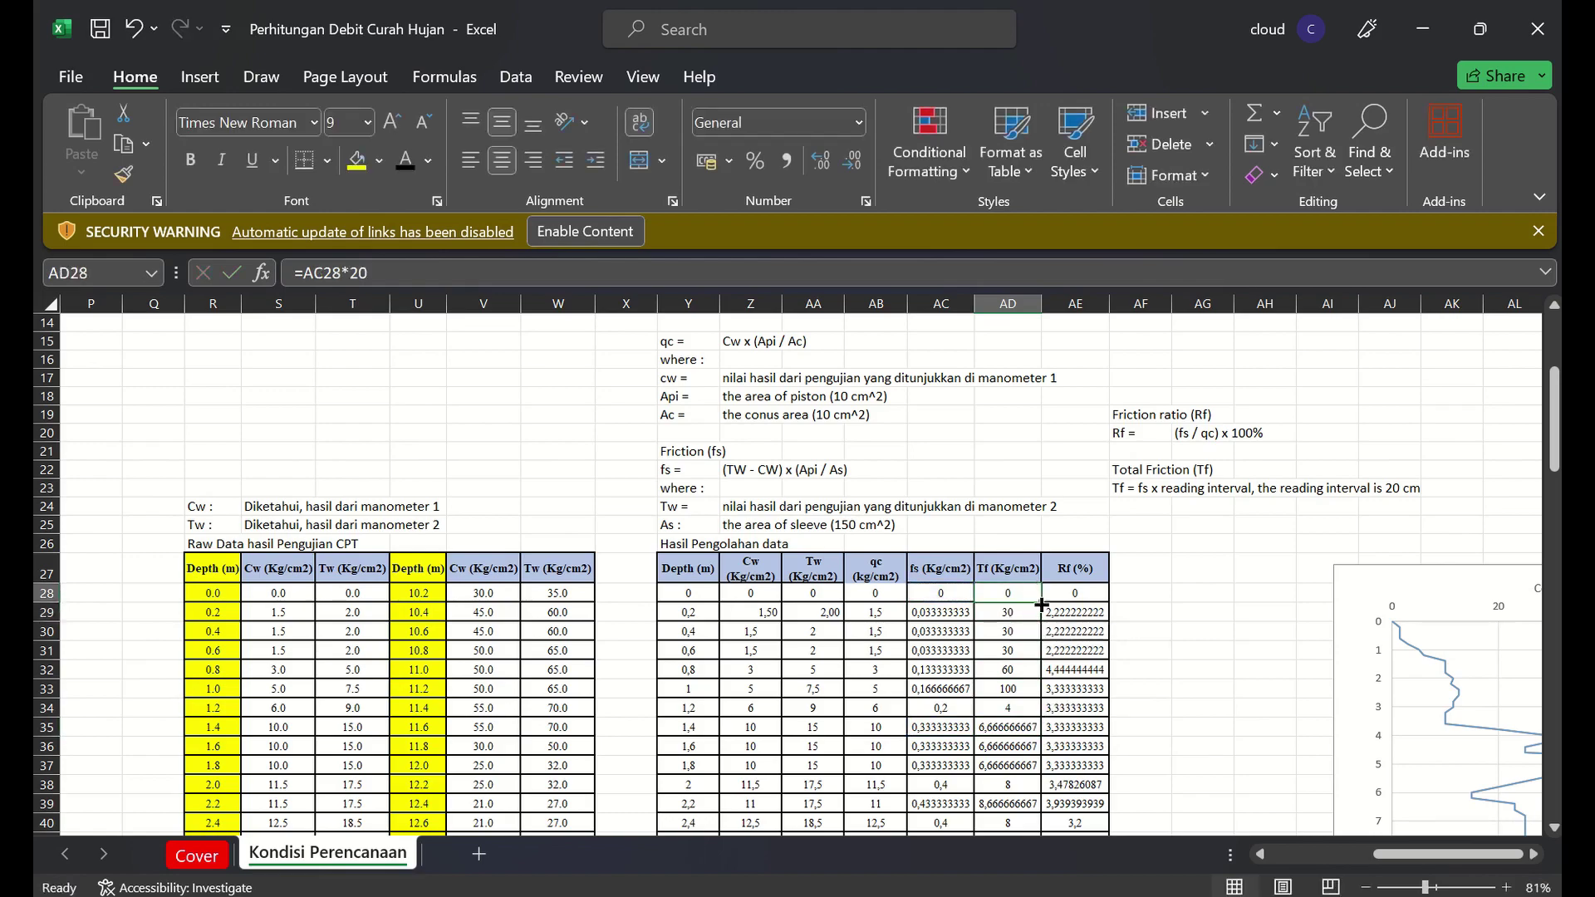
pyautogui.moveTo(1041, 603)
pyautogui.mouseDown()
pyautogui.moveTo(1043, 896)
pyautogui.moveTo(1038, 731)
pyautogui.mouseUp()
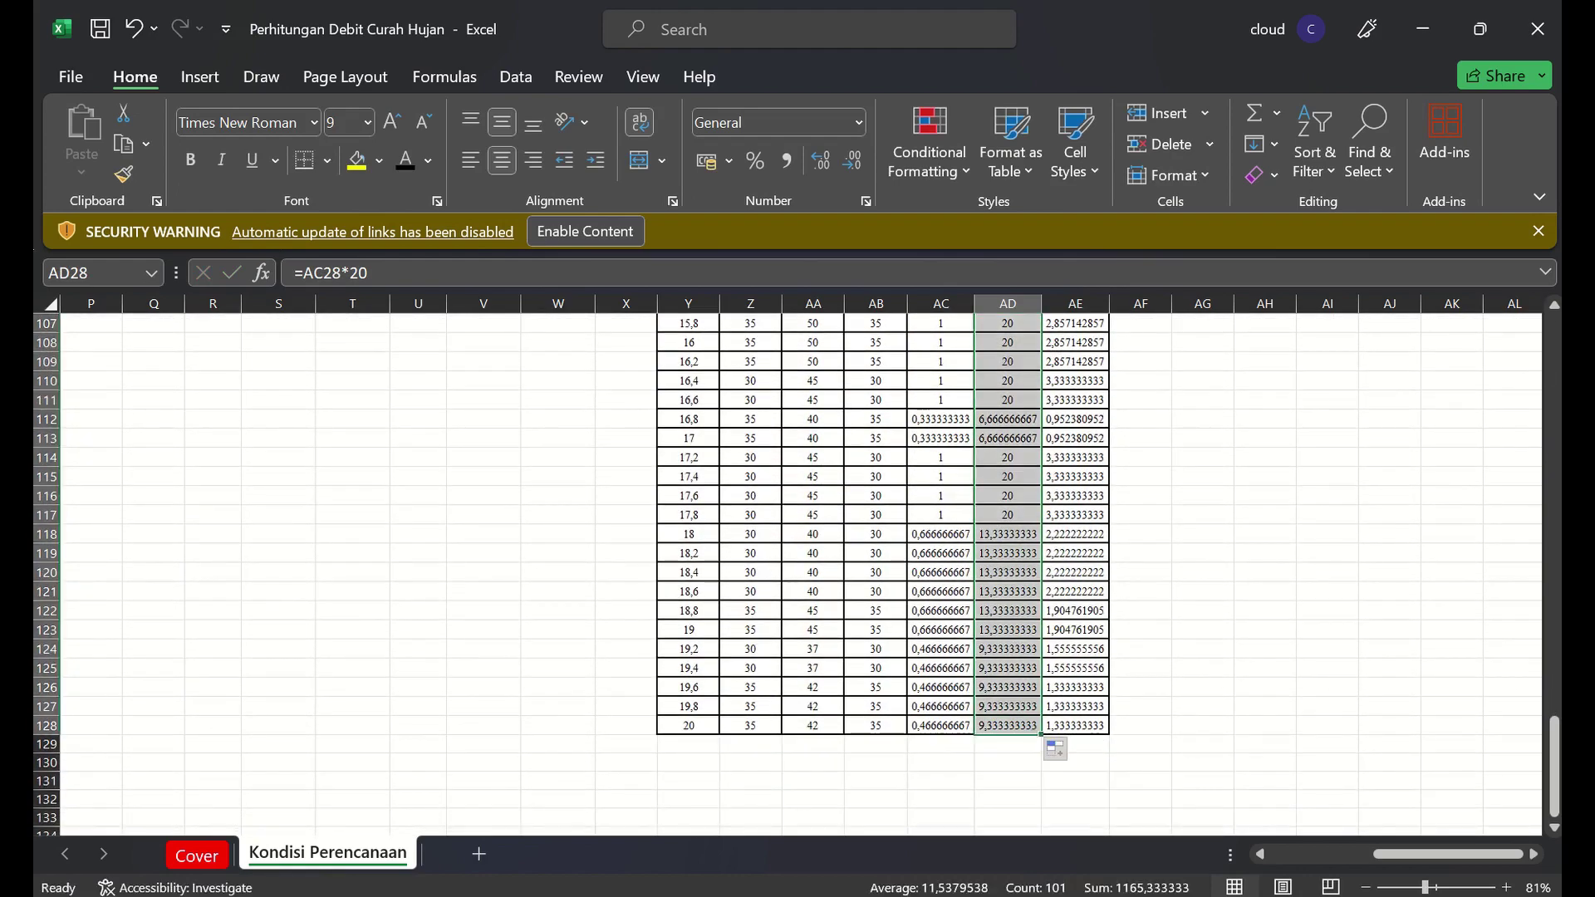
# Enter the Rf formula =AC28/AB28*100 in cell AE28 and fill it down the column to AE128
pyautogui.click(1559, 421)
pyautogui.moveTo(1558, 422); pyautogui.dragTo(1558, 441)
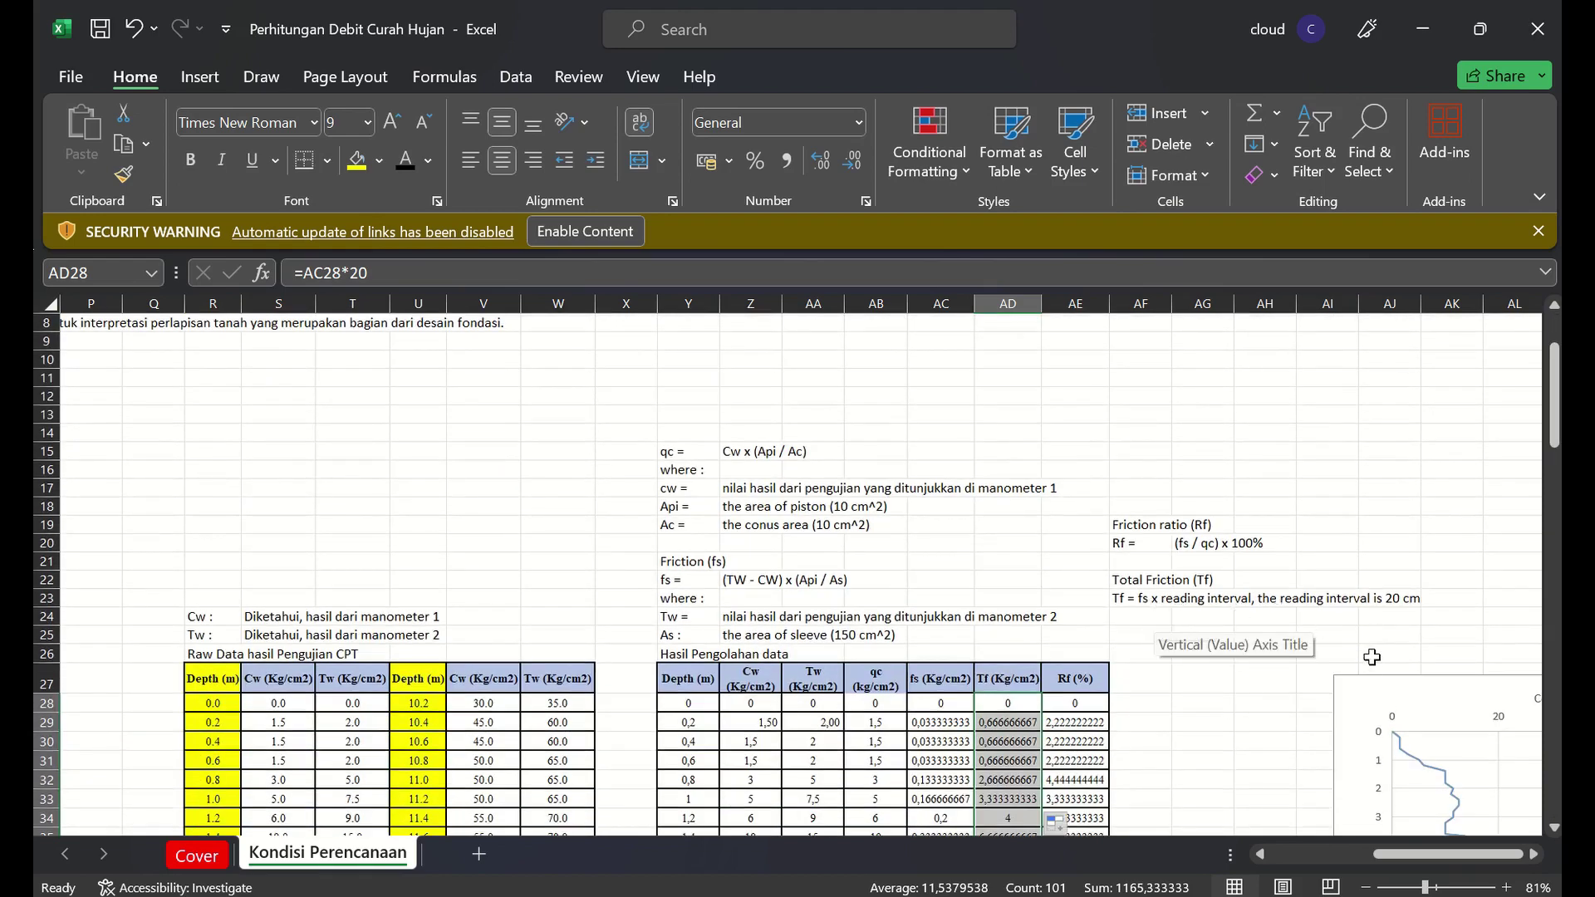
pyautogui.click(1098, 702)
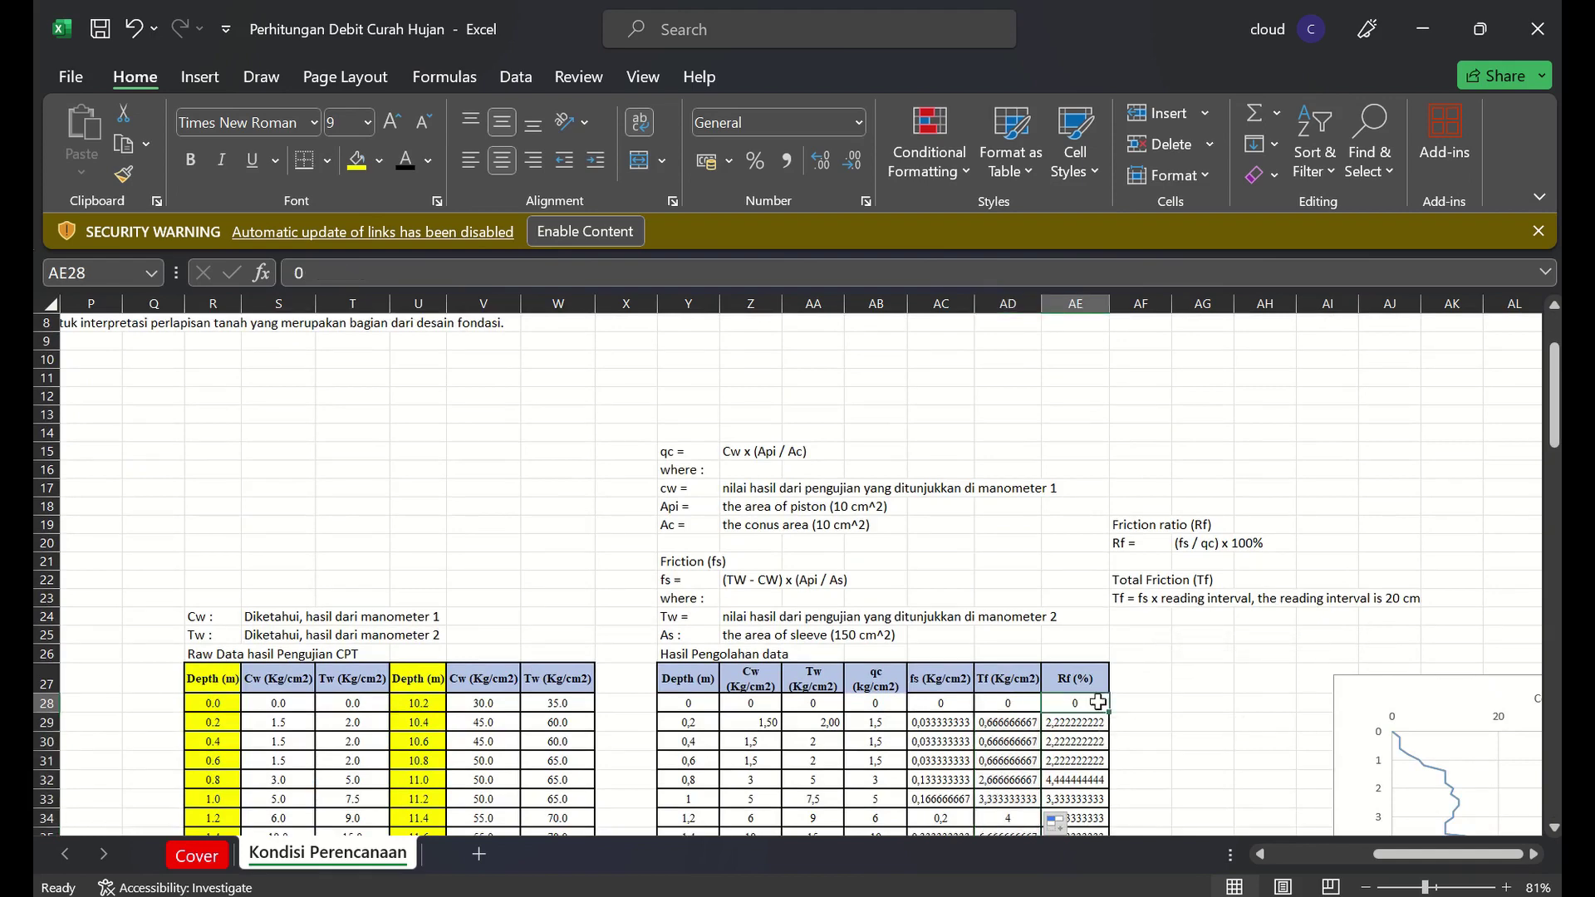
pyautogui.write('=')
pyautogui.press('Left')
pyautogui.press('Left')
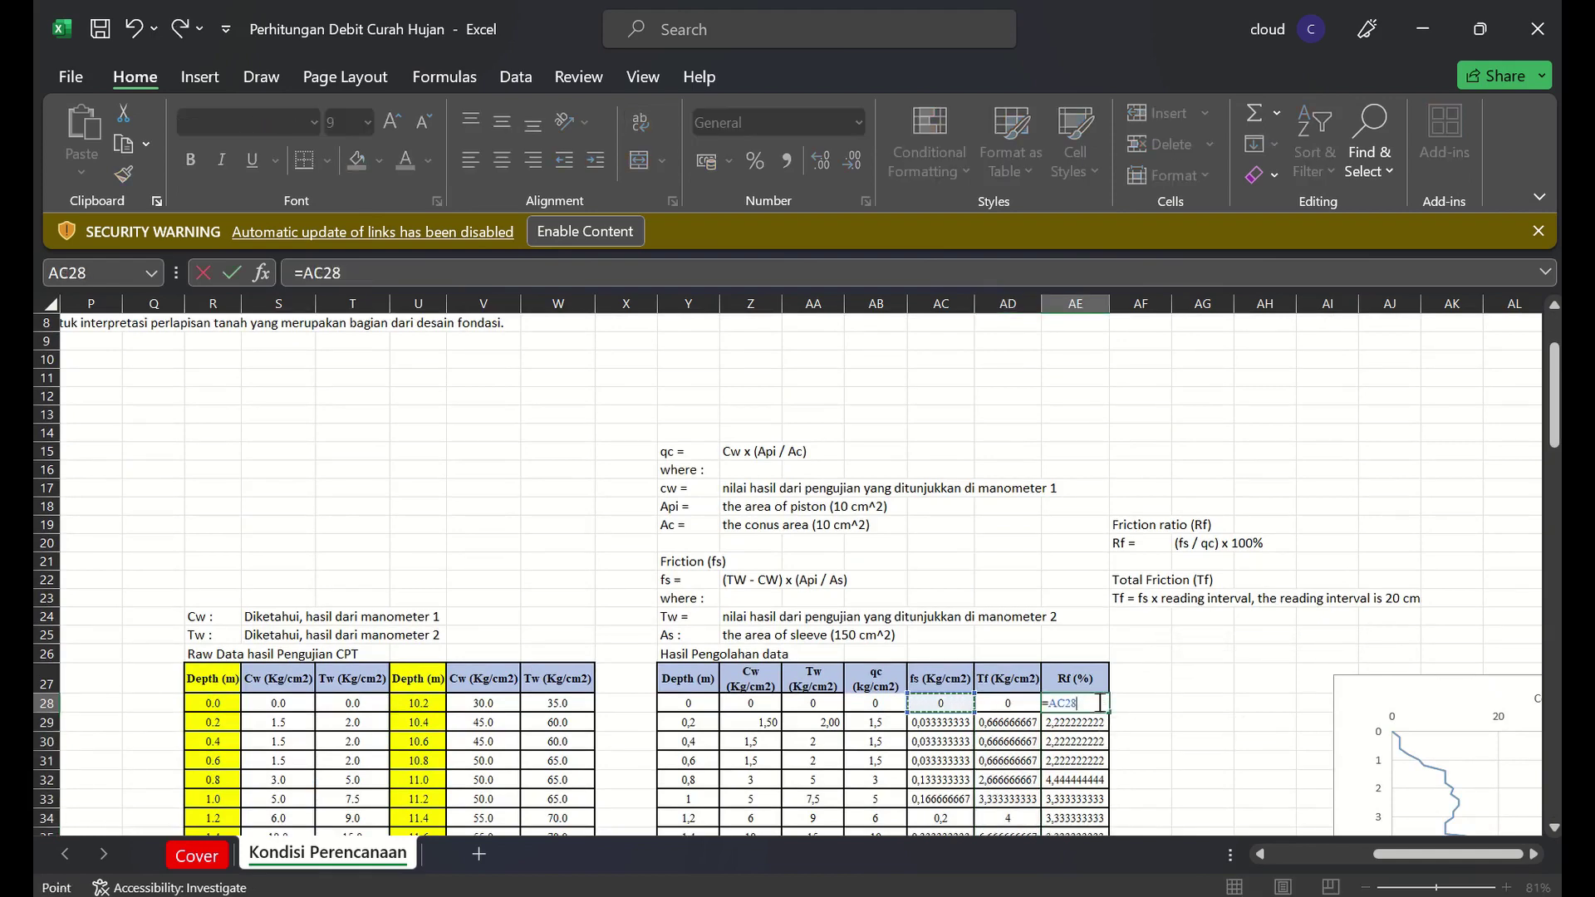
pyautogui.write('/')
pyautogui.press('Left')
pyautogui.press('Left')
pyautogui.press('Left')
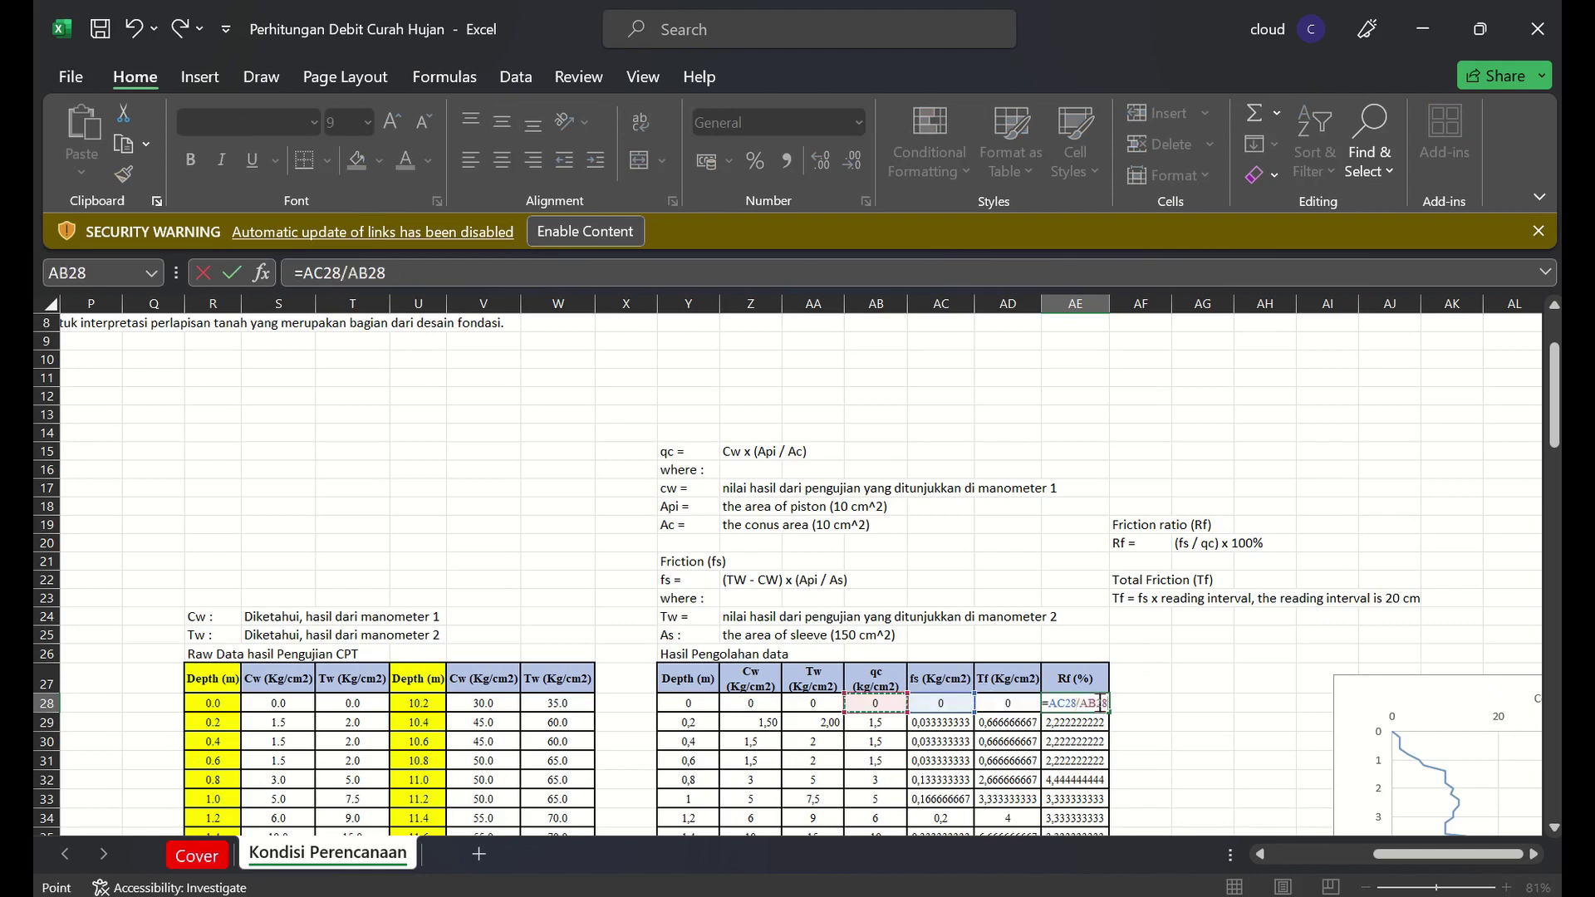
pyautogui.write('*100')
pyautogui.press('Return')
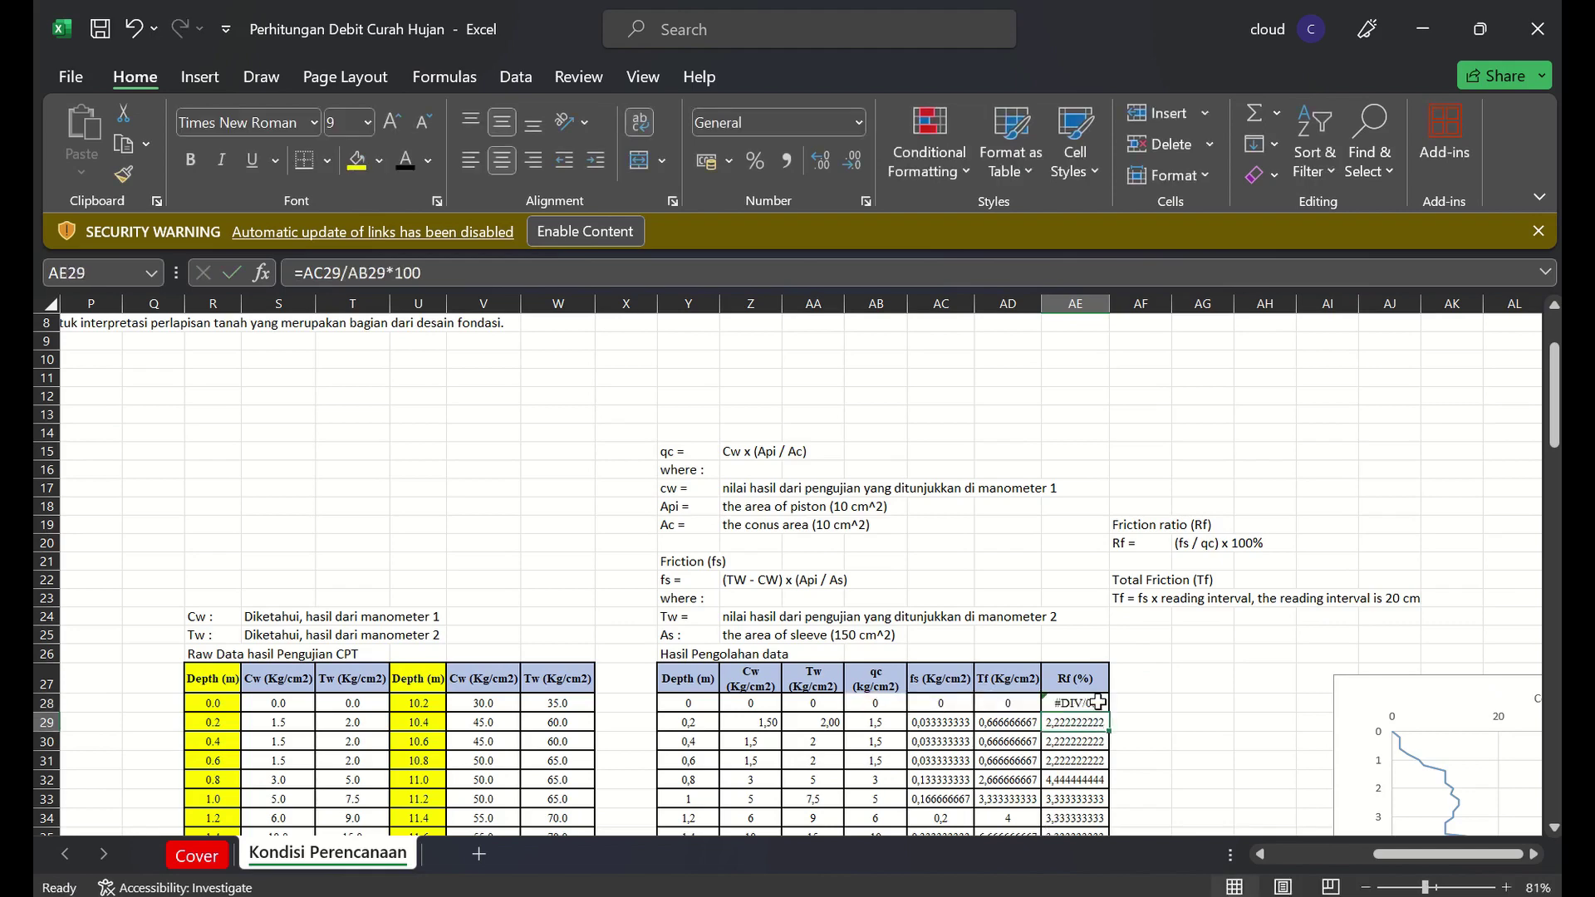
pyautogui.click(1097, 703)
pyautogui.moveTo(1109, 713); pyautogui.dragTo(1114, 744)
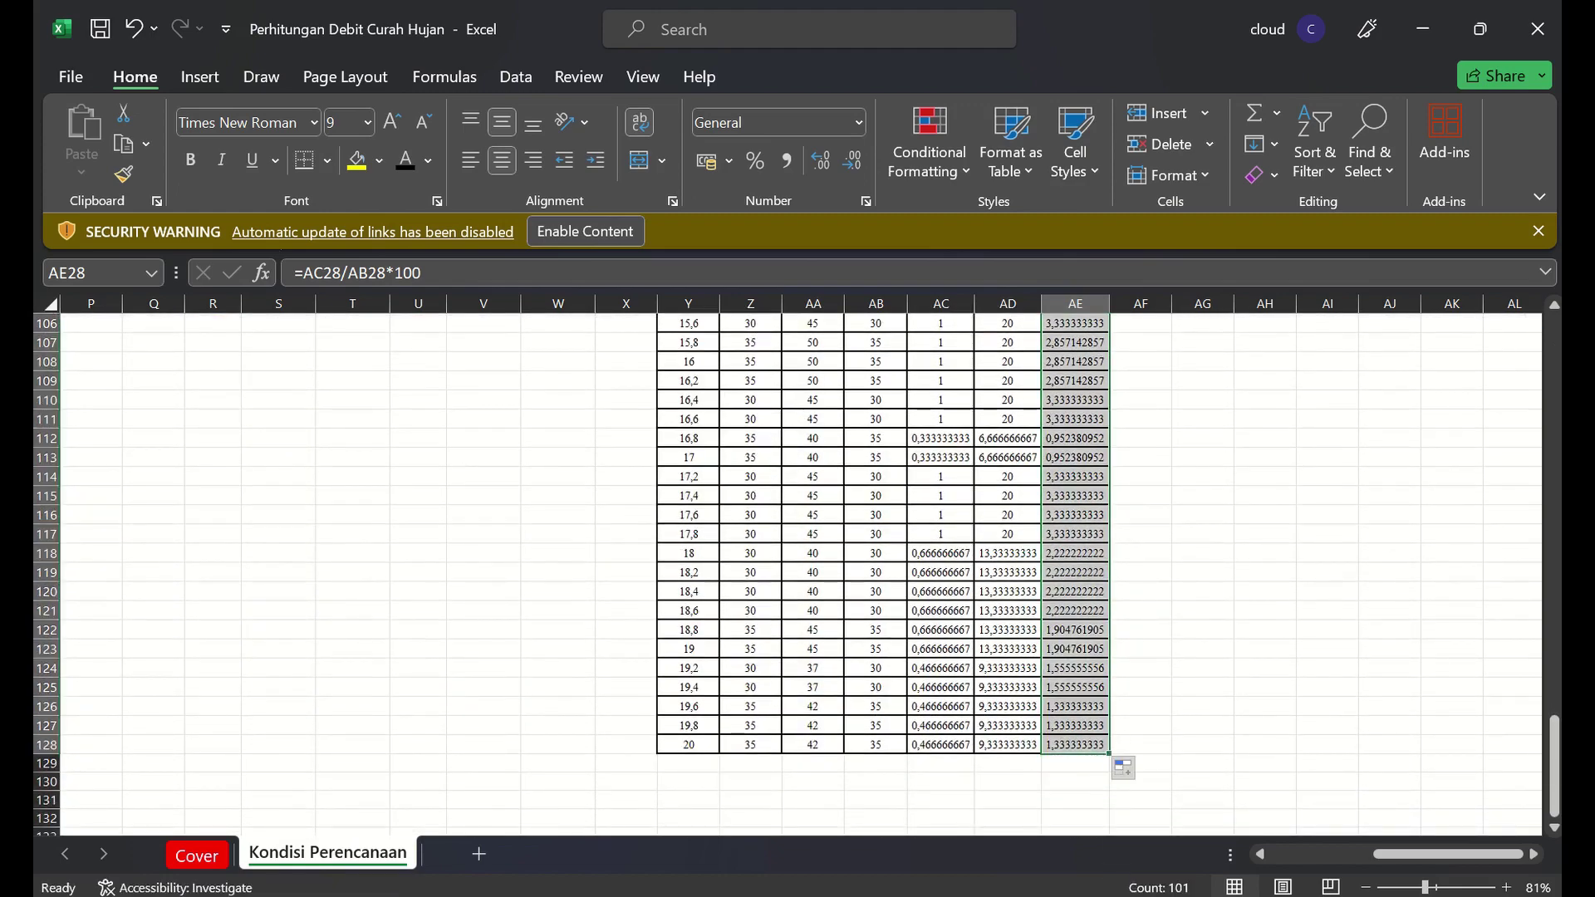
# Replace the division error in the first Rf cell, AE28, with 0
pyautogui.click(1558, 488)
pyautogui.click(1558, 488)
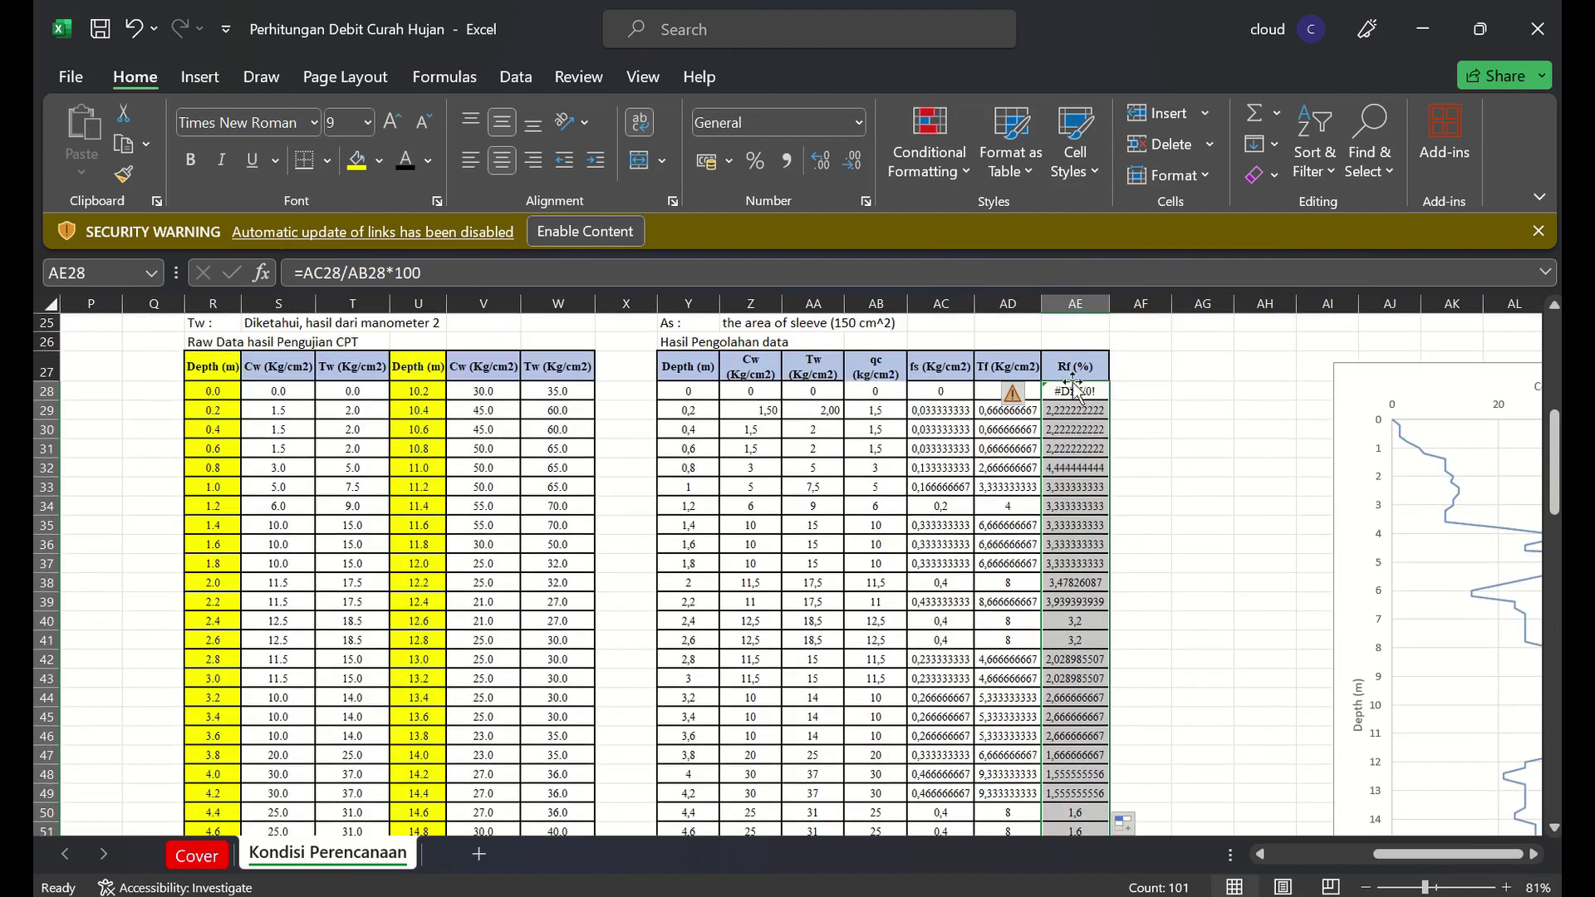
pyautogui.doubleClick(1072, 389)
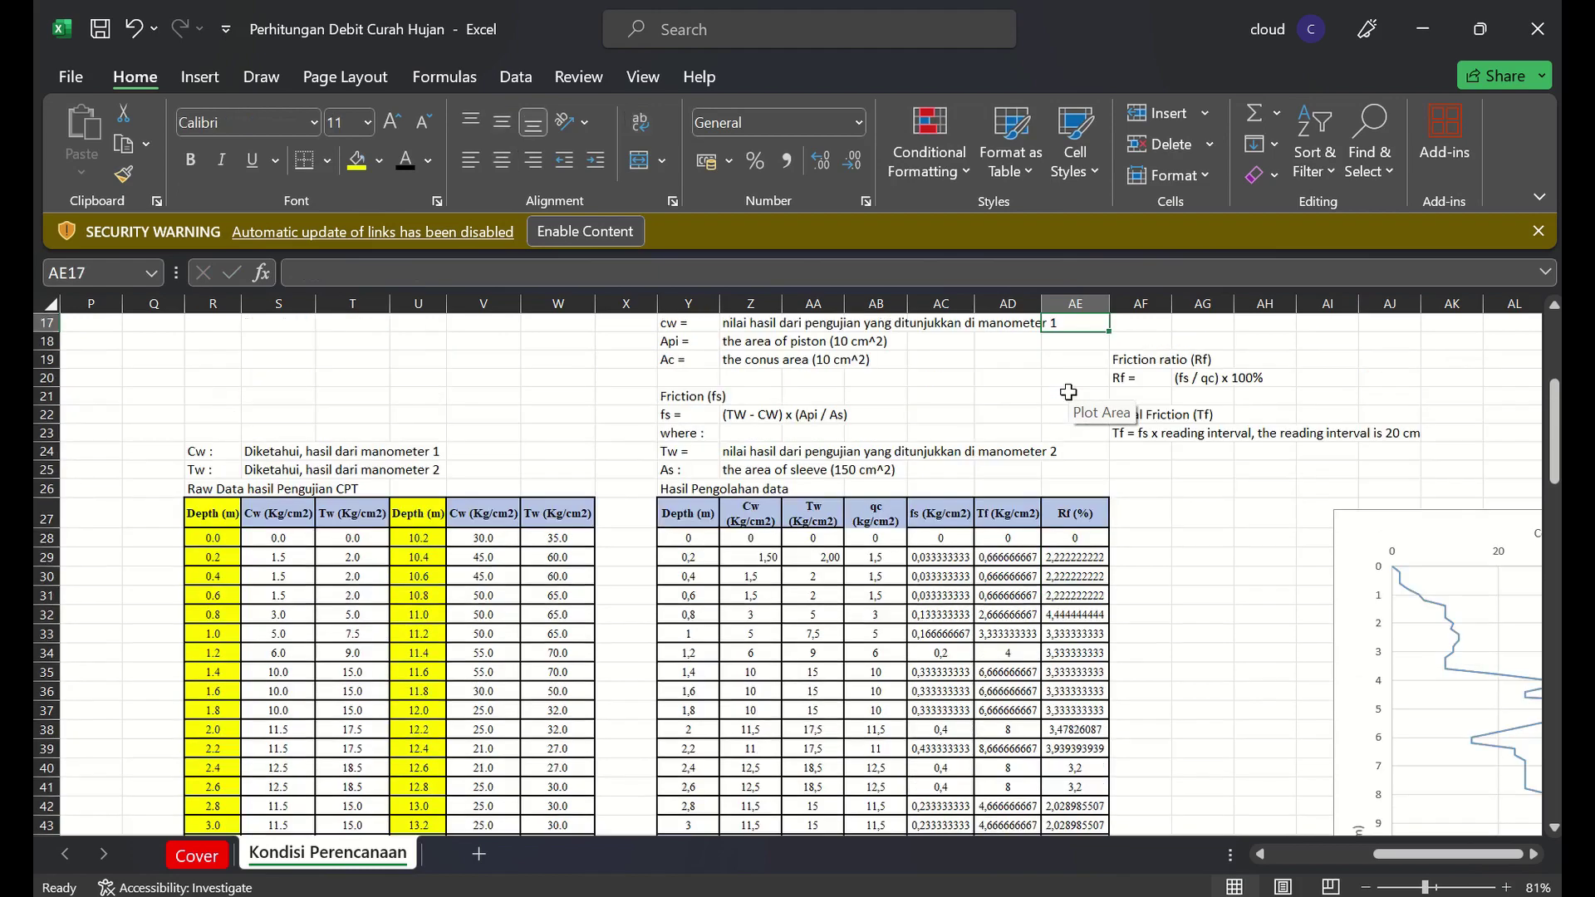
# Review the first rows and the column headings of the processed data table, from Depth to Rf
pyautogui.press('Down')
pyautogui.press('Down')
pyautogui.press('Down')
pyautogui.press('Down')
pyautogui.press('Down')
pyautogui.press('Down')
pyautogui.press('Down')
pyautogui.press('Down')
pyautogui.press('Down')
pyautogui.press('Down')
pyautogui.press('Down')
pyautogui.press('Down')
pyautogui.press('Down')
pyautogui.press('Down')
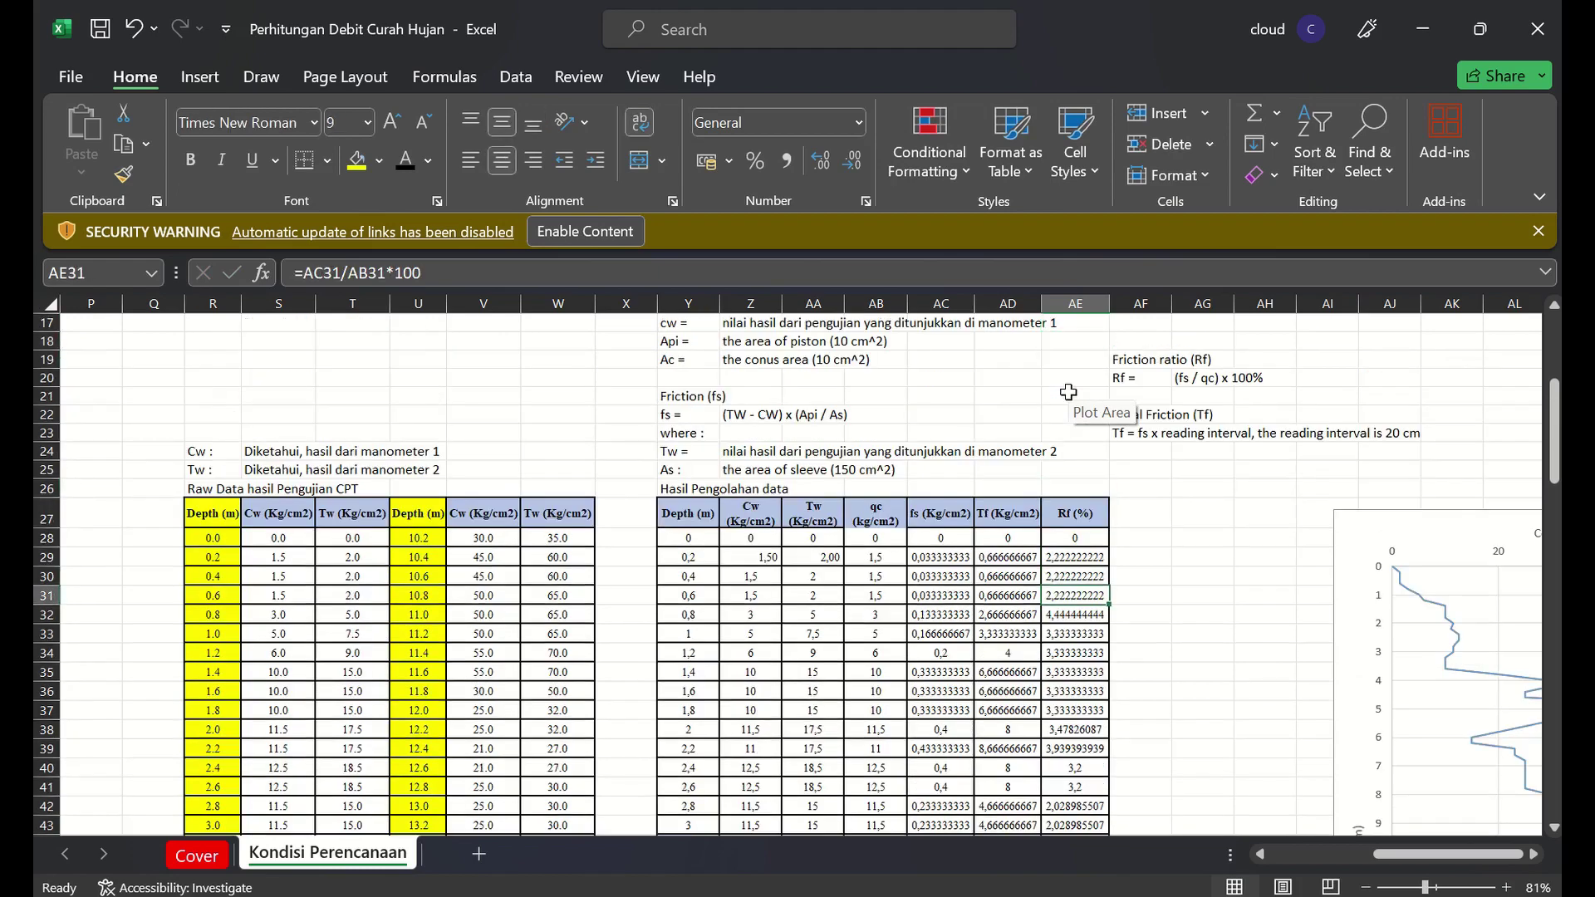
pyautogui.press('Up')
pyautogui.press('Left')
pyautogui.press('Left')
pyautogui.press('Left')
pyautogui.press('Left')
pyautogui.press('Left')
pyautogui.press('Left')
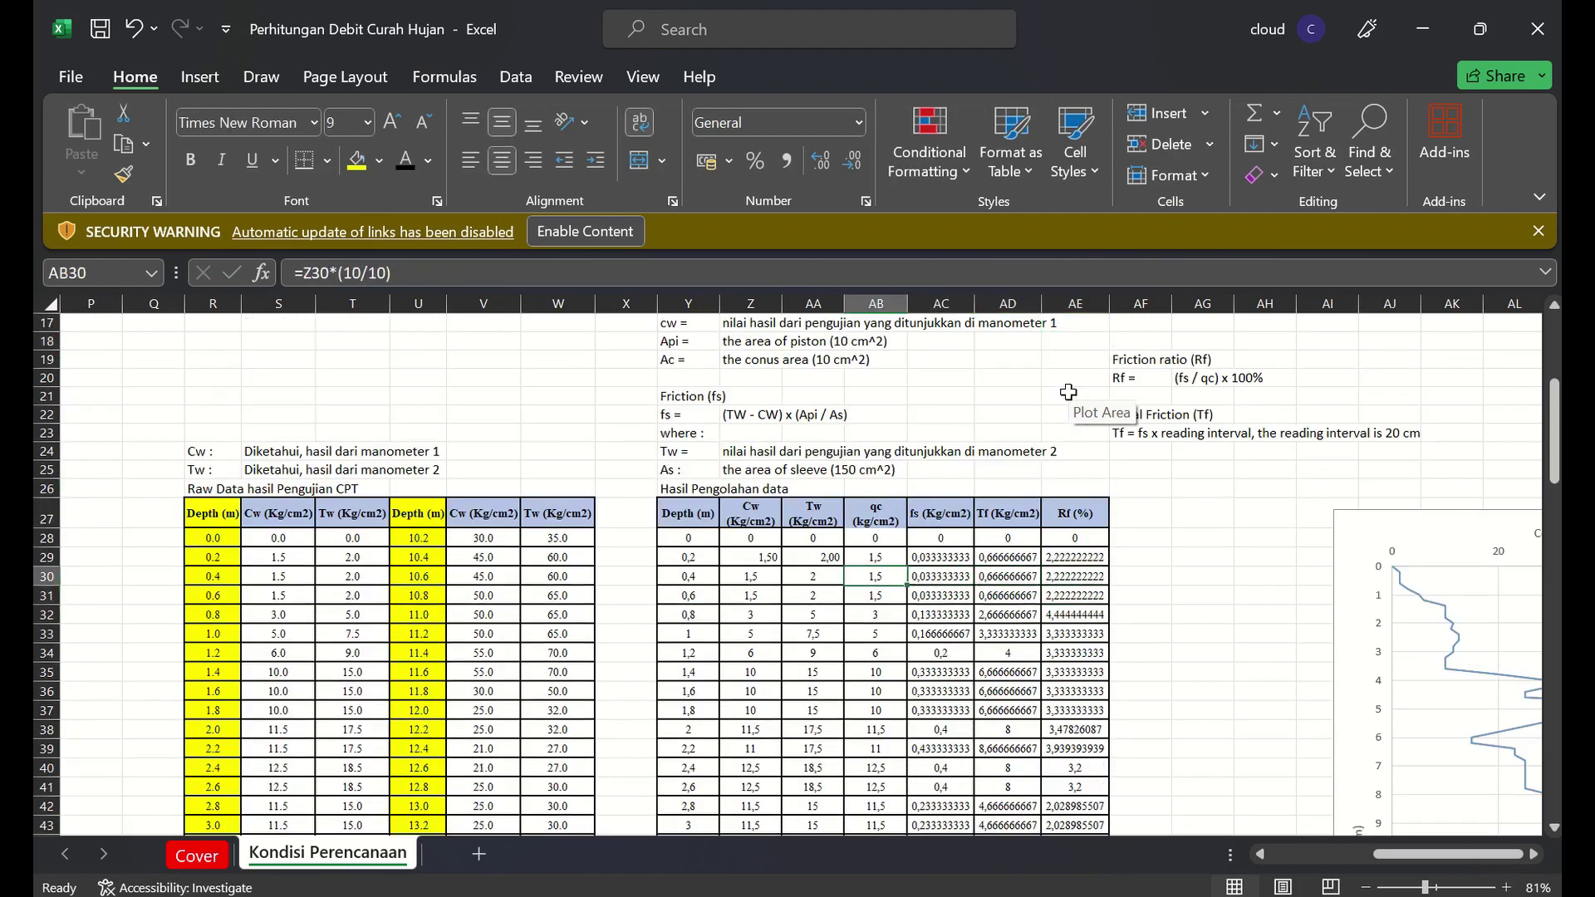
pyautogui.press('Up')
pyautogui.press('Up')
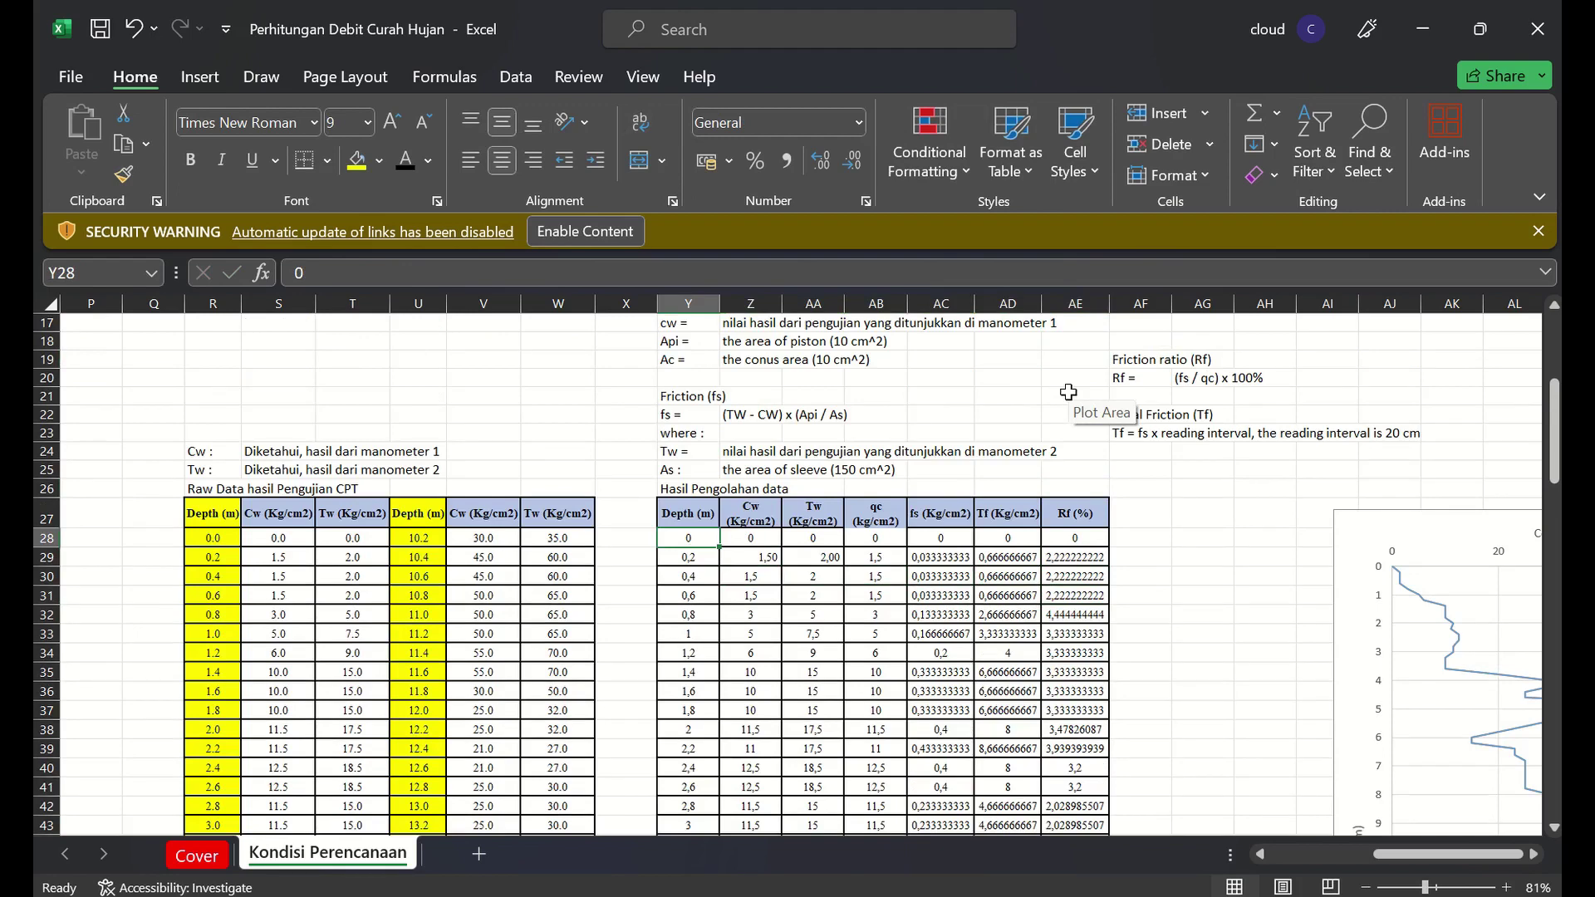
pyautogui.press('Up')
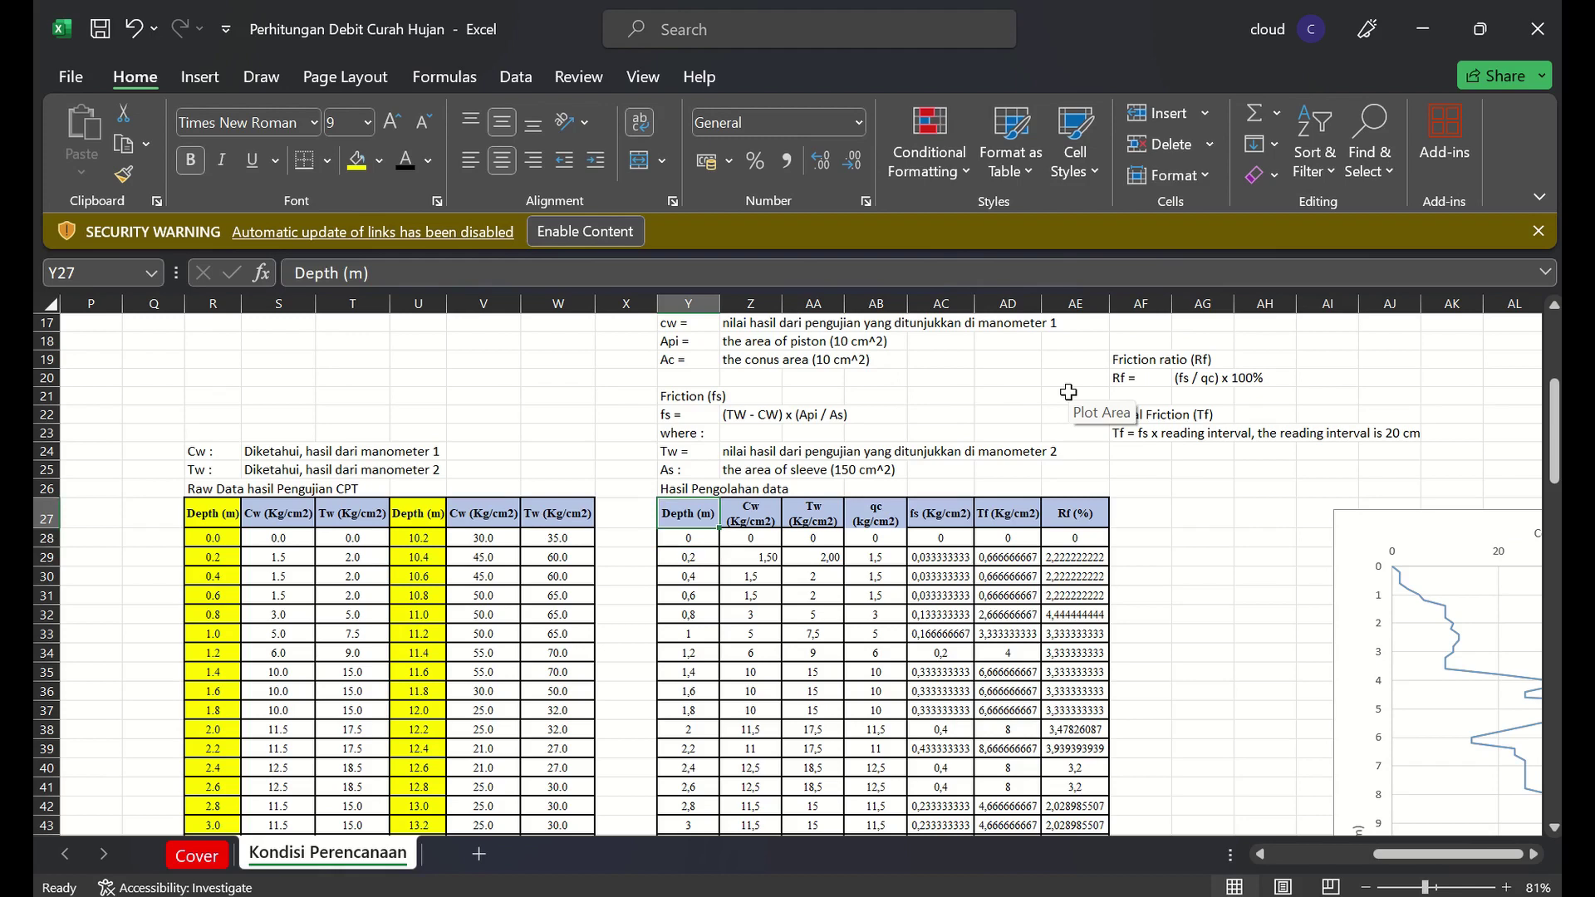
pyautogui.press('Right')
pyautogui.press('Right')
pyautogui.press('Right')
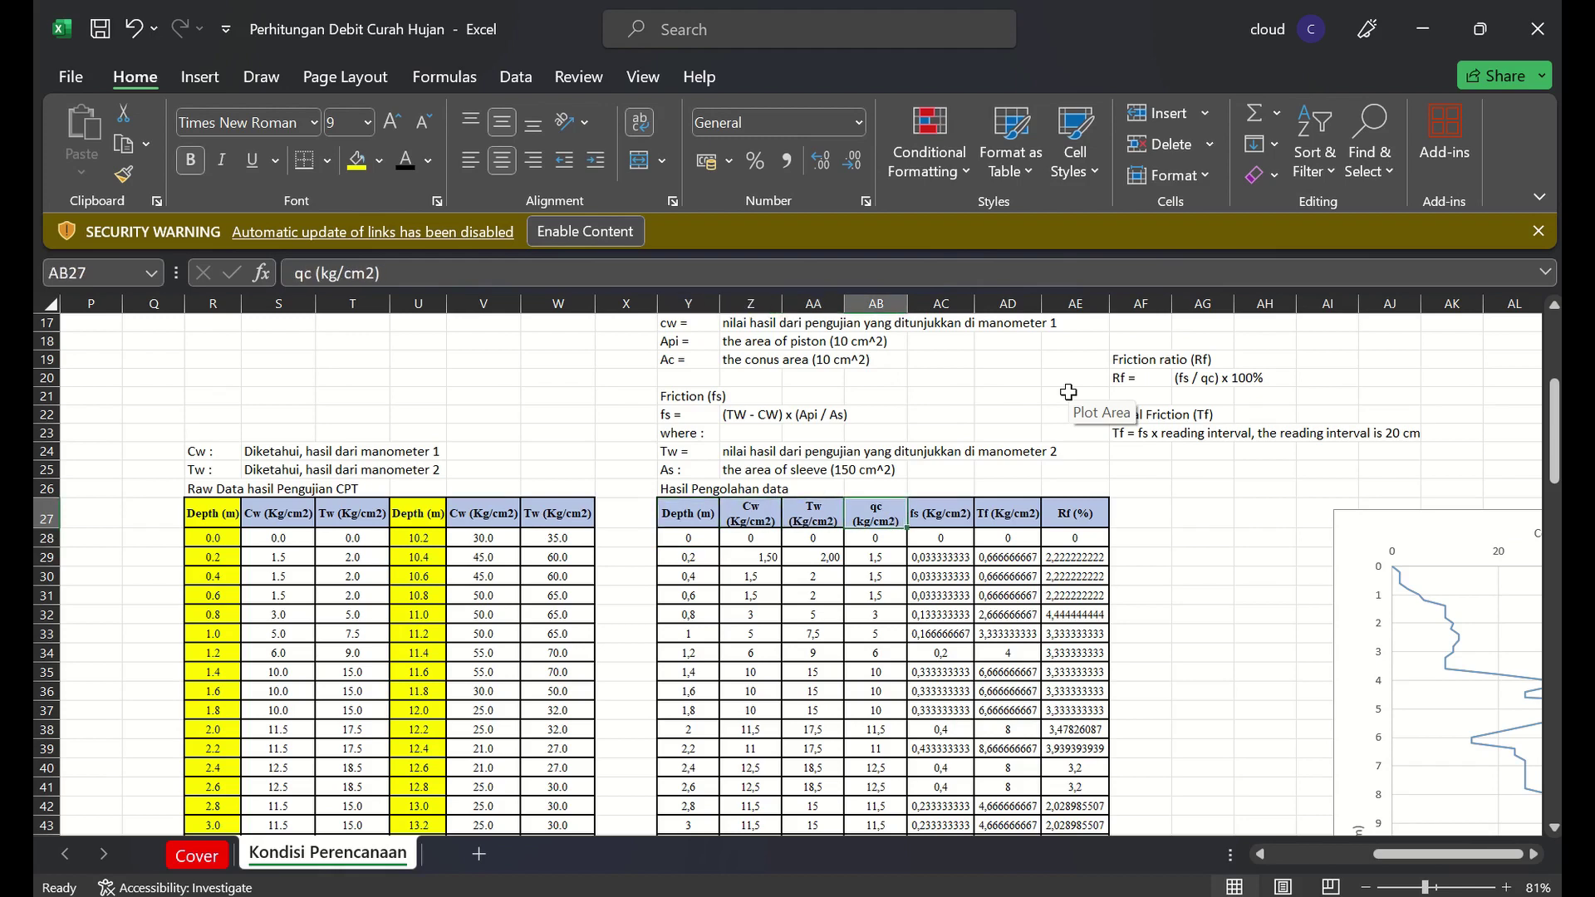
pyautogui.press('Right')
pyautogui.press('Right')
pyautogui.press('Right')
pyautogui.press('Right')
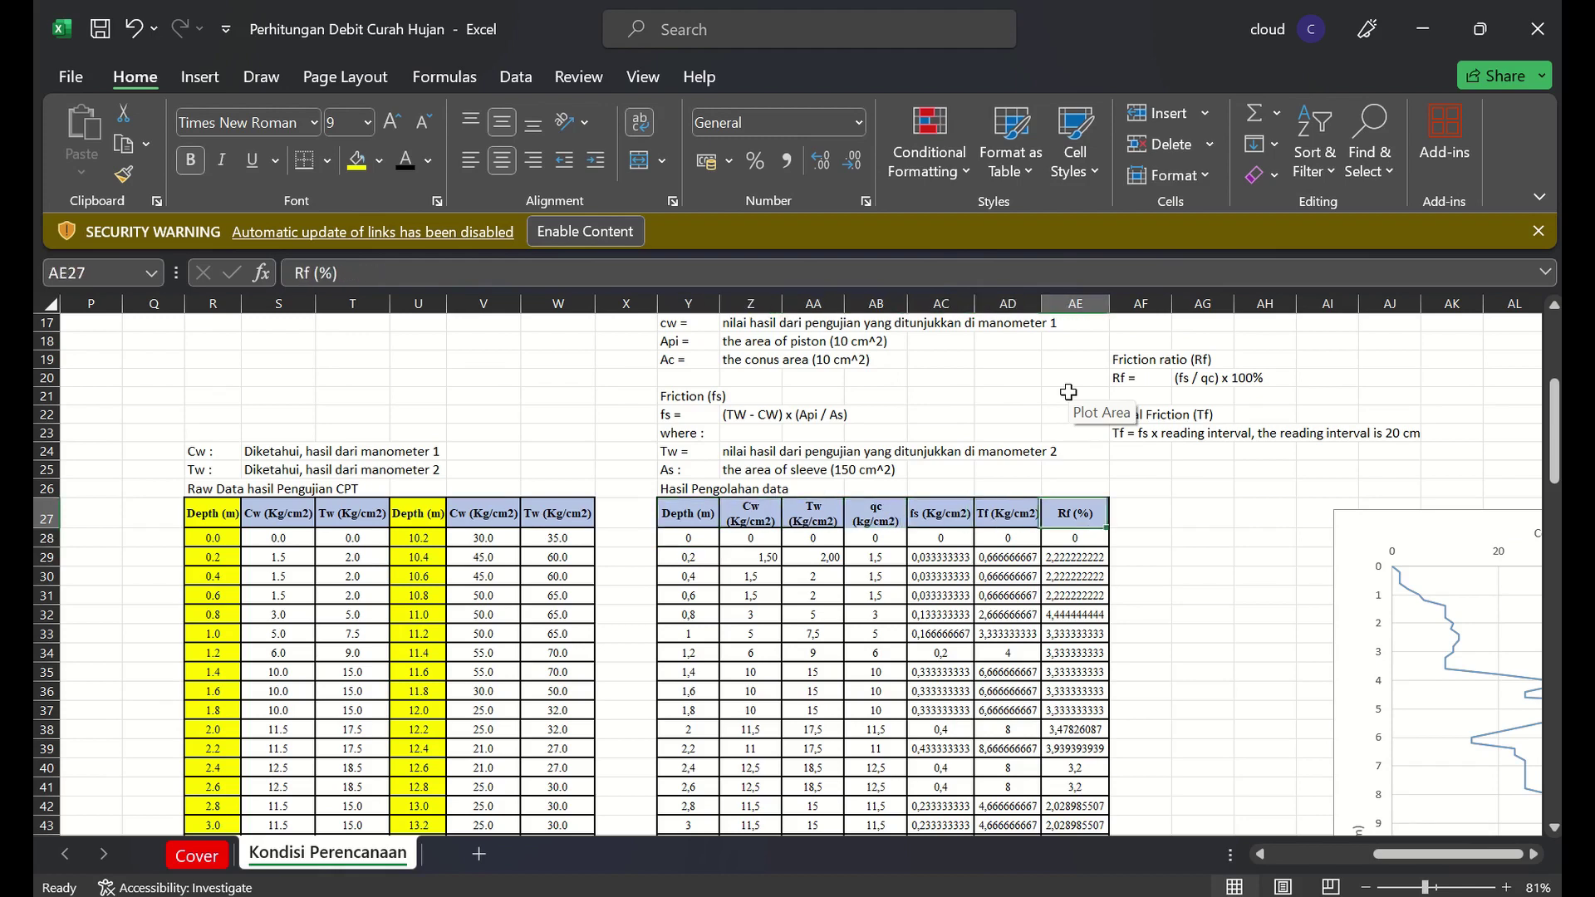
# Examine the Cone Resistance, Friction and Friction Ratio depth charts beside the processed data table
pyautogui.press('Right')
pyautogui.press('Right')
pyautogui.press('Right')
pyautogui.press('Right')
pyautogui.press('Right')
pyautogui.press('Right')
pyautogui.press('Right')
pyautogui.press('Right')
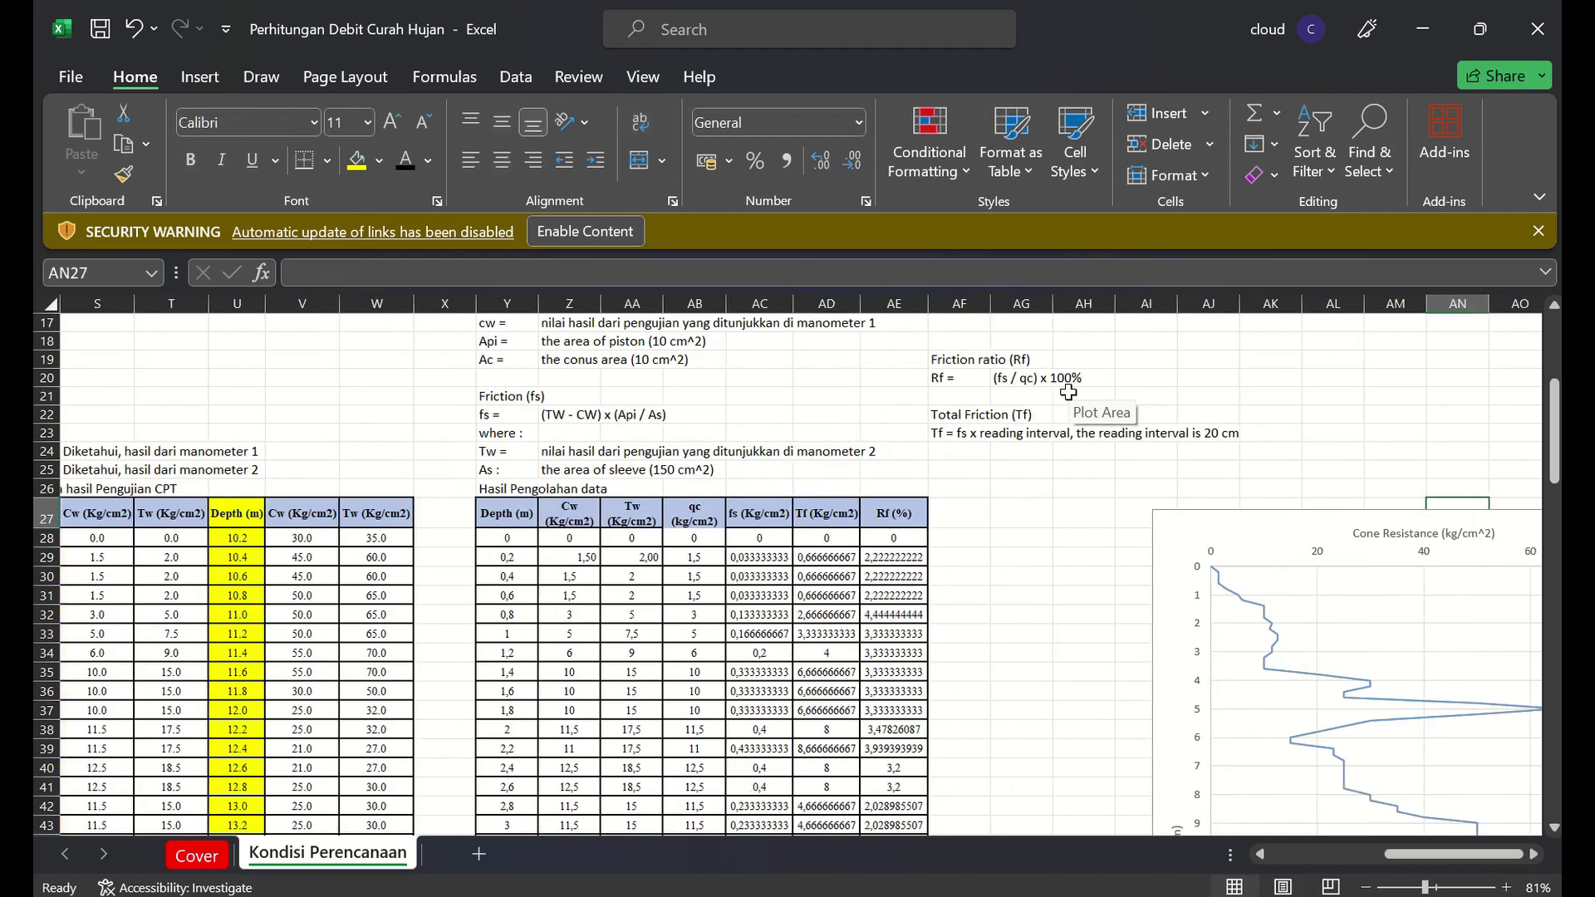
pyautogui.press('Right')
pyautogui.press('Right')
pyautogui.press('Right')
pyautogui.press('Right')
pyautogui.press('Right')
pyautogui.press('Right')
pyautogui.press('Right')
pyautogui.press('Right')
pyautogui.press('Right')
pyautogui.press('Right')
pyautogui.press('Right')
pyautogui.press('Right')
pyautogui.press('Right')
pyautogui.press('Right')
pyautogui.press('Right')
pyautogui.press('Right')
pyautogui.press('Right')
pyautogui.press('Right')
pyautogui.press('Right')
pyautogui.press('Right')
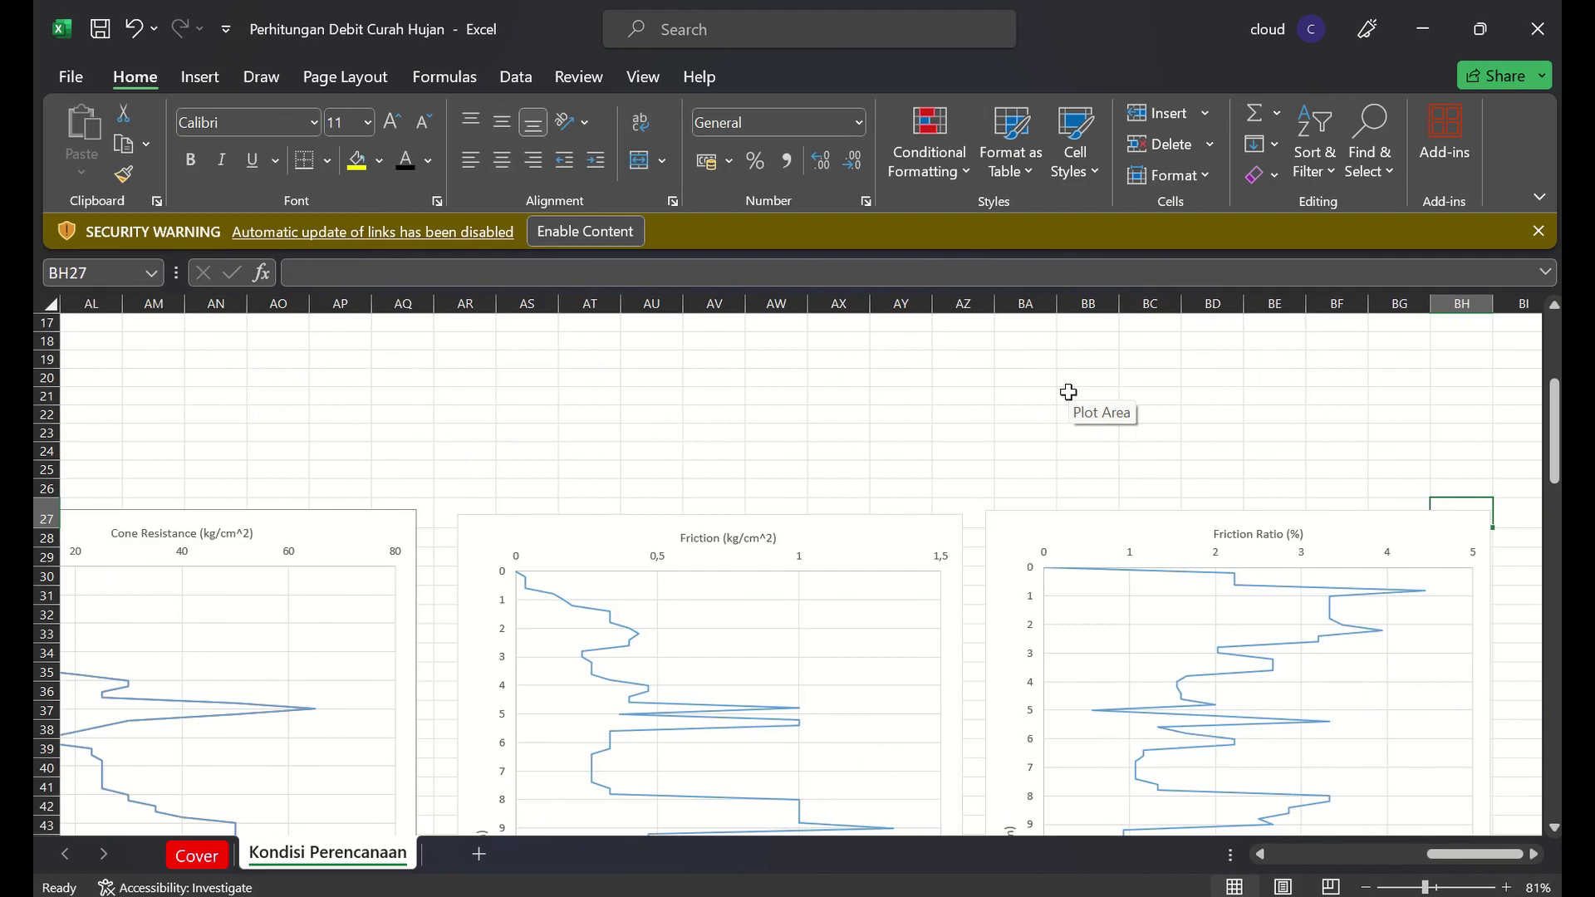
pyautogui.press('Left')
pyautogui.press('Left')
pyautogui.press('Left')
pyautogui.press('Left')
pyautogui.press('Left')
pyautogui.press('Left')
pyautogui.press('Left')
pyautogui.press('Left')
pyautogui.press('Left')
pyautogui.press('Left')
pyautogui.press('Left')
pyautogui.press('Left')
pyautogui.press('Left')
pyautogui.press('Left')
pyautogui.press('Left')
pyautogui.press('Left')
pyautogui.press('Left')
pyautogui.press('Left')
pyautogui.press('Left')
pyautogui.press('Left')
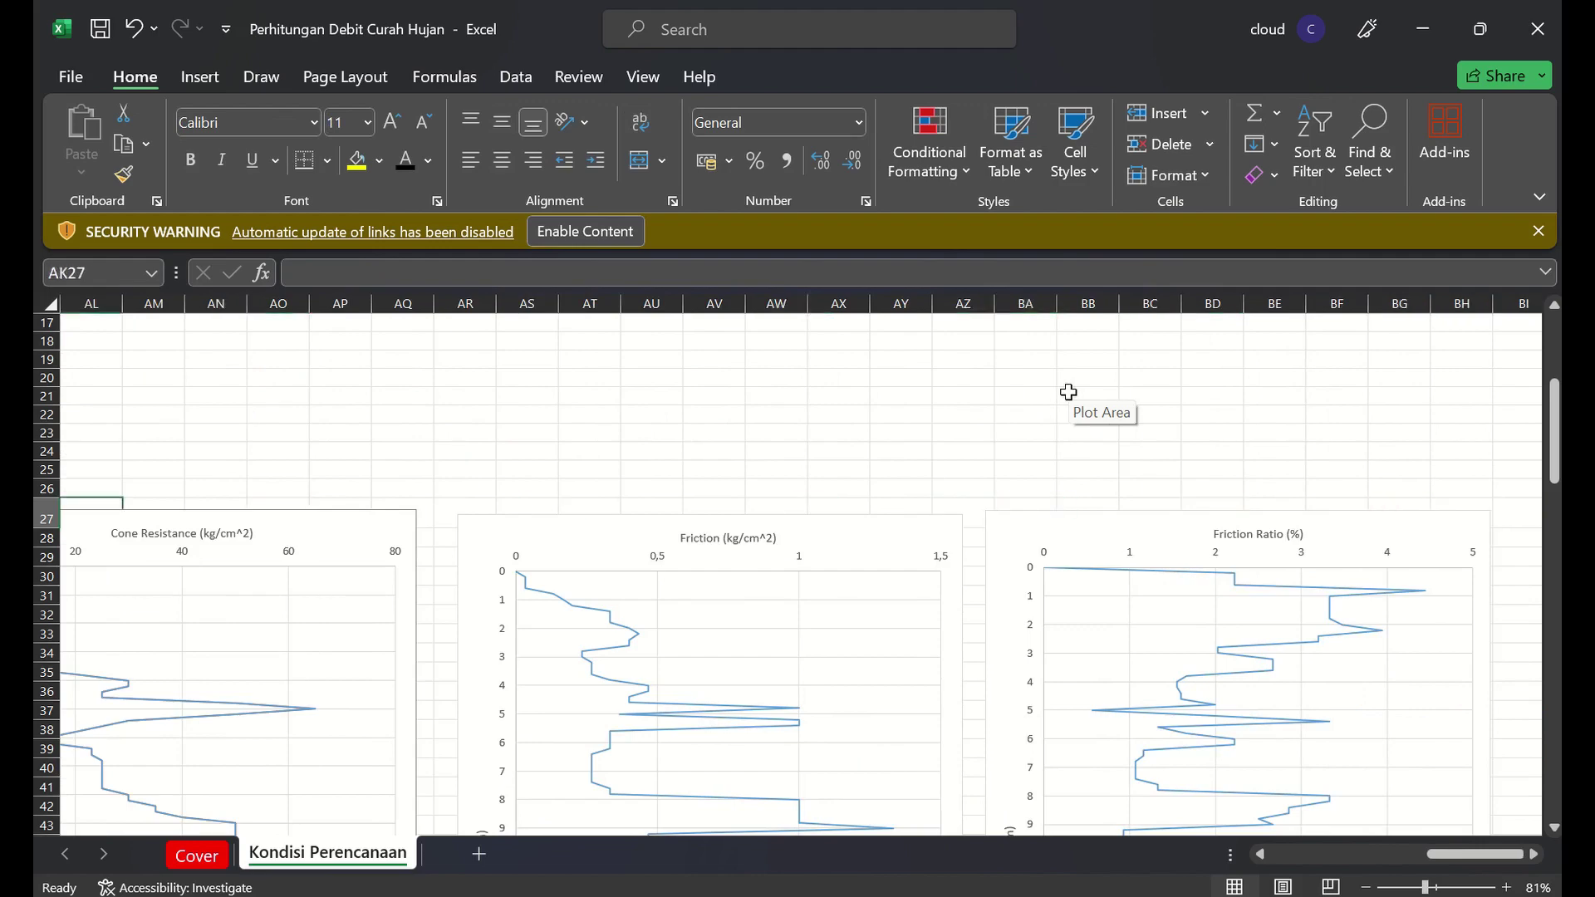
# Look down the processed data table and the lower part of the Cone Resistance chart as far as row 90
pyautogui.press('Left')
pyautogui.press('Left')
pyautogui.press('Left')
pyautogui.press('Left')
pyautogui.press('Left')
pyautogui.press('Left')
pyautogui.press('Left')
pyautogui.press('Left')
pyautogui.press('Left')
pyautogui.press('Left')
pyautogui.press('Left')
pyautogui.press('Left')
pyautogui.press('Left')
pyautogui.press('Down')
pyautogui.press('Down')
pyautogui.press('Down')
pyautogui.press('Down')
pyautogui.press('Down')
pyautogui.press('Down')
pyautogui.press('Down')
pyautogui.press('Down')
pyautogui.press('Down')
pyautogui.press('Down')
pyautogui.press('Down')
pyautogui.press('Down')
pyautogui.press('Down')
pyautogui.press('Down')
pyautogui.press('Down')
pyautogui.press('Down')
pyautogui.press('Down')
pyautogui.press('Down')
pyautogui.press('Down')
pyautogui.press('Down')
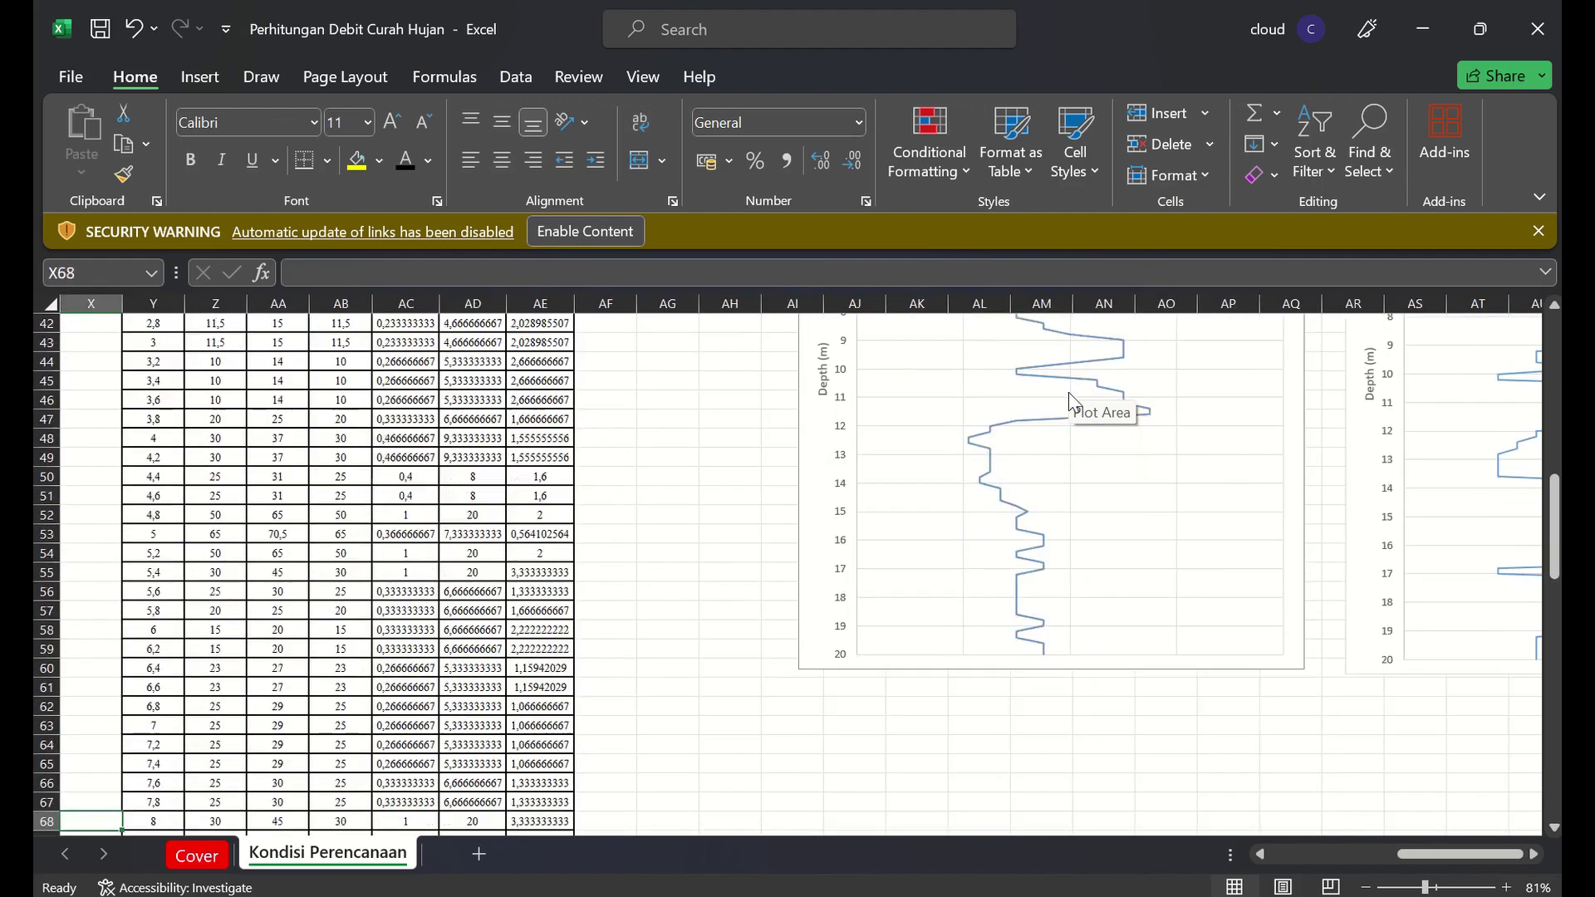
pyautogui.press('Up')
pyautogui.press('Up')
pyautogui.press('Up')
pyautogui.press('Up')
pyautogui.press('Up')
pyautogui.press('Up')
pyautogui.press('Up')
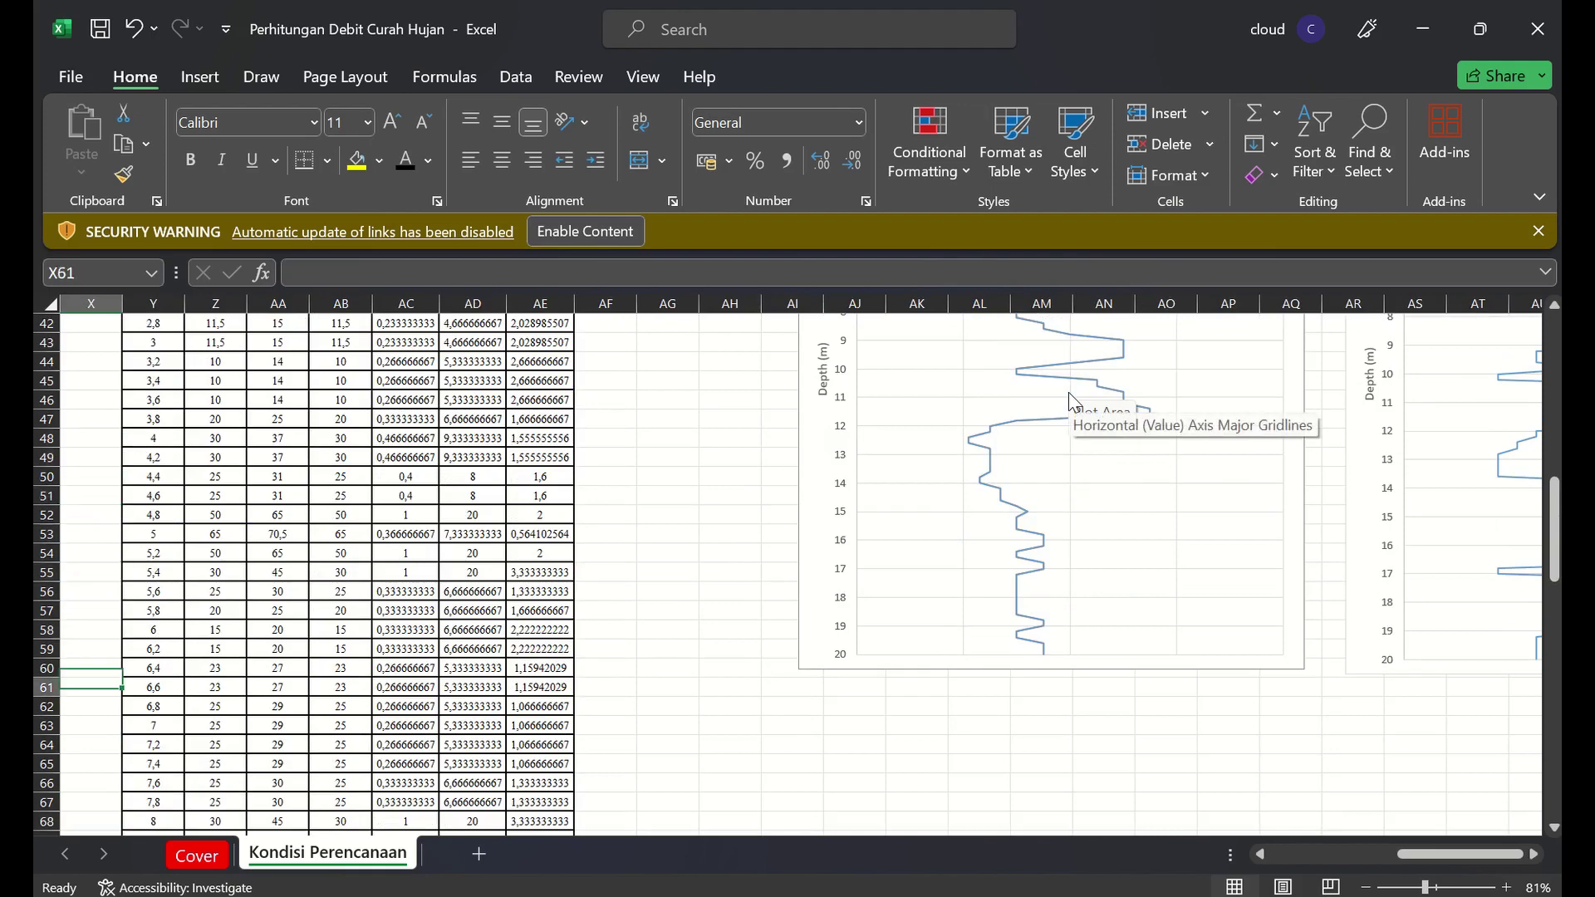
pyautogui.press('Down')
pyautogui.press('Down')
pyautogui.press('Down')
pyautogui.press('Down')
pyautogui.press('Down')
pyautogui.press('Down')
pyautogui.press('Down')
pyautogui.press('Down')
pyautogui.press('Down')
pyautogui.press('Down')
pyautogui.press('Down')
pyautogui.press('Down')
pyautogui.press('Down')
pyautogui.press('Down')
pyautogui.press('Down')
pyautogui.press('Down')
pyautogui.press('Down')
pyautogui.press('Down')
pyautogui.press('Down')
pyautogui.press('Down')
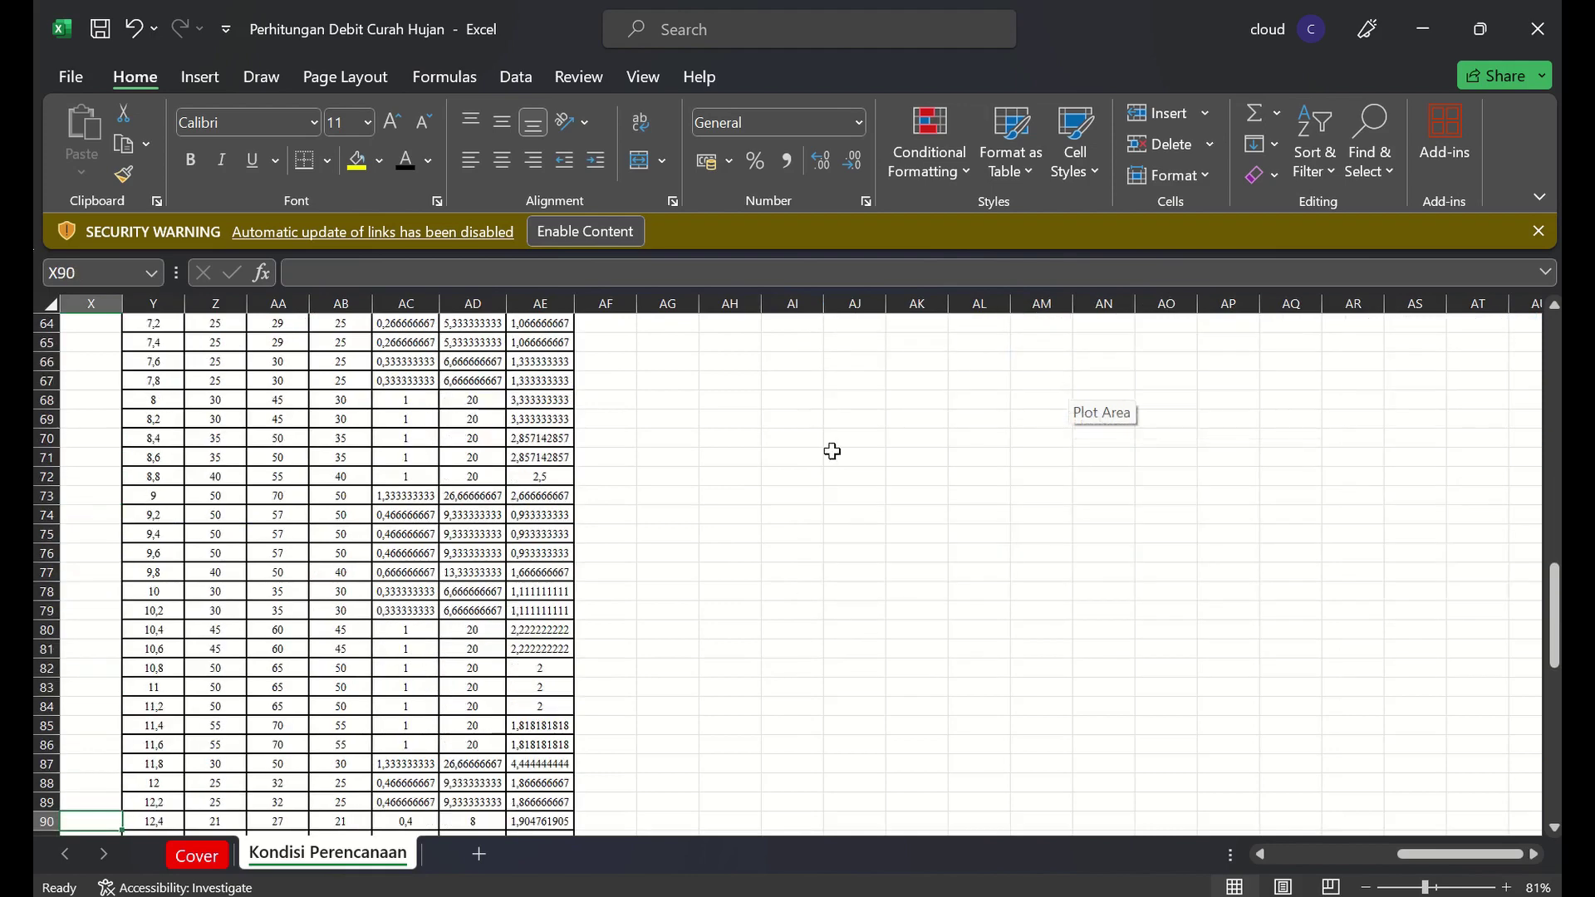
# Insert an empty scatter chart with straight lines and place it beside the data table, below the existing Cone Resistance chart
pyautogui.click(841, 343)
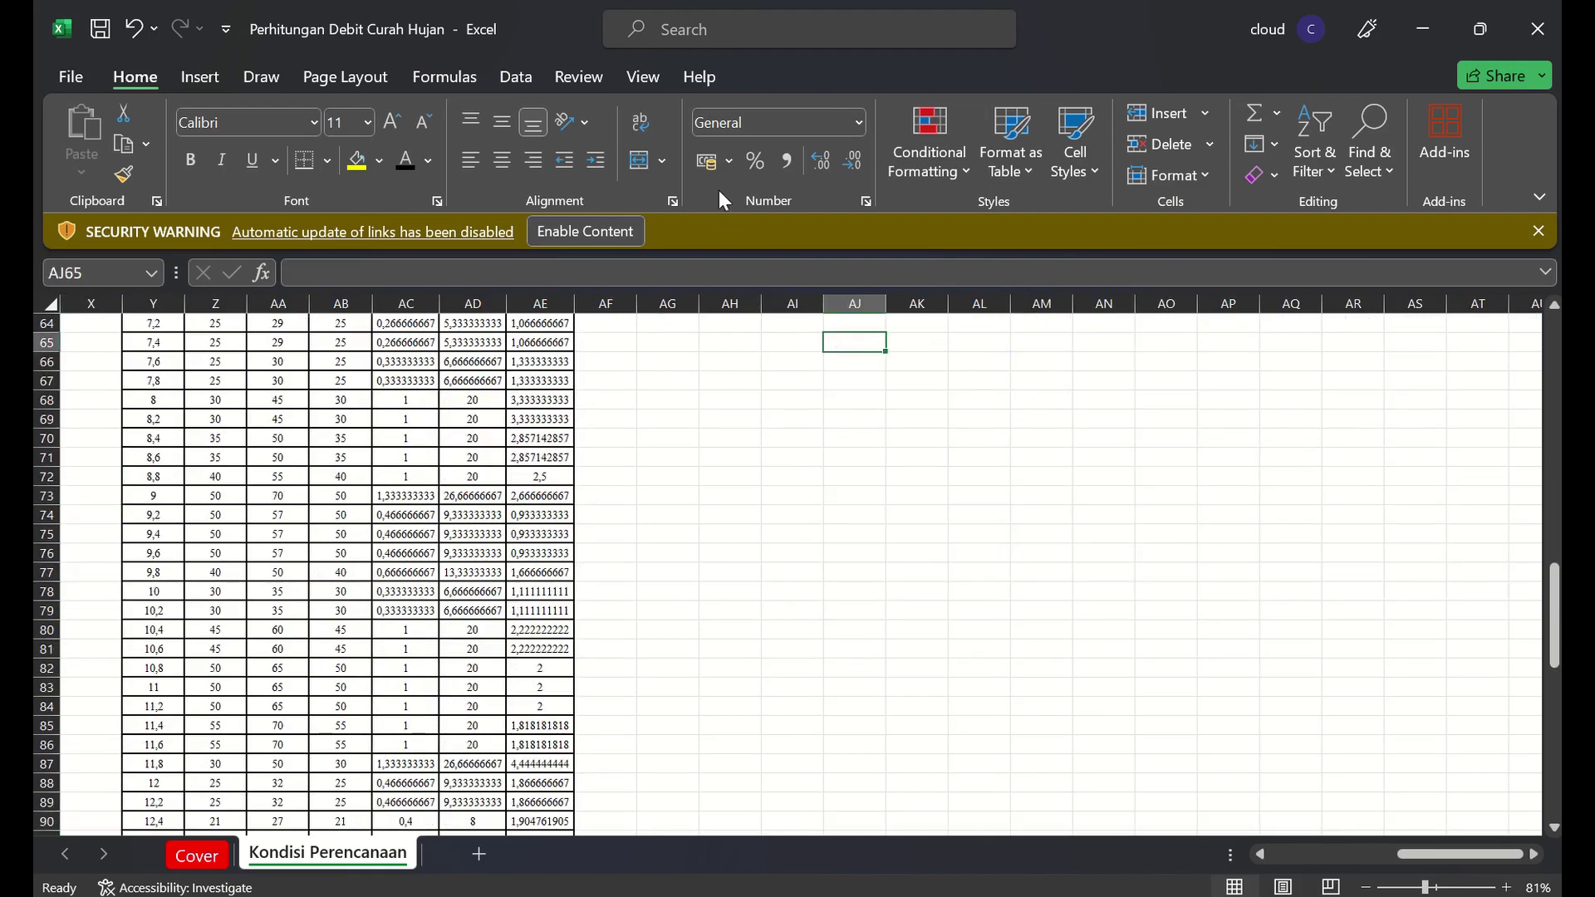
pyautogui.click(201, 71)
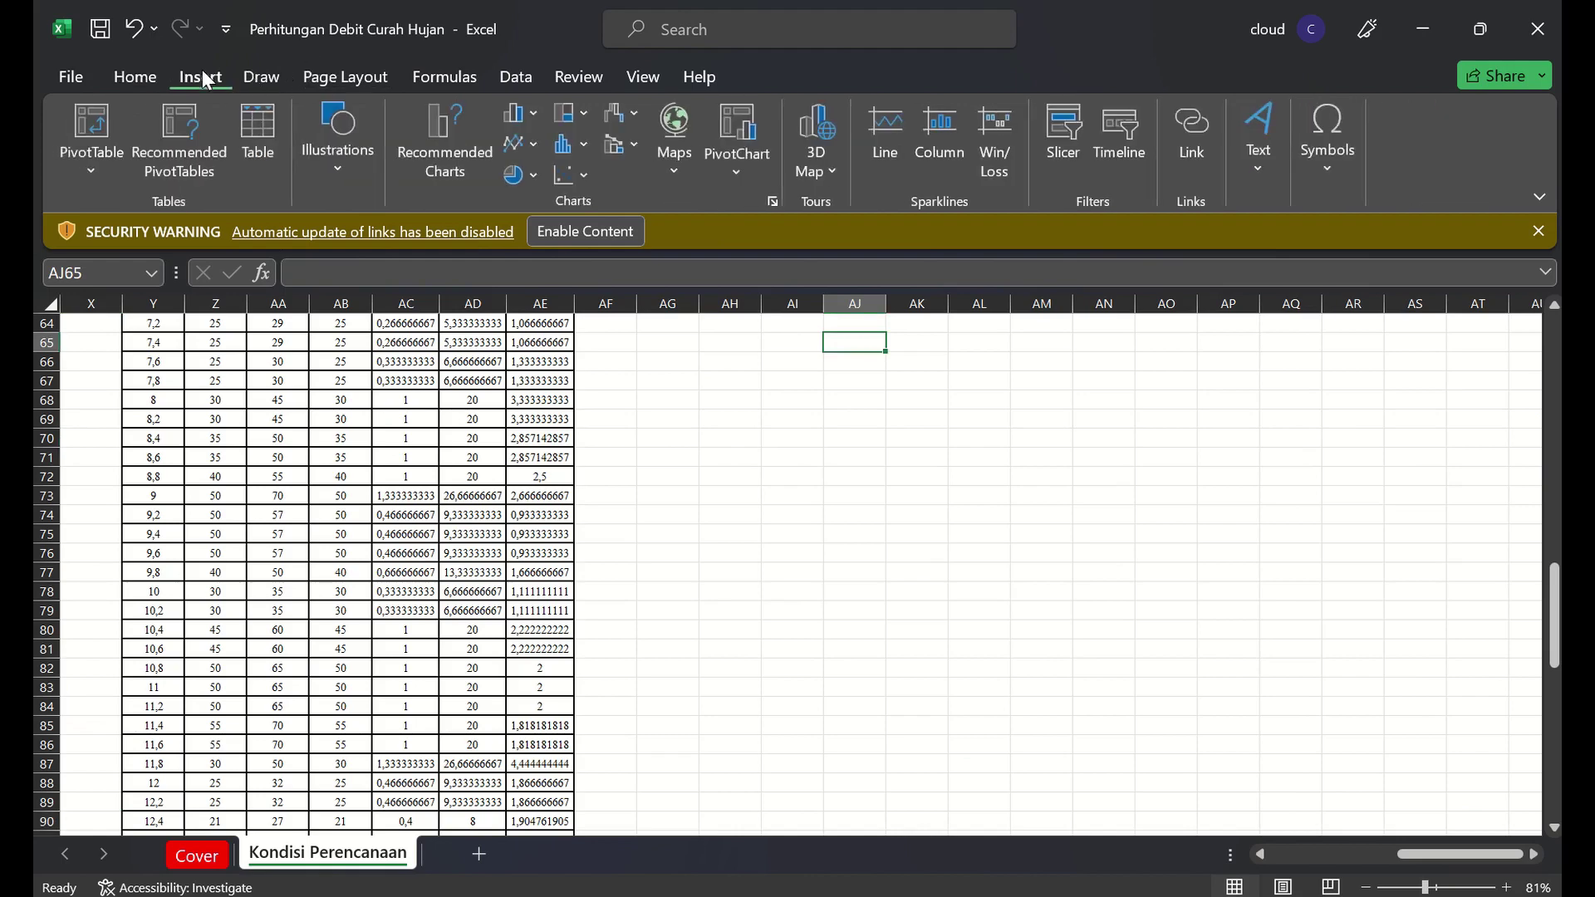
pyautogui.click(579, 179)
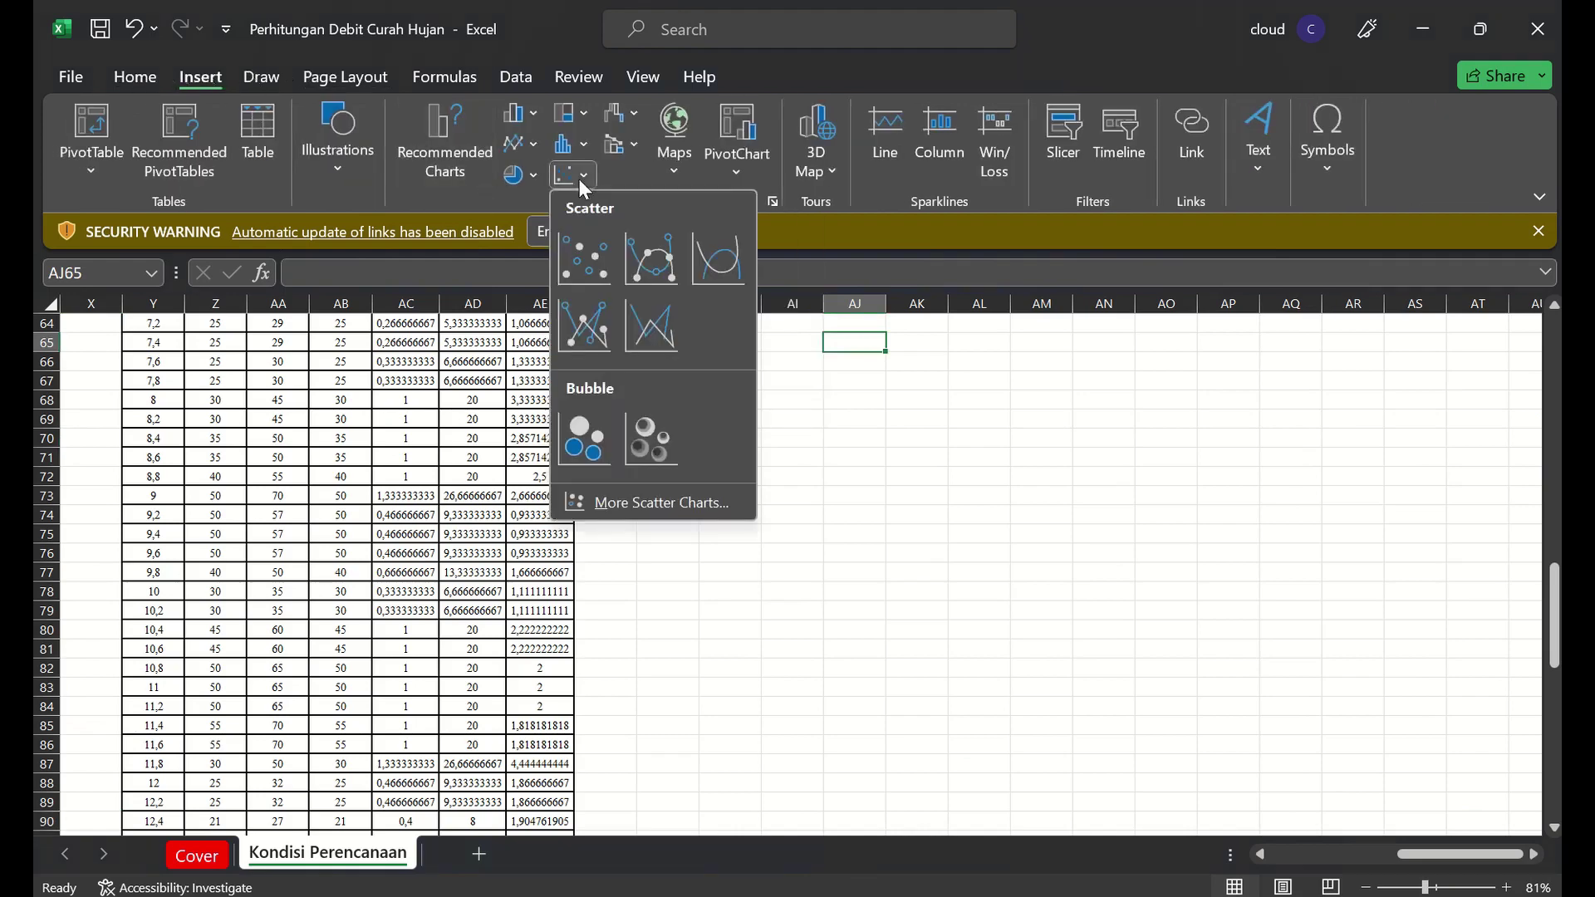
pyautogui.click(648, 333)
pyautogui.moveTo(718, 499); pyautogui.dragTo(908, 392)
# Add a data series to the empty chart with the qc column, AB28:AB128, as its X values
pyautogui.rightClick(908, 391)
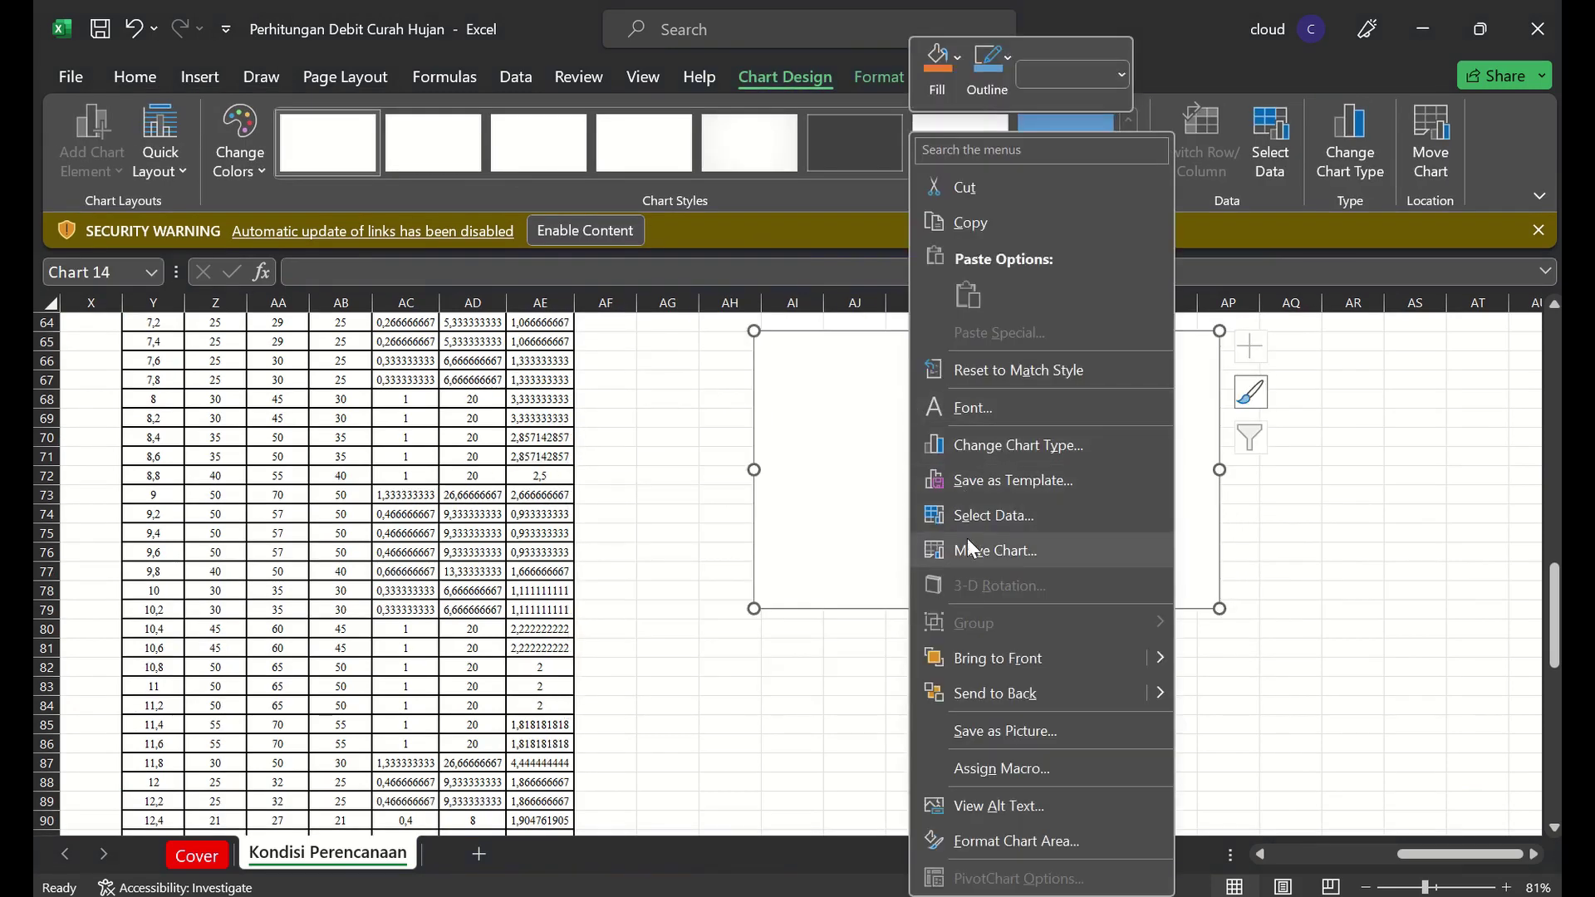
pyautogui.click(964, 520)
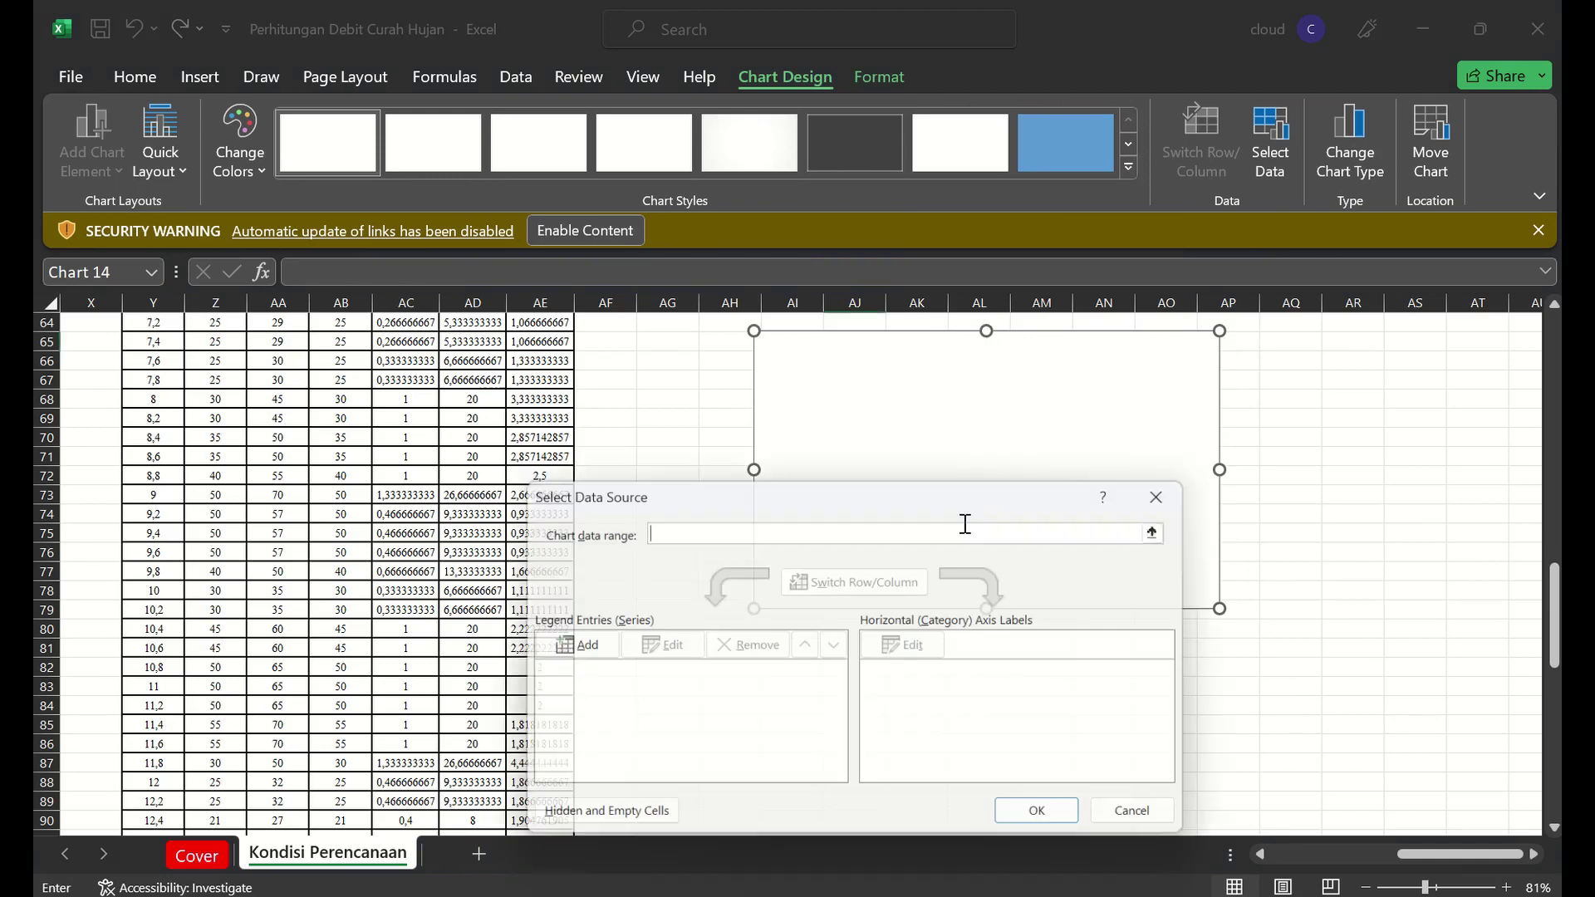
pyautogui.click(573, 649)
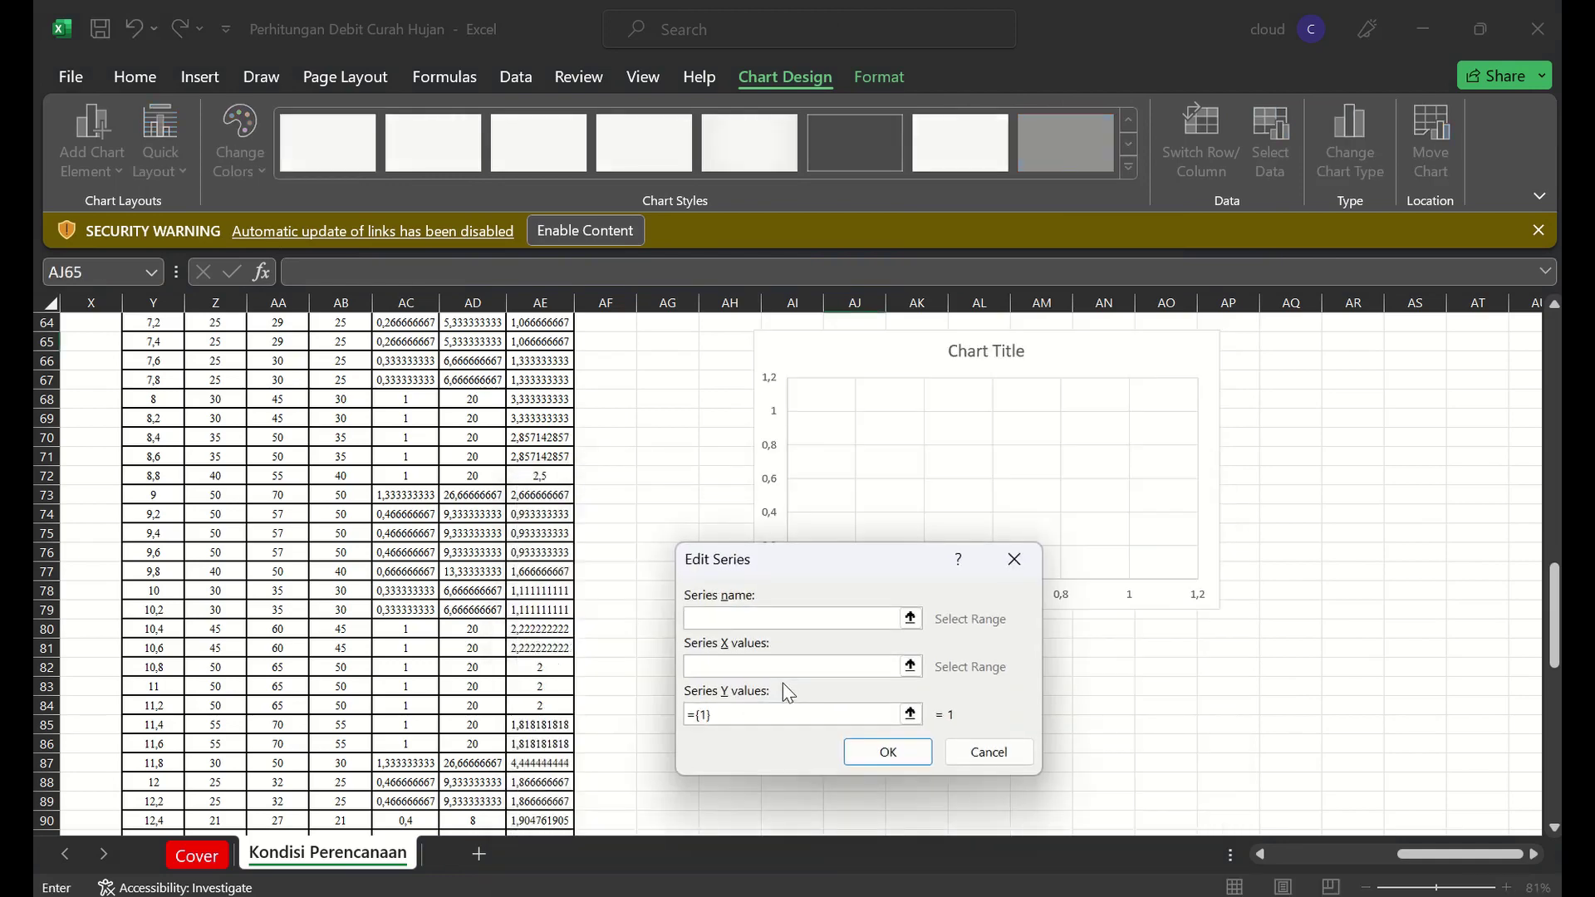
pyautogui.moveTo(1550, 649); pyautogui.dragTo(1549, 463)
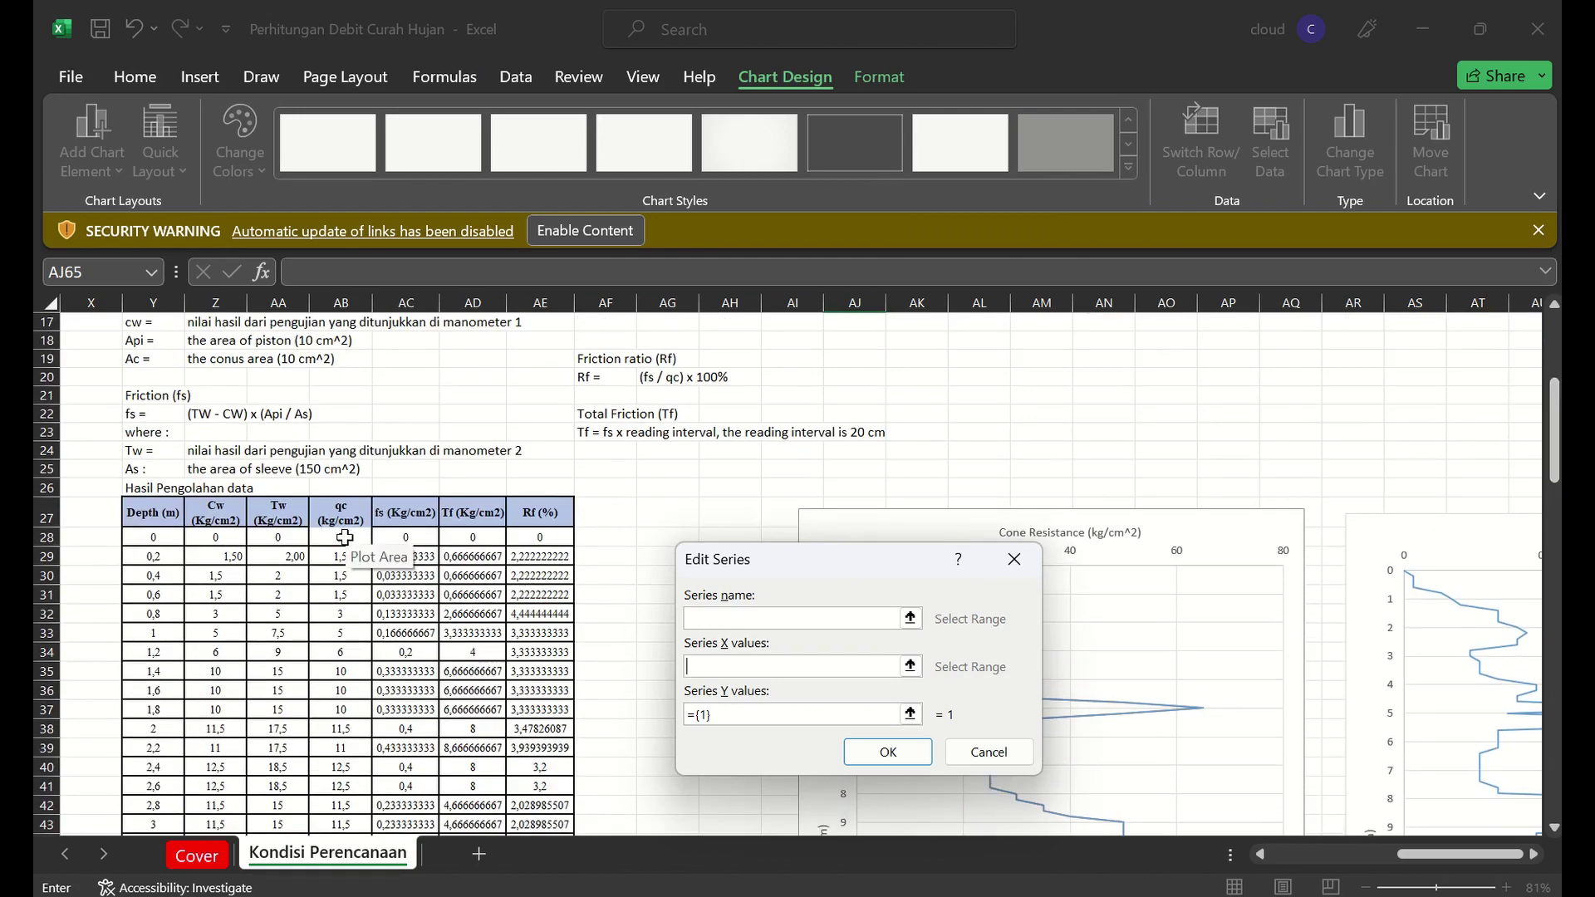
pyautogui.moveTo(345, 538); pyautogui.dragTo(401, 822)
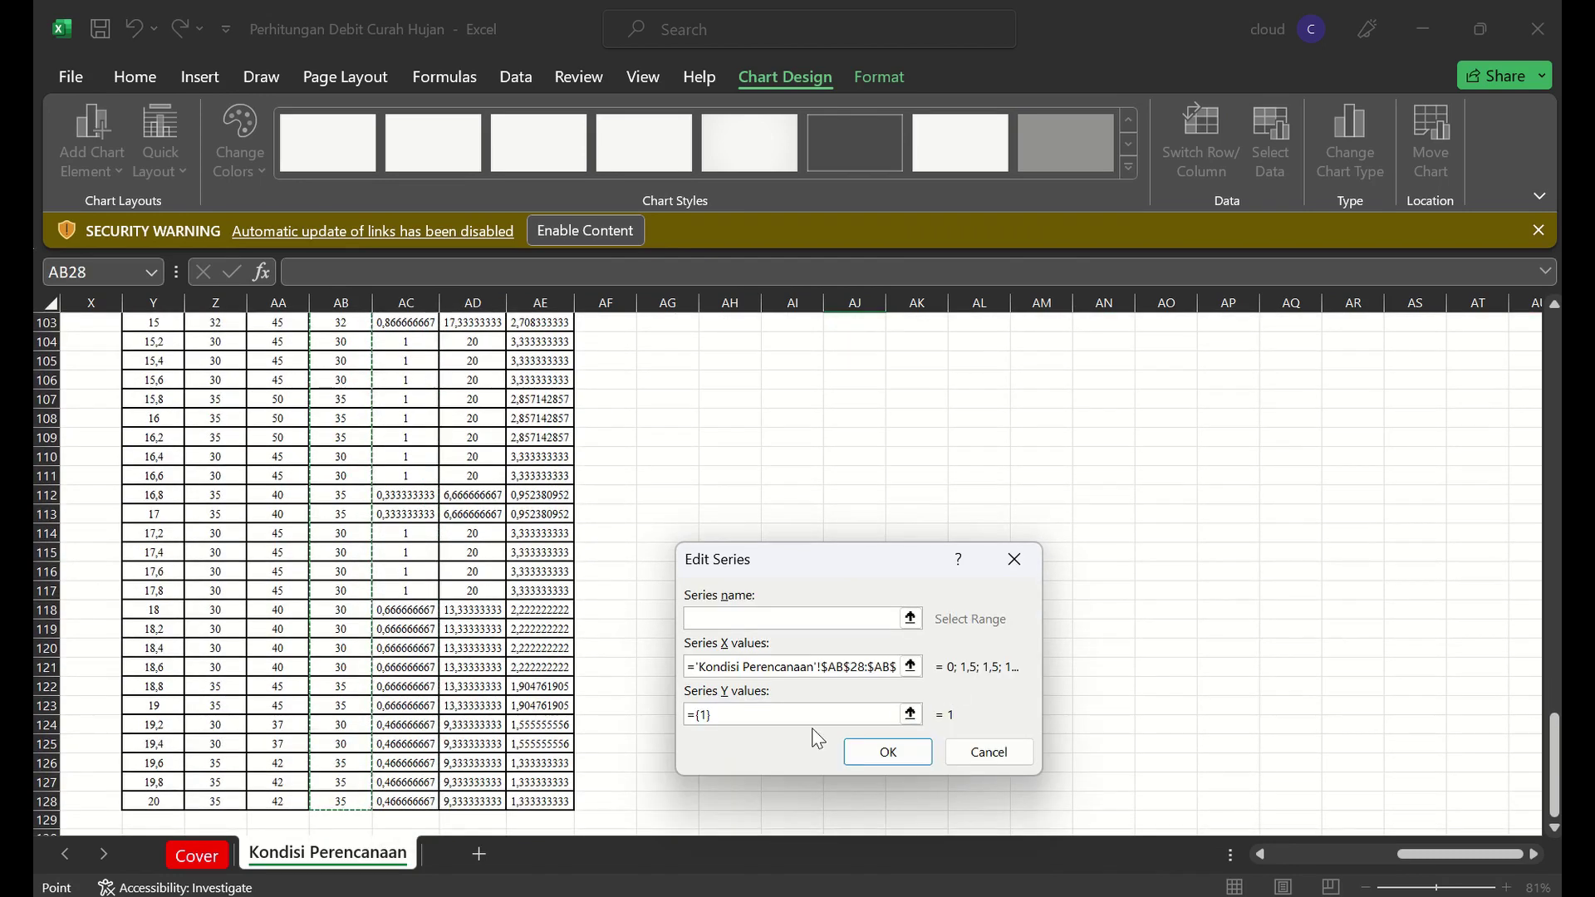
# Set the series' Y values to the Depth column, Y28:Y128, and apply the chart's data source
pyautogui.click(790, 715)
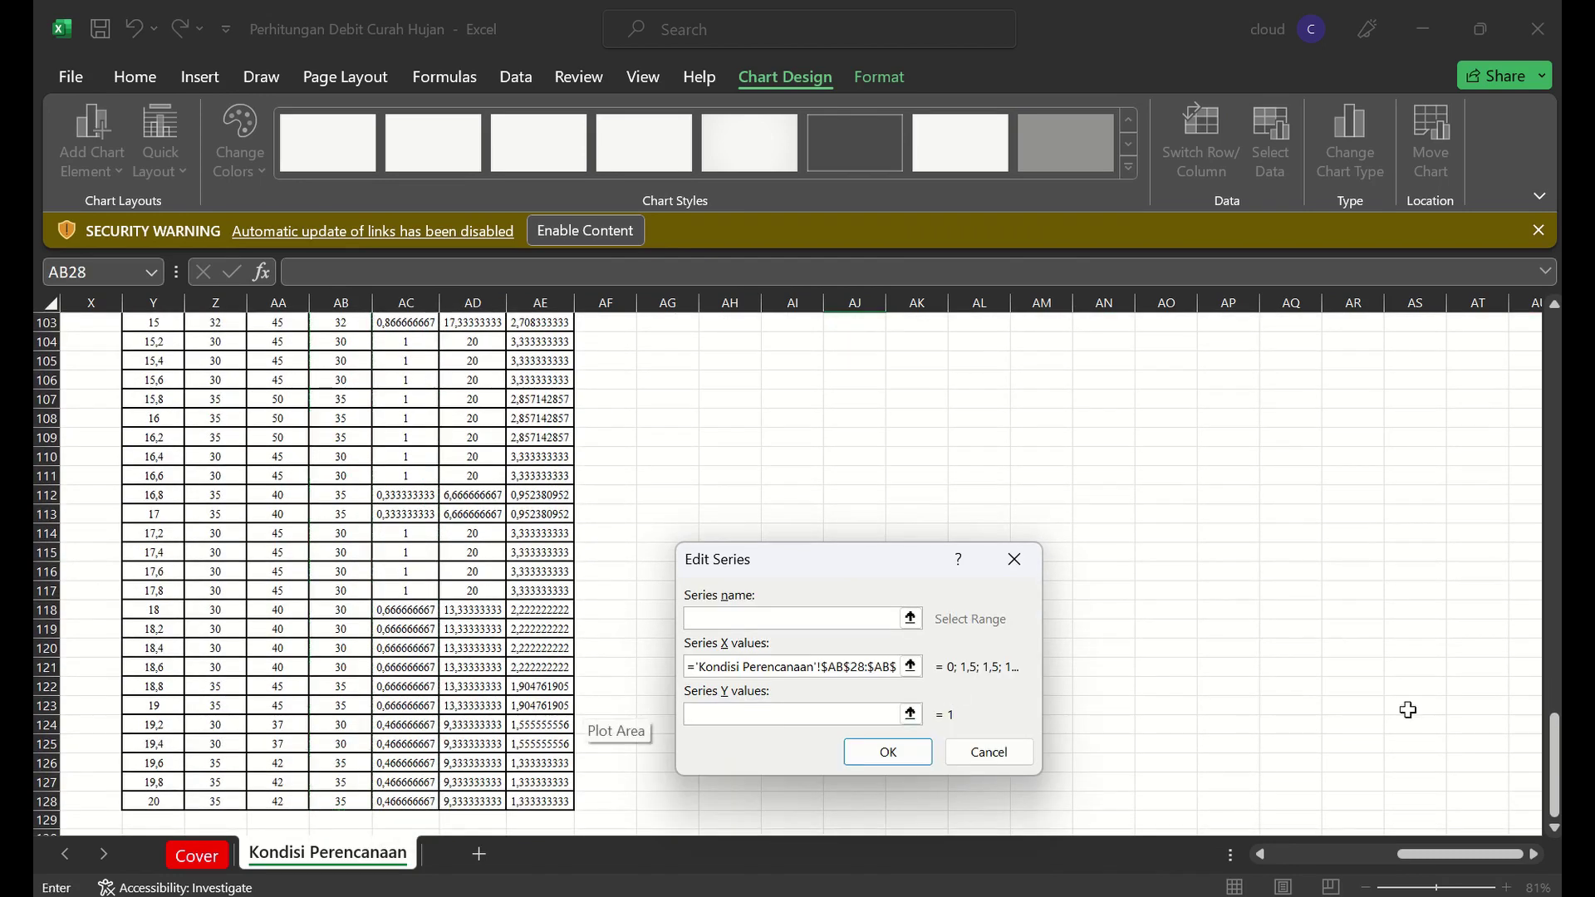
pyautogui.moveTo(1554, 810); pyautogui.dragTo(1556, 507)
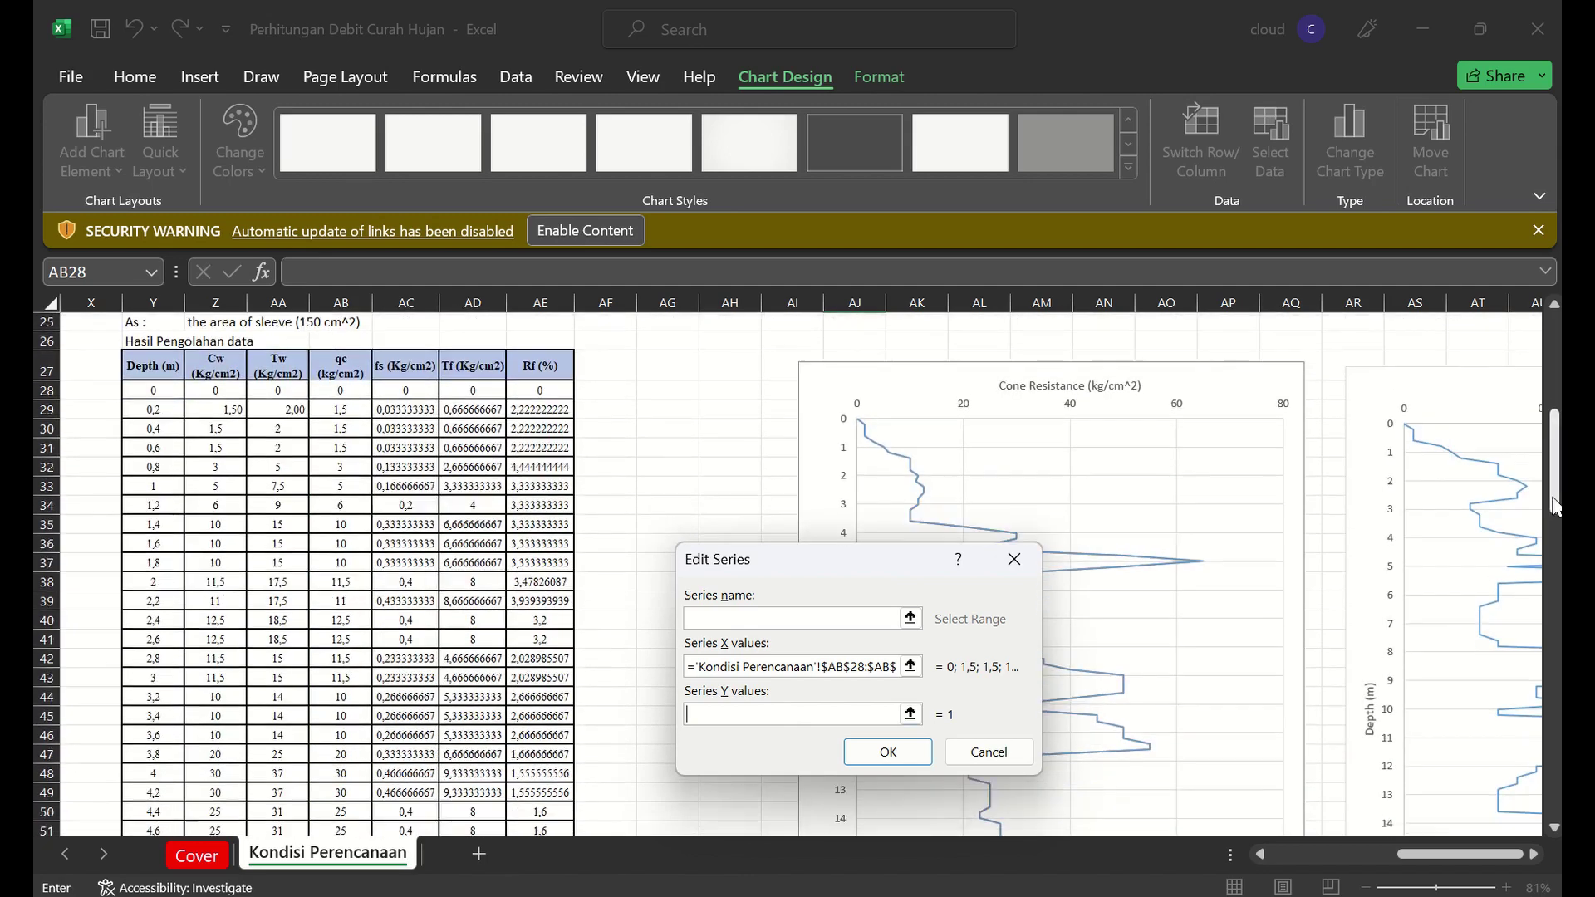
pyautogui.moveTo(147, 394); pyautogui.dragTo(172, 802)
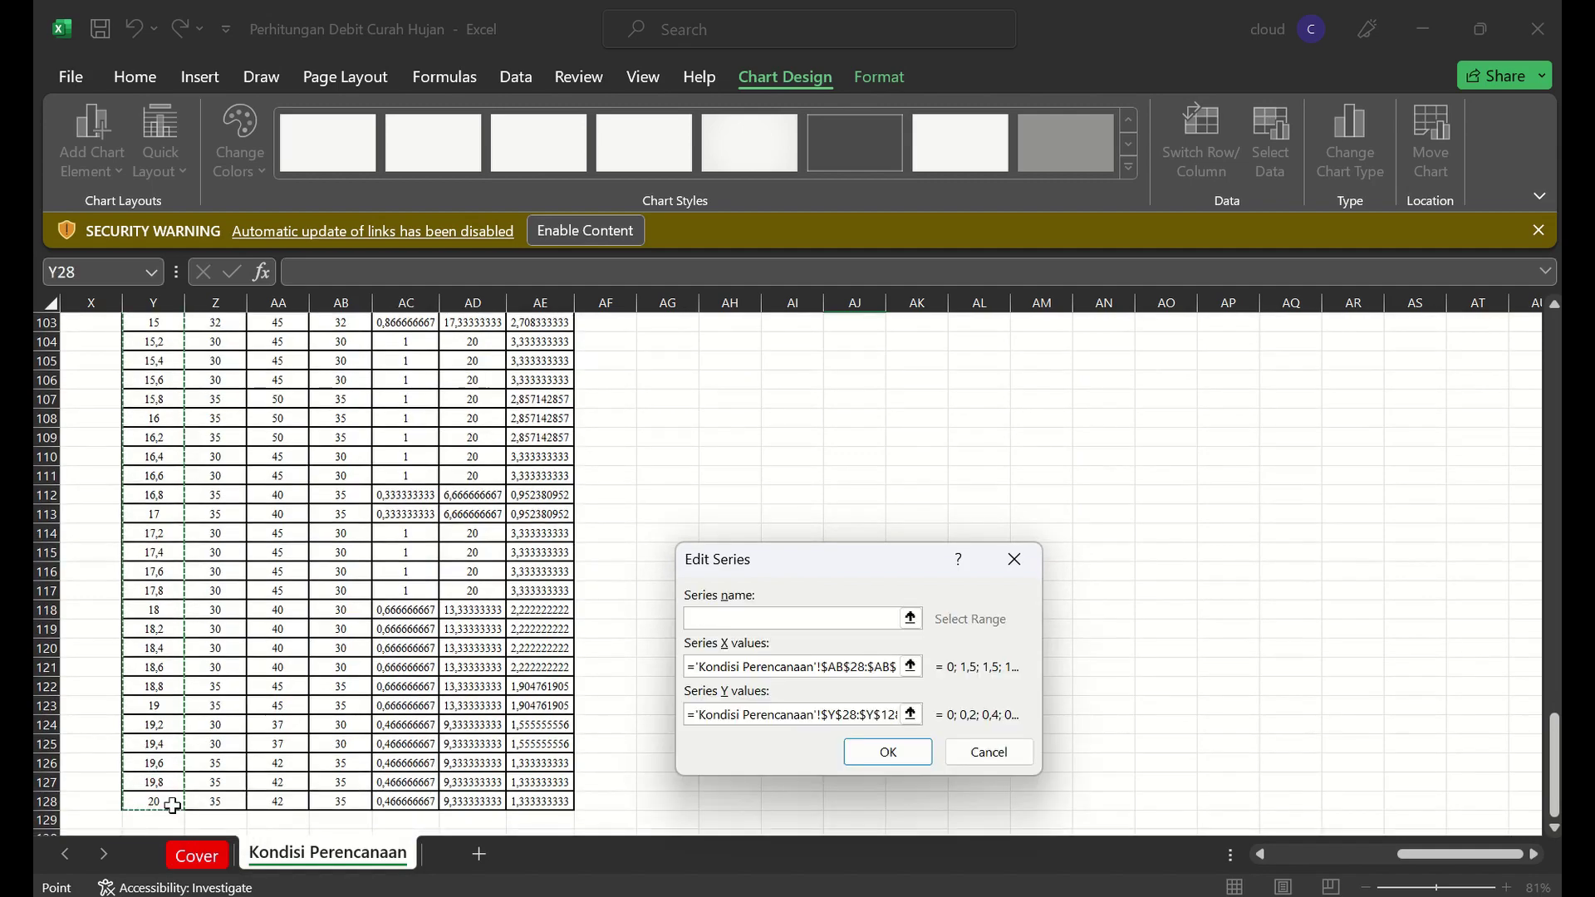
pyautogui.click(888, 752)
pyautogui.click(1051, 822)
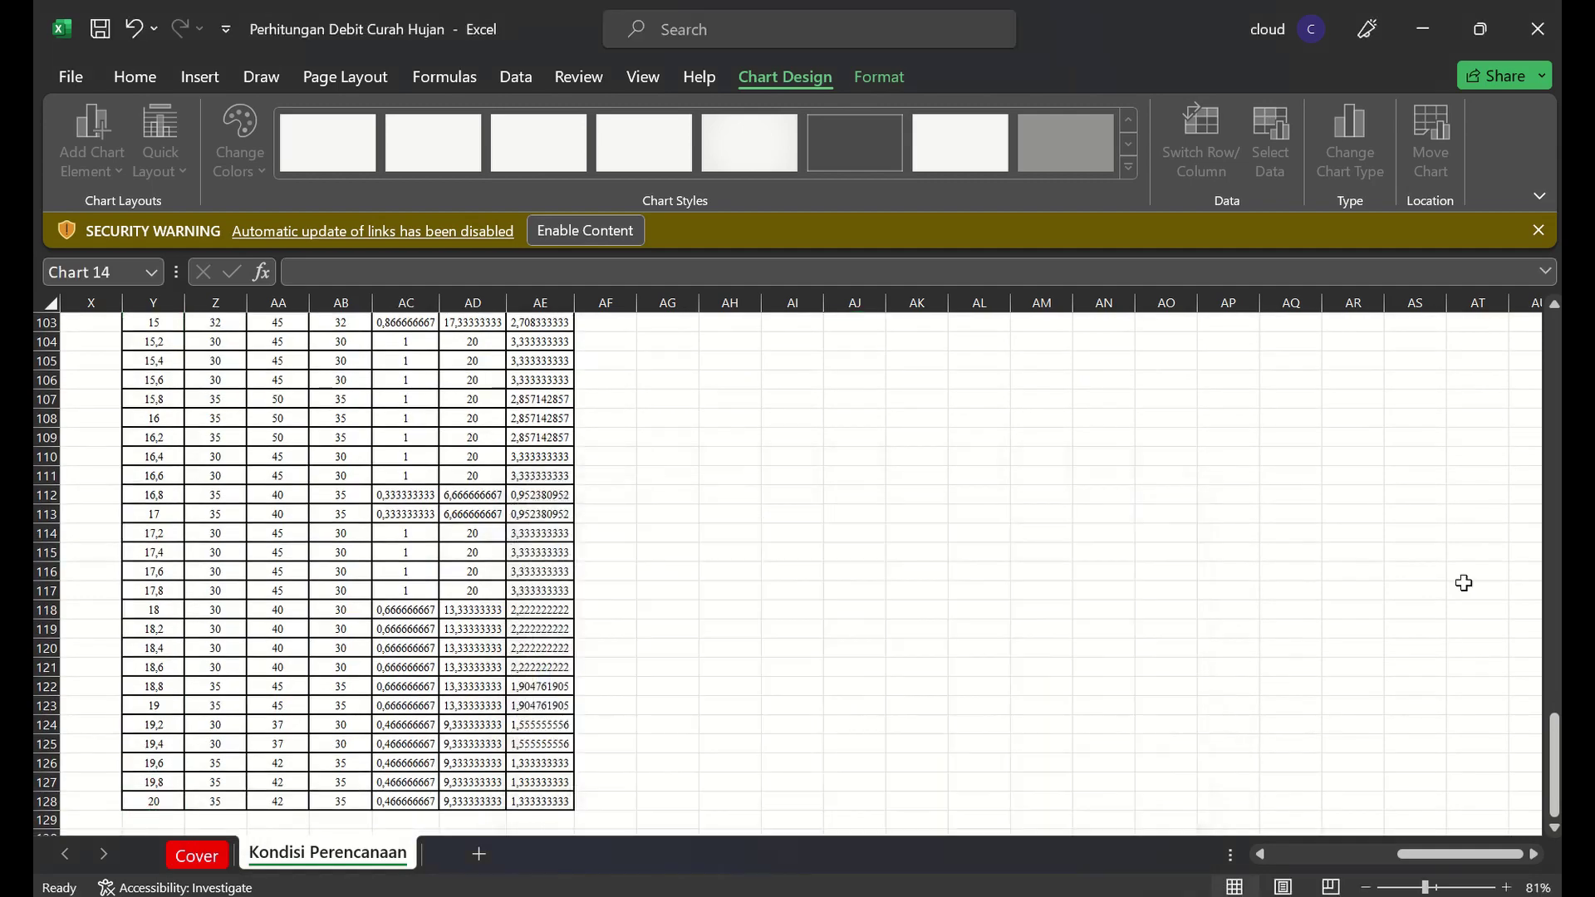
pyautogui.moveTo(1556, 760); pyautogui.dragTo(1554, 586)
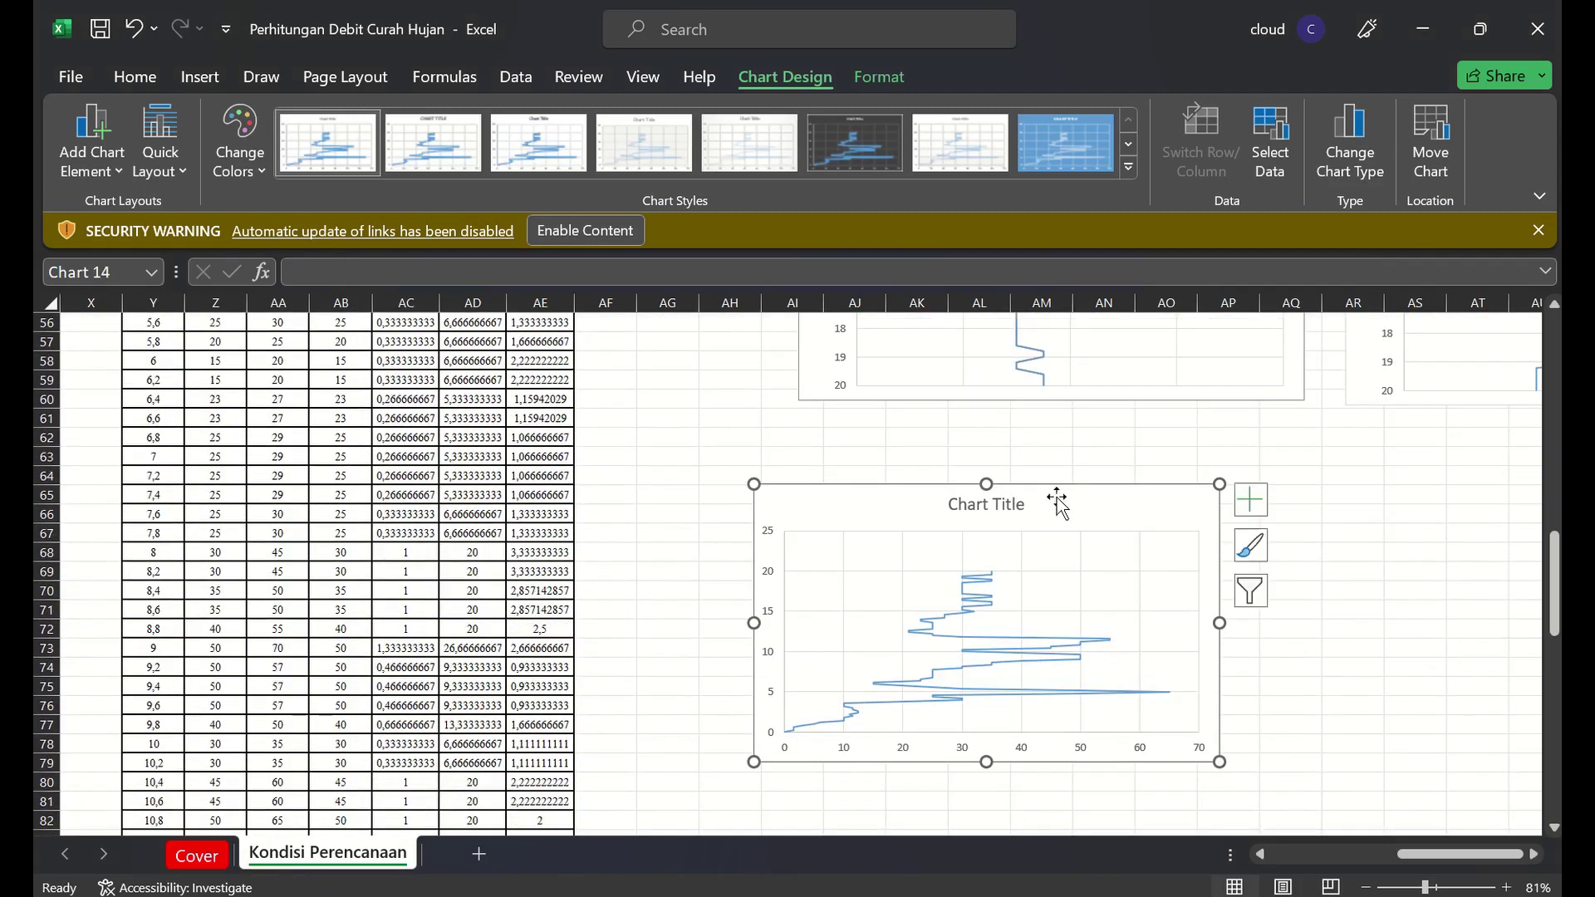
pyautogui.click(1252, 495)
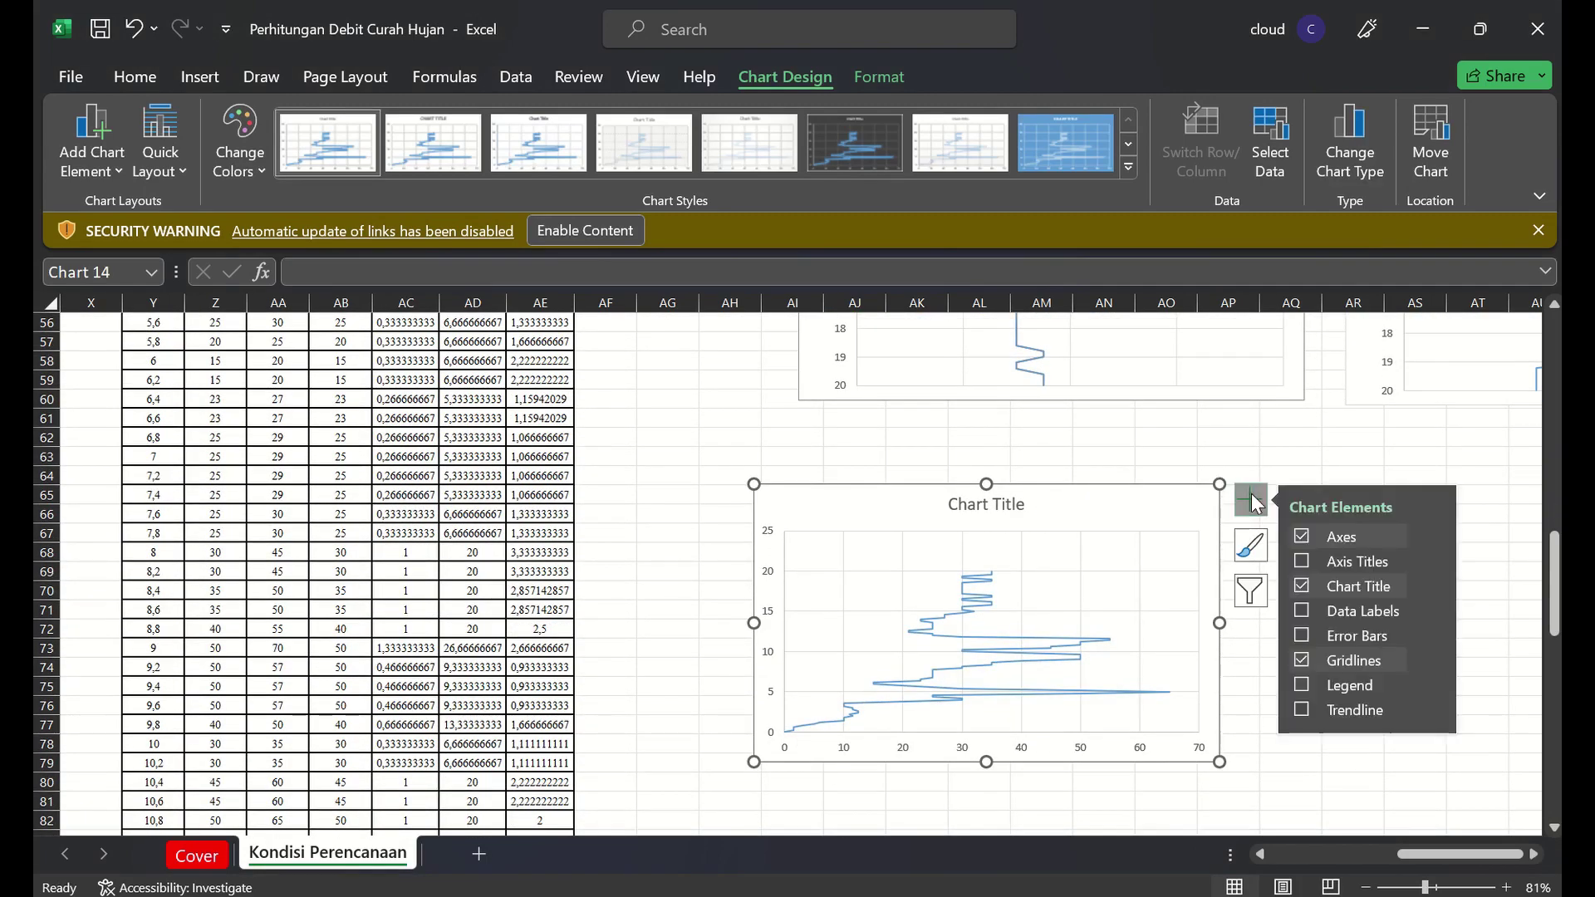
pyautogui.click(1303, 537)
pyautogui.click(1302, 562)
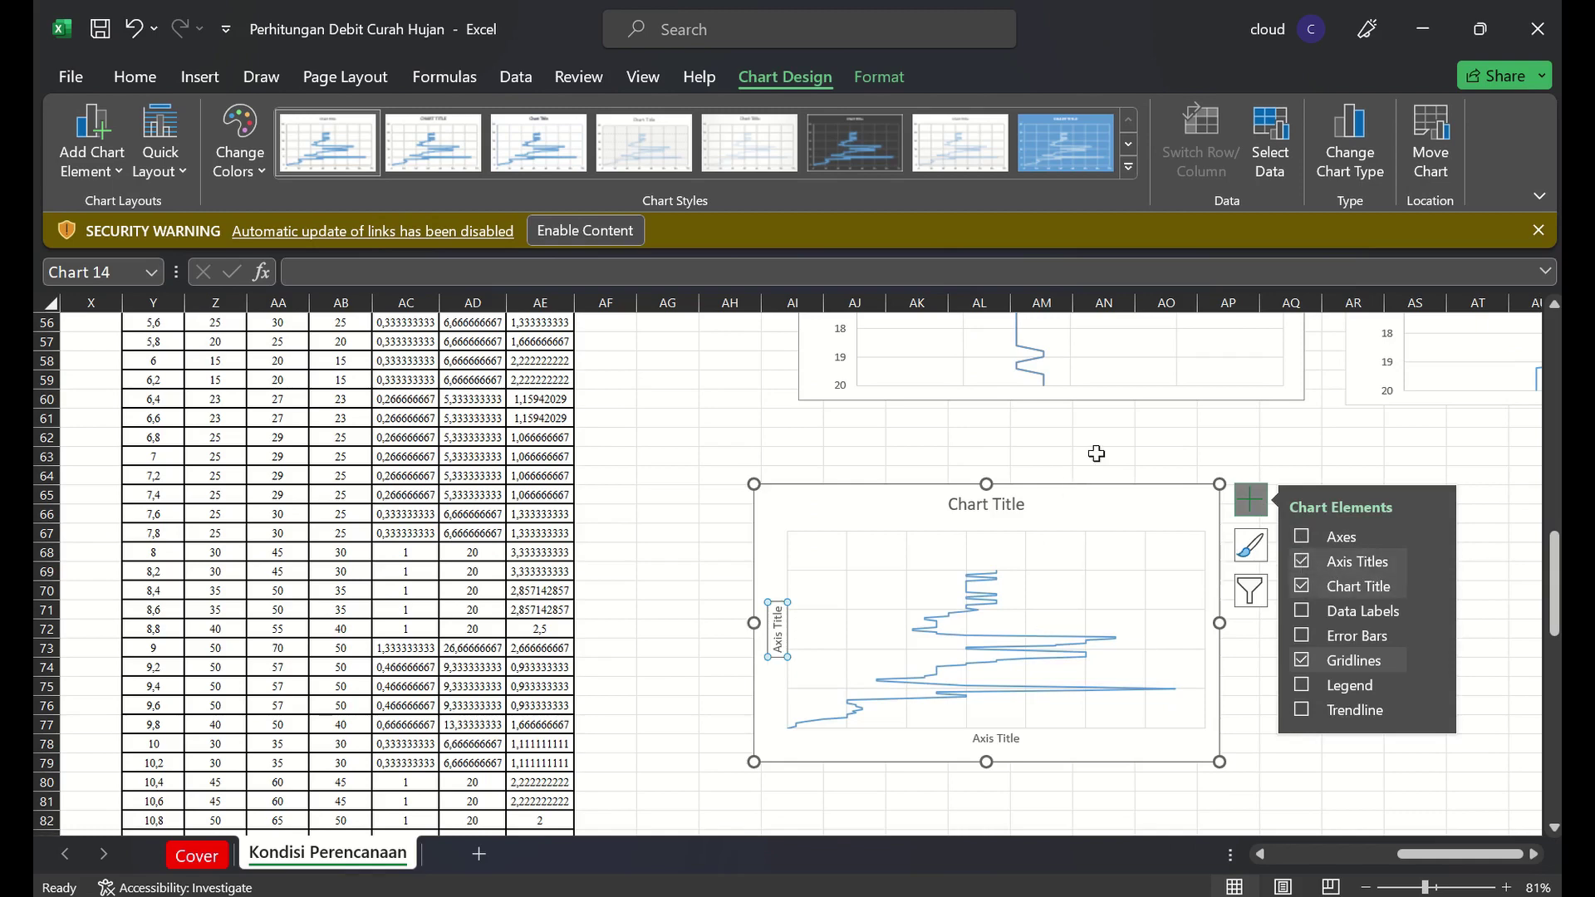
pyautogui.hotkey('ctrl', 'z')
pyautogui.hotkey('ctrl', 'z')
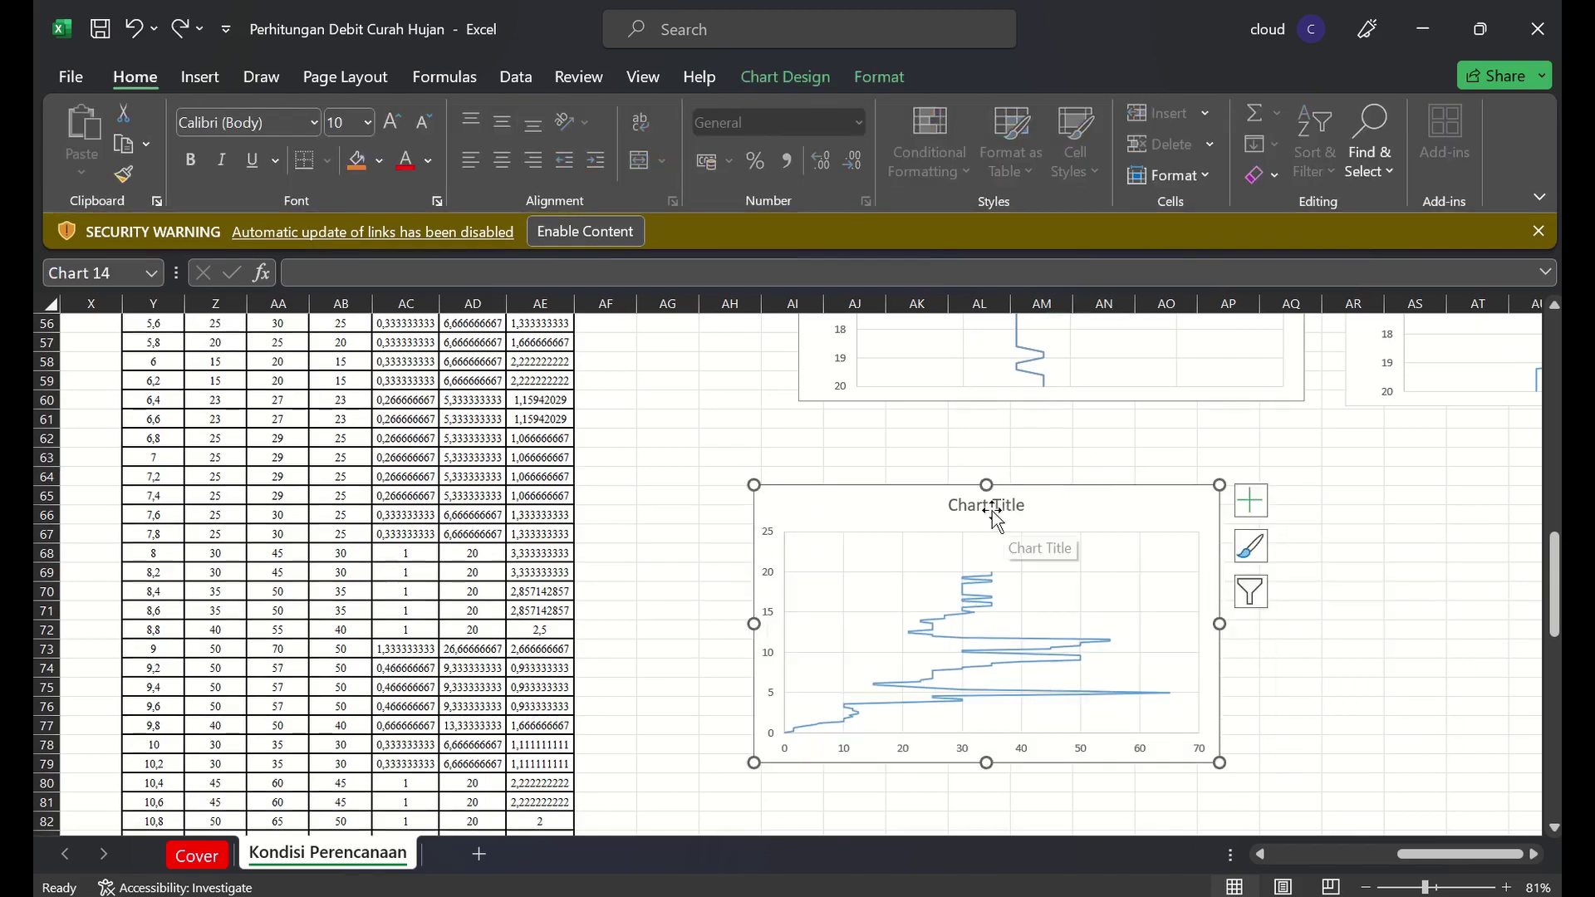
# Delete the title of the new qc chart
pyautogui.click(993, 511)
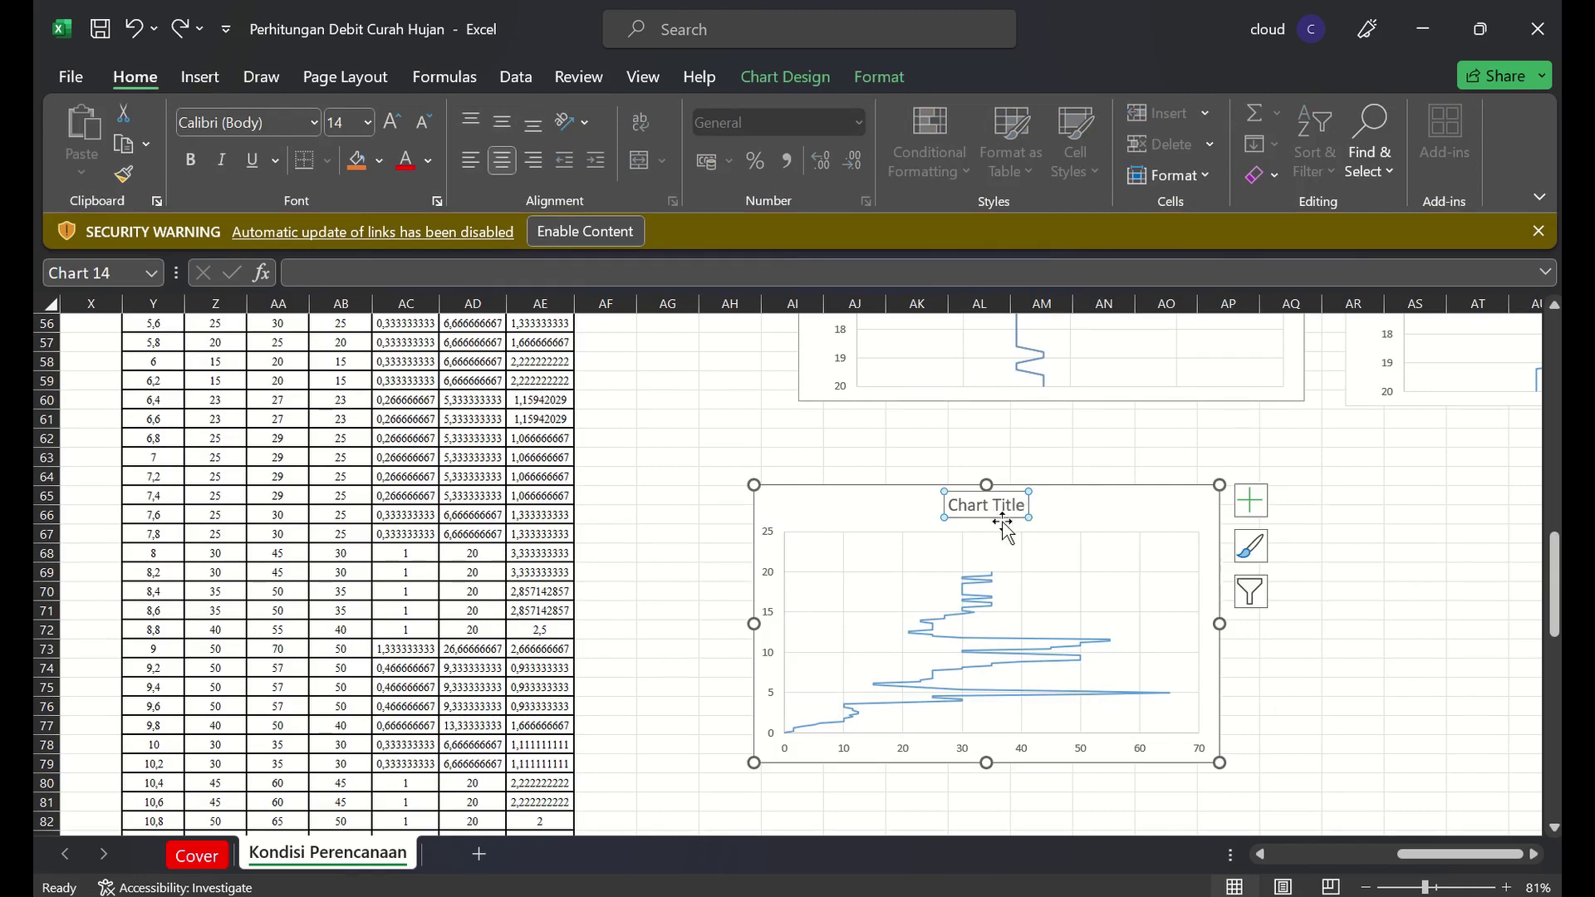
pyautogui.click(1005, 529)
pyautogui.press('Delete')
# Compare with the existing Cone Resistance chart and set the new chart's horizontal axis maximum to 80 and major unit to 20
pyautogui.scroll(2, 1412, 656)
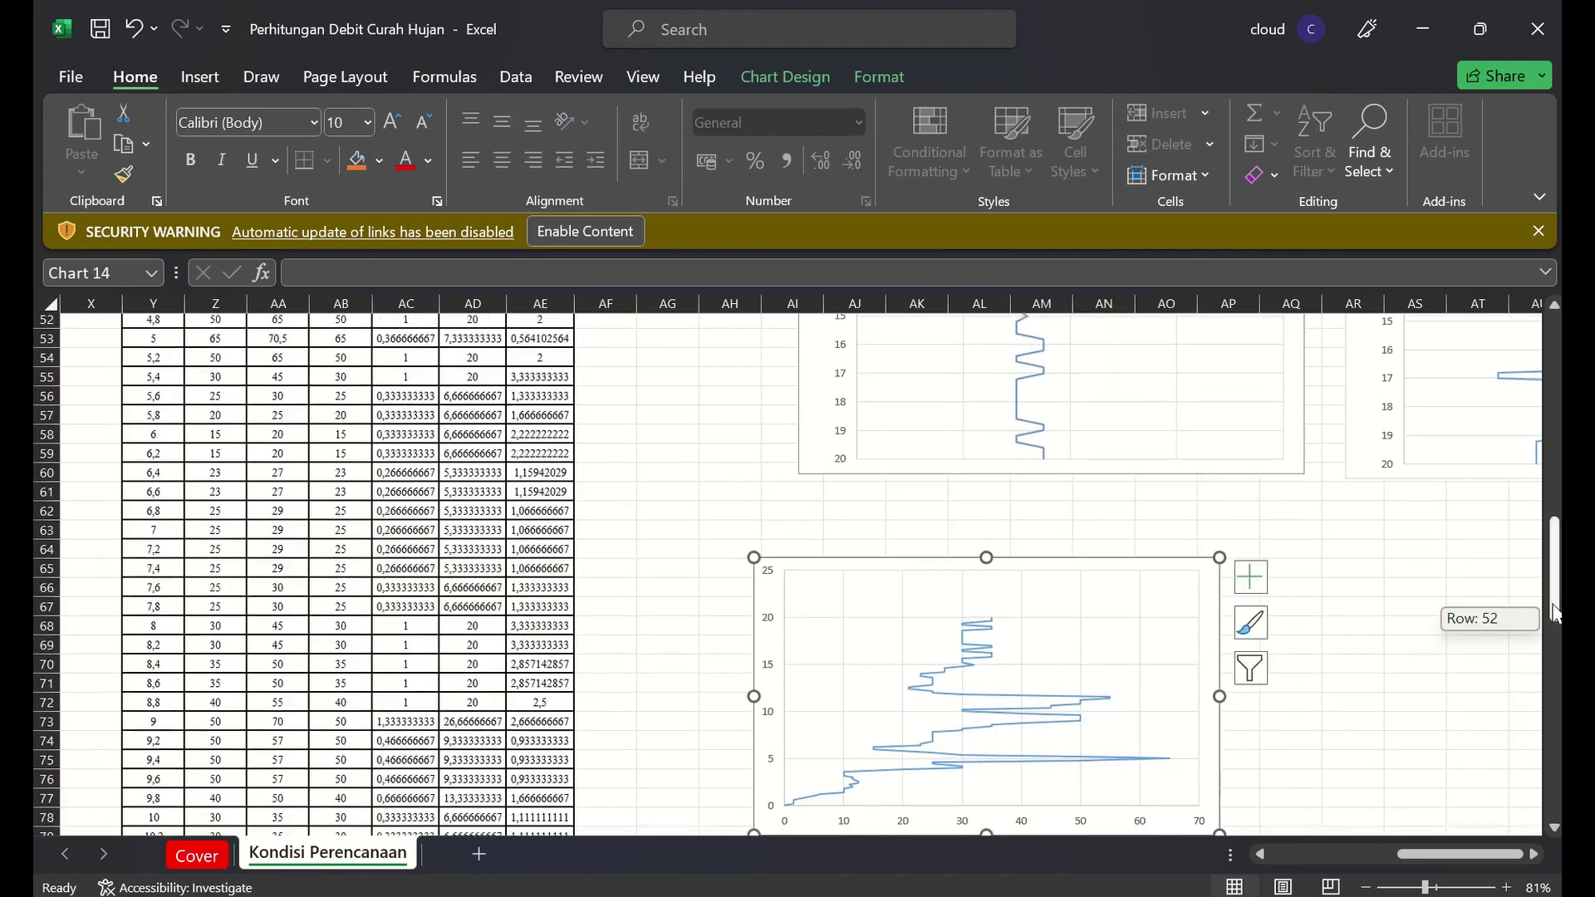
pyautogui.scroll(9, 1554, 573)
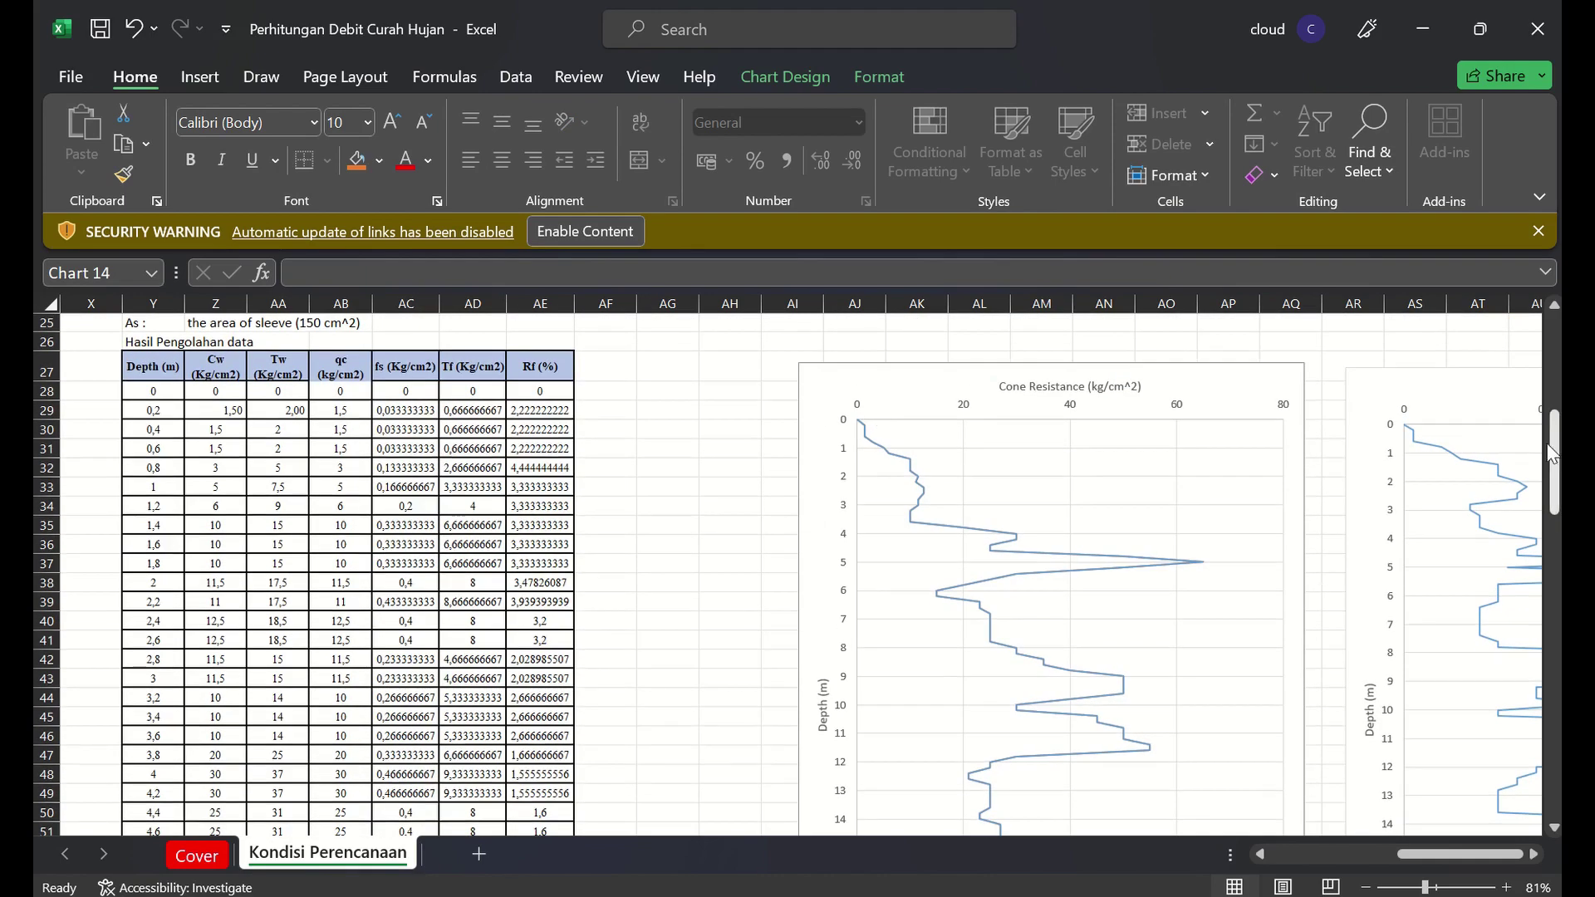
pyautogui.moveTo(1557, 474); pyautogui.dragTo(1555, 581)
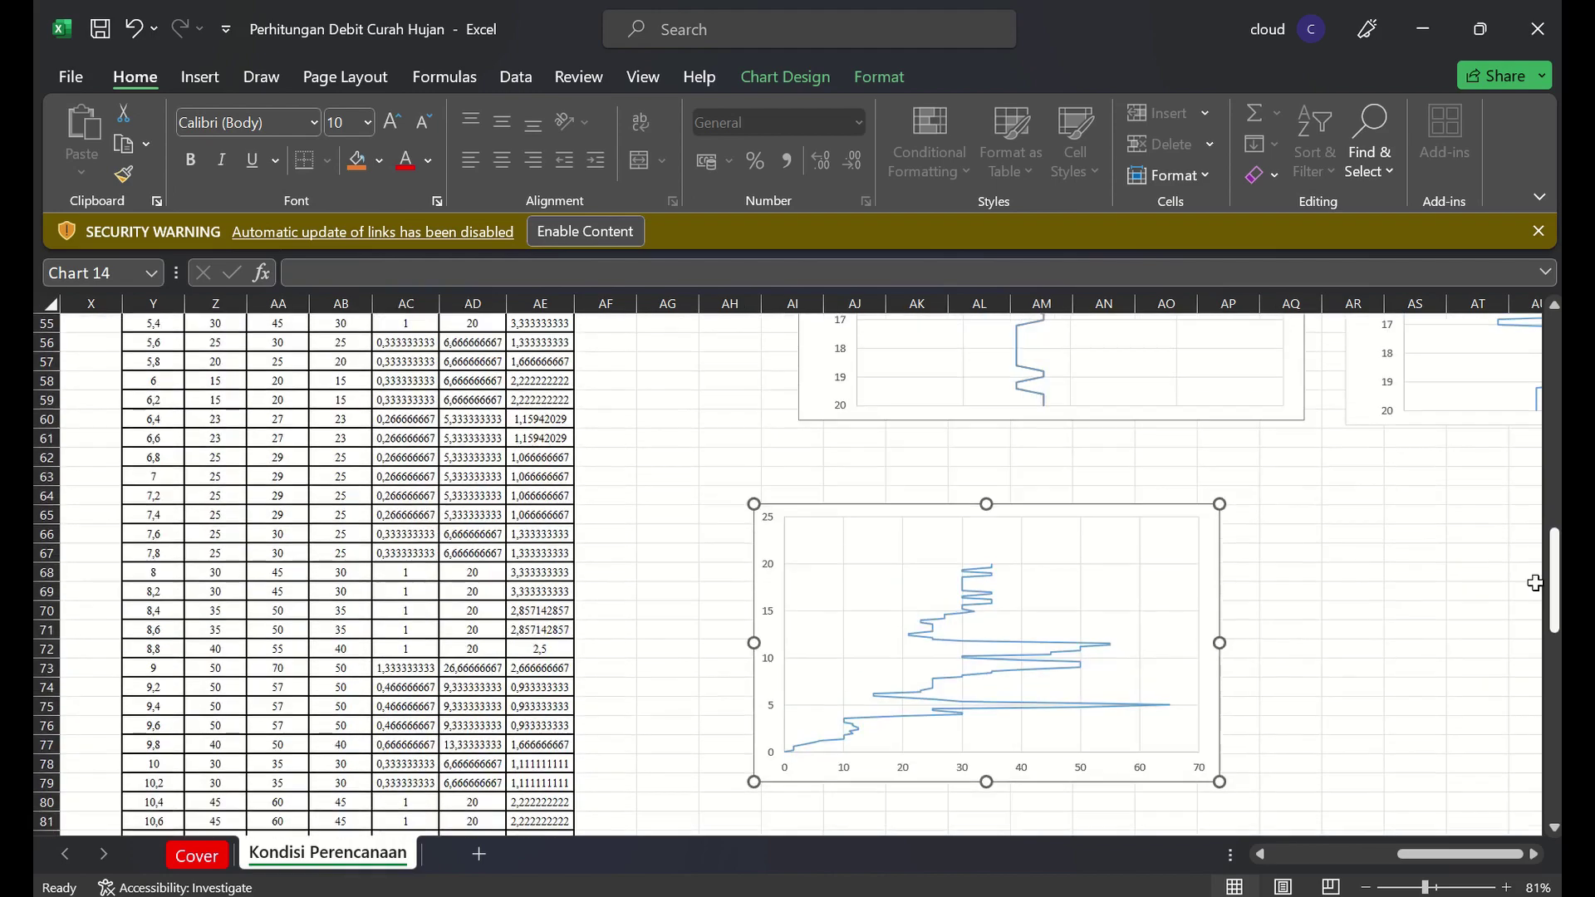
pyautogui.click(910, 767)
pyautogui.doubleClick(910, 767)
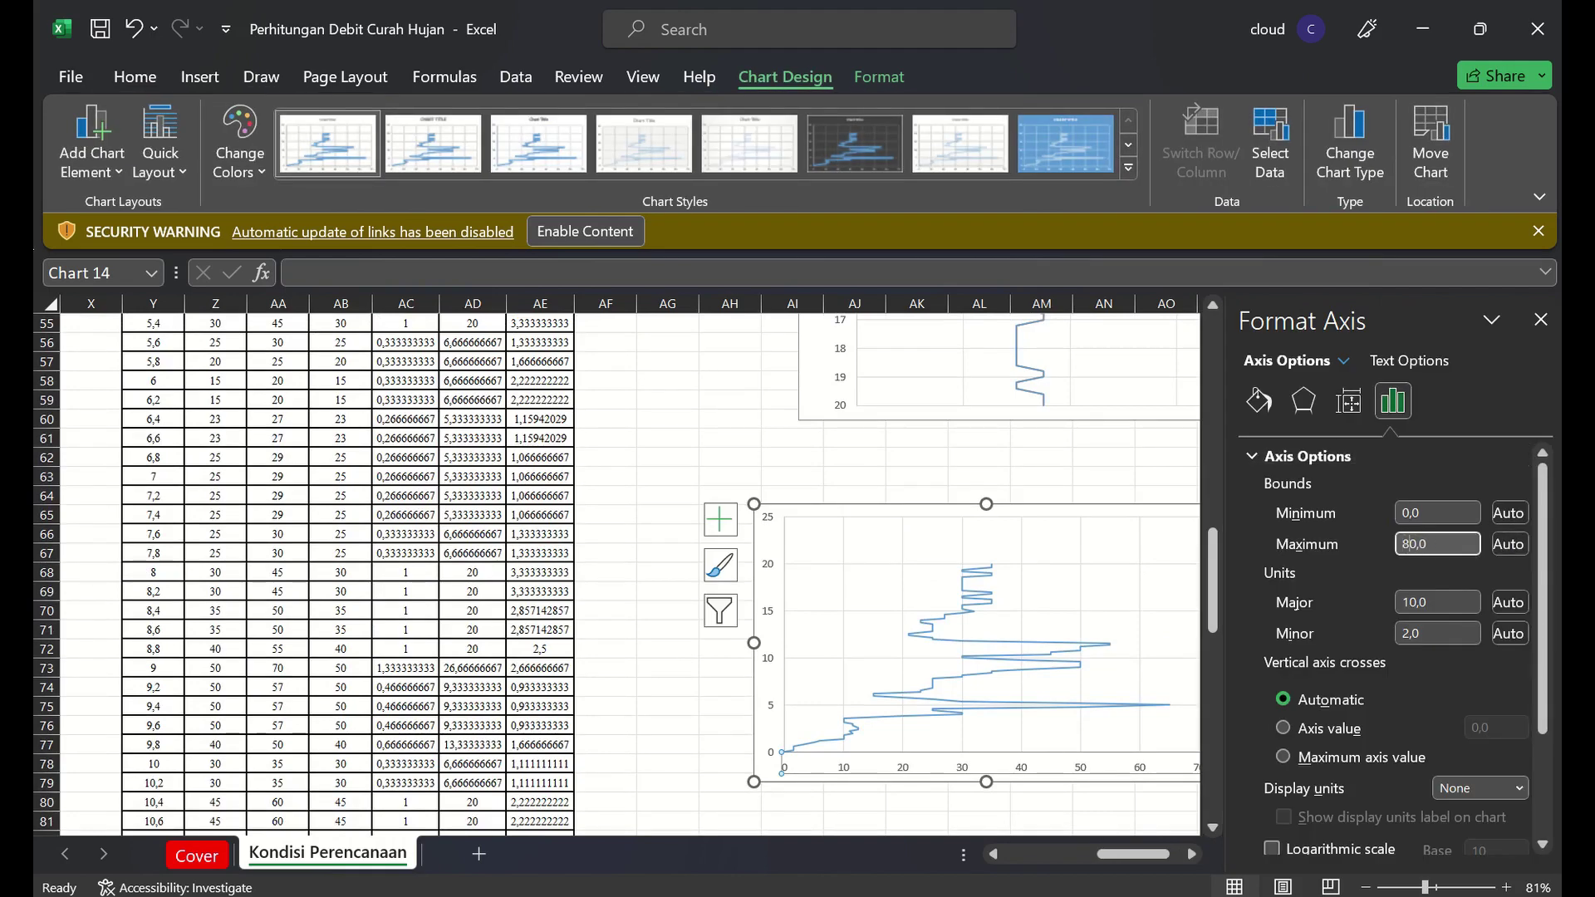
pyautogui.click(1422, 603)
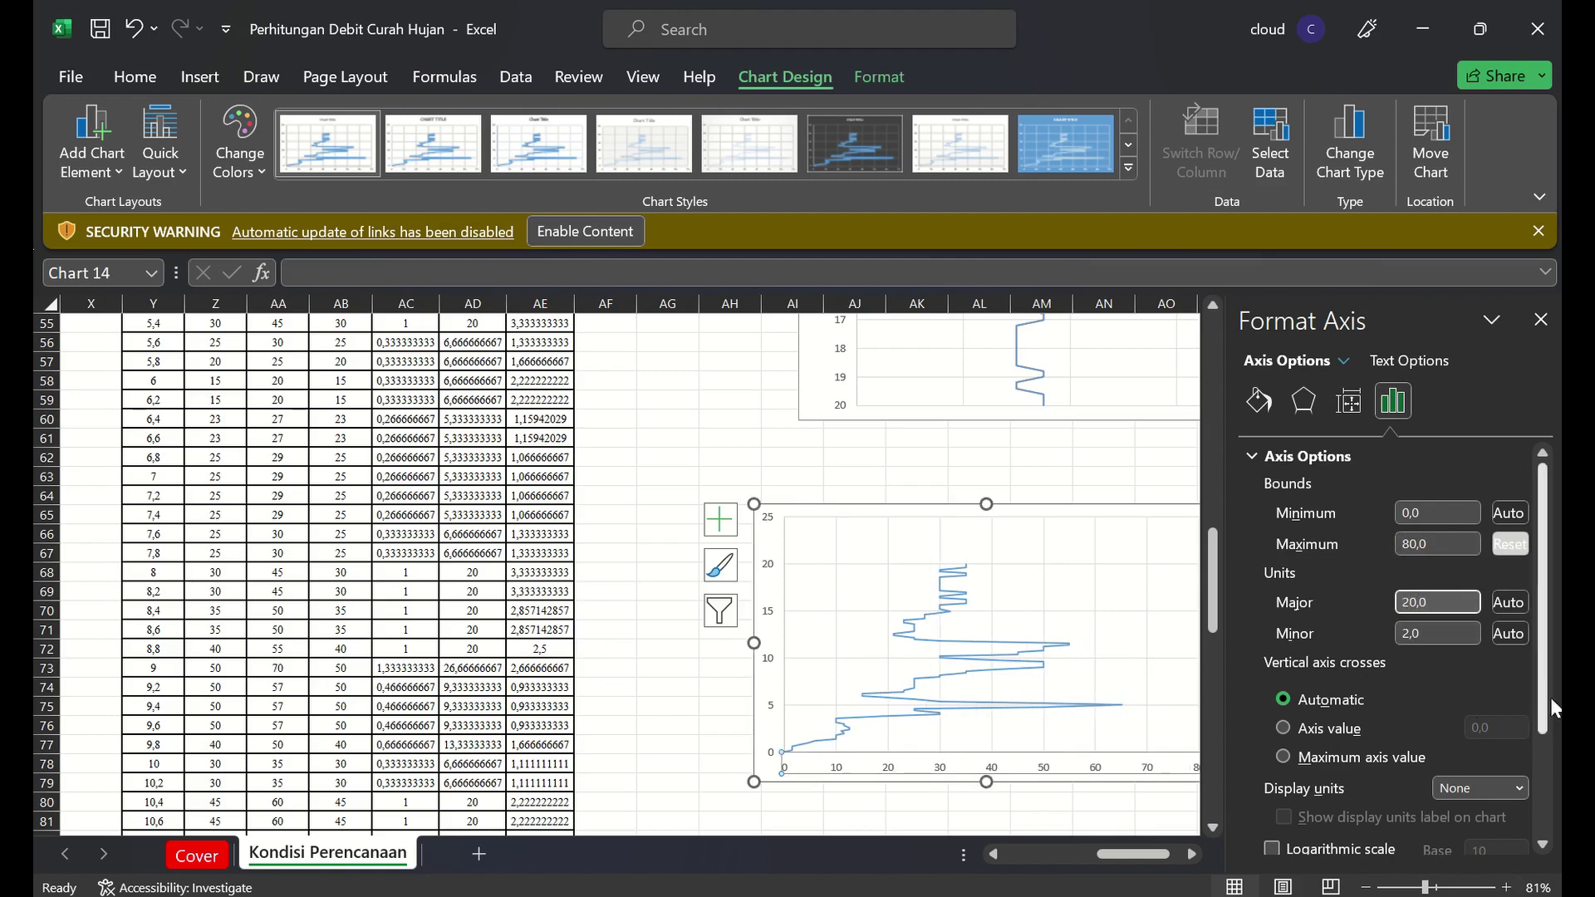
pyautogui.moveTo(1539, 724); pyautogui.dragTo(1533, 847)
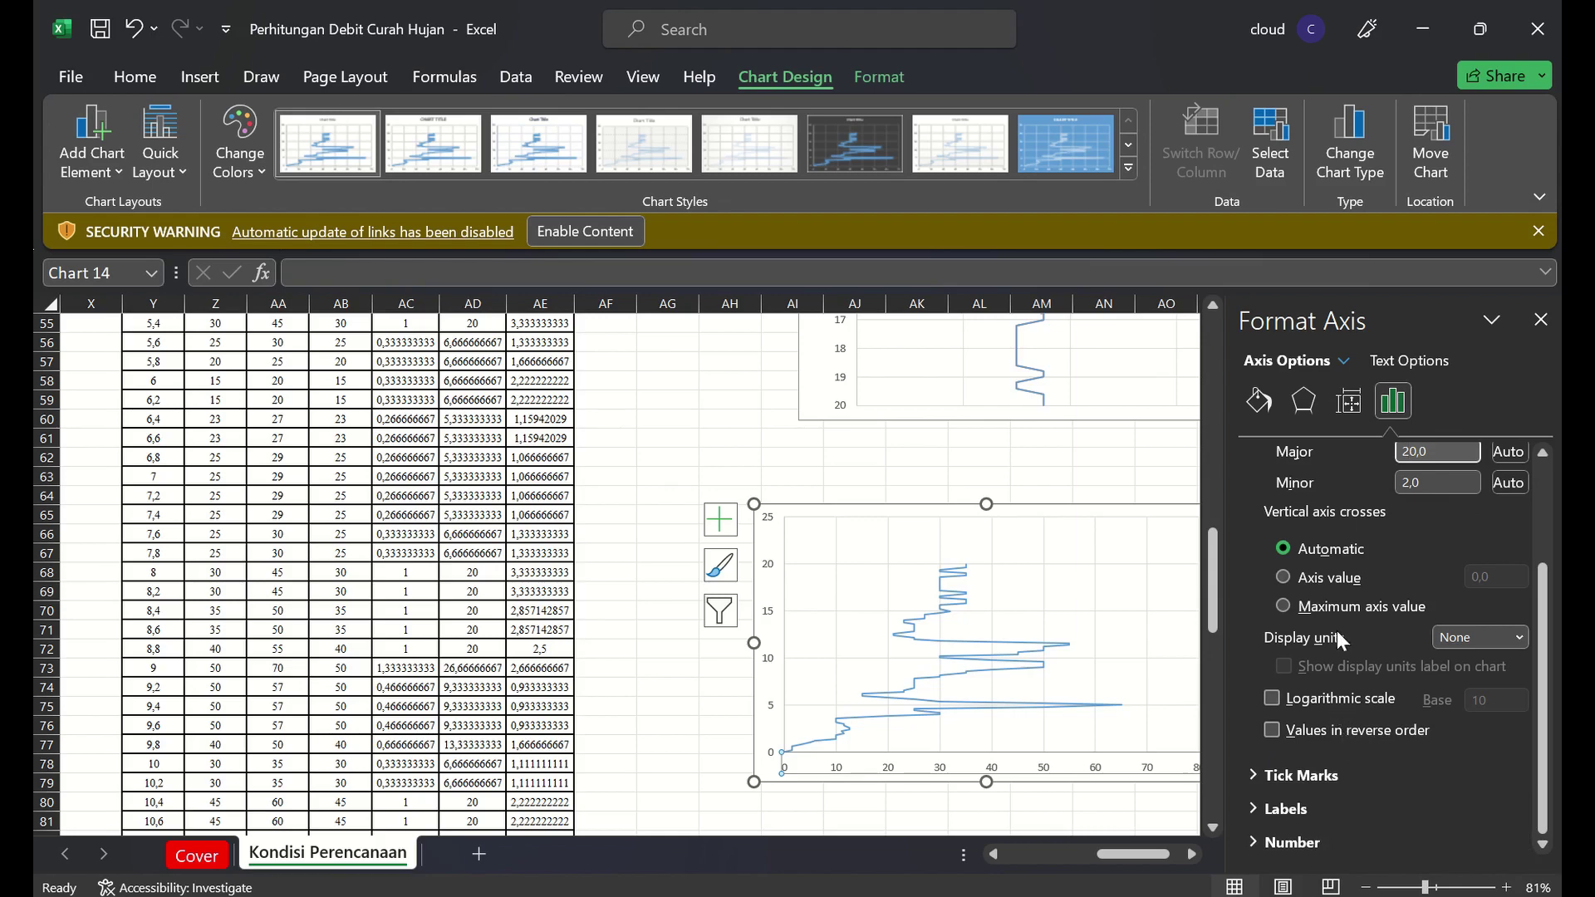
pyautogui.click(1318, 611)
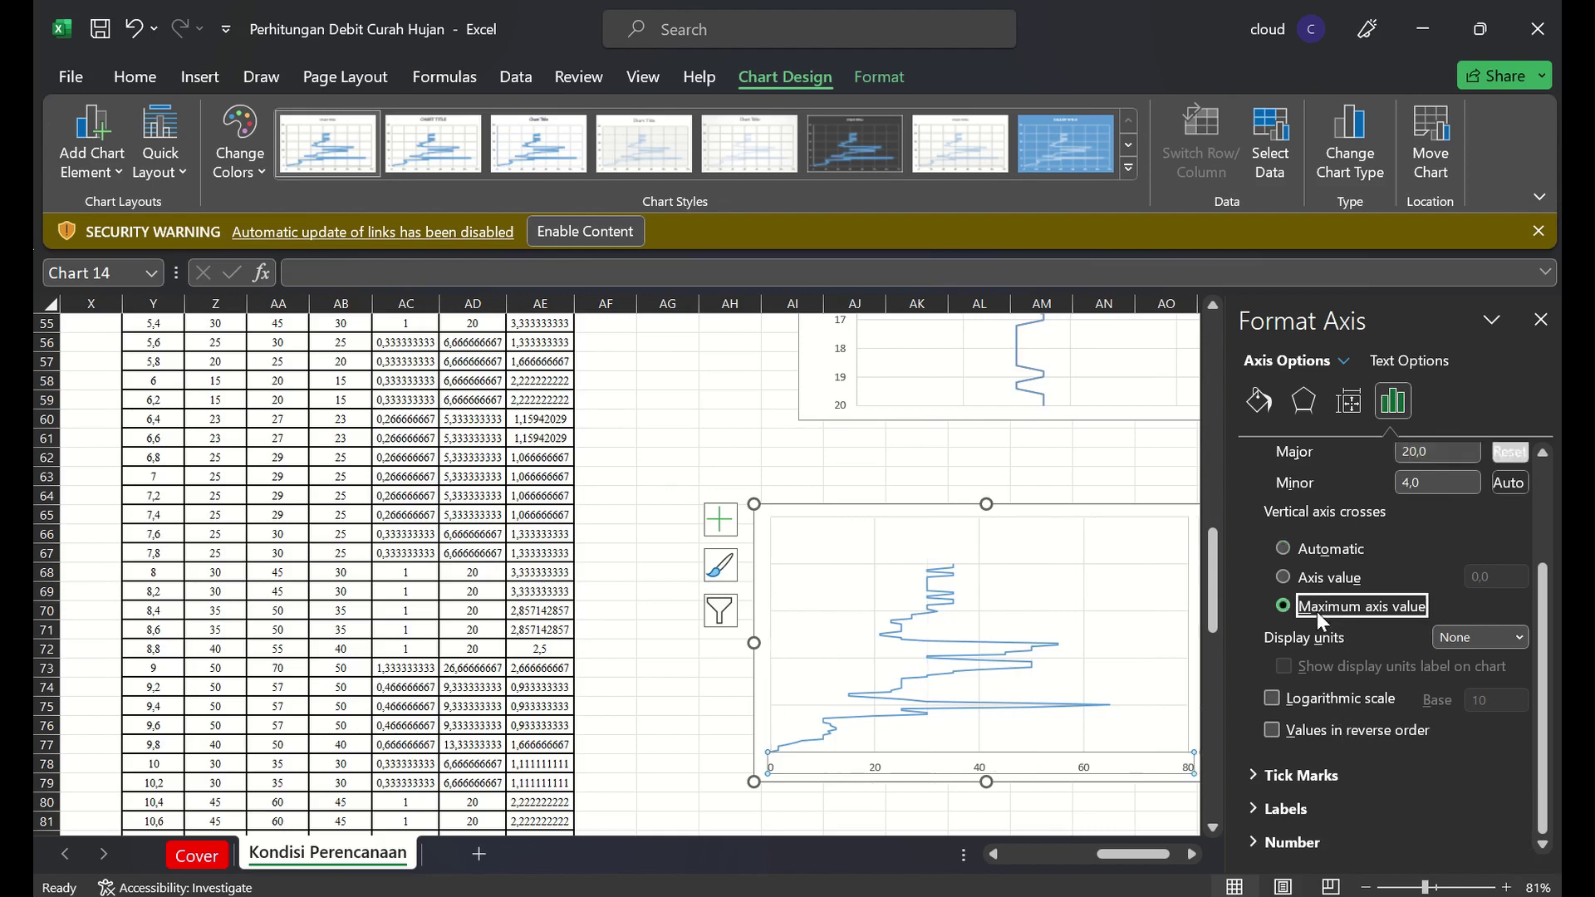
pyautogui.click(1305, 555)
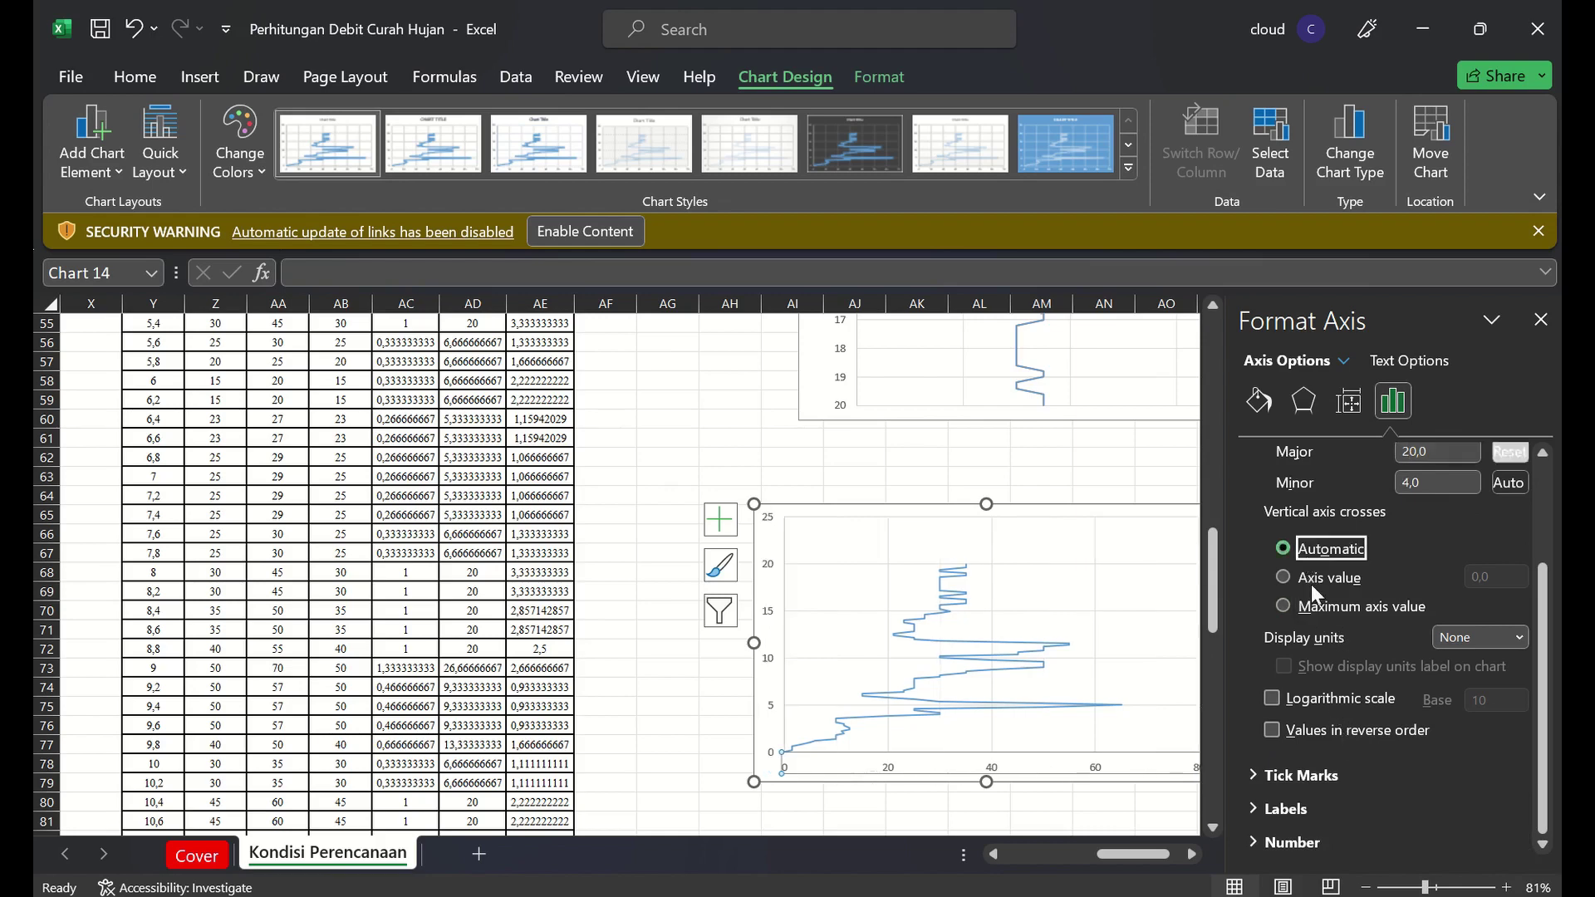
pyautogui.click(1327, 731)
pyautogui.click(1324, 728)
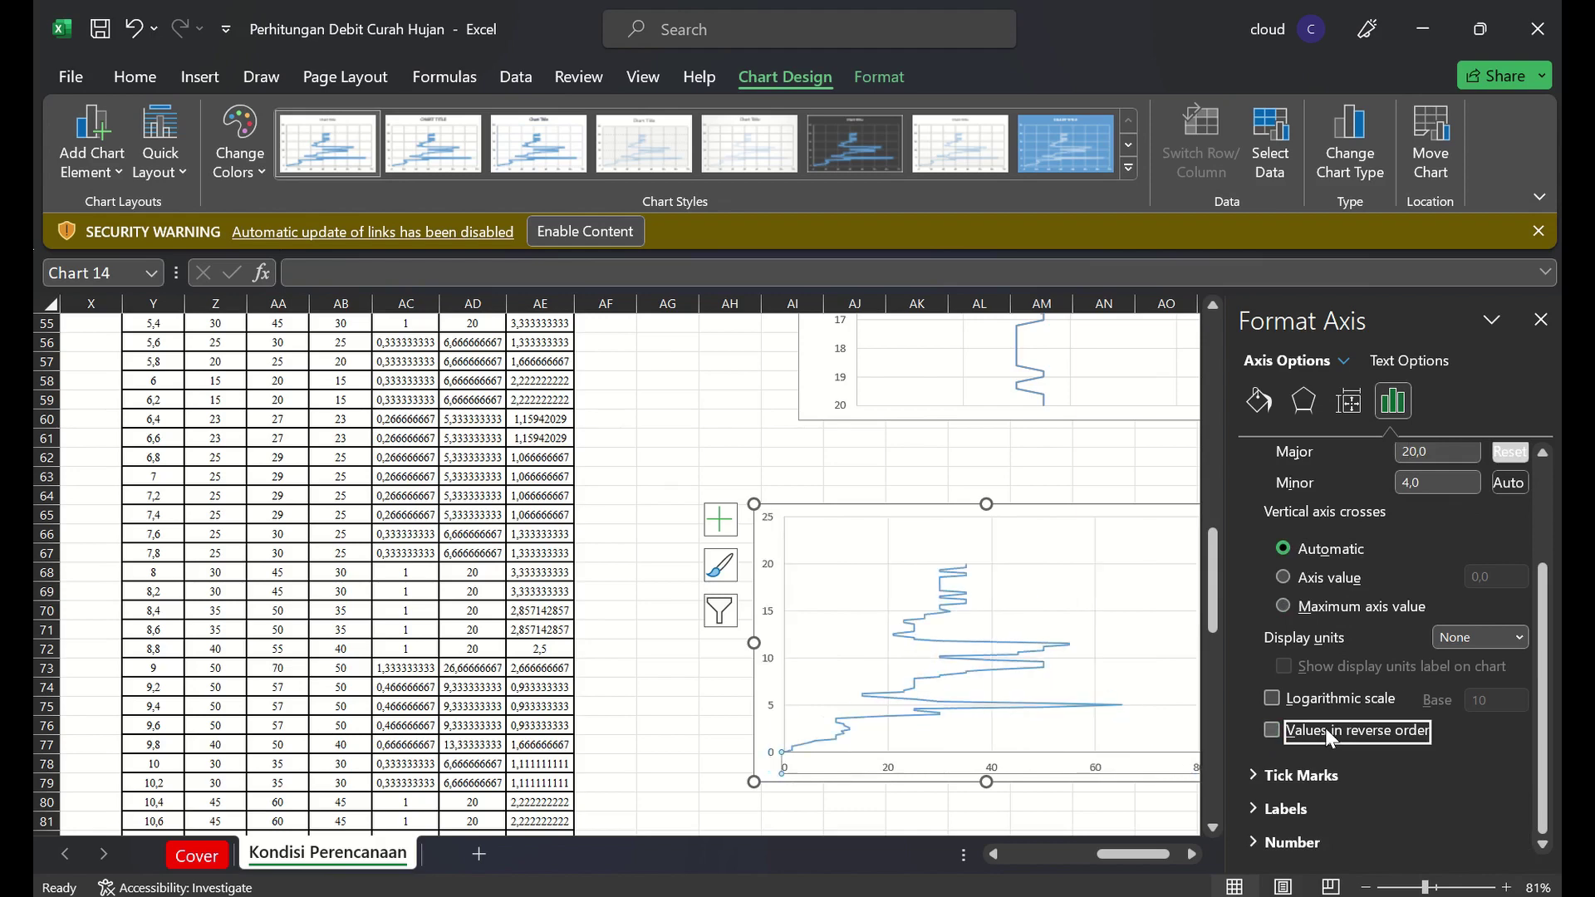
pyautogui.scroll(3, 1542, 721)
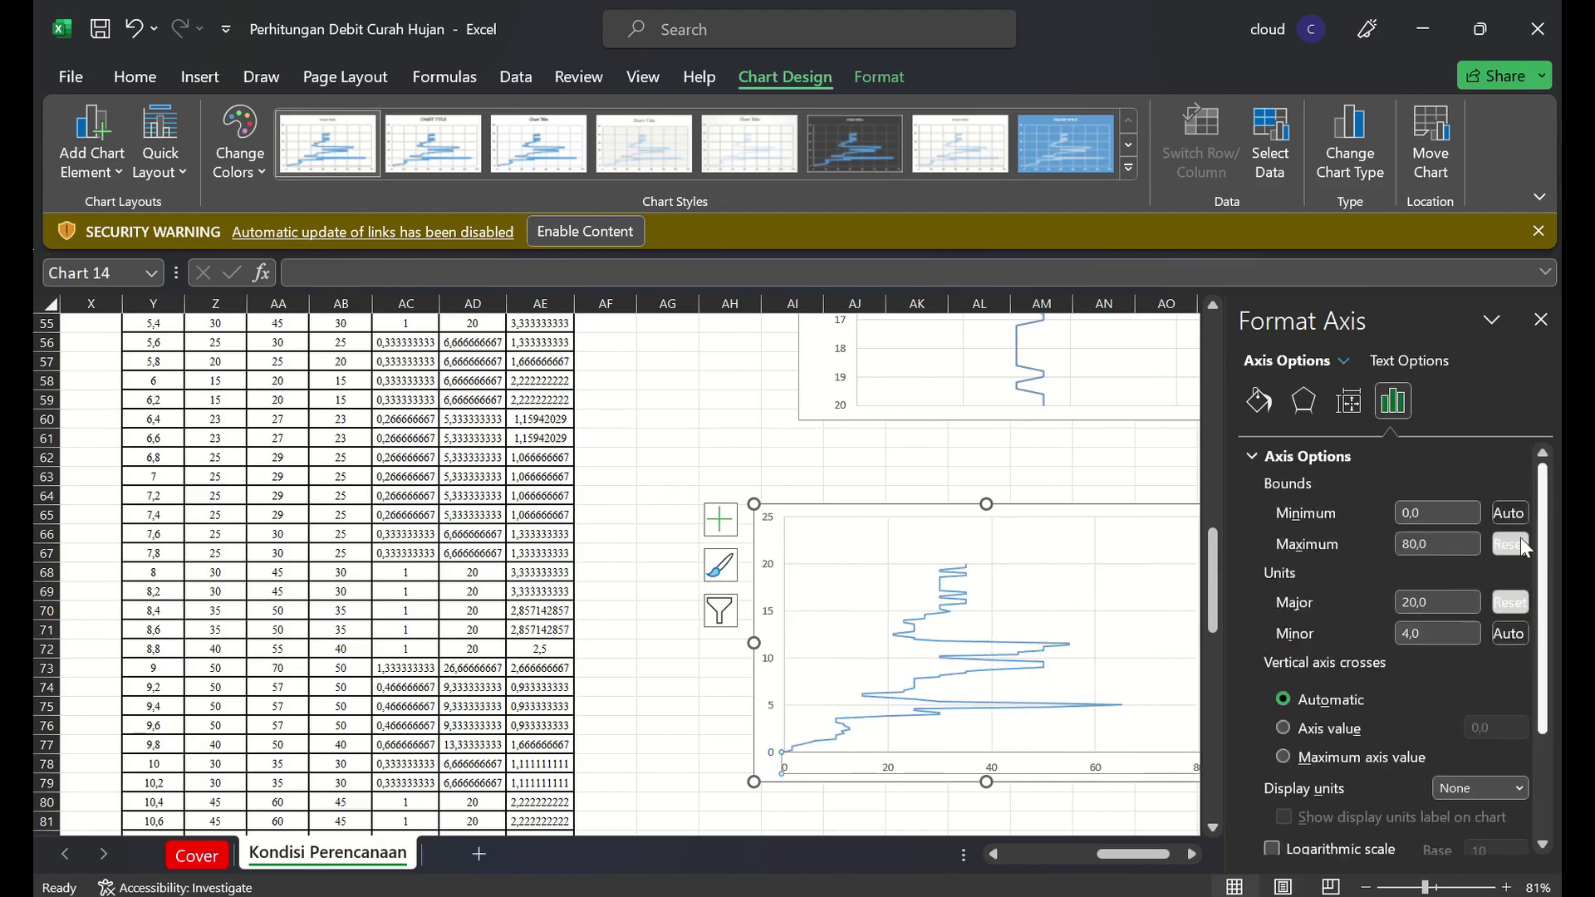
# Set the new chart's vertical axis to maximum 20 and major unit 1 with values in reverse order, and save the workbook
pyautogui.click(775, 671)
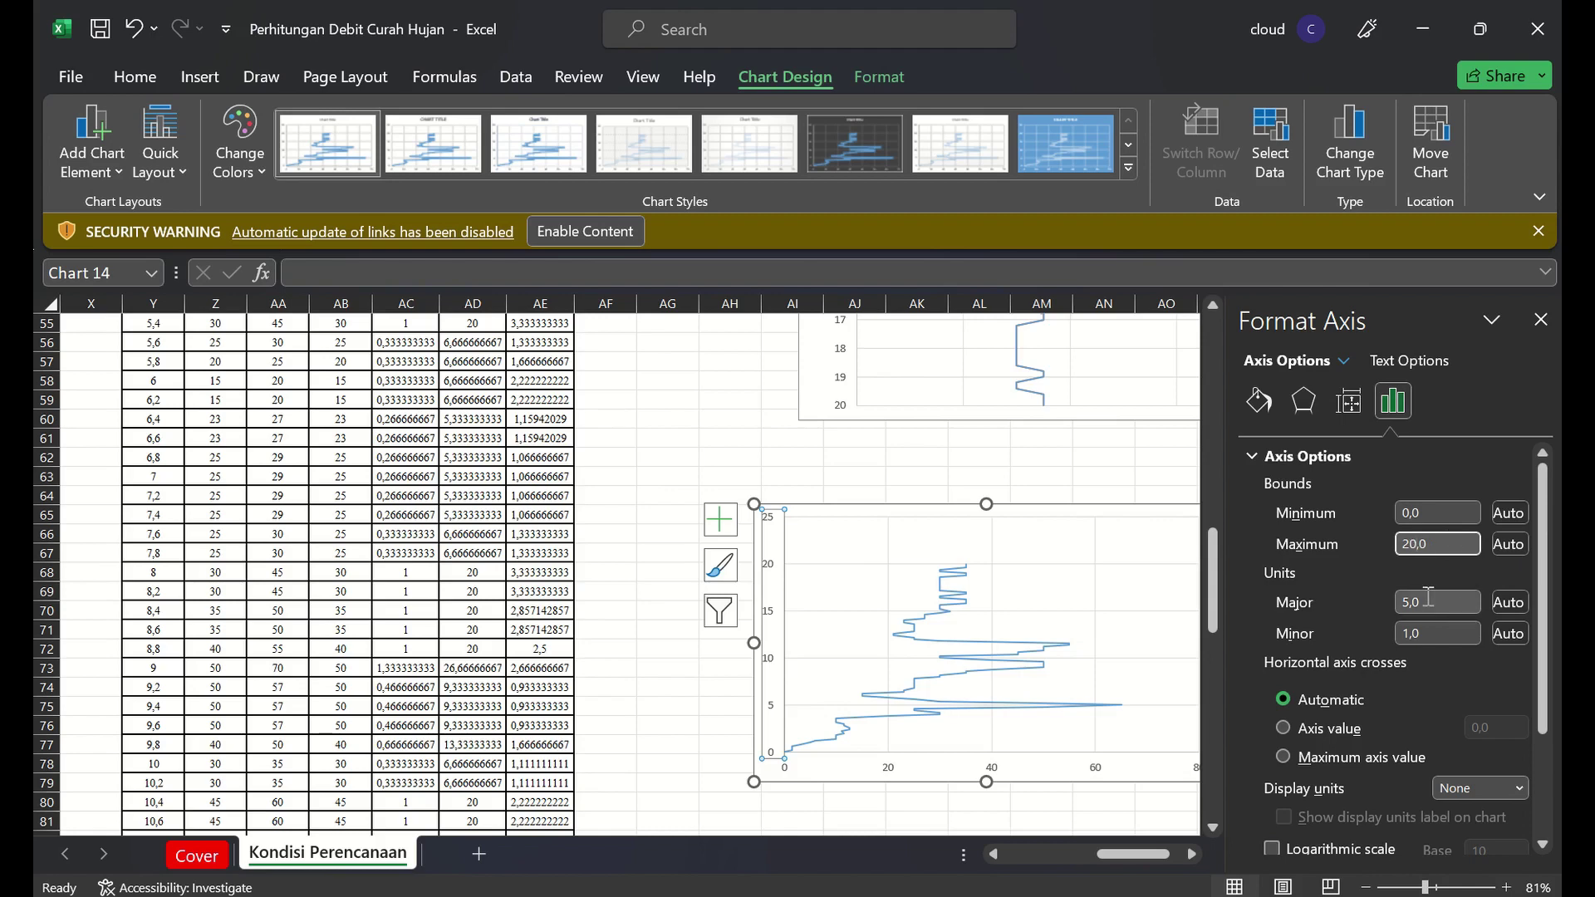
pyautogui.click(1428, 596)
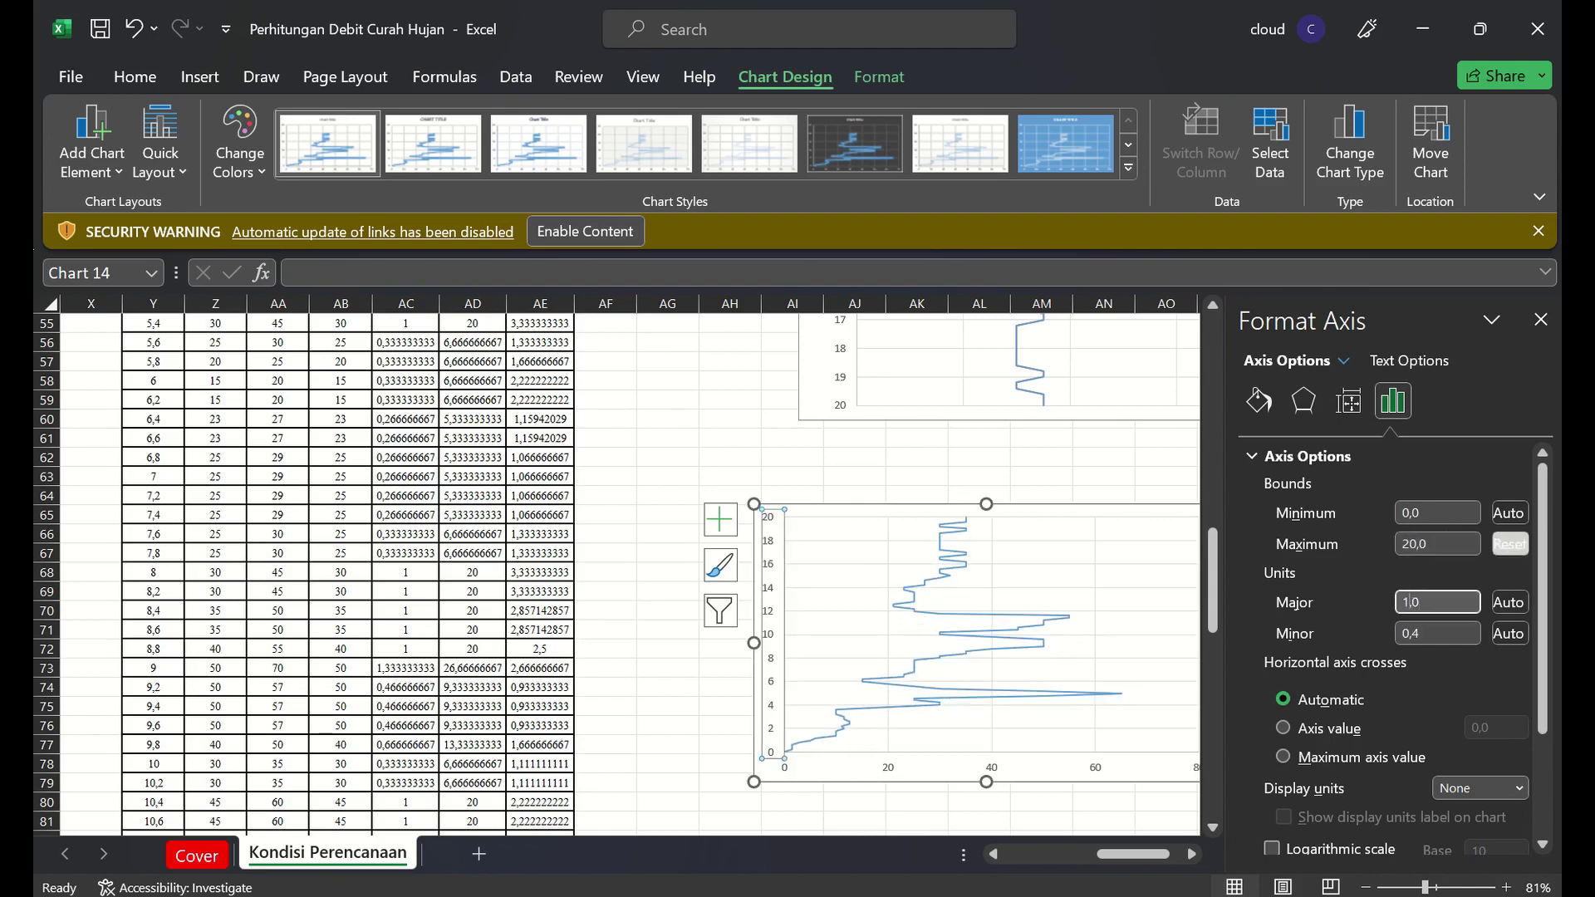
pyautogui.scroll(-3, 1367, 731)
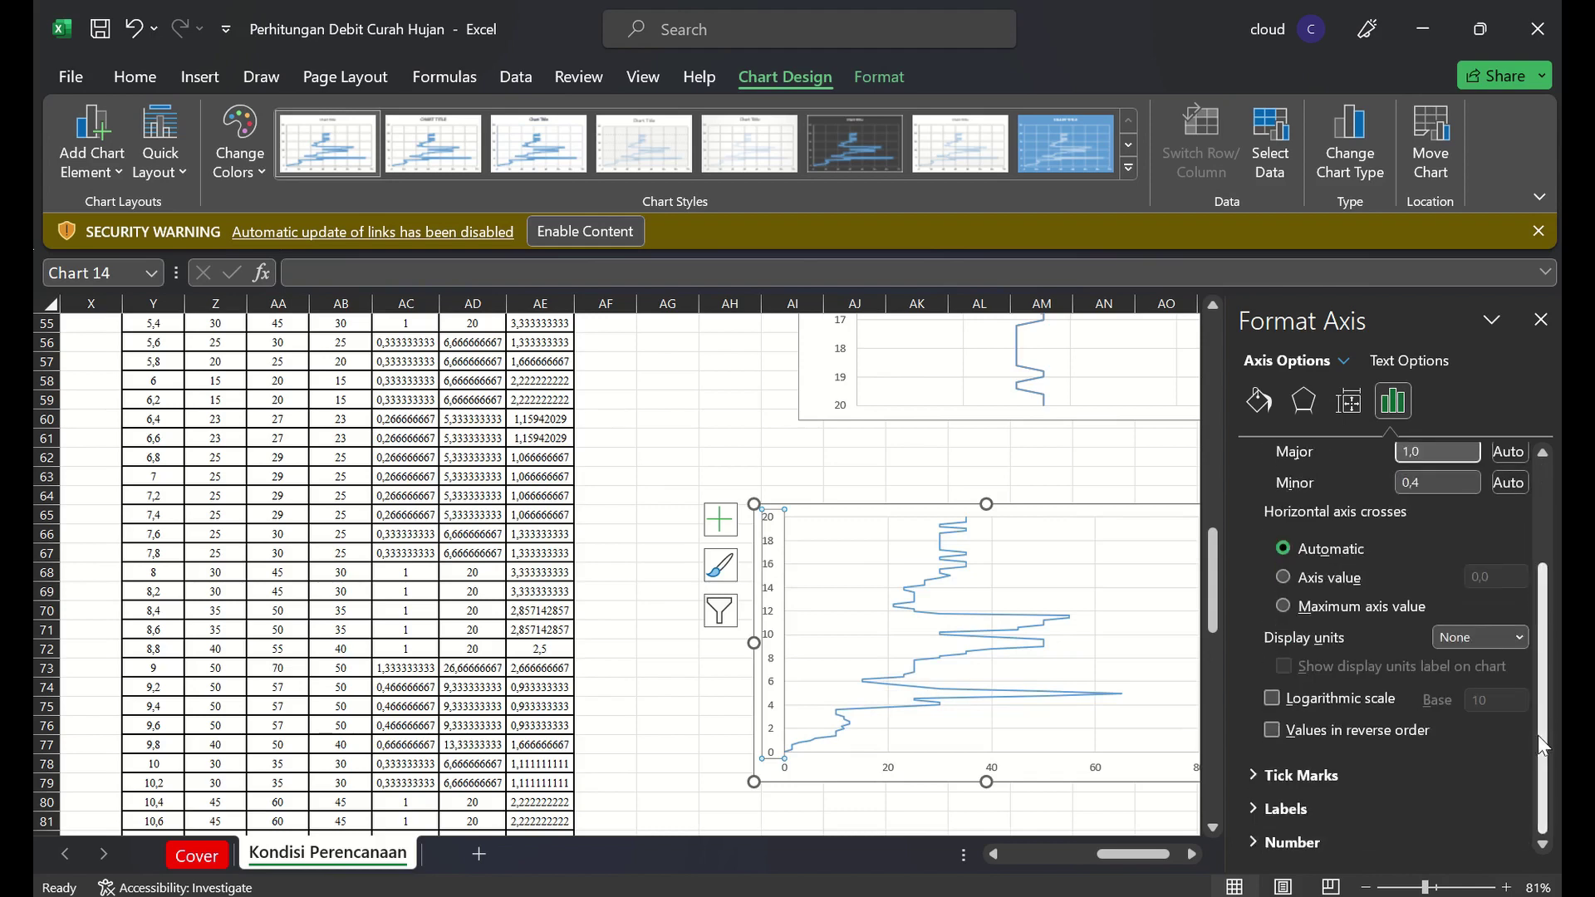
pyautogui.click(1367, 725)
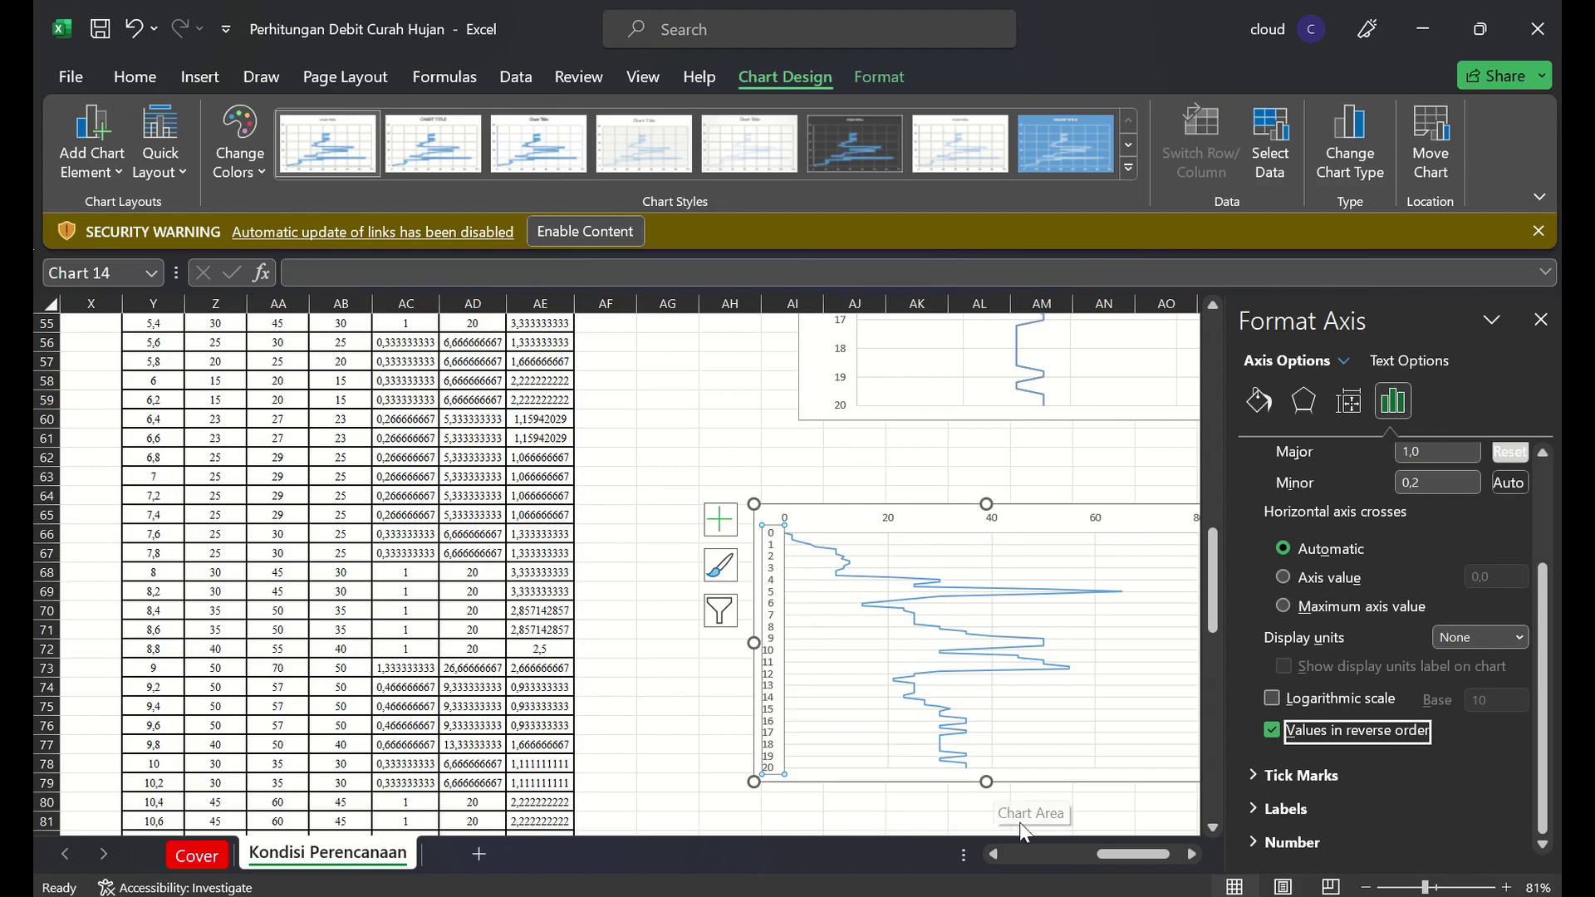
pyautogui.hotkey('ctrl', 's')
# Stretch the new chart downward to a height of about 12.15 cm and close its formatting options
pyautogui.click(988, 781)
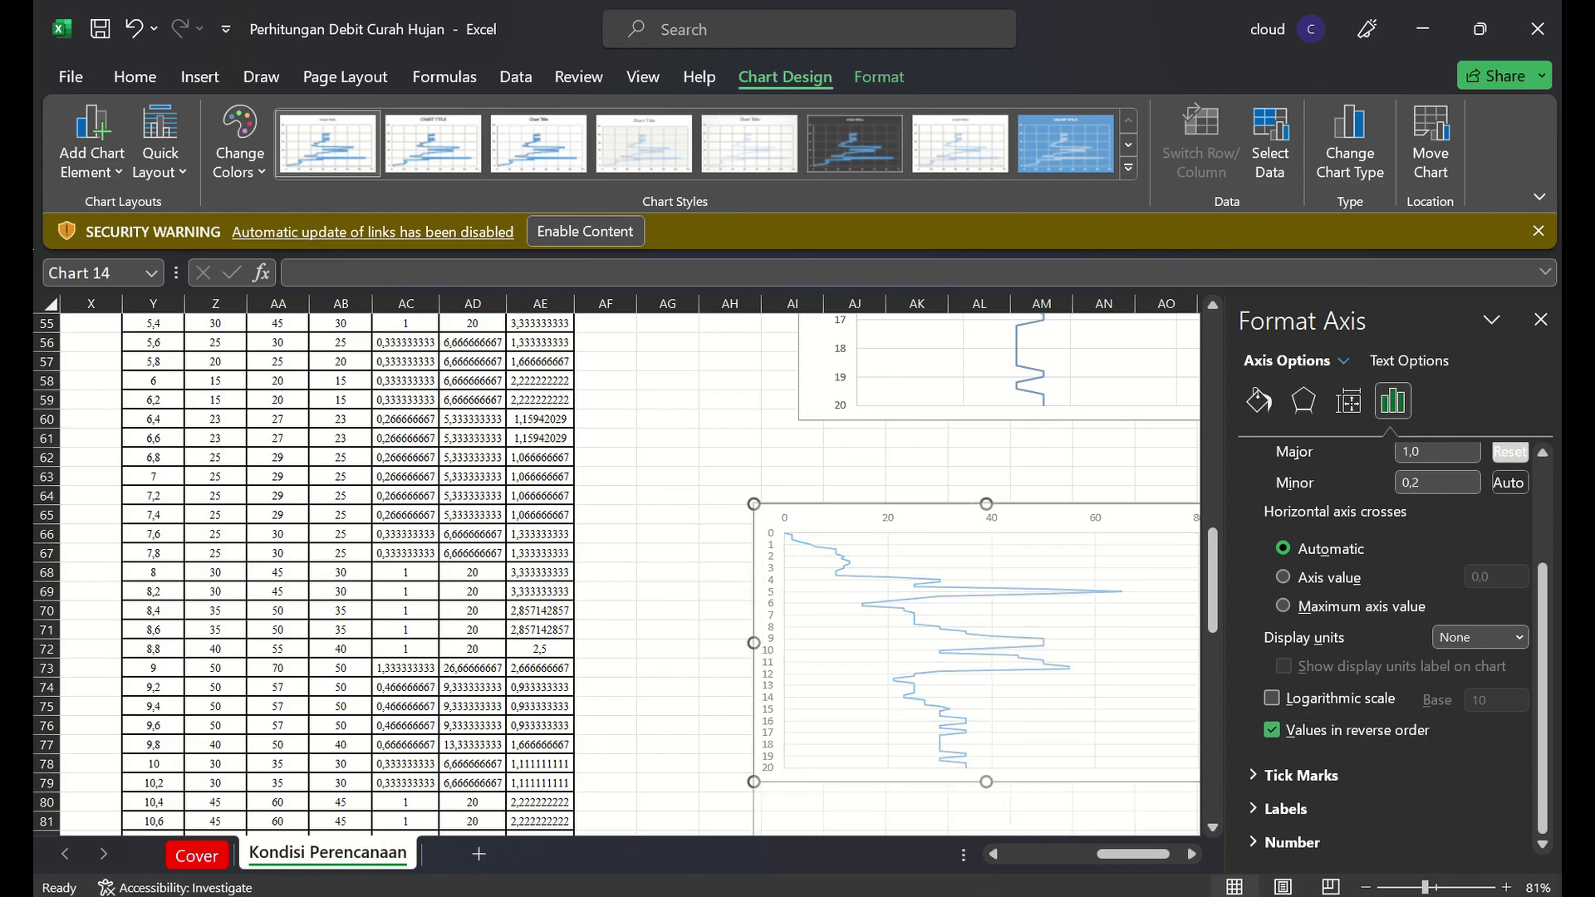
pyautogui.moveTo(1214, 625)
pyautogui.mouseDown()
pyautogui.moveTo(1212, 731)
pyautogui.moveTo(1211, 615)
pyautogui.mouseUp()
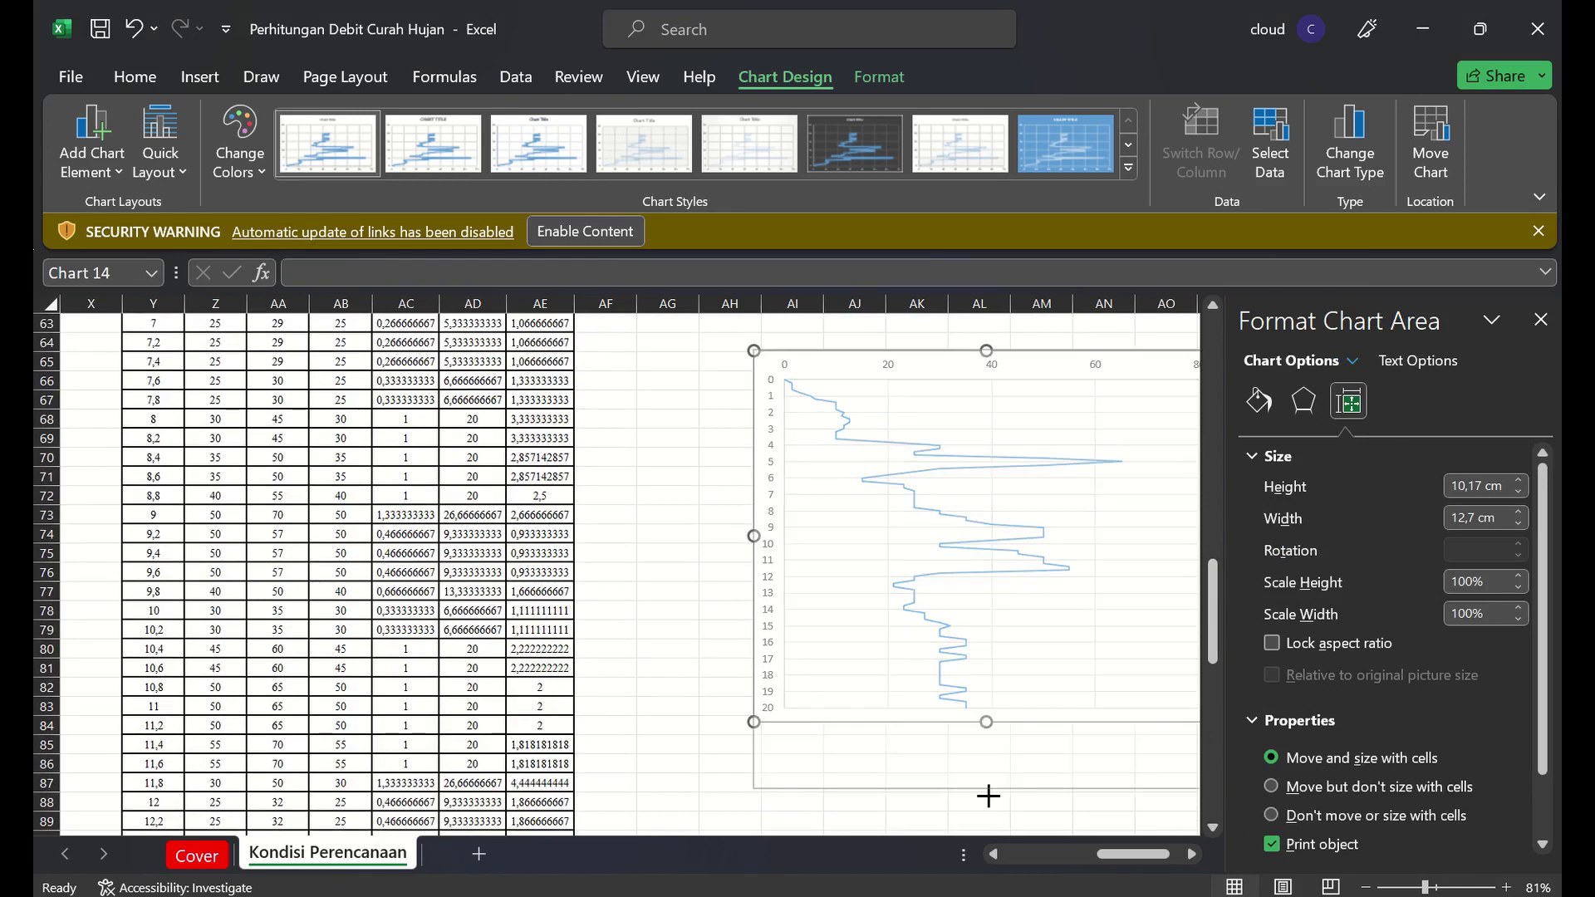
pyautogui.moveTo(989, 796); pyautogui.dragTo(988, 797)
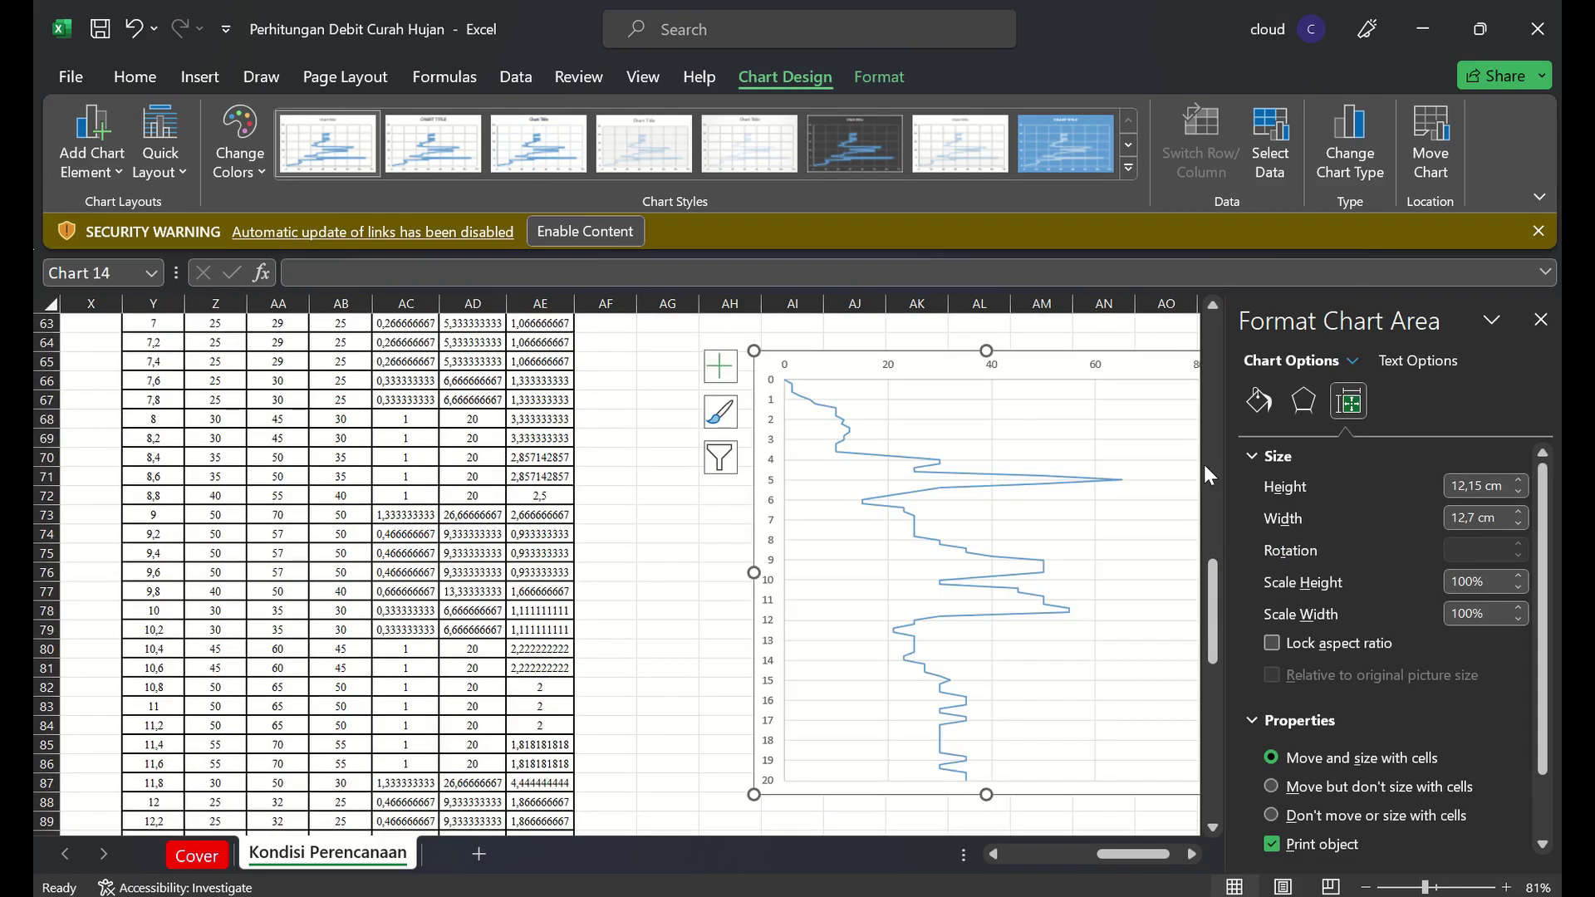
pyautogui.click(1540, 320)
pyautogui.moveTo(1556, 553); pyautogui.dragTo(1555, 535)
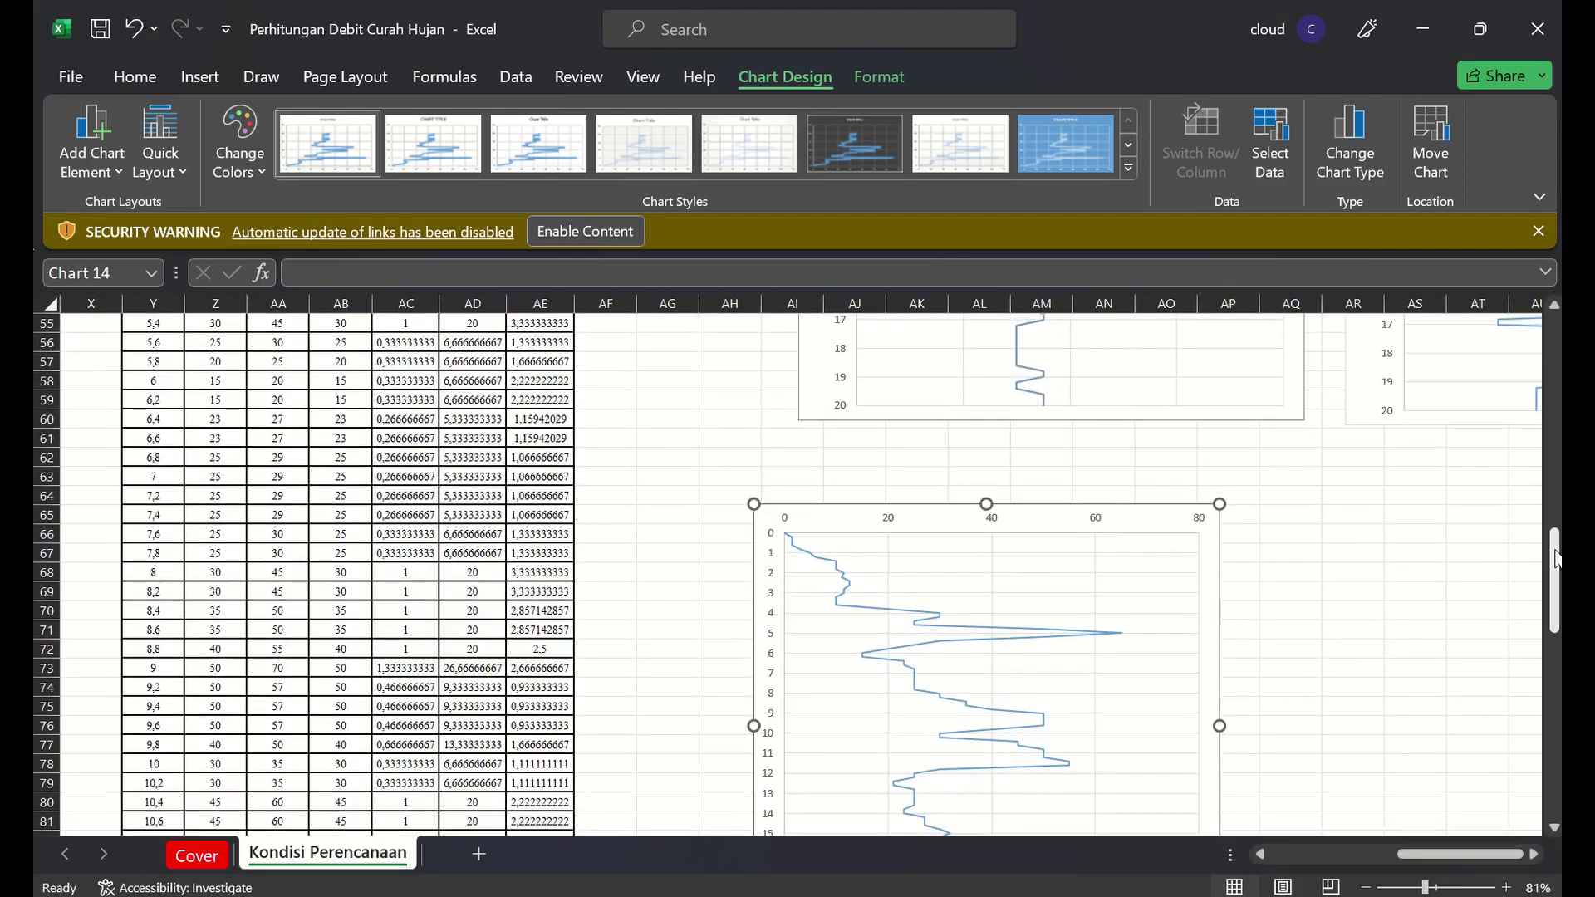
# Add axis titles to the new qc chart and title its horizontal axis "Qonus Resistance (kg/cm^2)"
pyautogui.click(1250, 520)
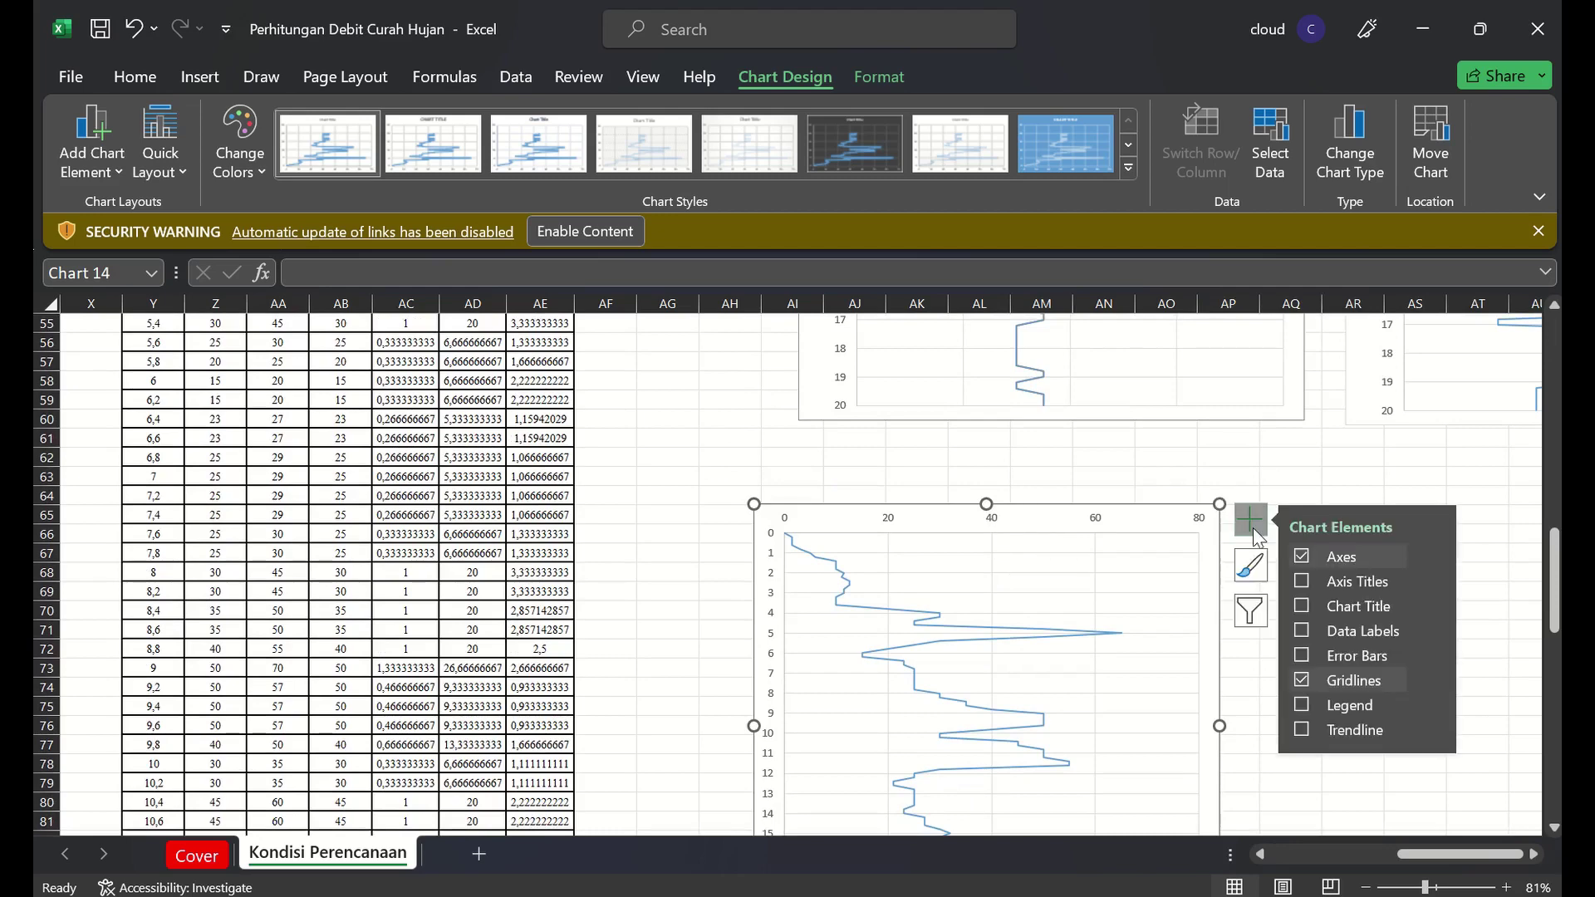
pyautogui.click(1313, 590)
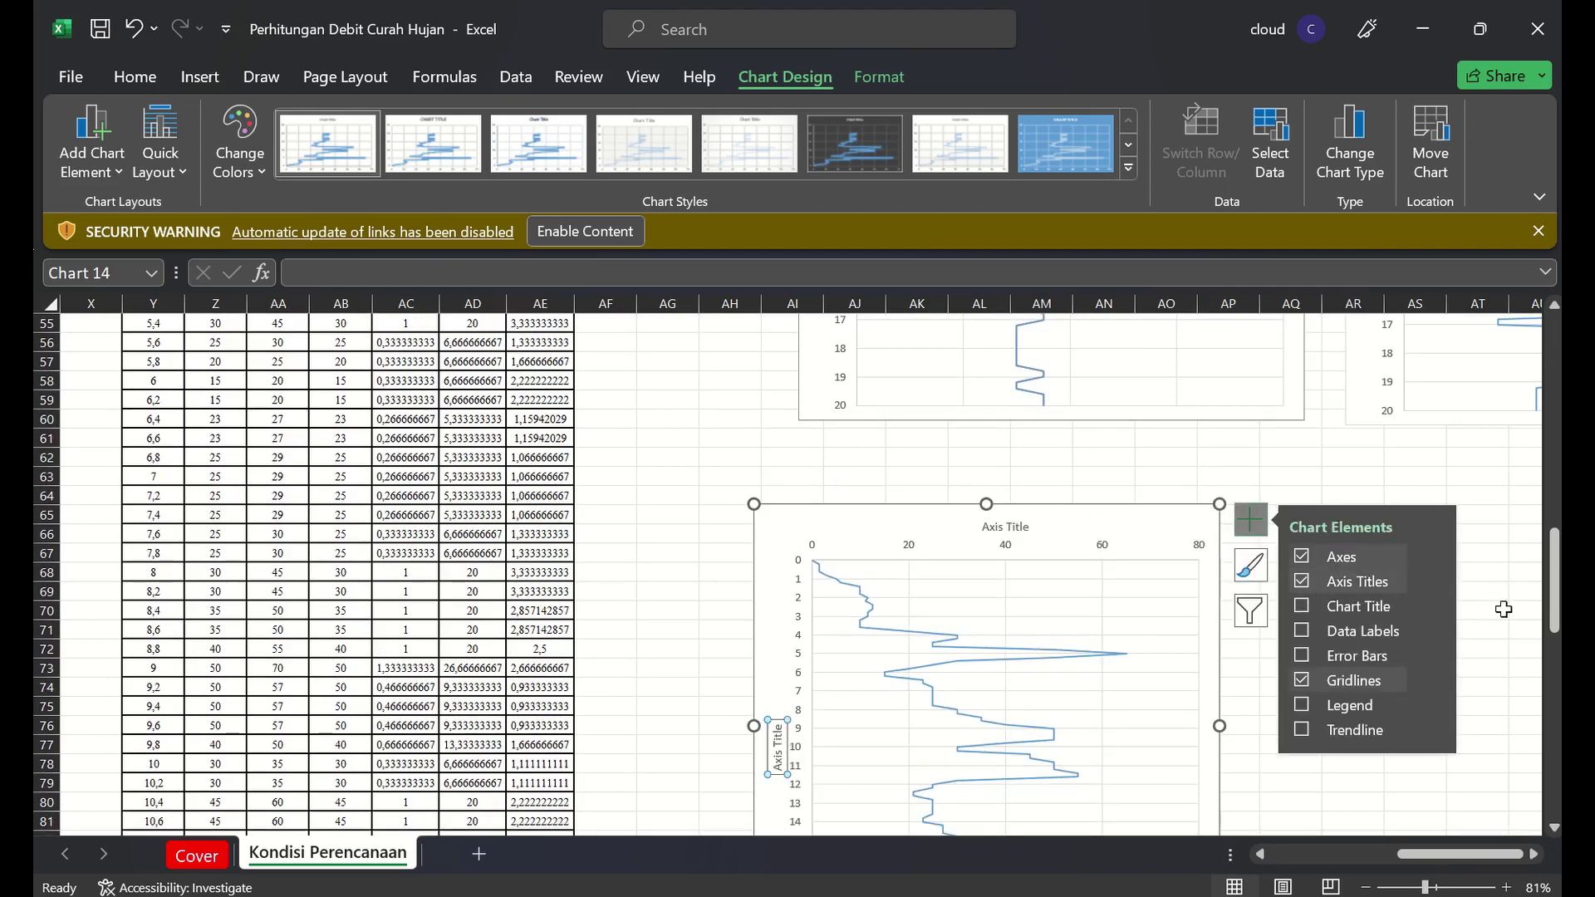
pyautogui.click(1006, 529)
pyautogui.tripleClick(1006, 529)
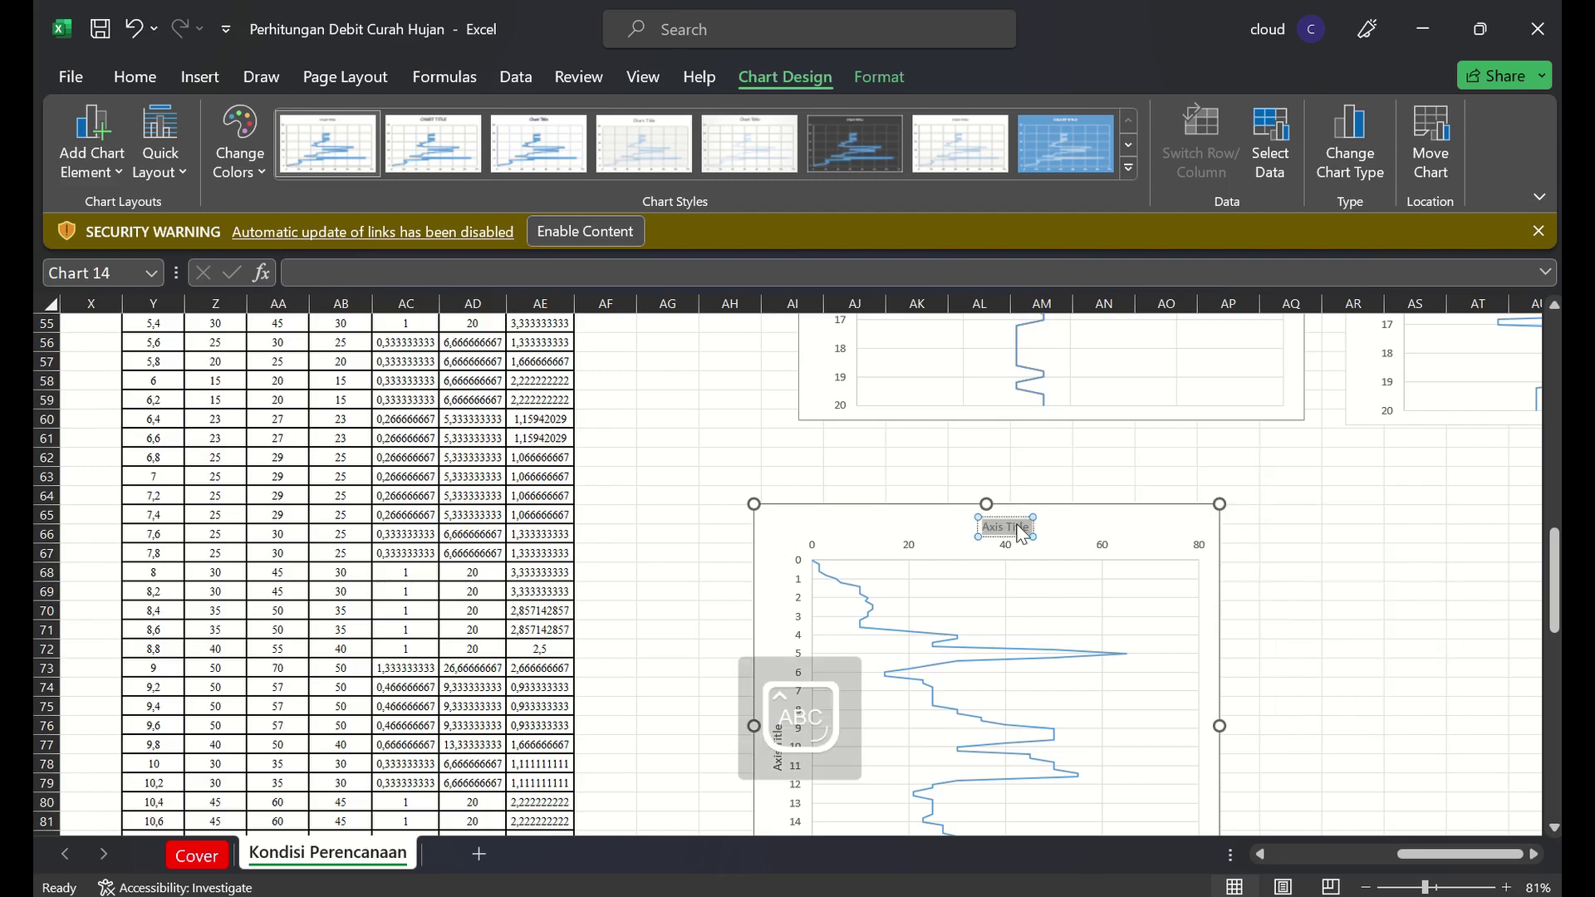
pyautogui.write('Q')
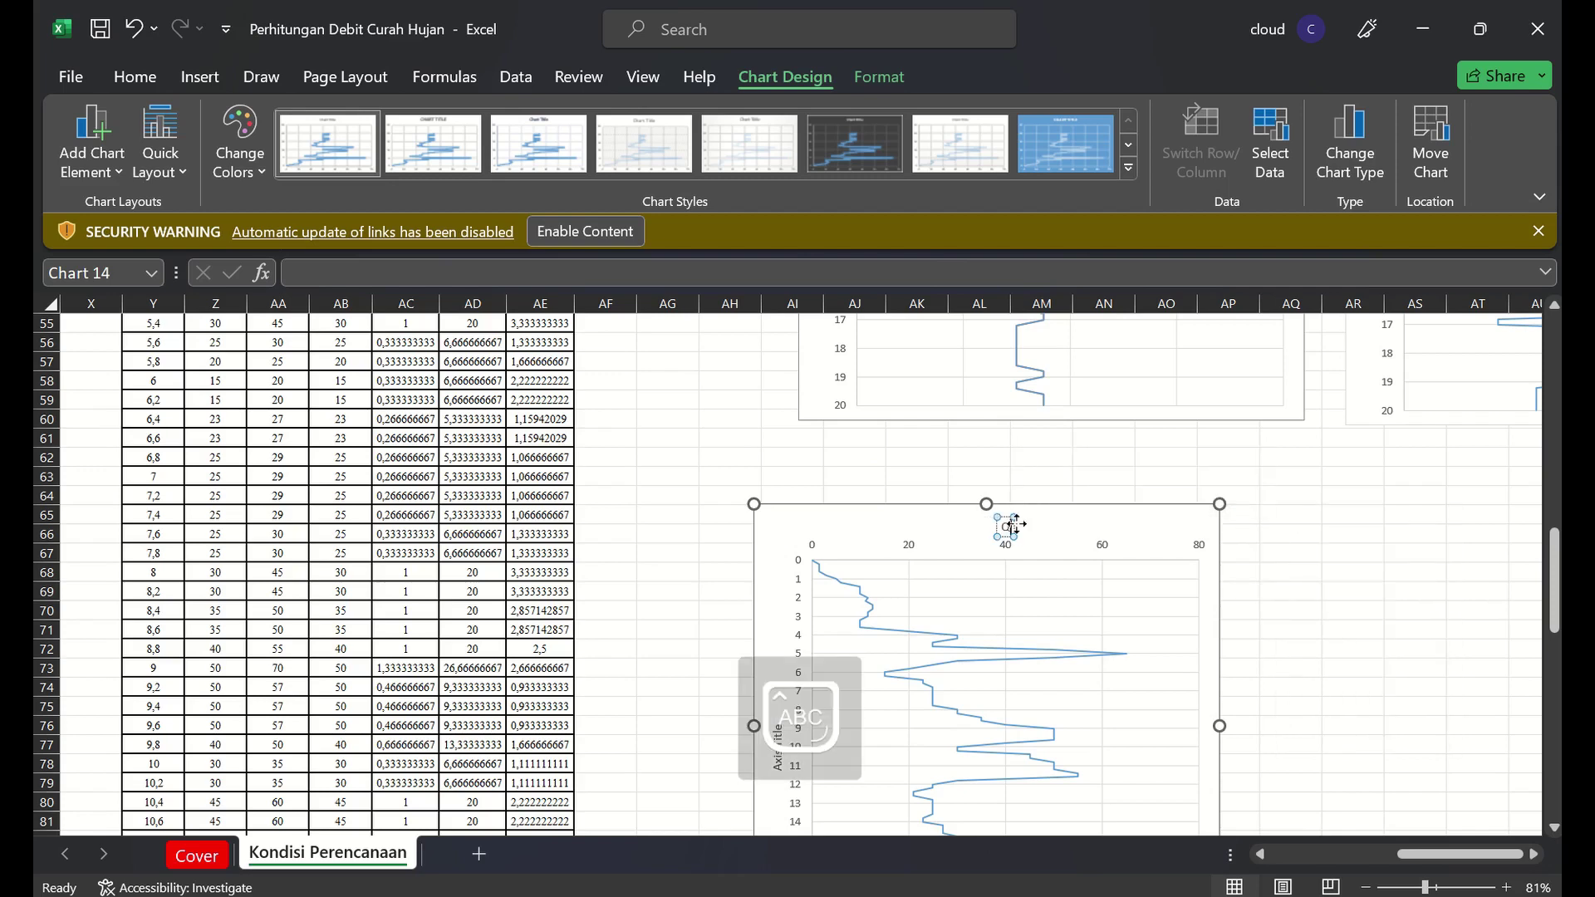
pyautogui.write('onus Resi')
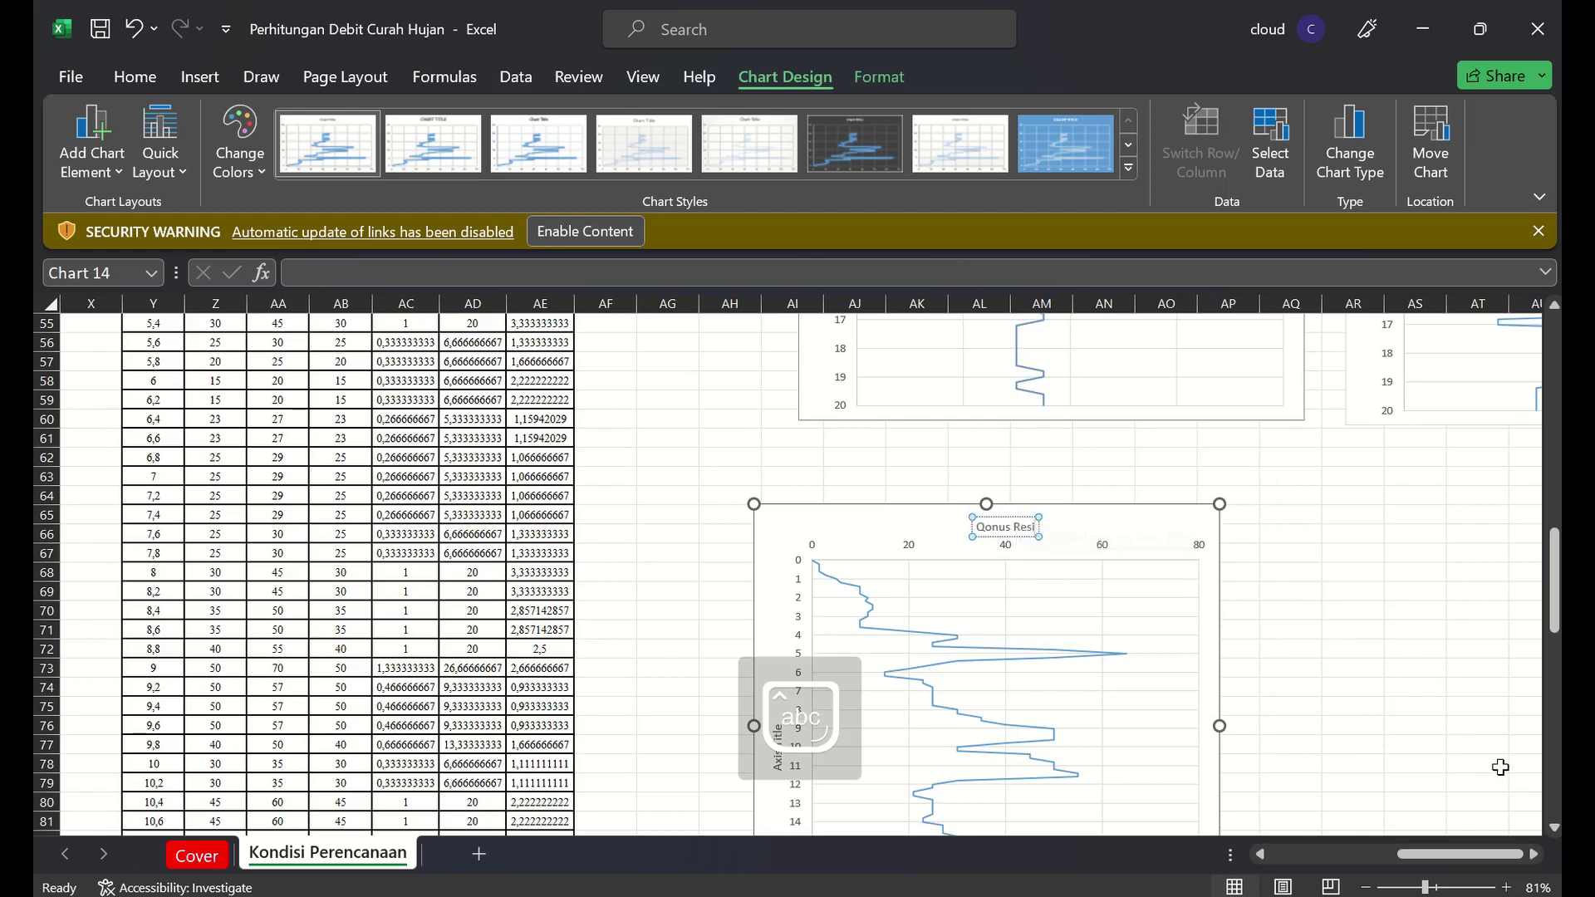
pyautogui.write('stance')
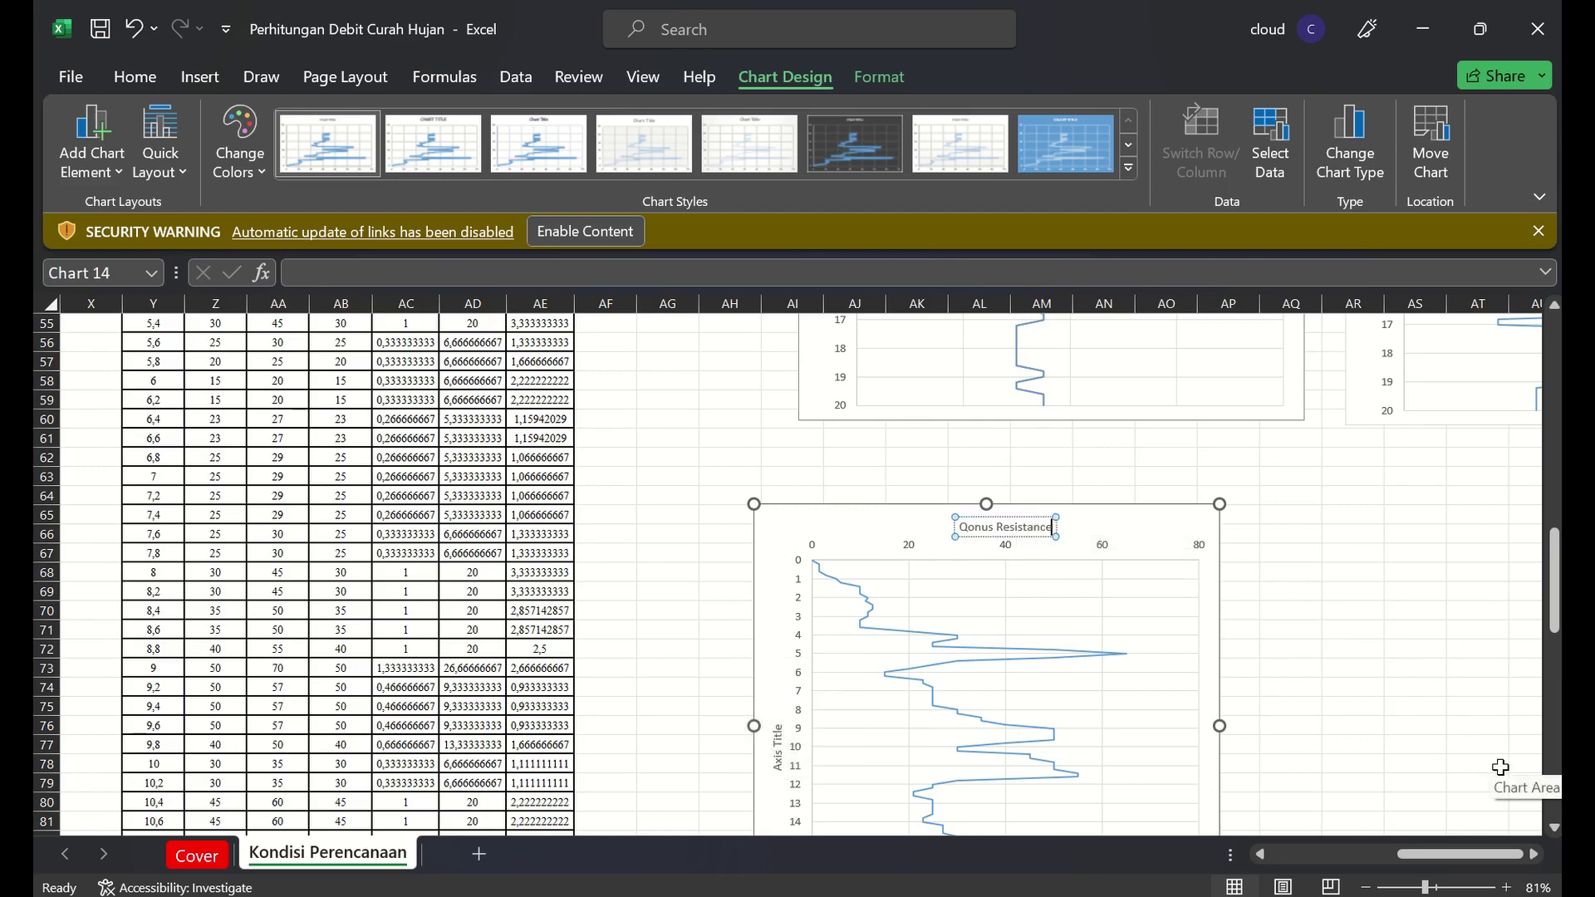
pyautogui.write(' (k')
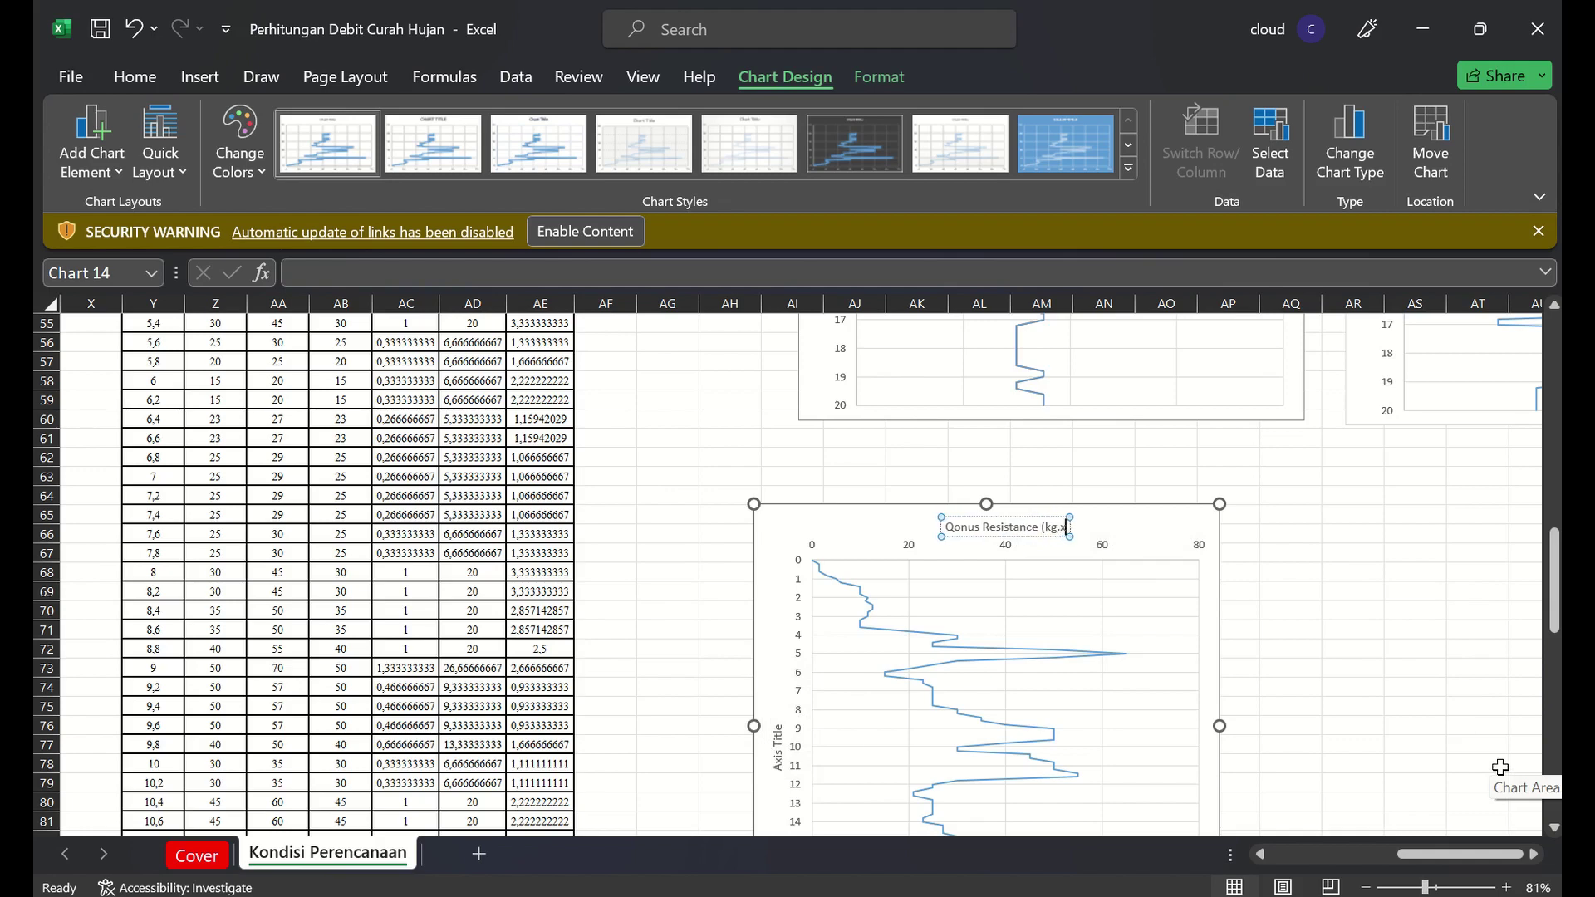
pyautogui.write('g/cm2')
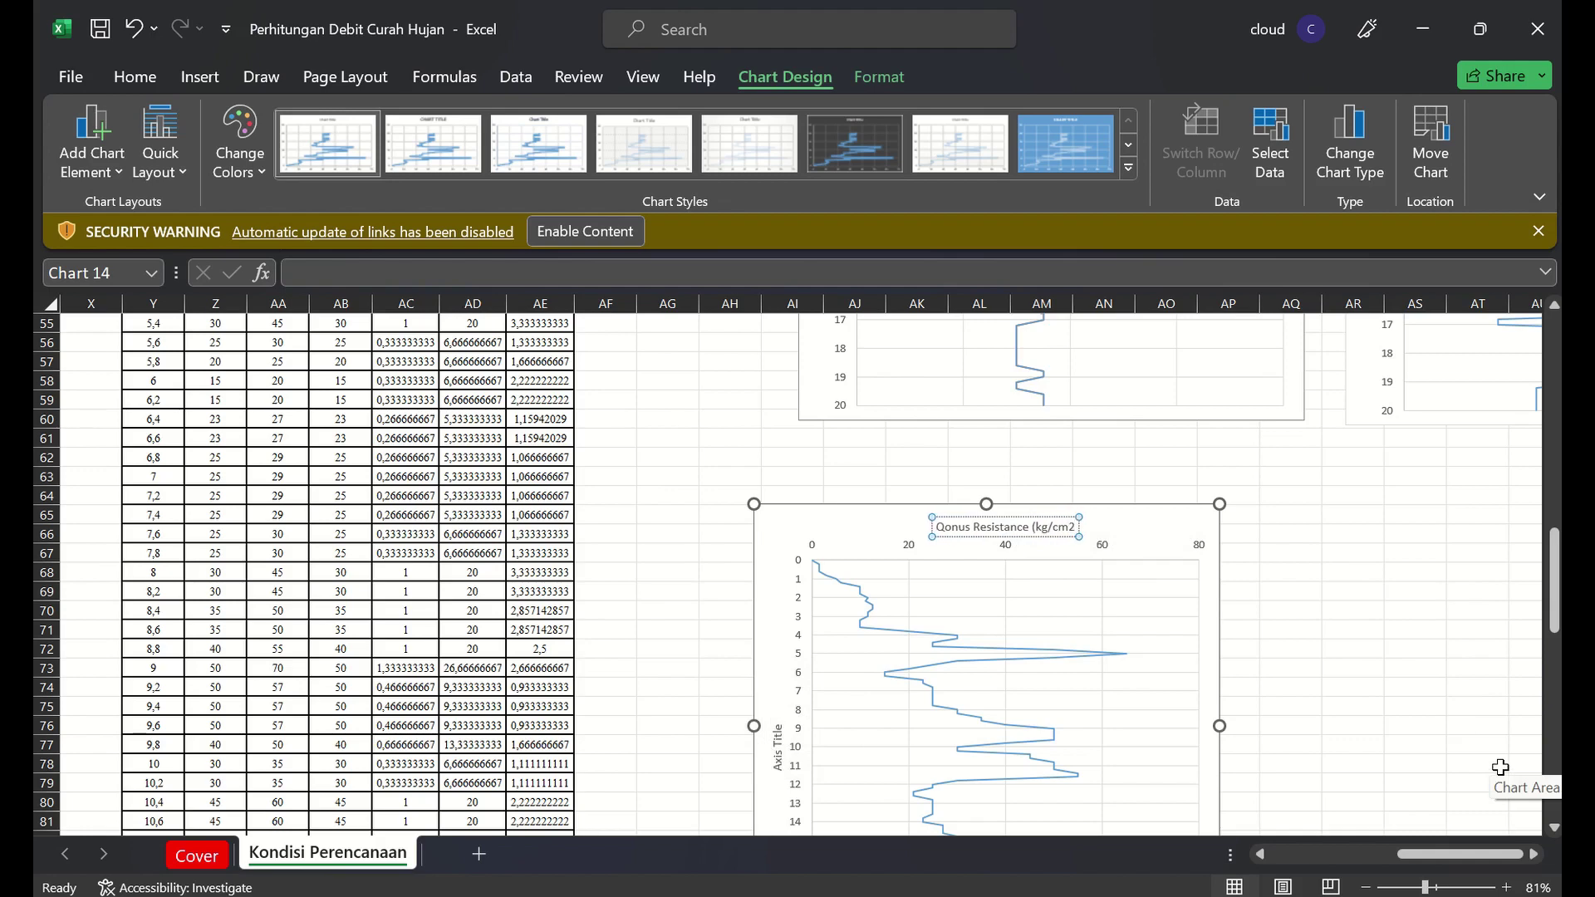
pyautogui.press('BackSpace')
pyautogui.write('^2)')
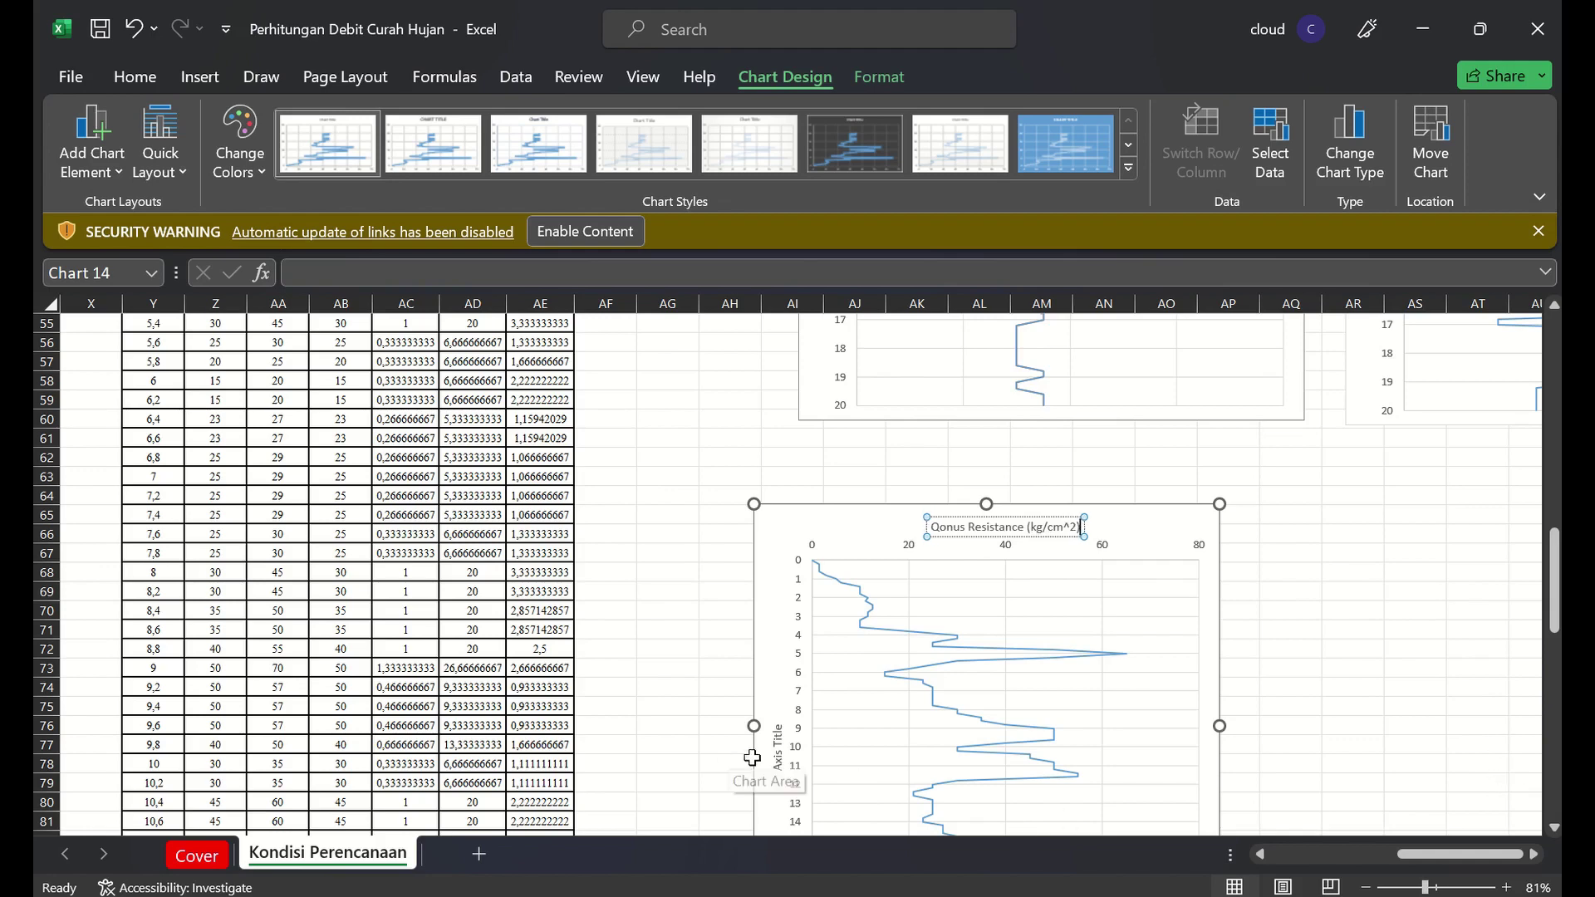
# Change the new chart's vertical axis title to "Depth (m)"
pyautogui.click(778, 750)
pyautogui.tripleClick(778, 752)
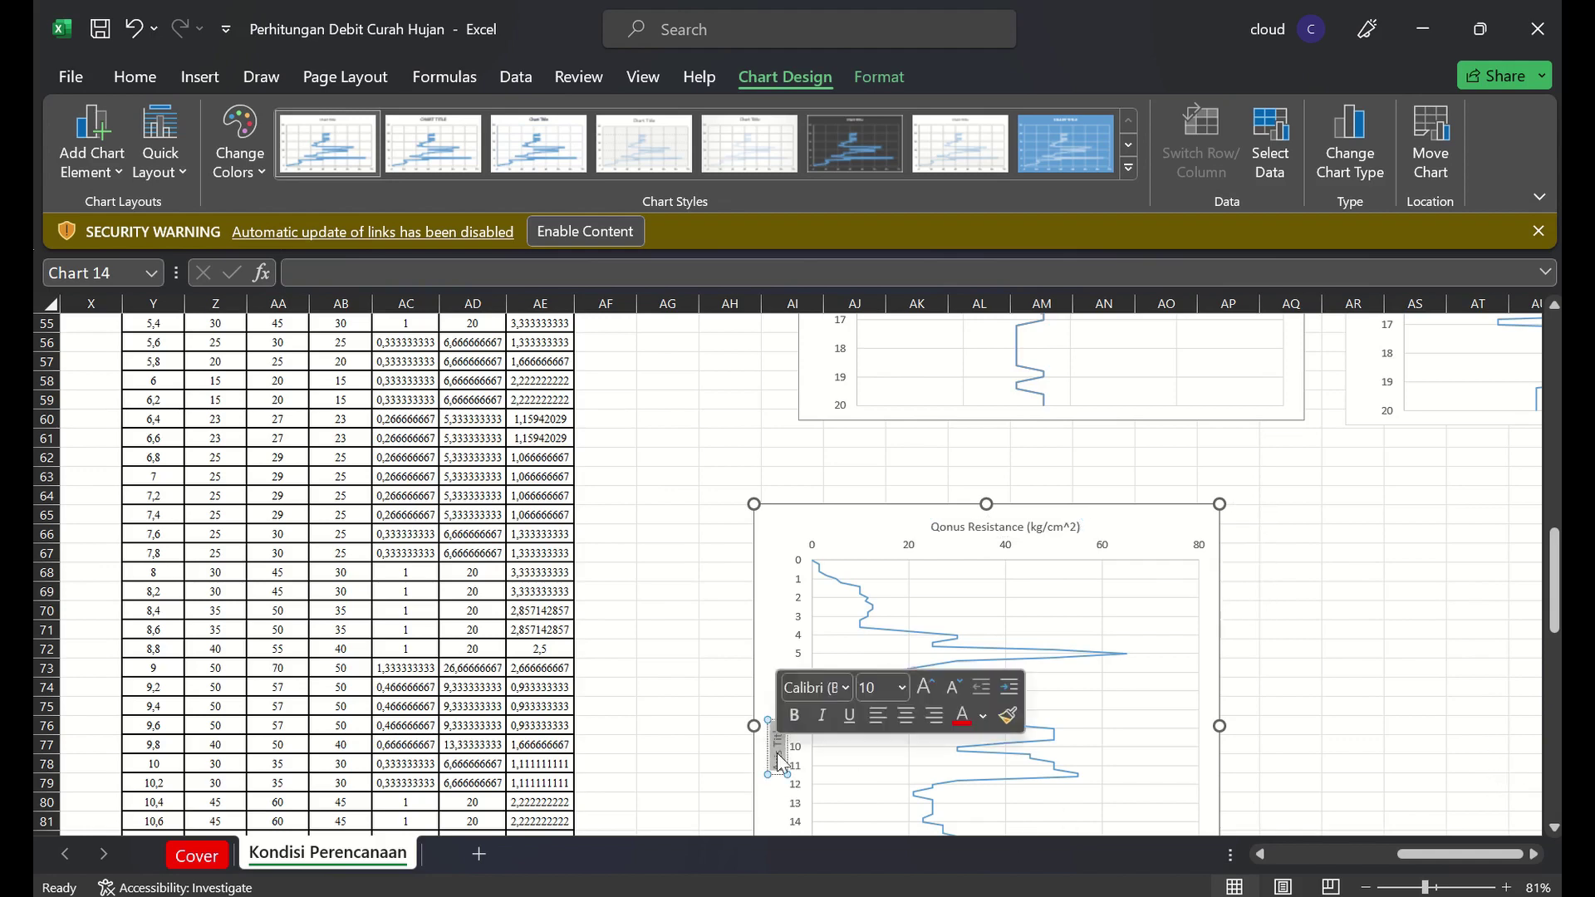
pyautogui.press('capslock')
pyautogui.write('D')
pyautogui.press('capslock')
pyautogui.write('epth (m')
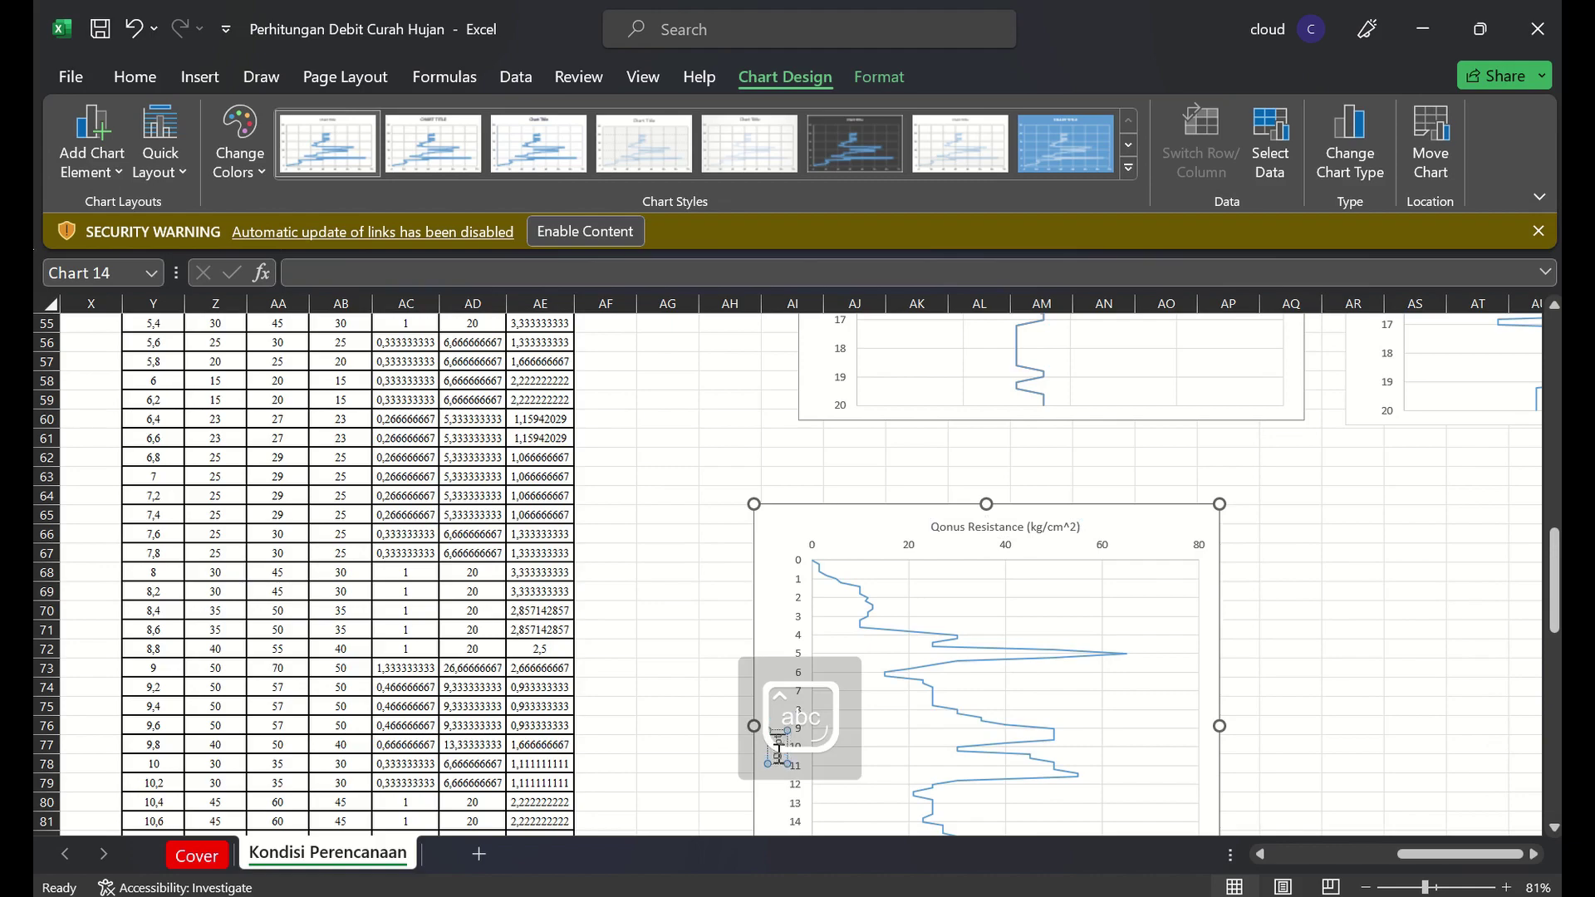
pyautogui.click(1431, 592)
# Prefix the new chart's horizontal axis title so it reads "qc : Qonus Resistance (kg/cm^2)"
pyautogui.moveTo(1553, 625); pyautogui.dragTo(1537, 553)
pyautogui.click(948, 647)
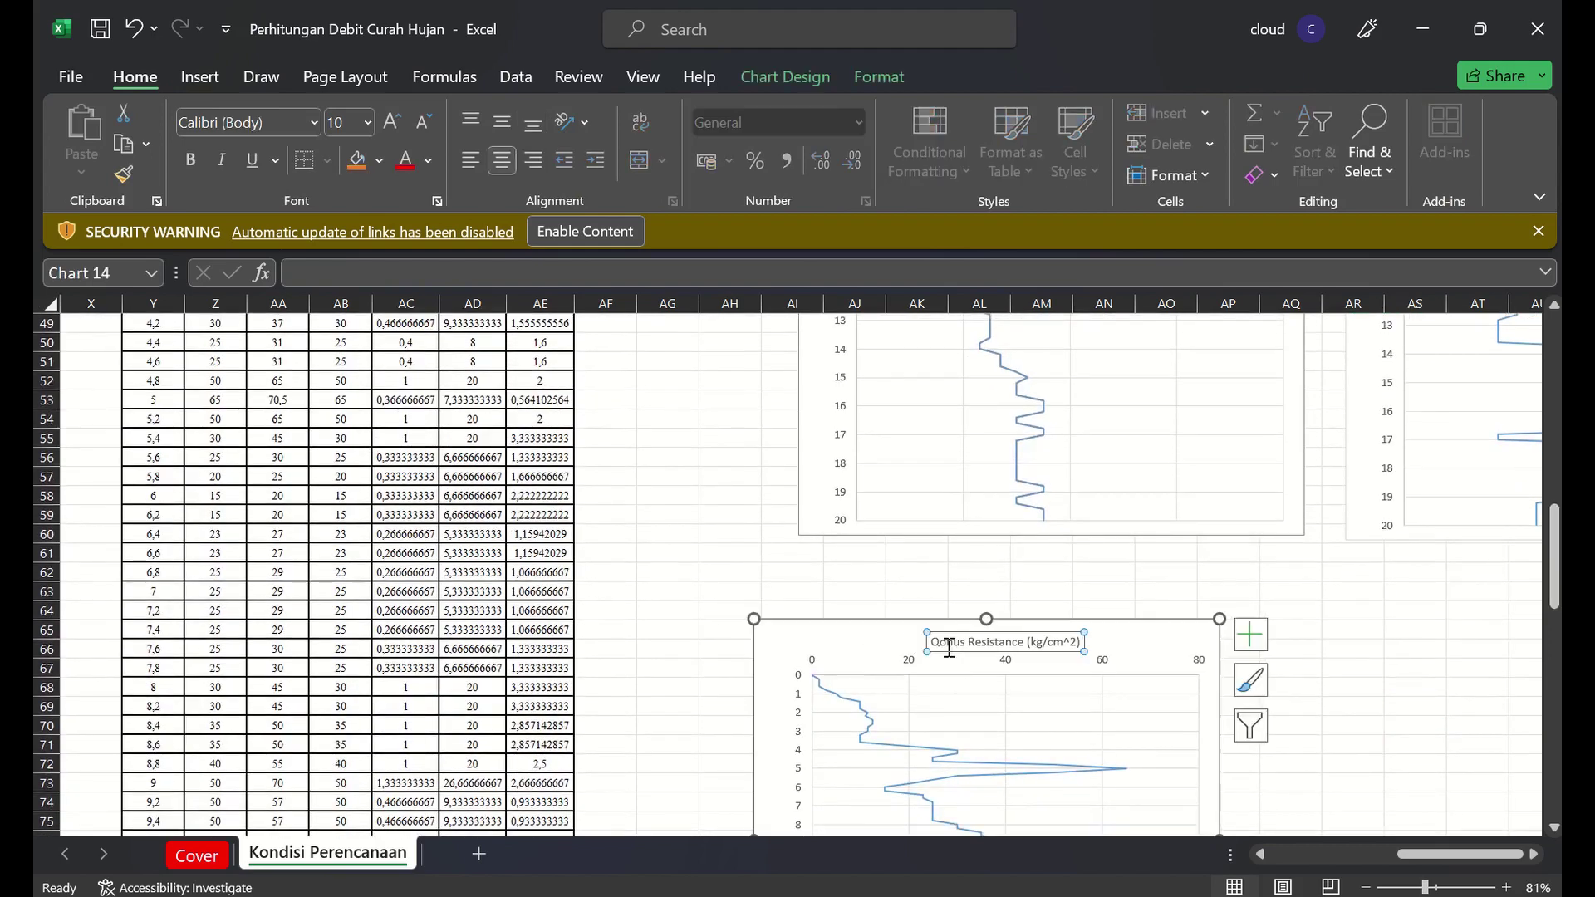
pyautogui.press('capslock')
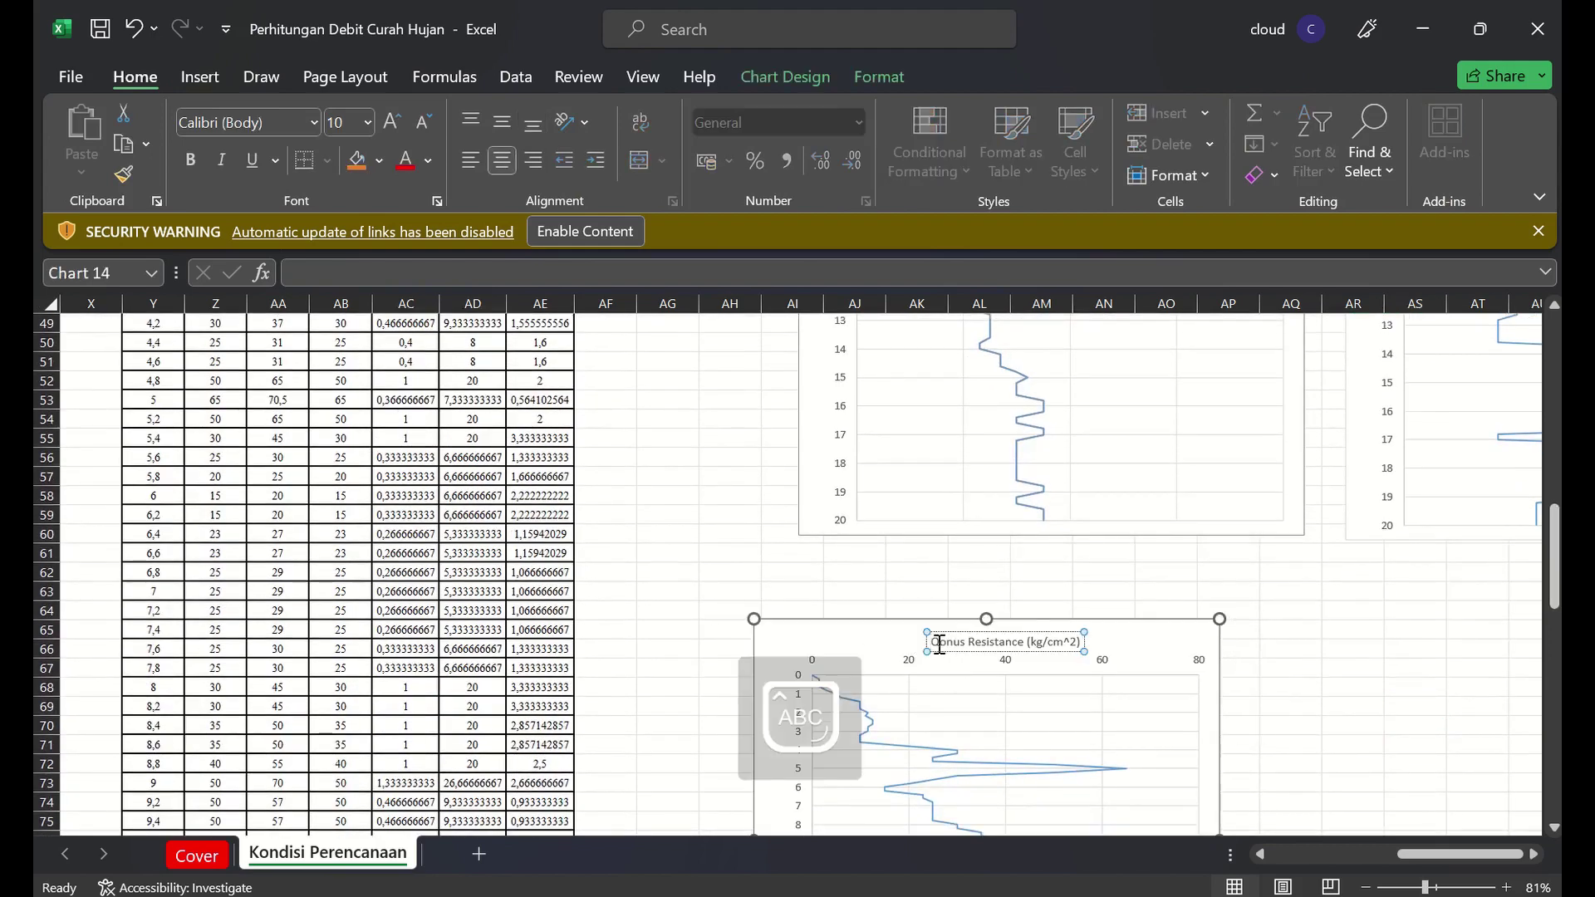
pyautogui.write('QC')
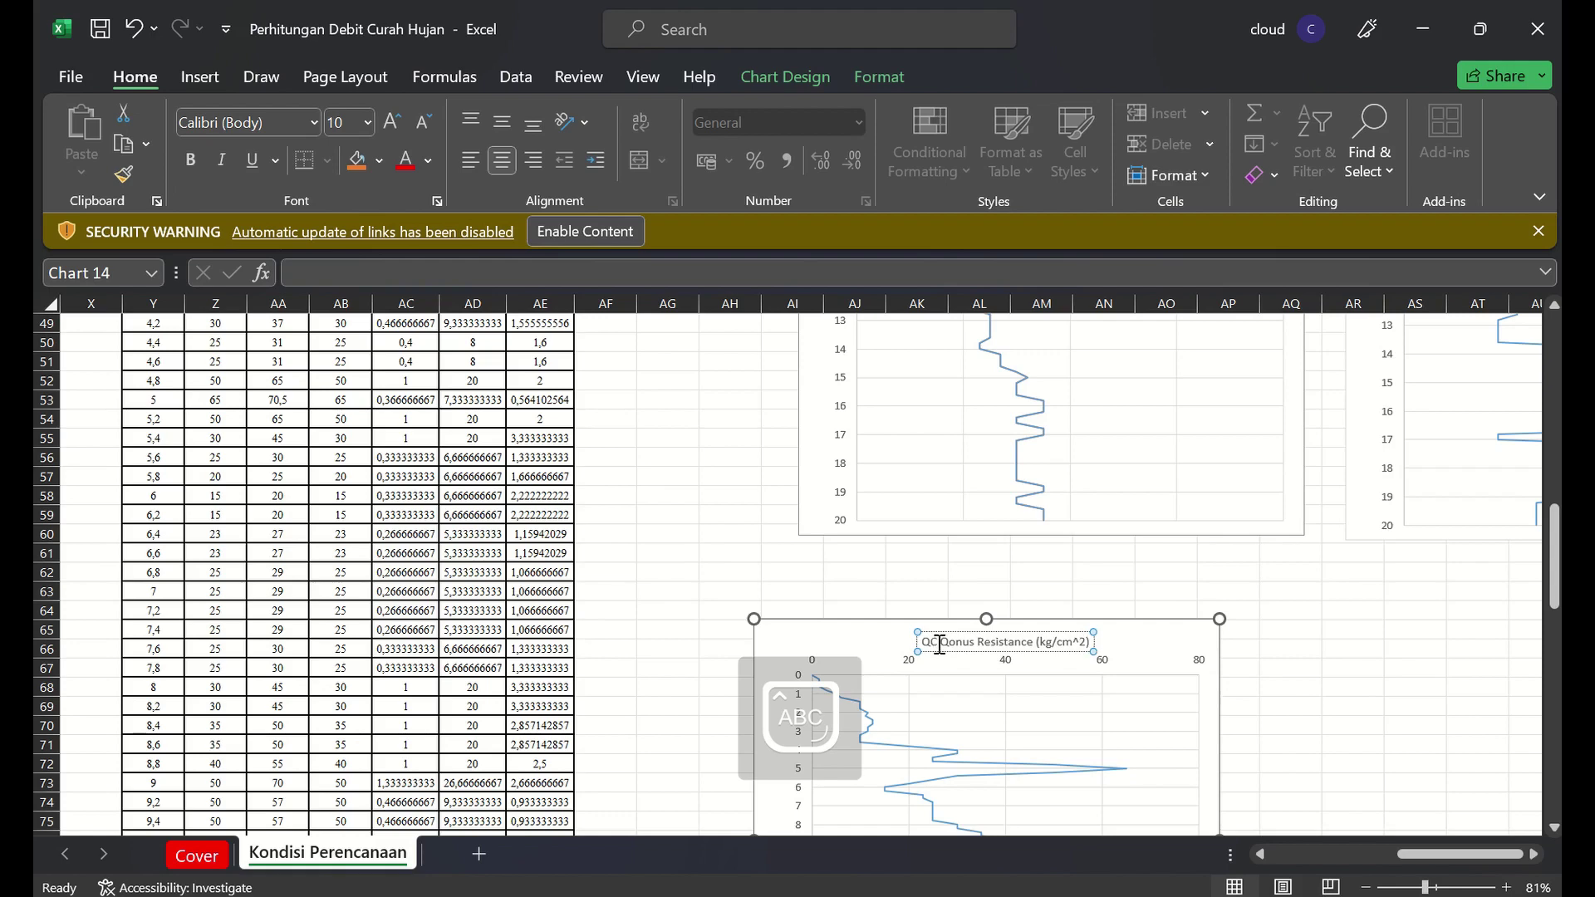
pyautogui.write(' :')
pyautogui.press('Left')
pyautogui.press('Left')
pyautogui.press('BackSpace')
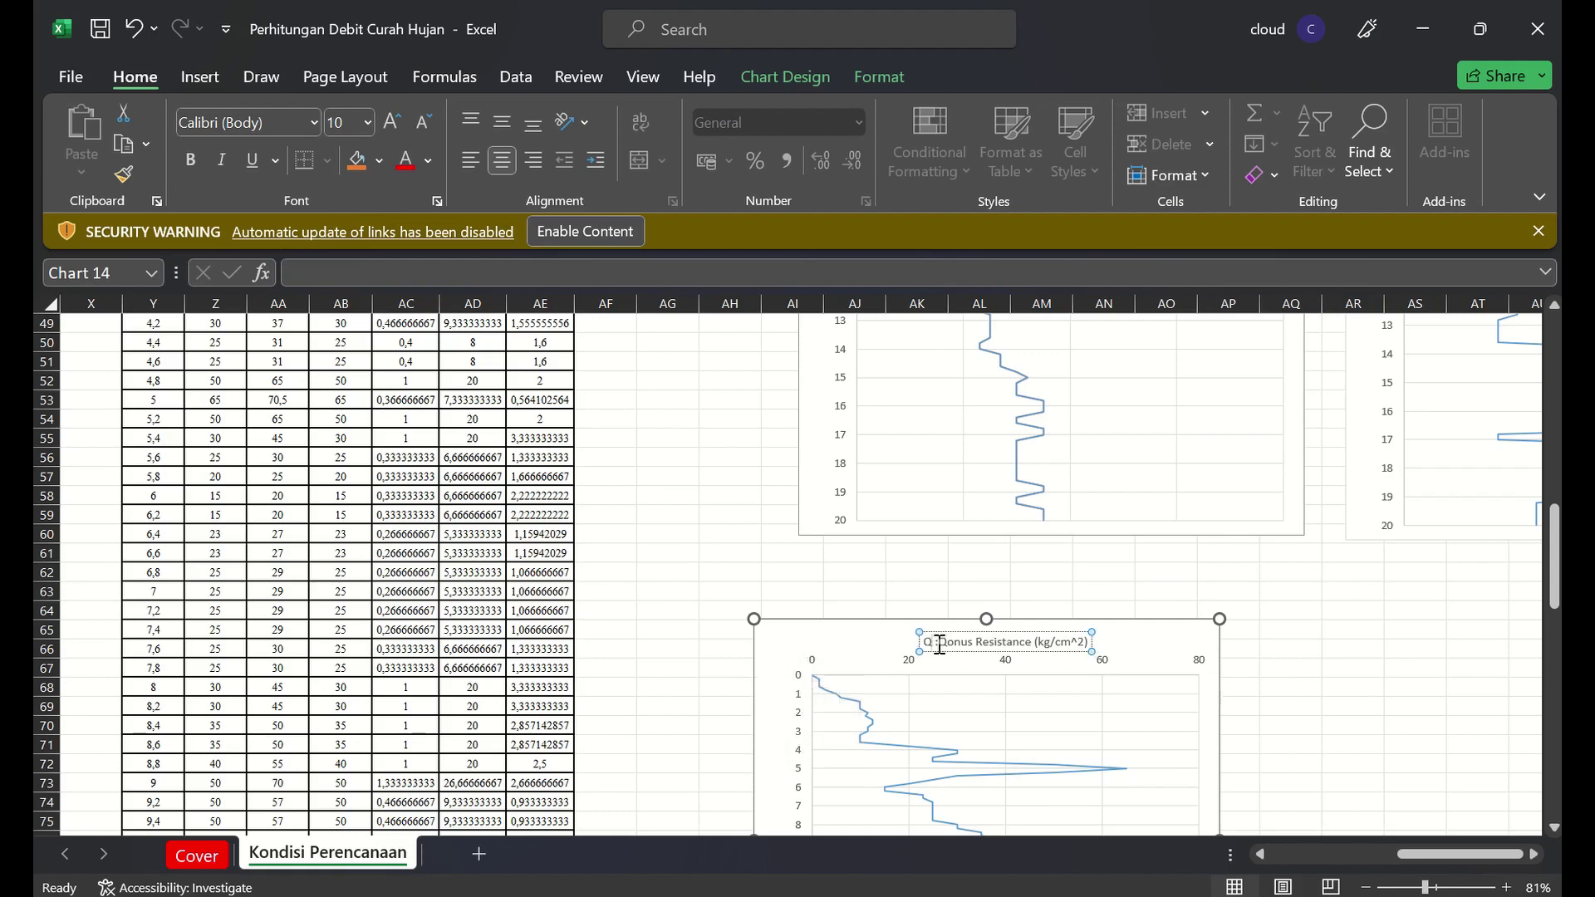
pyautogui.write('C')
pyautogui.press('BackSpace')
pyautogui.press('BackSpace')
pyautogui.press('capslock')
pyautogui.write('qv')
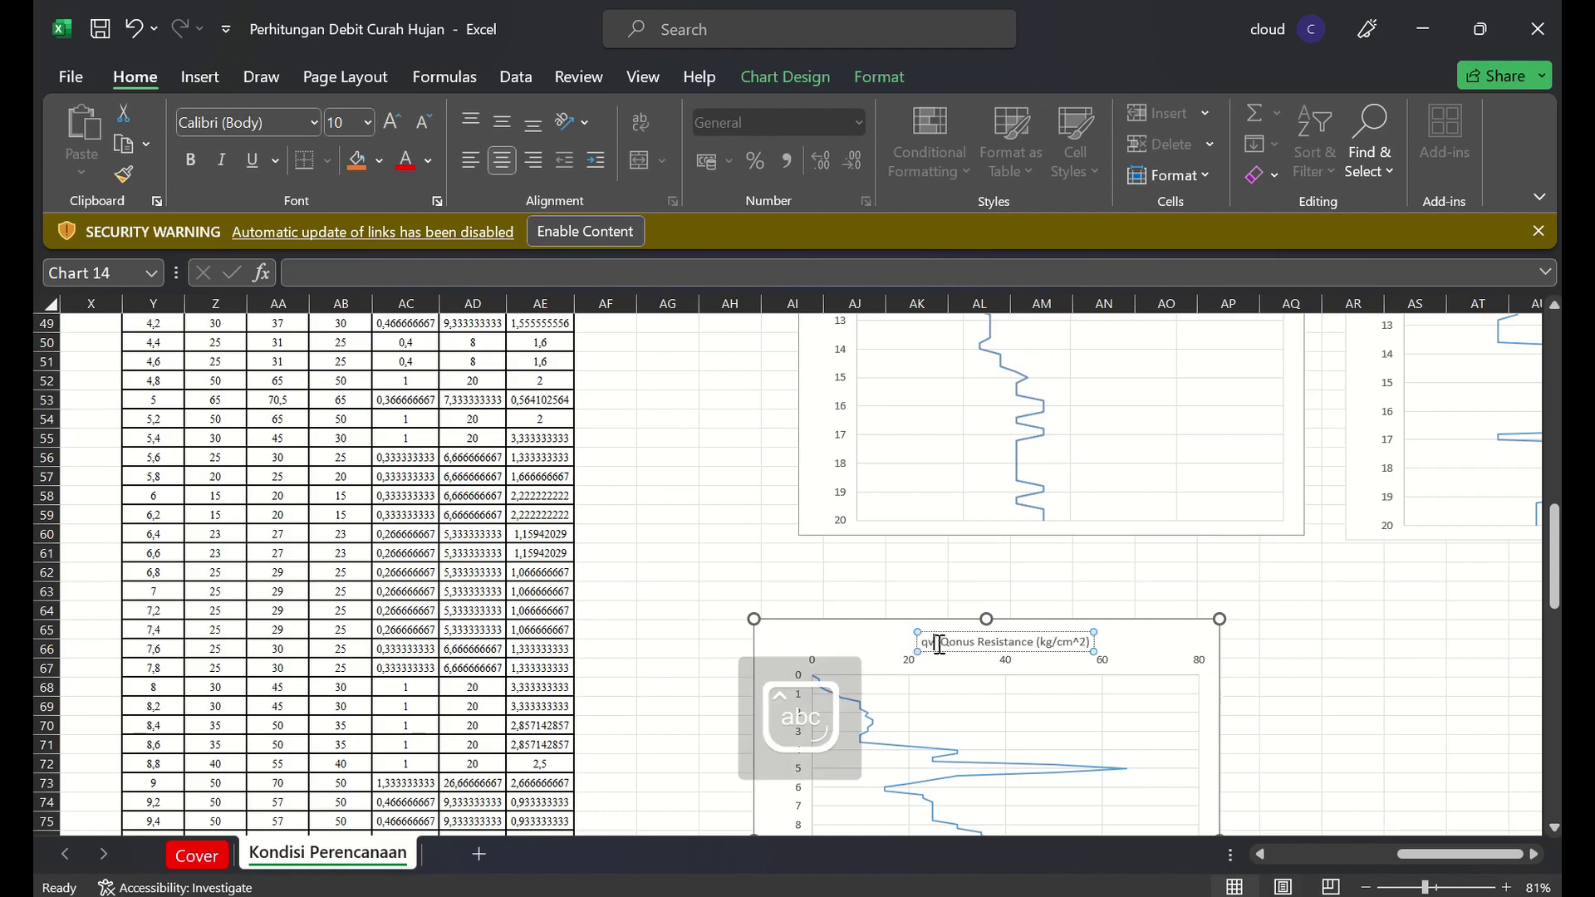
pyautogui.click(1416, 606)
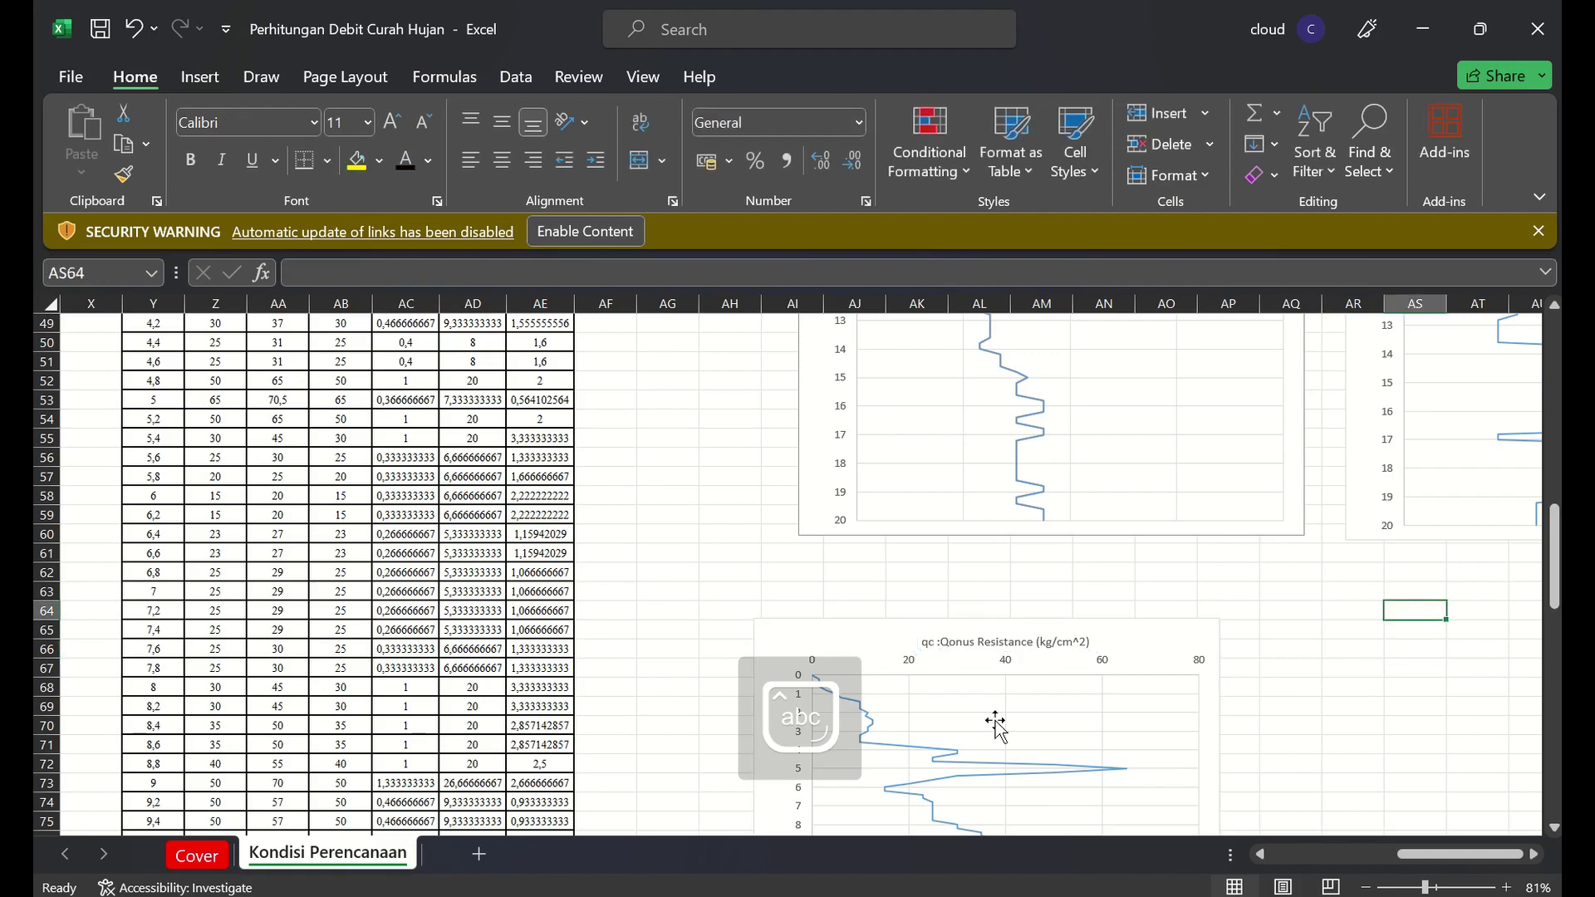
pyautogui.click(957, 644)
pyautogui.doubleClick(957, 644)
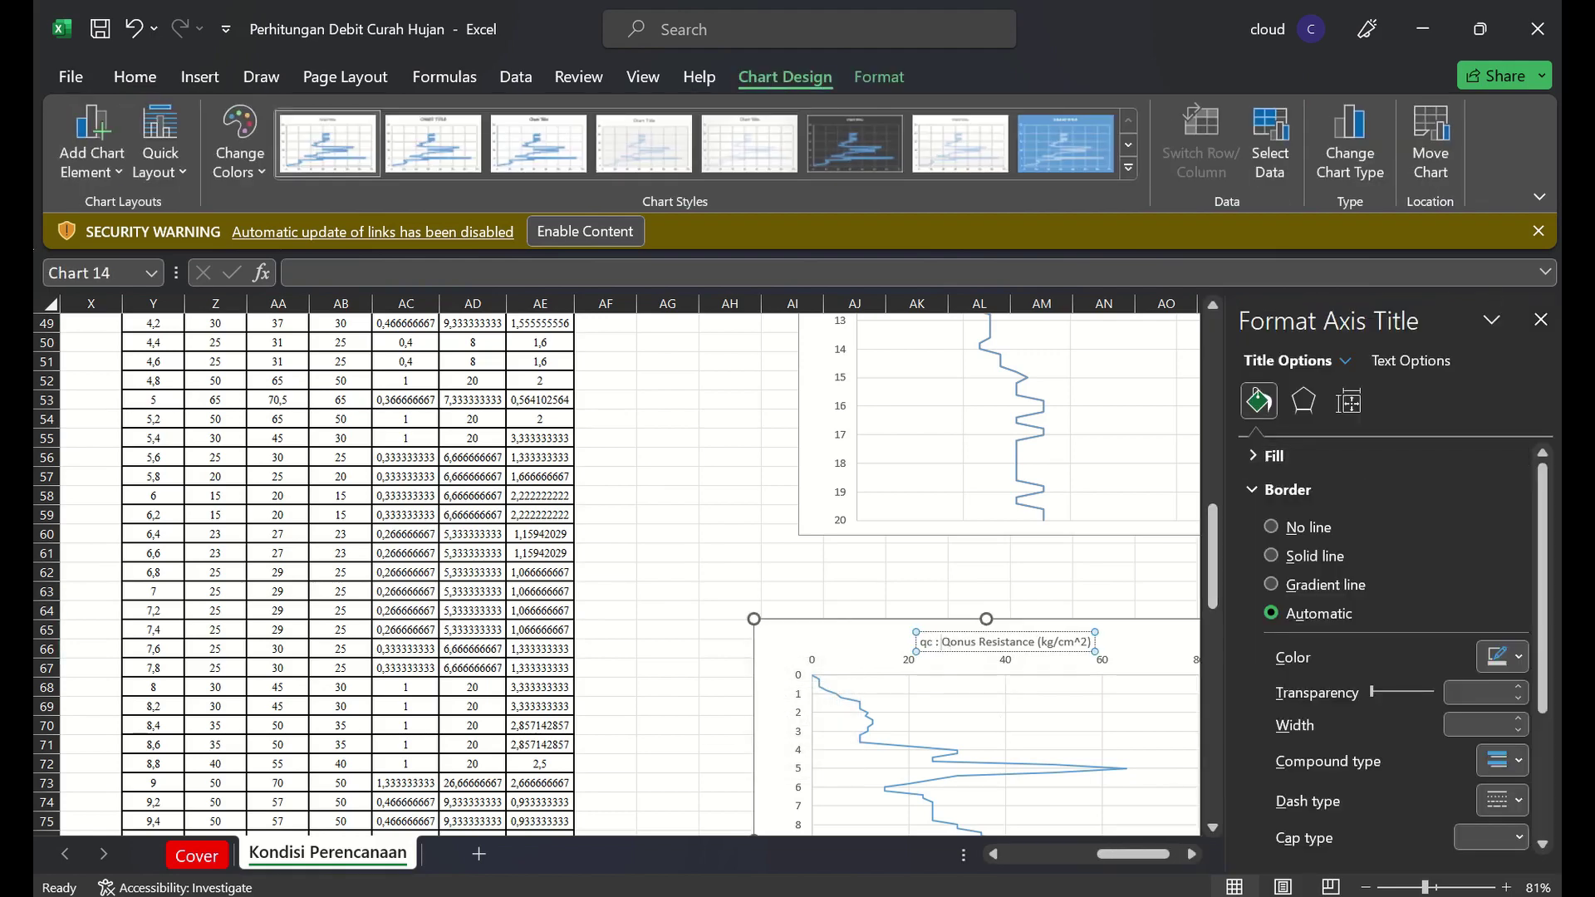
pyautogui.click(1541, 321)
# Stretch the new qc chart downward so its lower edge reaches about row 92
pyautogui.moveTo(1554, 594); pyautogui.dragTo(1536, 651)
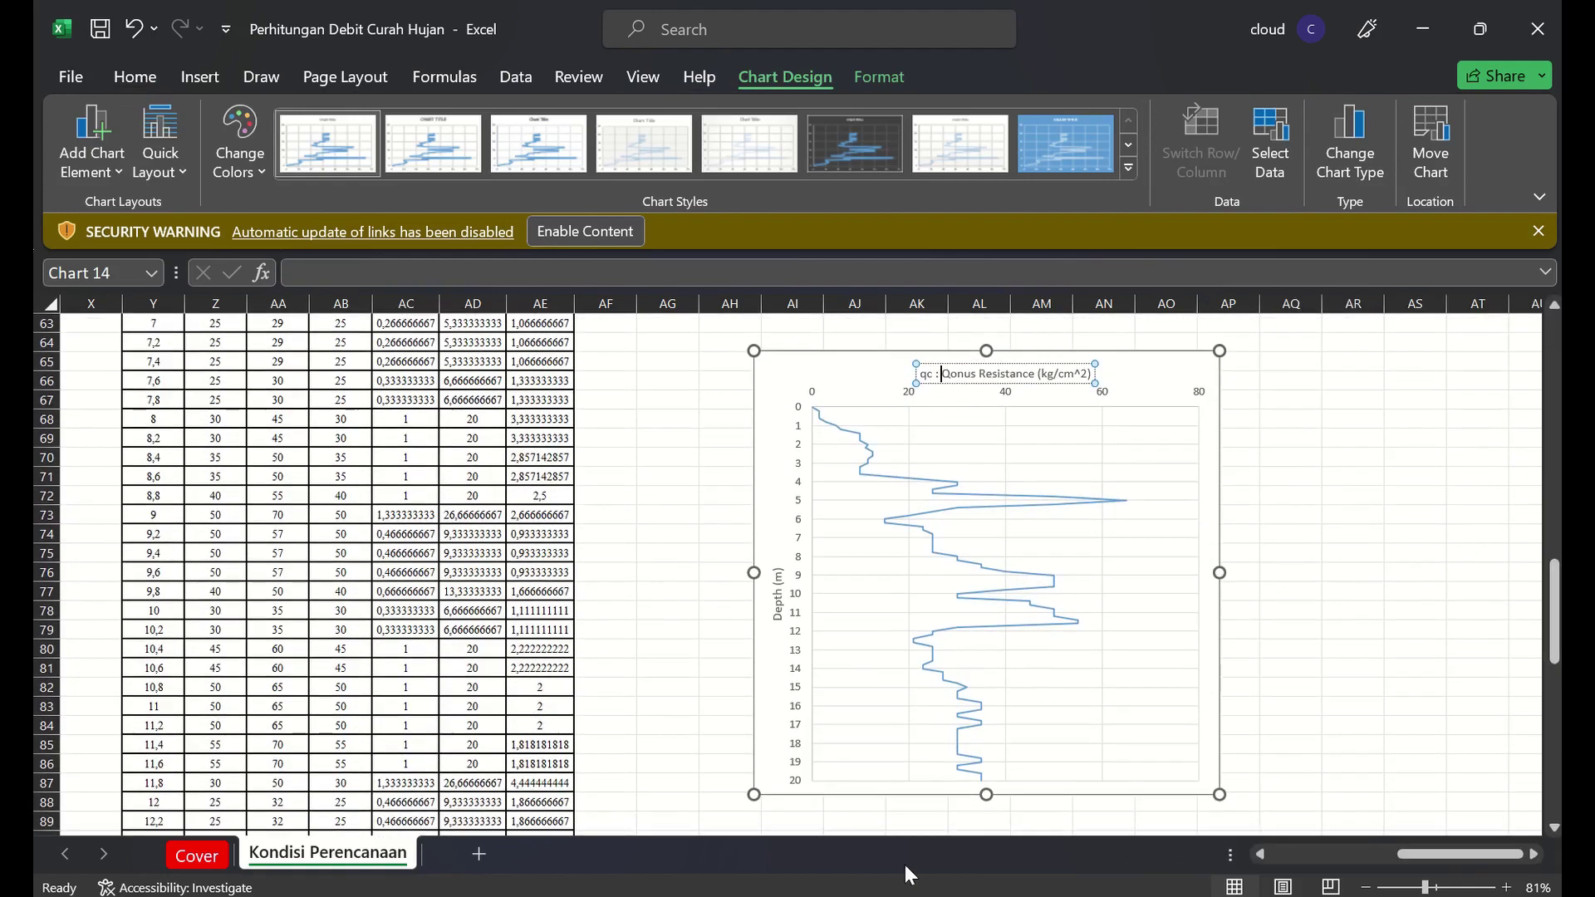
pyautogui.click(987, 804)
pyautogui.scroll(-1, 969, 856)
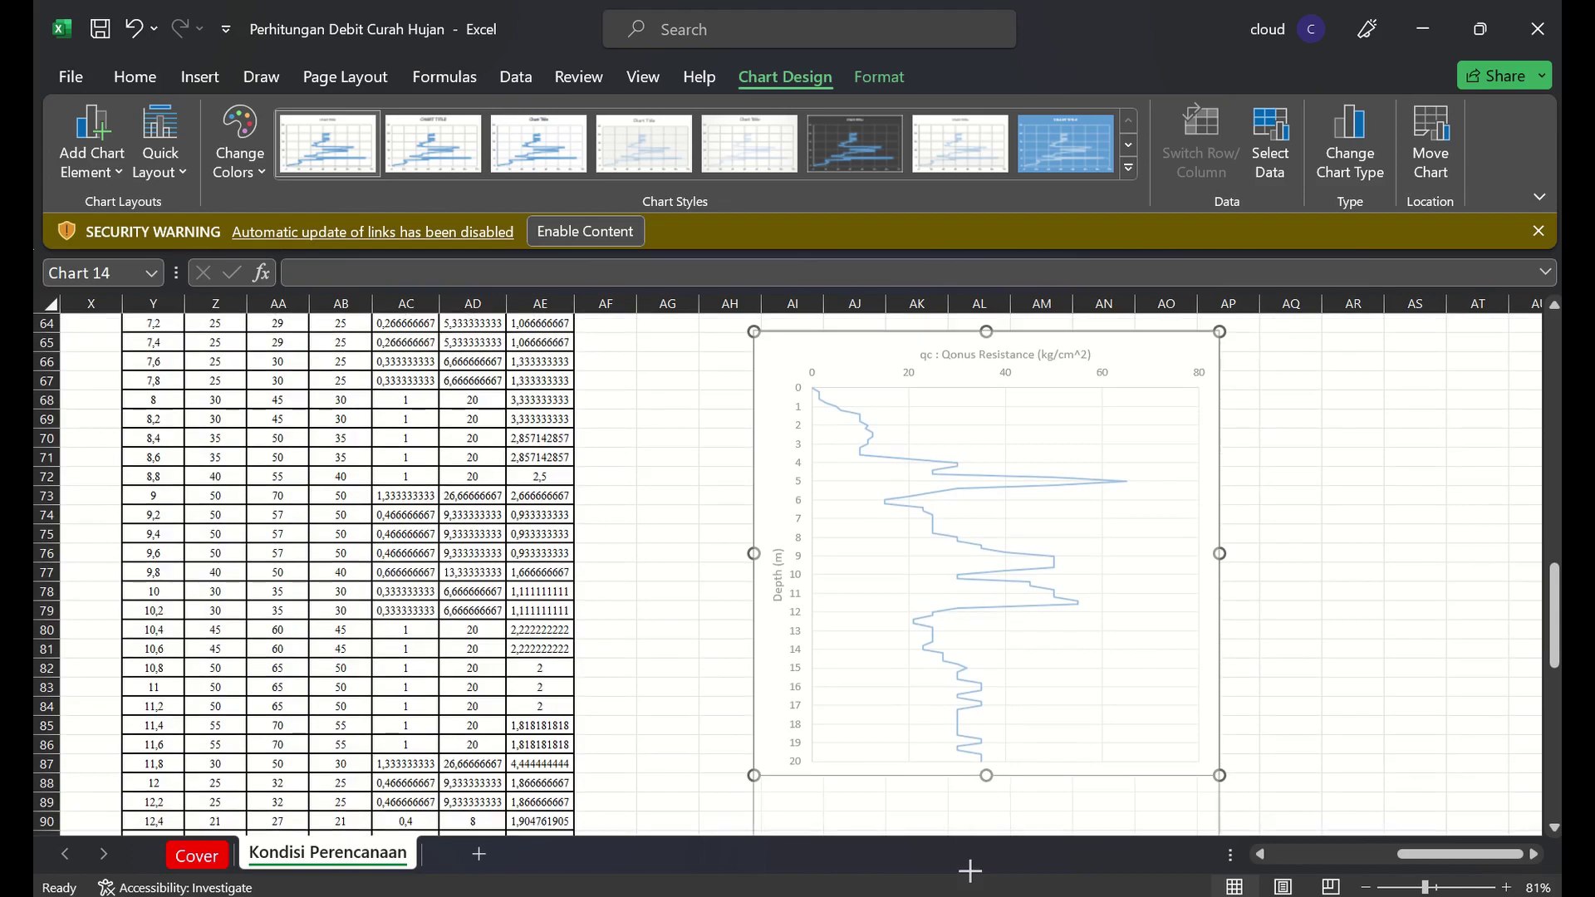
pyautogui.moveTo(980, 775); pyautogui.dragTo(974, 860)
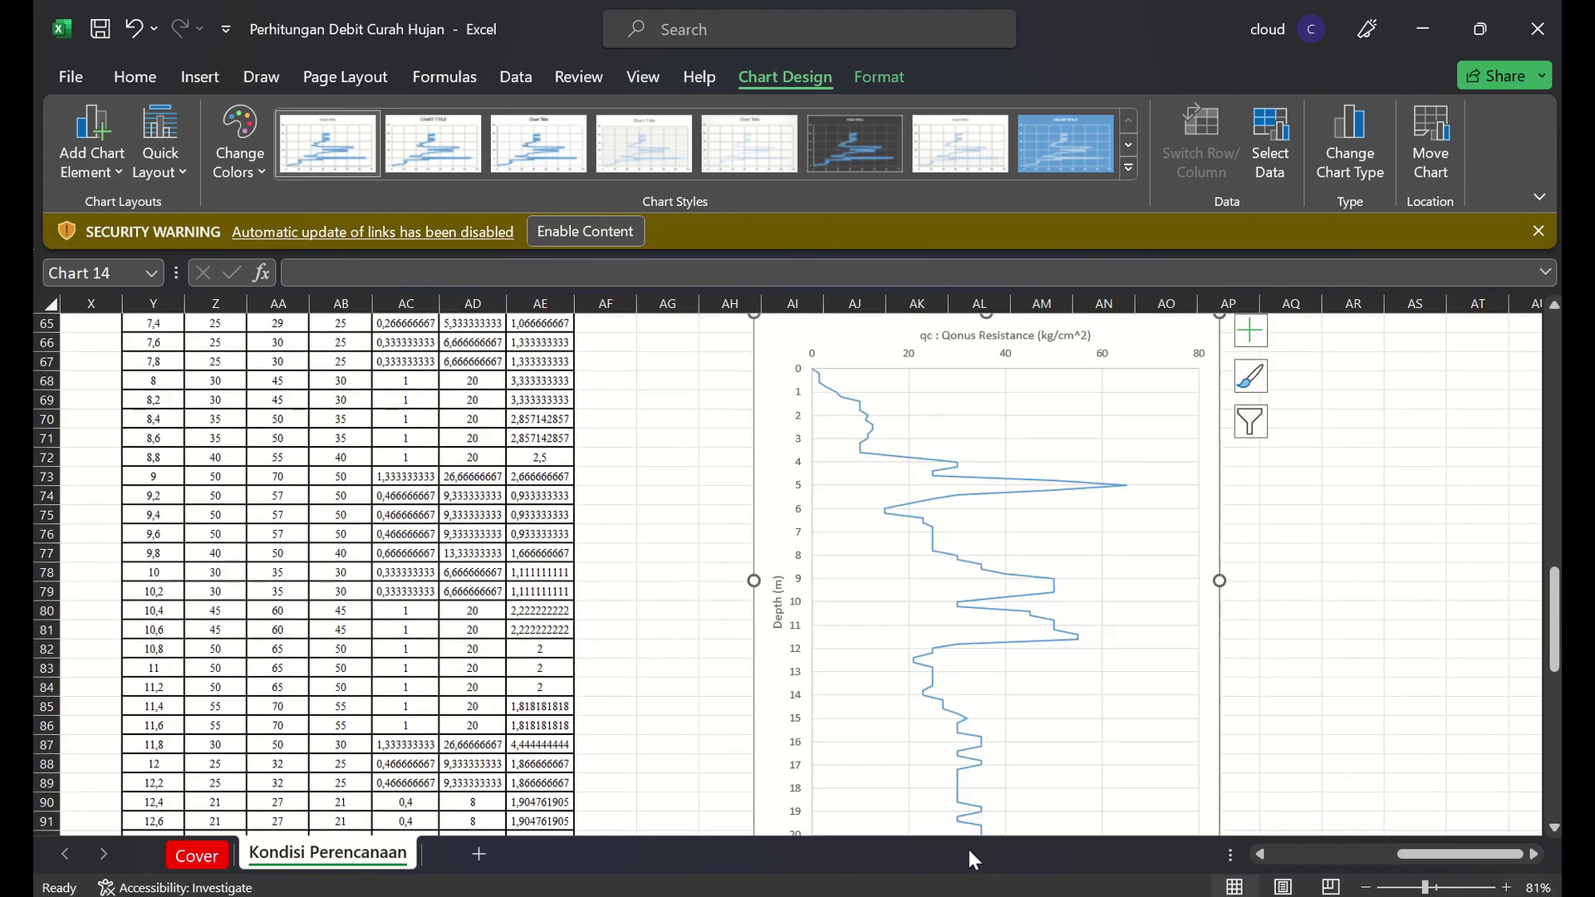
pyautogui.click(1270, 602)
# Copy the new qc chart and paste the duplicate beside it at cell AR66
pyautogui.scroll(-2, 1271, 602)
pyautogui.click(1154, 329)
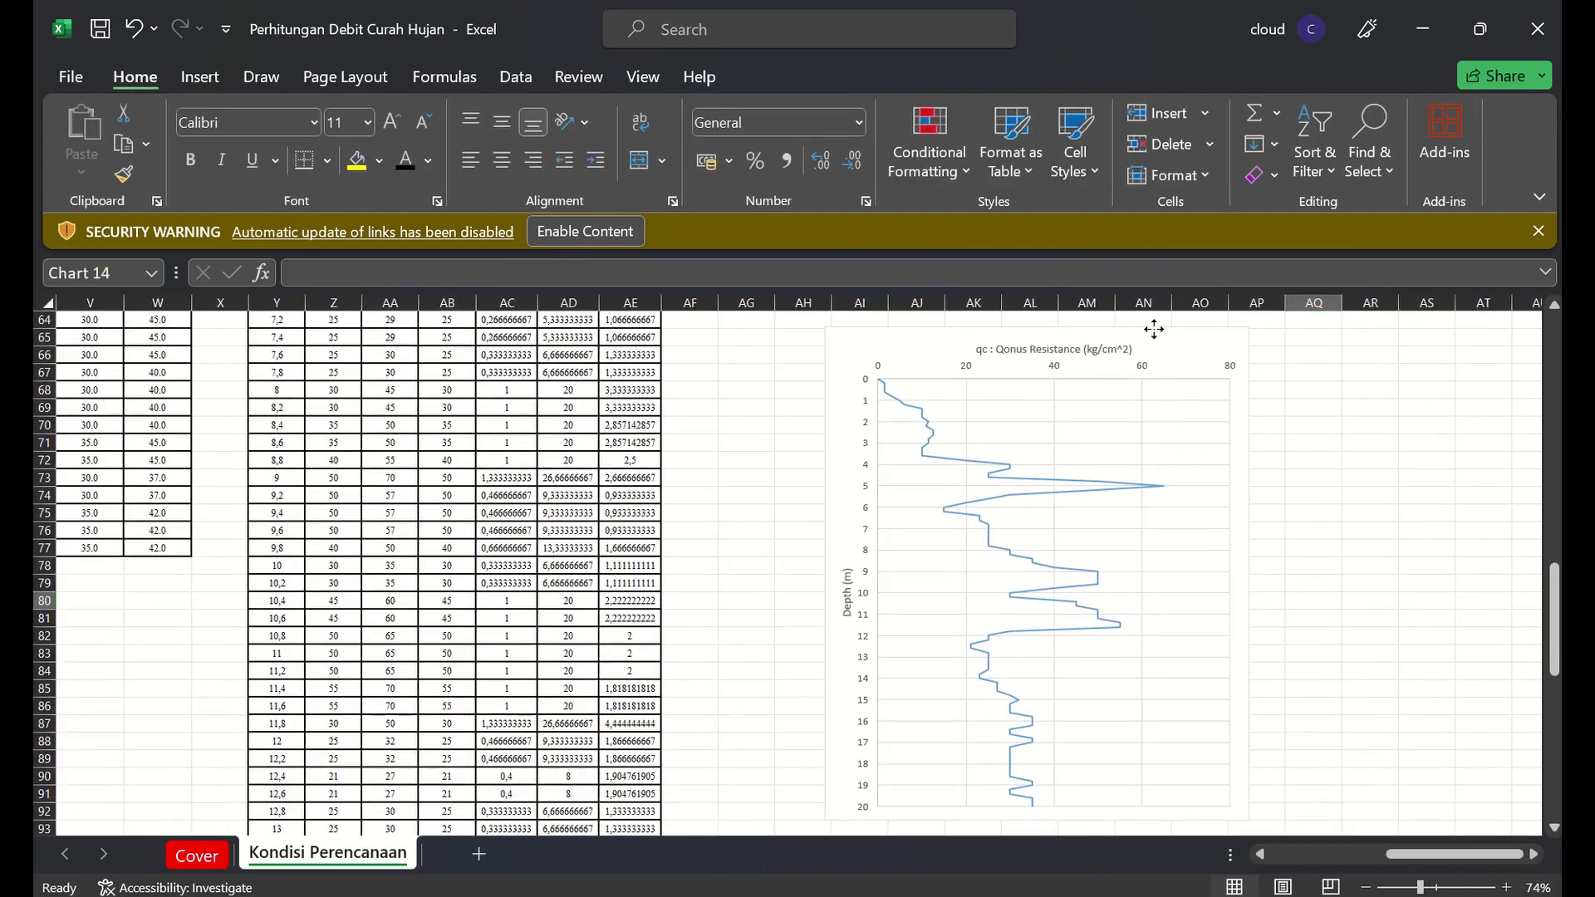
pyautogui.doubleClick(1154, 329)
pyautogui.click(1544, 322)
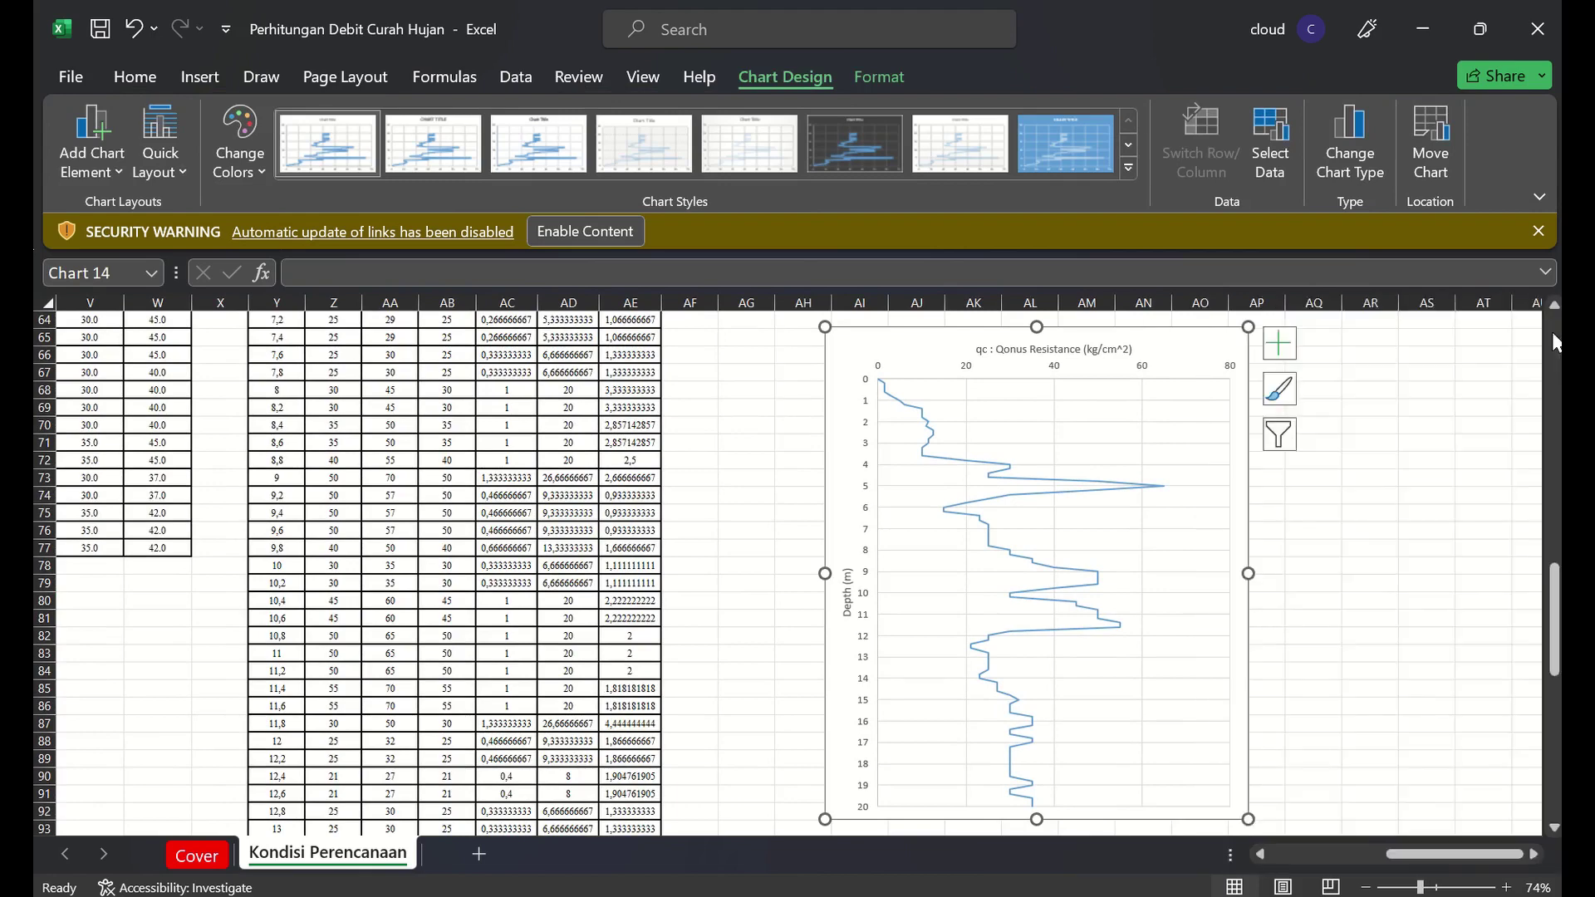
pyautogui.click(1385, 358)
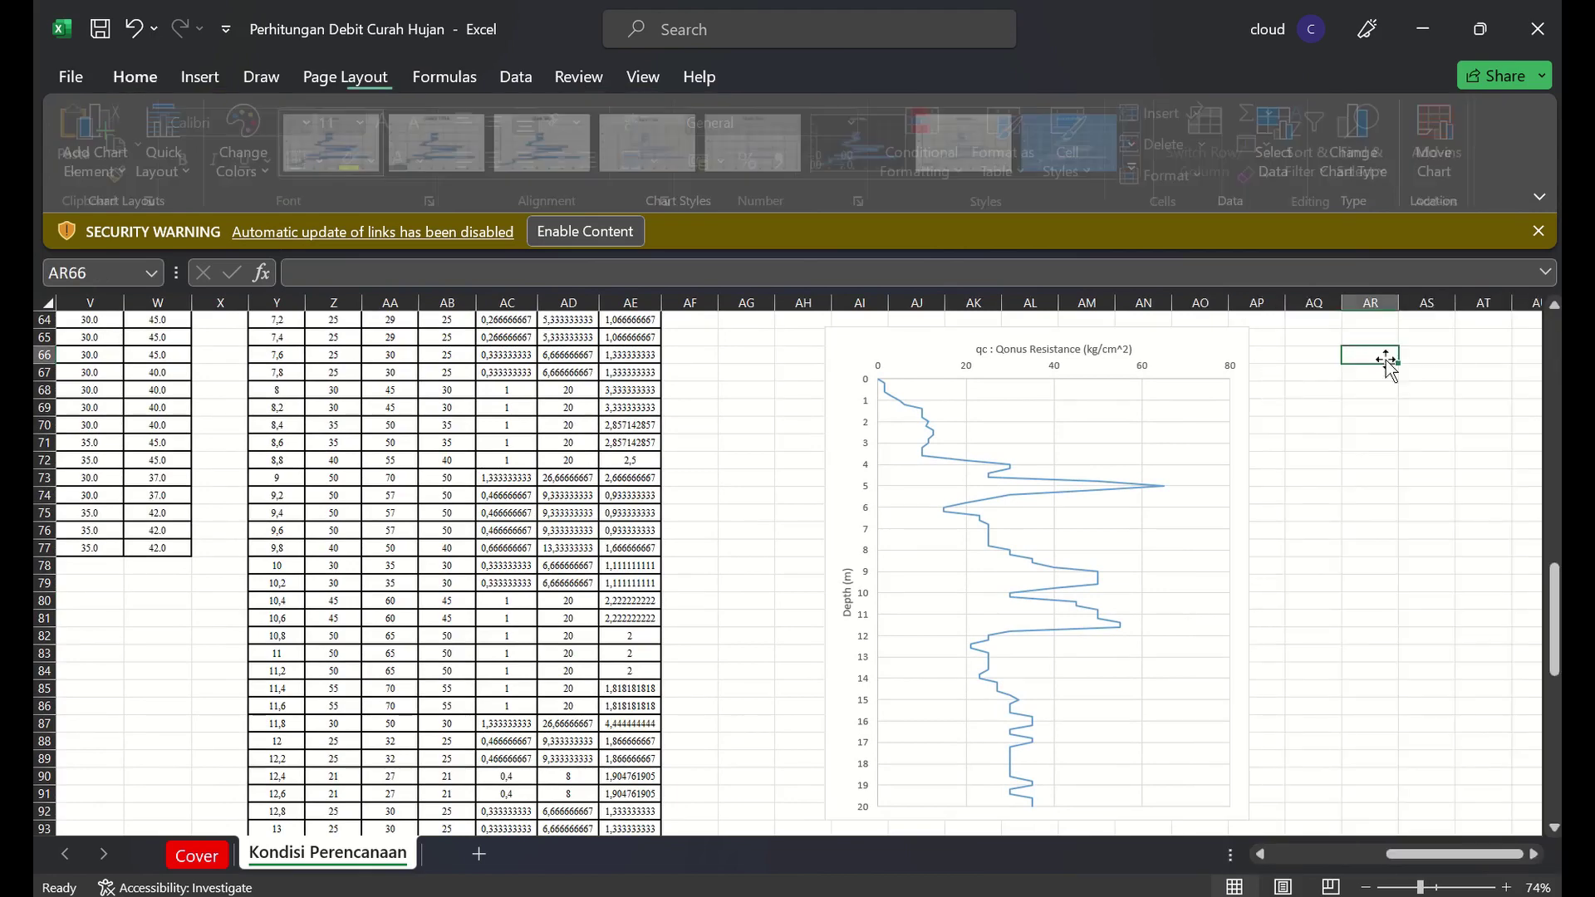
pyautogui.hotkey('ctrl', 'v')
pyautogui.moveTo(1386, 365); pyautogui.dragTo(1393, 366)
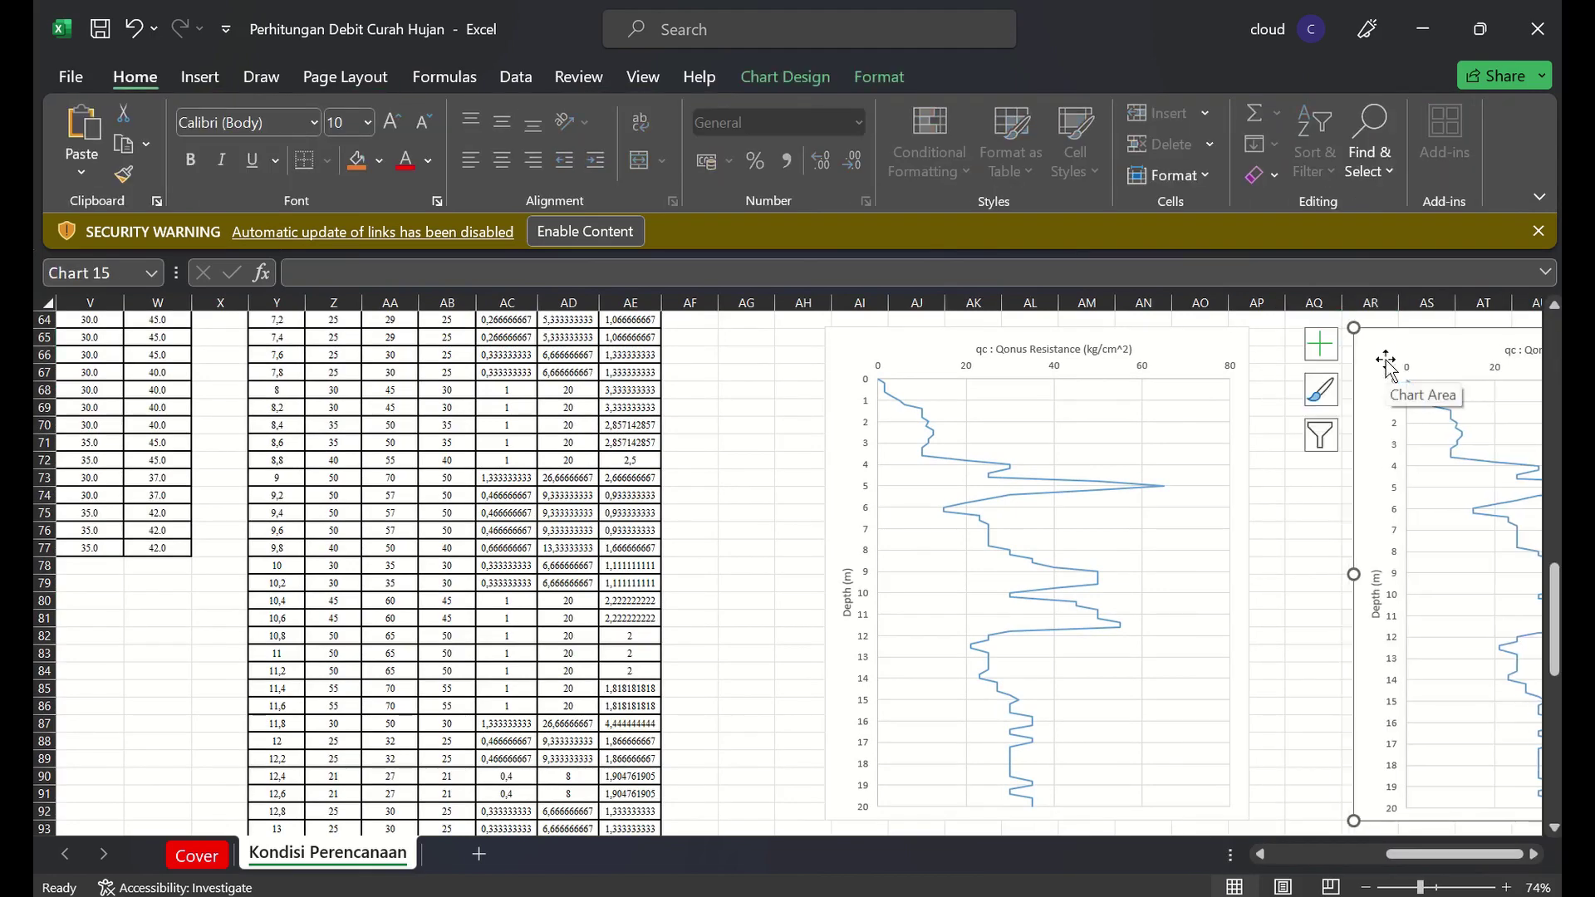
# Paste a second copy of the qc chart at cell BA65, beside the first duplicate
pyautogui.click(1288, 380)
pyautogui.press('Right')
pyautogui.press('Right')
pyautogui.press('Right')
pyautogui.press('Right')
pyautogui.press('Right')
pyautogui.press('Right')
pyautogui.press('Right')
pyautogui.press('Right')
pyautogui.press('Right')
pyautogui.press('Right')
pyautogui.press('Right')
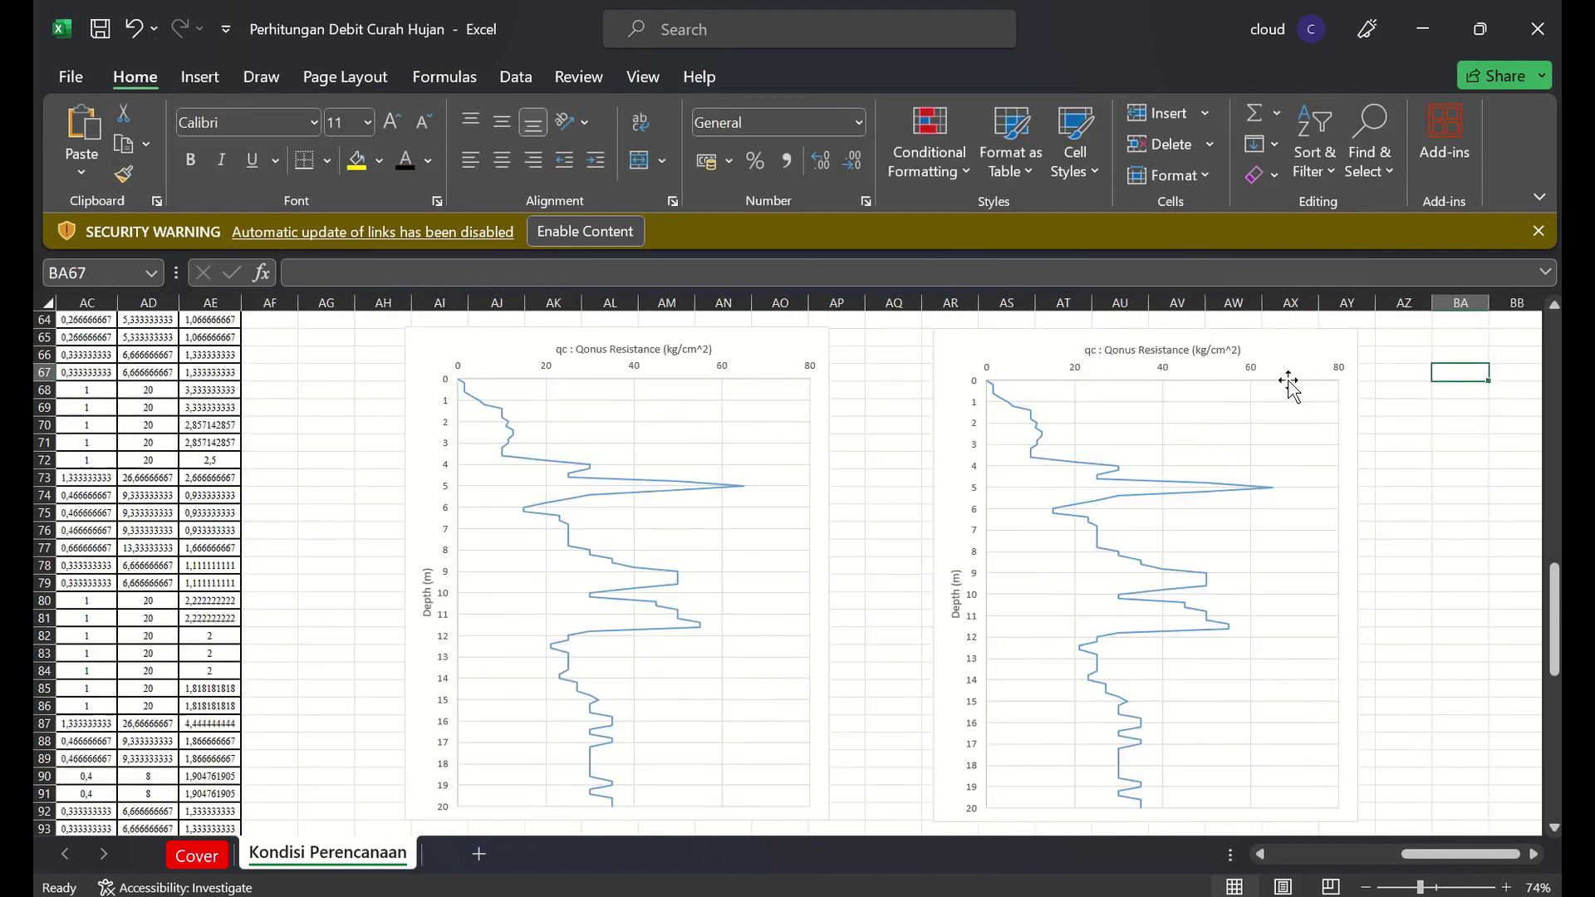
pyautogui.click(1405, 341)
pyautogui.hotkey('ctrl', 'v')
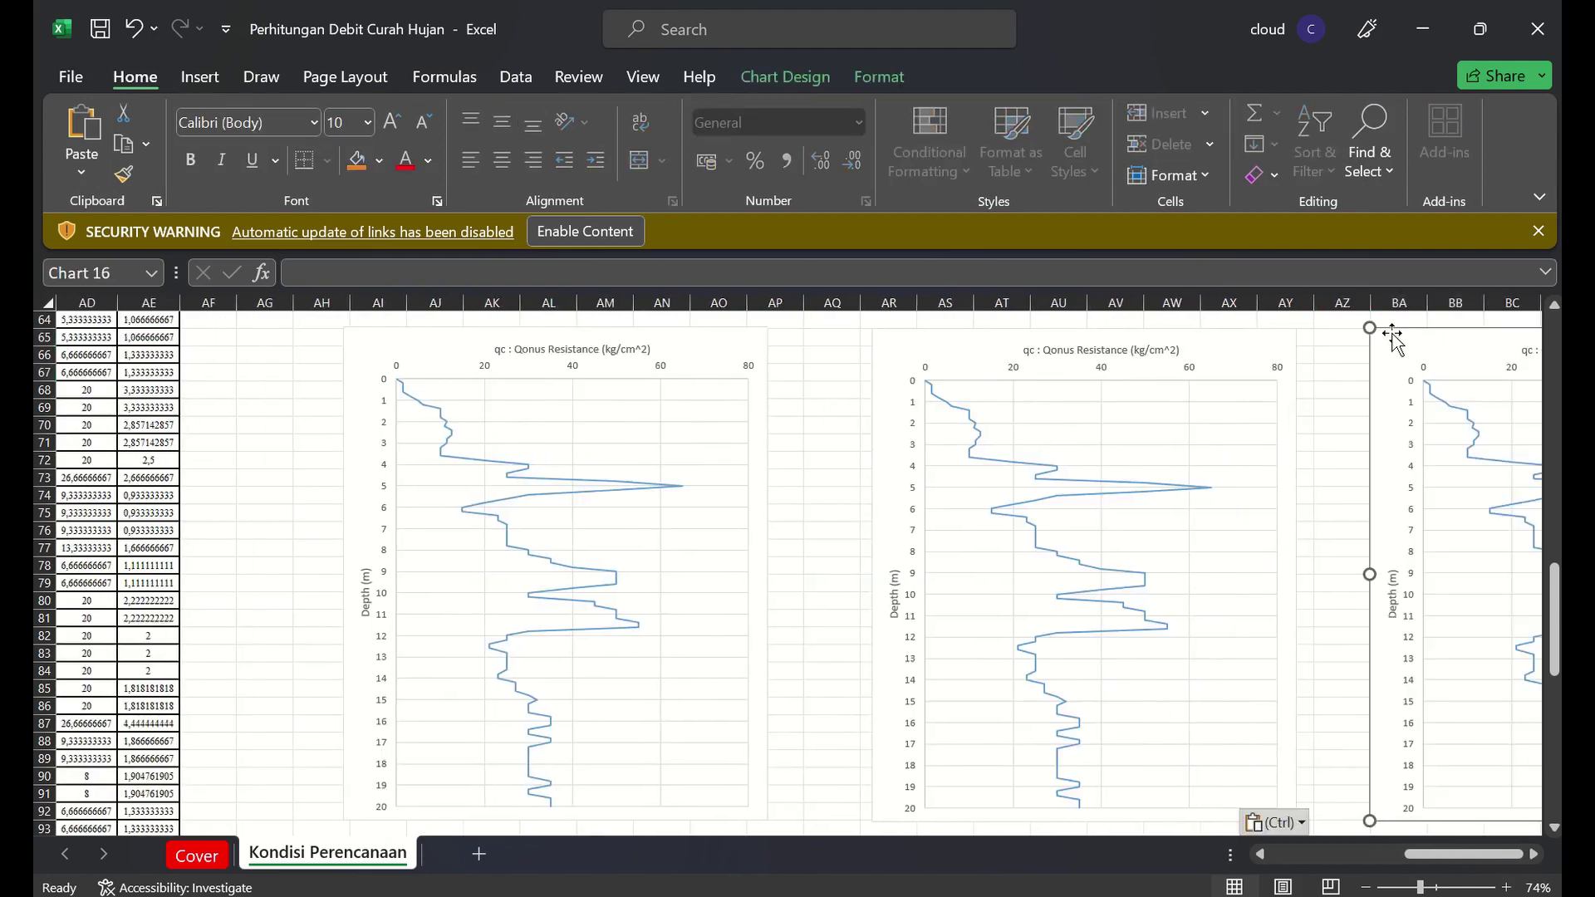
# Set the series X values of the first duplicate qc chart to the fs data in AC28:AC128
pyautogui.click(990, 399)
pyautogui.rightClick(990, 397)
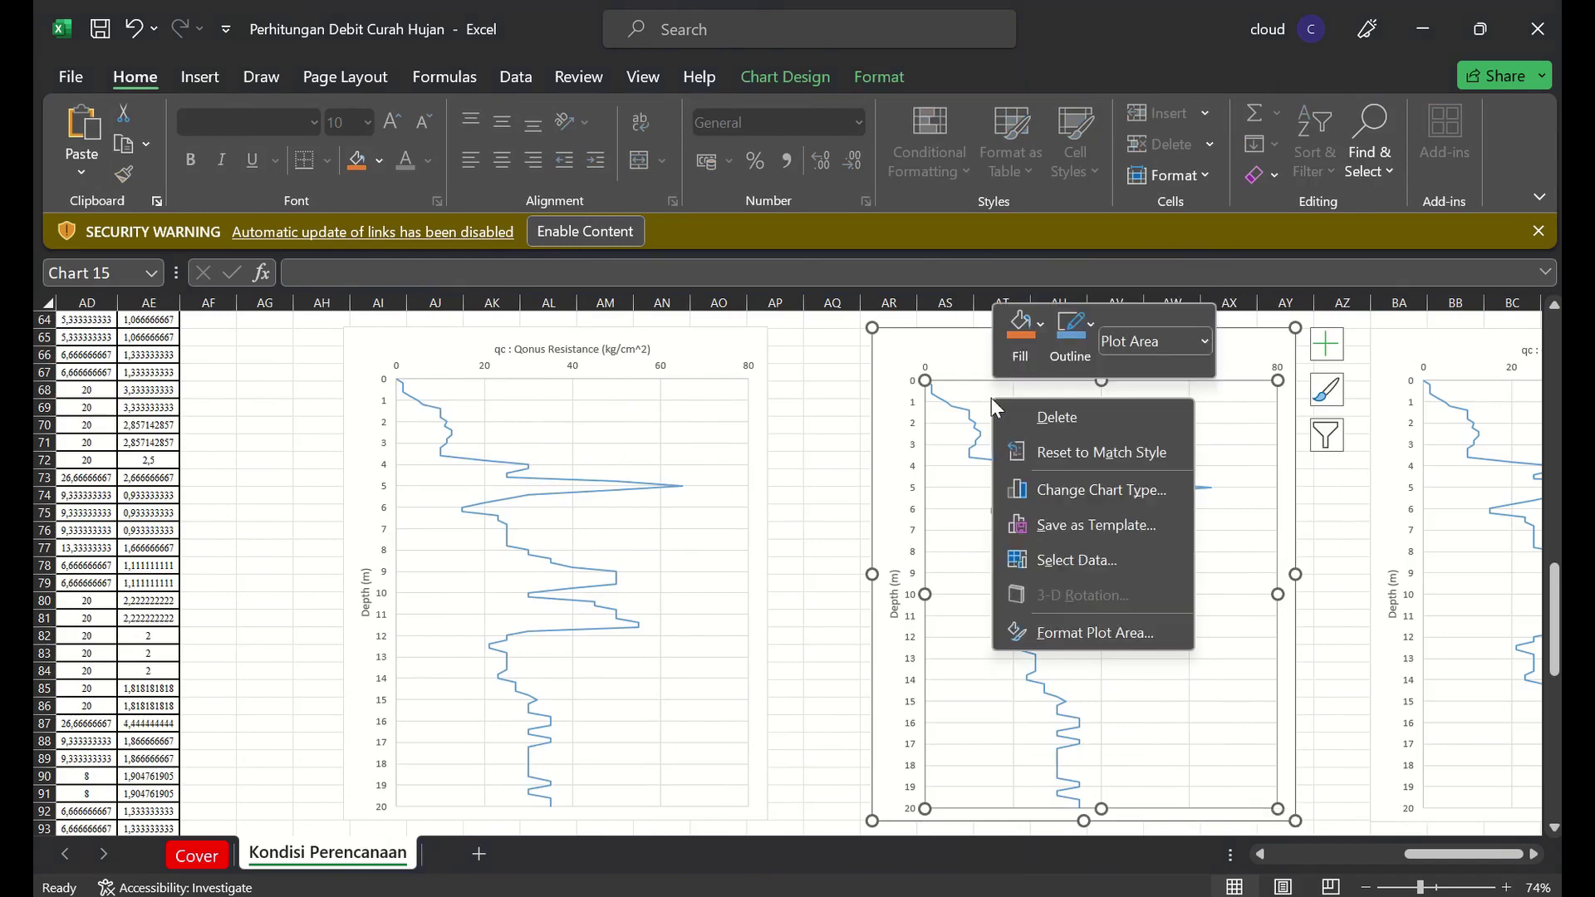
pyautogui.click(1043, 570)
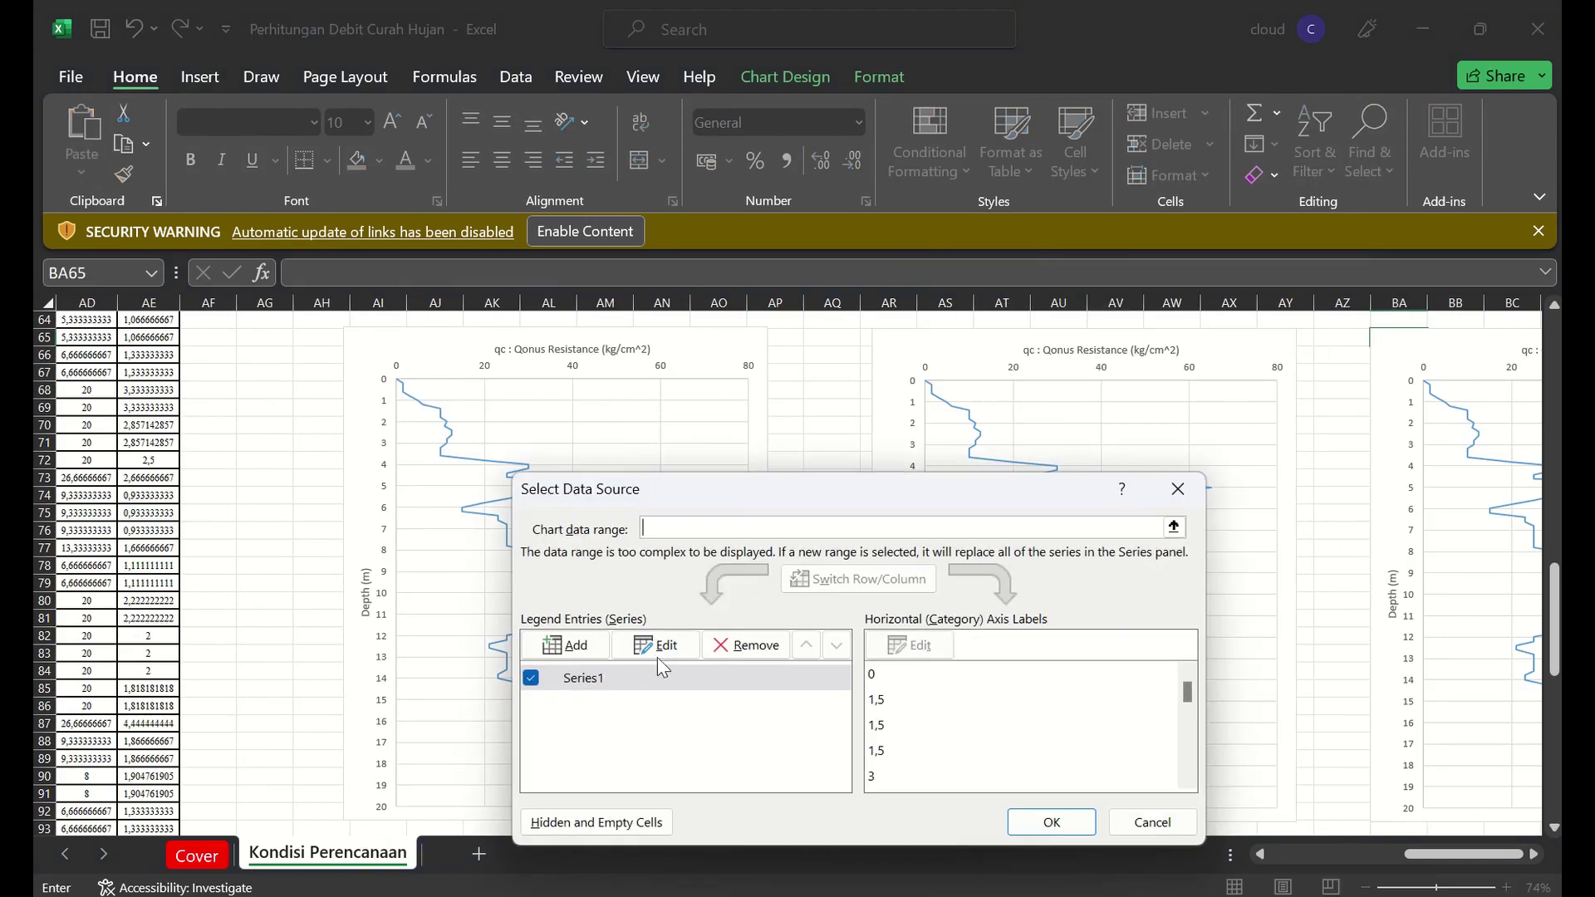
pyautogui.click(667, 646)
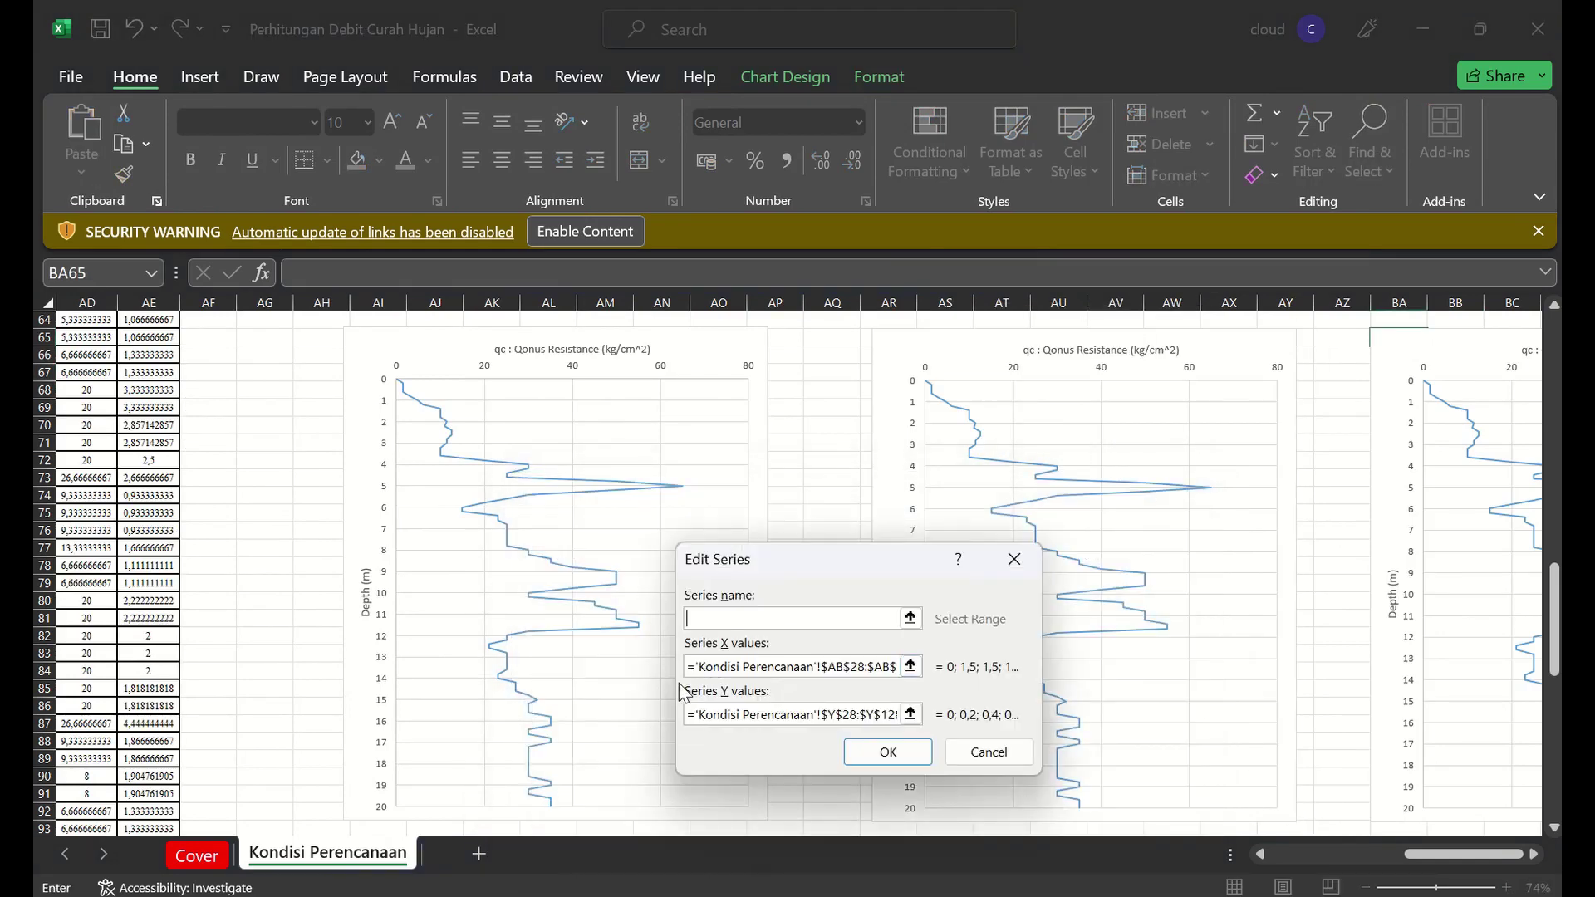
pyautogui.moveTo(692, 672); pyautogui.dragTo(1085, 695)
pyautogui.press('BackSpace')
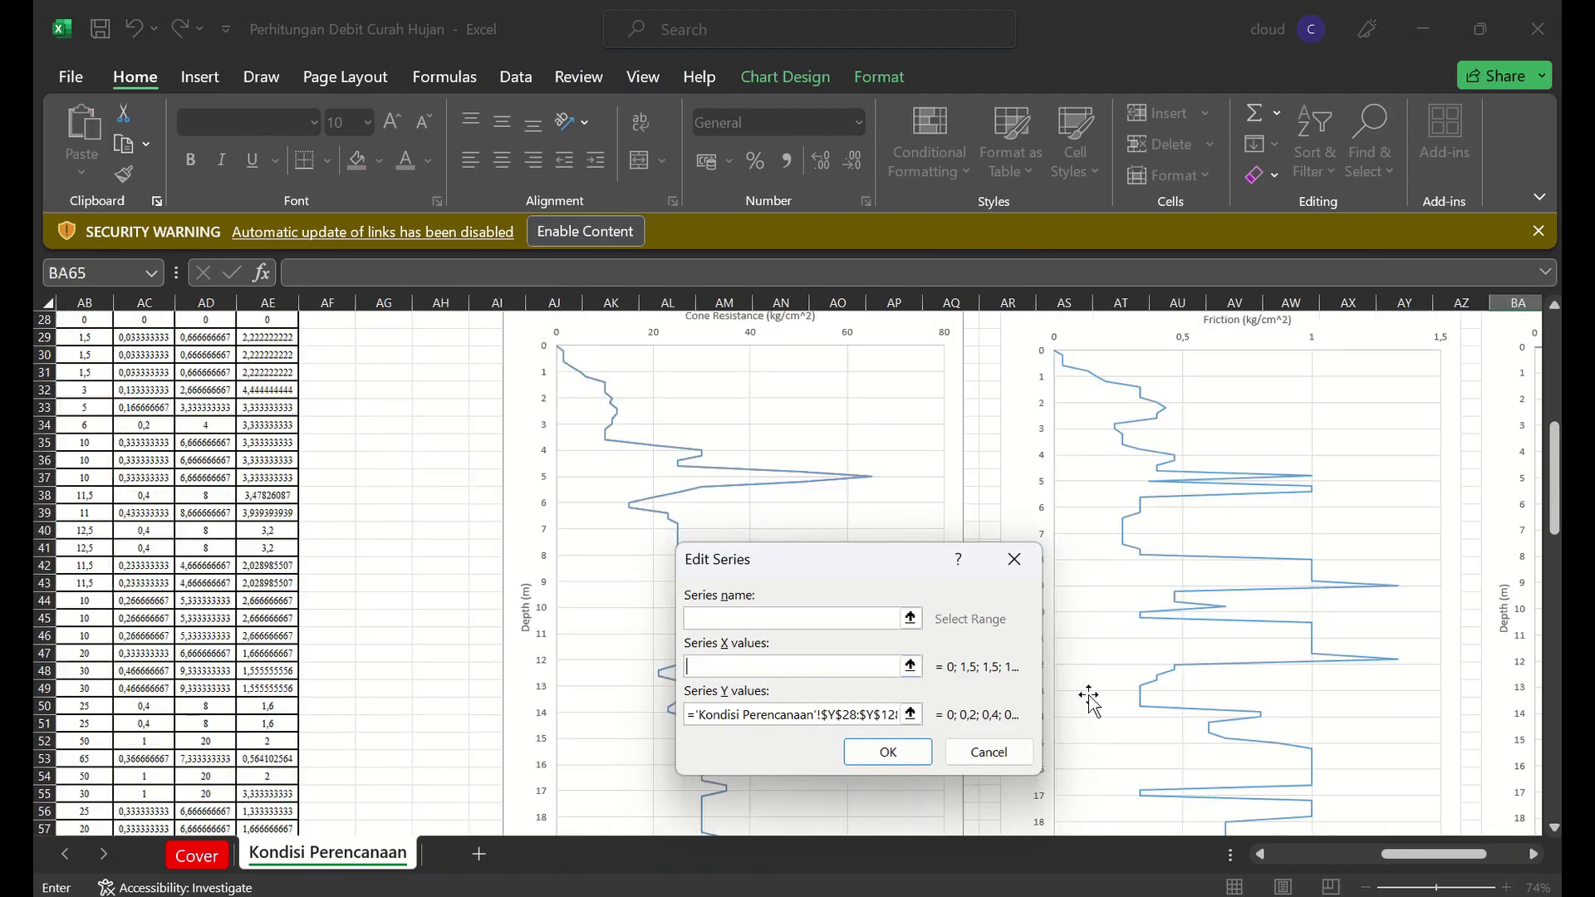
pyautogui.click(113, 339)
pyautogui.press('Up')
pyautogui.press('Up')
pyautogui.press('Up')
pyautogui.press('Right')
pyautogui.press('Down')
pyautogui.press('Down')
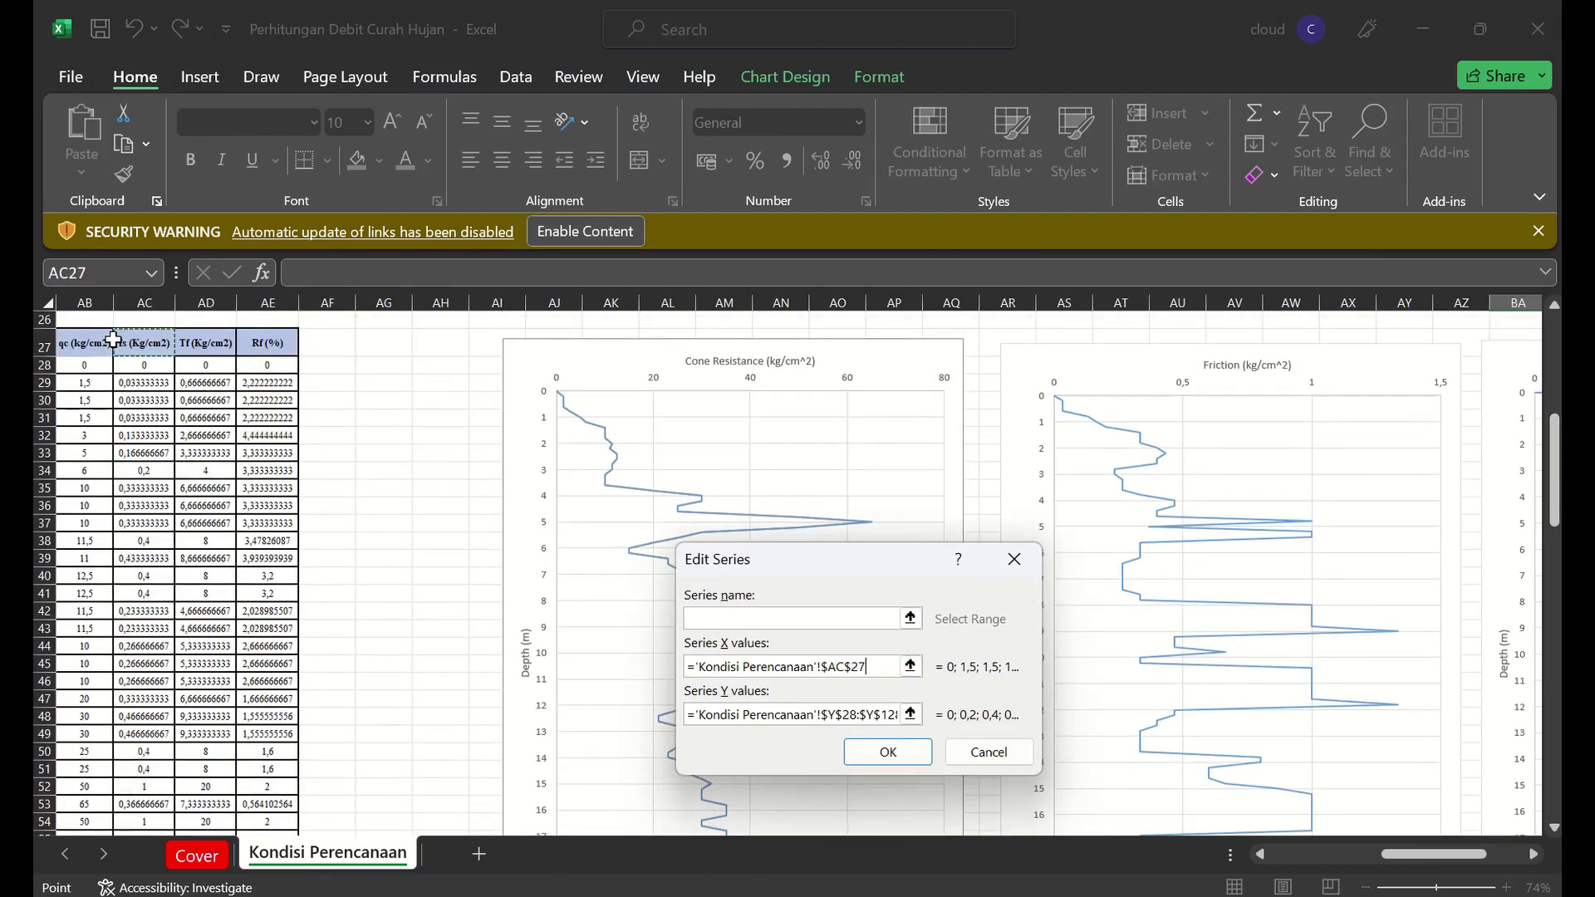
pyautogui.hotkey('shift', 'Down')
pyautogui.hotkey('shift', 'Down')
pyautogui.hotkey('shift', 'Down')
pyautogui.hotkey('shift', 'Down')
pyautogui.hotkey('shift', 'Down')
pyautogui.hotkey('shift', 'Down')
pyautogui.hotkey('shift', 'Down')
pyautogui.hotkey('shift', 'Down')
pyautogui.hotkey('shift', 'Down')
pyautogui.hotkey('shift', 'Down')
pyautogui.hotkey('shift', 'Down')
pyautogui.hotkey('shift', 'Down')
pyautogui.hotkey('shift', 'Down')
pyautogui.hotkey('shift', 'Down')
pyautogui.hotkey('shift', 'Down')
pyautogui.hotkey('shift', 'Down')
pyautogui.hotkey('shift', 'Down')
pyautogui.hotkey('shift', 'Down')
pyautogui.hotkey('shift', 'Down')
pyautogui.hotkey('shift', 'Down')
pyautogui.hotkey('shift', 'Down')
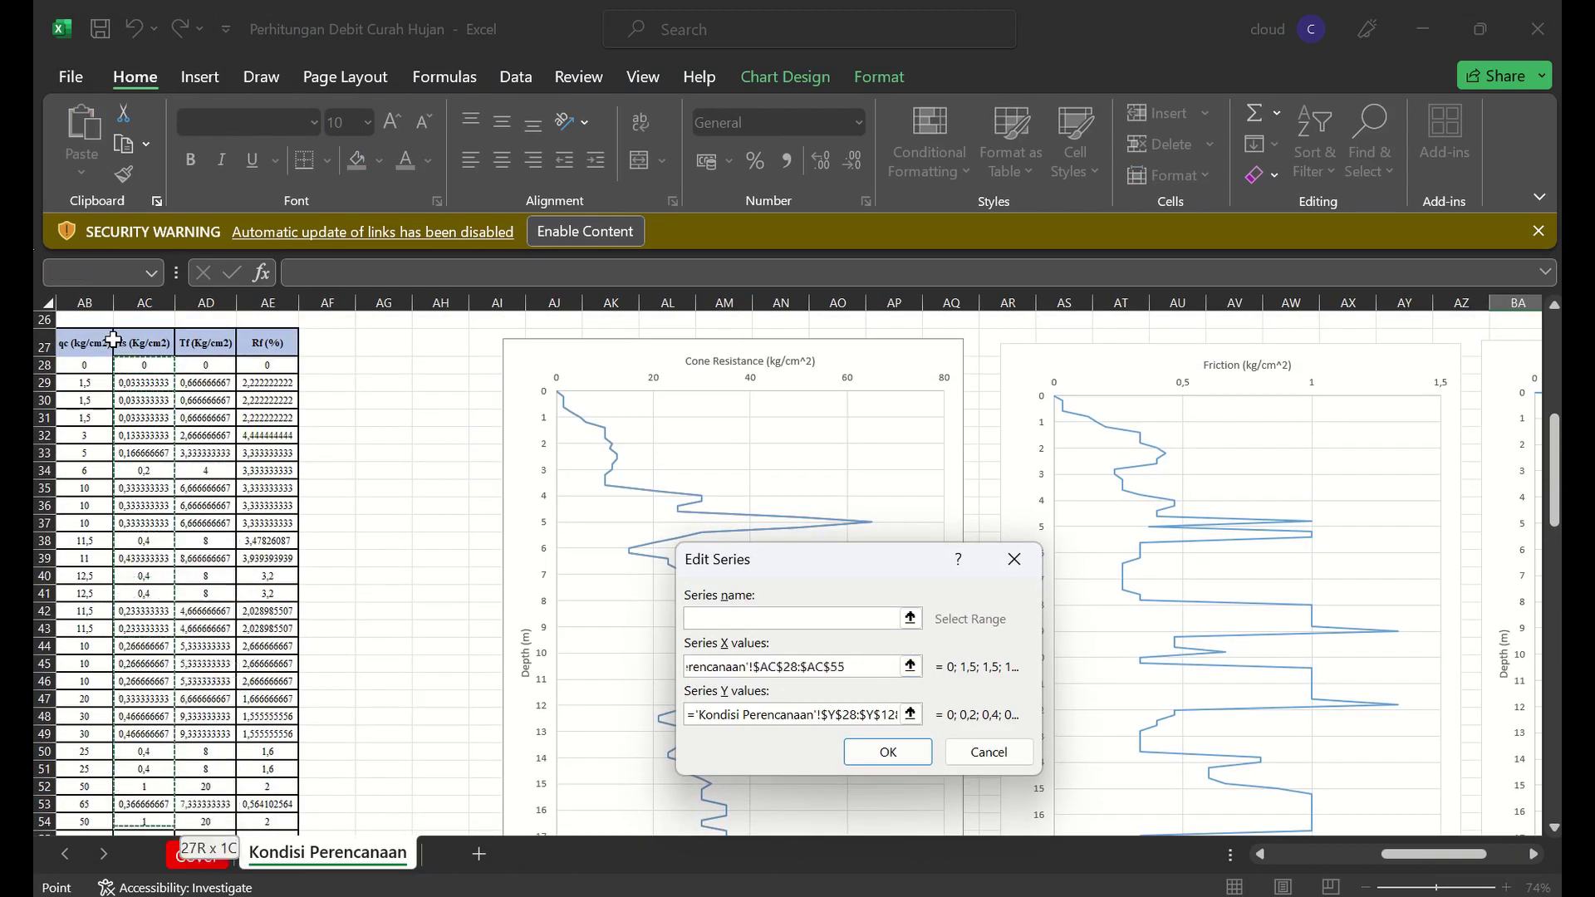
pyautogui.hotkey('shift', 'Down')
pyautogui.hotkey('shift', 'Down')
pyautogui.hotkey('shift', 'Down')
pyautogui.hotkey('shift', 'Down')
pyautogui.hotkey('shift', 'Down')
pyautogui.hotkey('shift', 'Down')
pyautogui.hotkey('shift', 'Down')
pyautogui.hotkey('shift', 'Down')
pyautogui.hotkey('shift', 'Down')
pyautogui.hotkey('shift', 'Down')
pyautogui.hotkey('shift', 'Down')
pyautogui.hotkey('shift', 'Down')
pyautogui.hotkey('shift', 'Down')
pyautogui.hotkey('shift', 'Down')
pyautogui.hotkey('shift', 'Down')
pyautogui.hotkey('shift', 'Down')
pyautogui.hotkey('shift', 'Down')
pyautogui.hotkey('shift', 'Down')
pyautogui.hotkey('shift', 'Down')
pyautogui.hotkey('shift', 'Down')
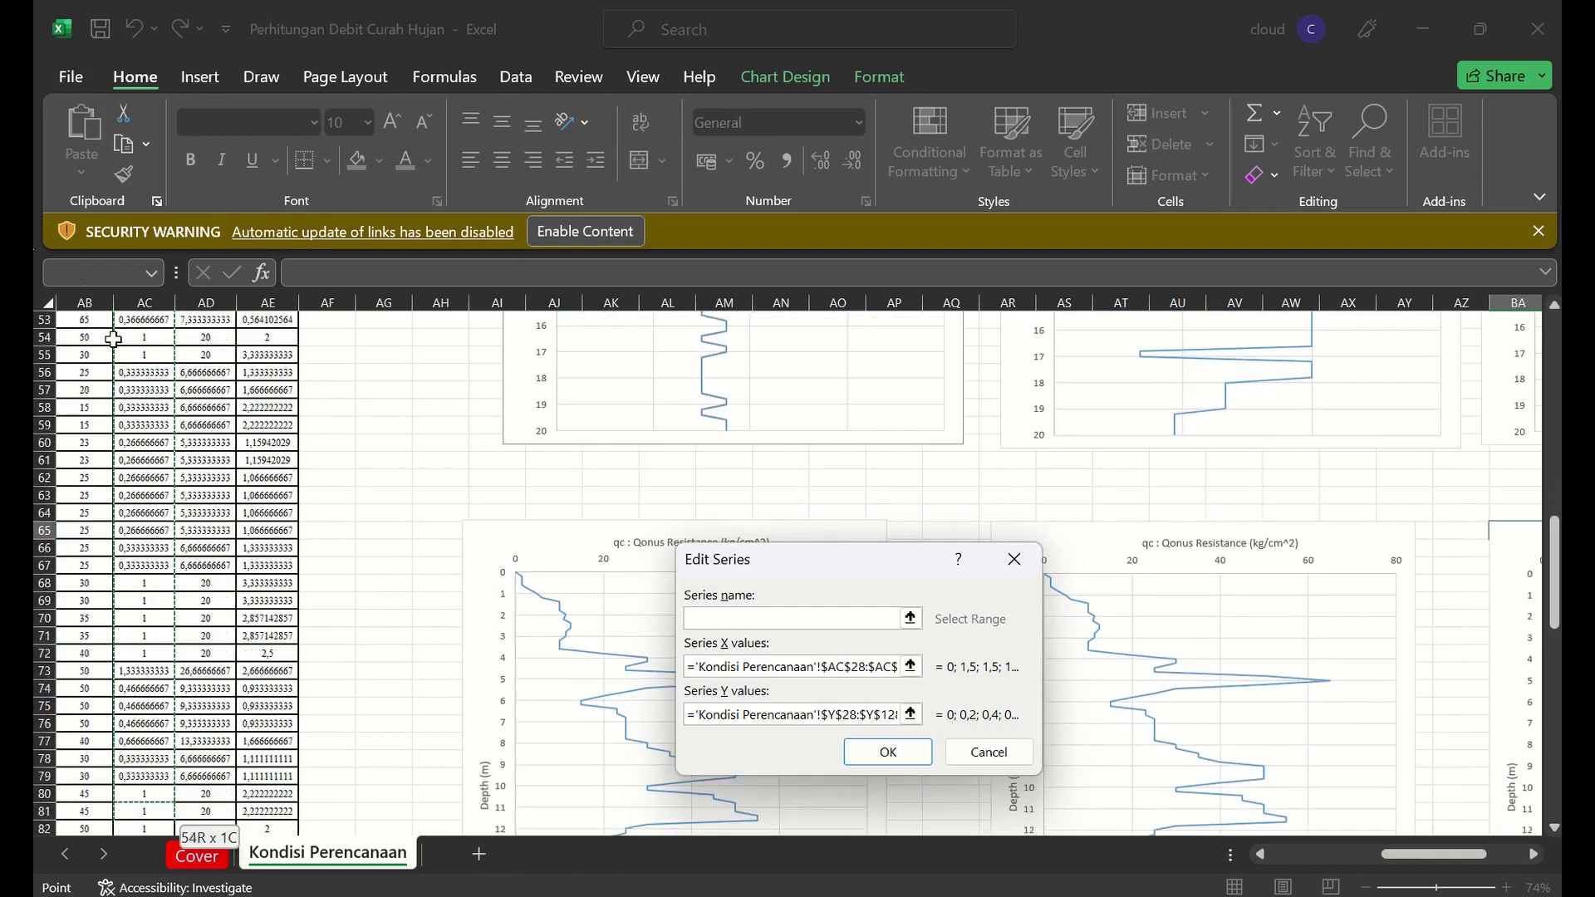
pyautogui.hotkey('shift', 'Down')
pyautogui.hotkey('shift', 'Down')
pyautogui.hotkey('shift', 'Down')
pyautogui.hotkey('shift', 'Down')
pyautogui.hotkey('shift', 'Down')
pyautogui.hotkey('shift', 'Down')
pyautogui.hotkey('shift', 'Down')
pyautogui.hotkey('shift', 'Down')
pyautogui.hotkey('shift', 'Down')
pyautogui.hotkey('shift', 'Down')
pyautogui.hotkey('shift', 'Down')
pyautogui.hotkey('shift', 'Down')
pyautogui.hotkey('shift', 'Down')
pyautogui.hotkey('shift', 'Down')
pyautogui.hotkey('shift', 'Down')
pyautogui.hotkey('shift', 'Down')
pyautogui.hotkey('shift', 'Down')
pyautogui.hotkey('shift', 'Down')
pyautogui.hotkey('shift', 'Down')
pyautogui.hotkey('shift', 'Down')
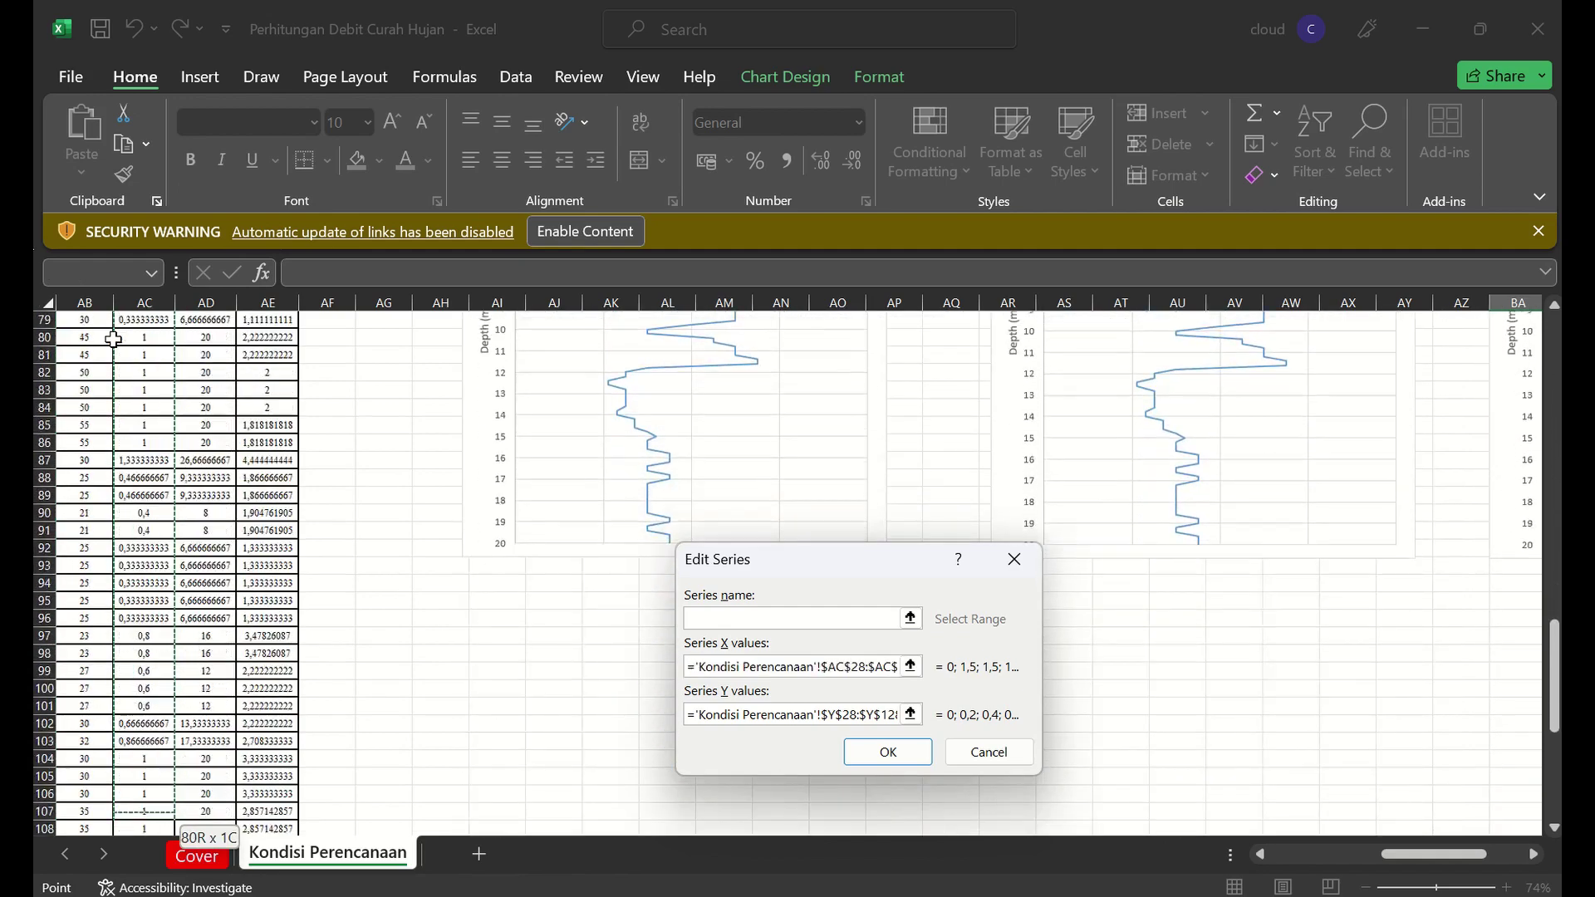
pyautogui.hotkey('shift', 'Down')
pyautogui.hotkey('shift', 'Down')
pyautogui.hotkey('shift', 'Down')
pyautogui.hotkey('shift', 'Down')
pyautogui.hotkey('shift', 'Down')
pyautogui.hotkey('shift', 'Down')
pyautogui.hotkey('shift', 'Down')
pyautogui.hotkey('shift', 'Down')
pyautogui.hotkey('shift', 'Down')
pyautogui.hotkey('shift', 'Down')
pyautogui.hotkey('shift', 'Down')
pyautogui.hotkey('shift', 'Down')
pyautogui.hotkey('shift', 'Down')
pyautogui.hotkey('shift', 'Down')
pyautogui.hotkey('shift', 'Down')
pyautogui.hotkey('shift', 'Down')
pyautogui.hotkey('shift', 'Down')
pyautogui.hotkey('shift', 'Down')
pyautogui.hotkey('shift', 'Down')
pyautogui.hotkey('shift', 'Down')
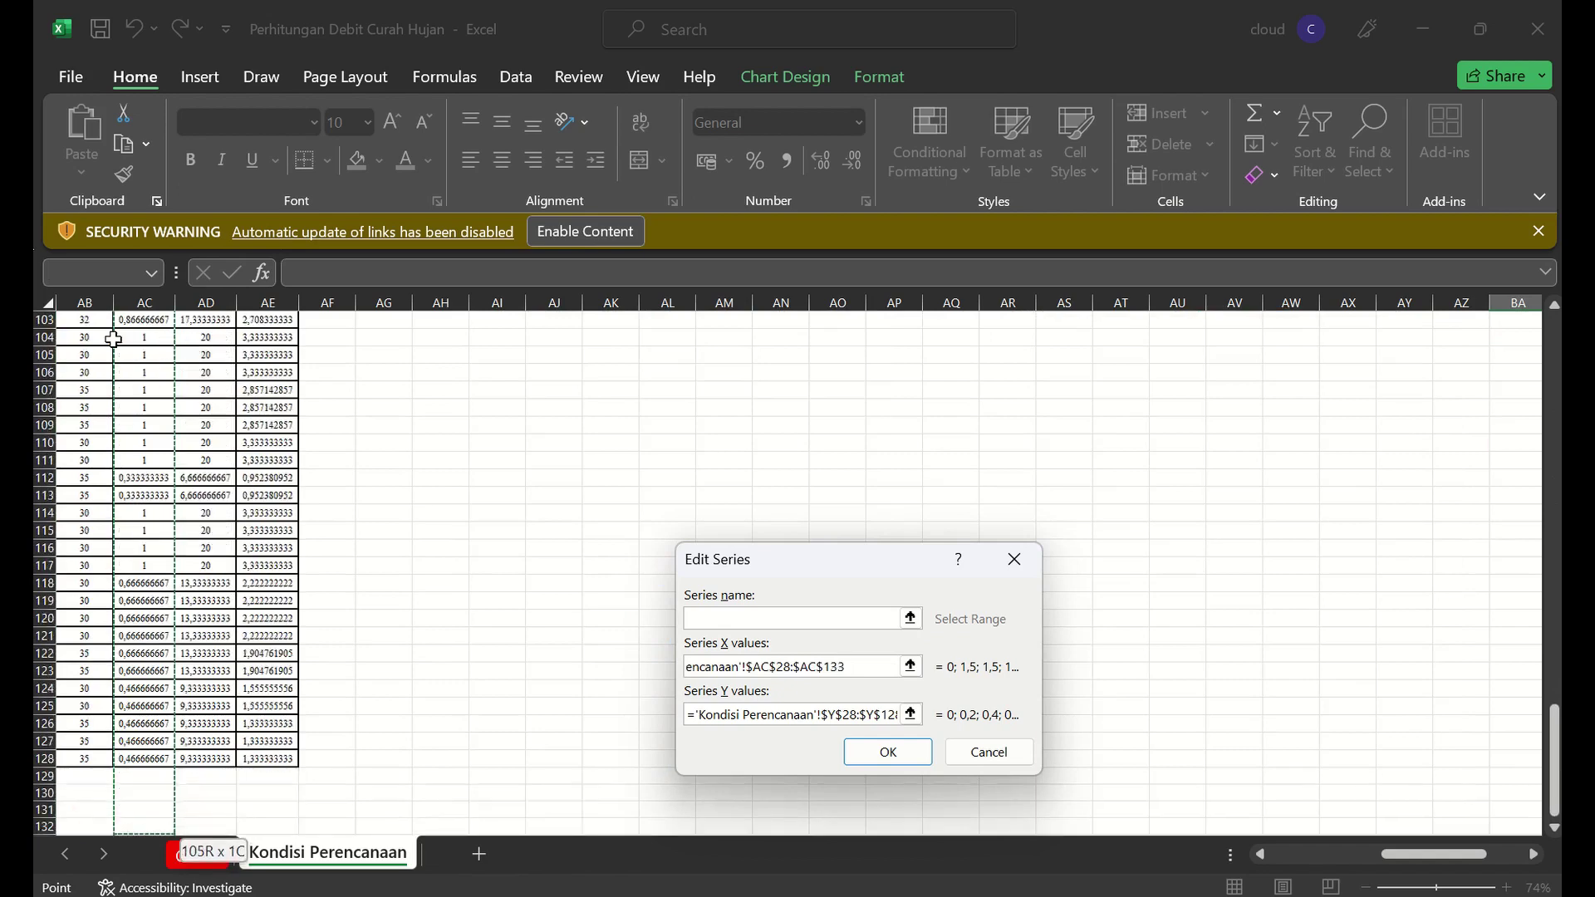
pyautogui.hotkey('shift', 'Down')
pyautogui.hotkey('shift', 'Down')
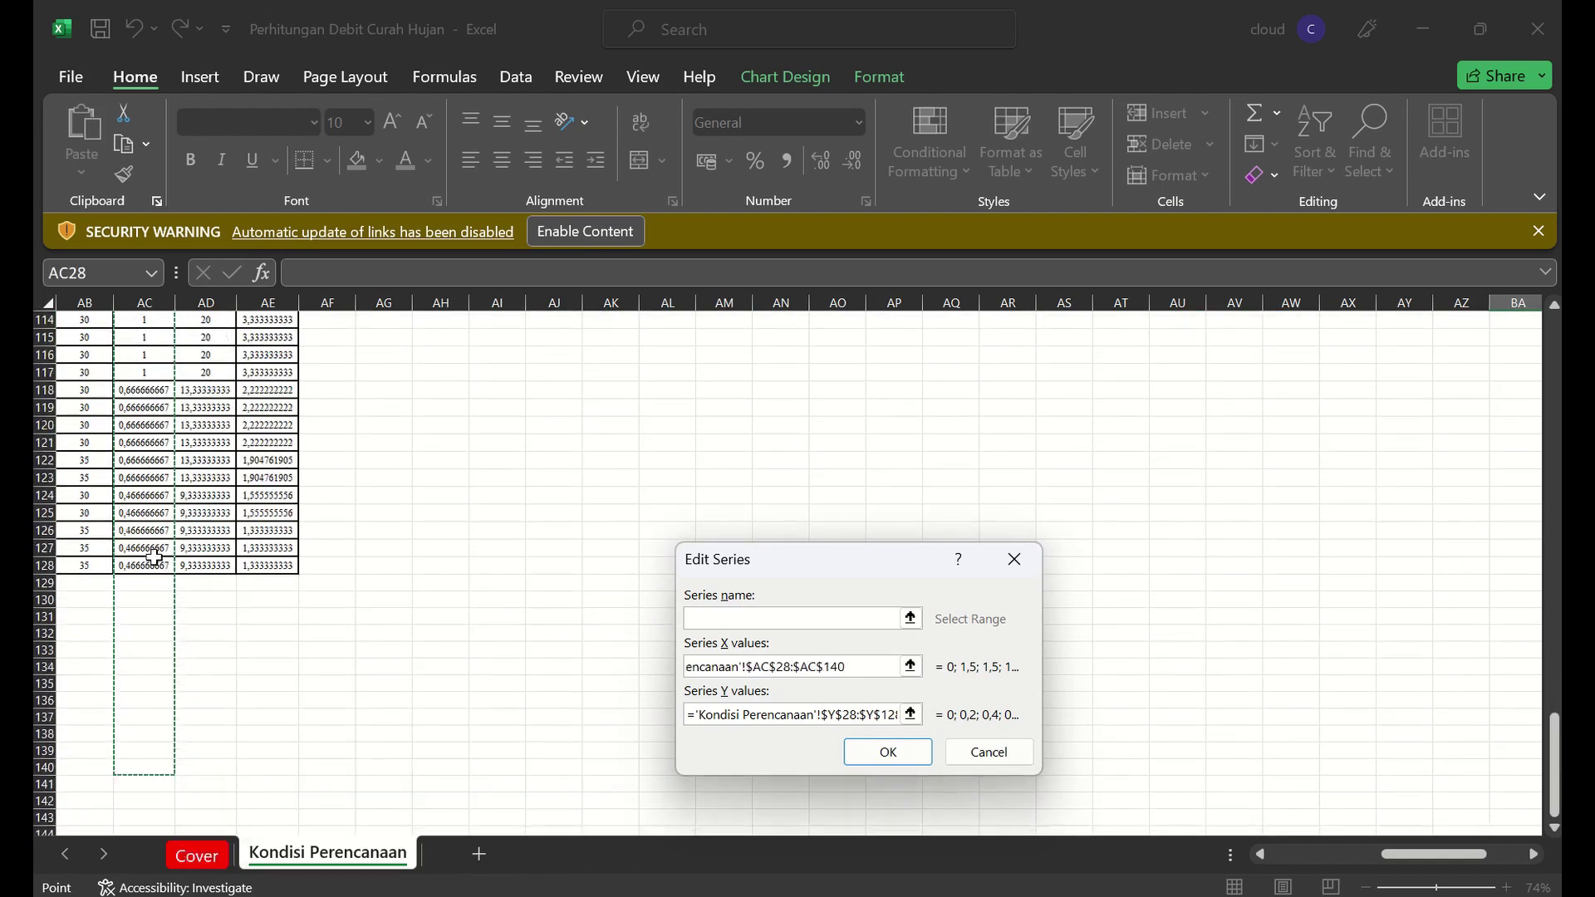
pyautogui.keyDown('shift'); pyautogui.click(155, 557); pyautogui.keyUp('shift')
pyautogui.press('Return')
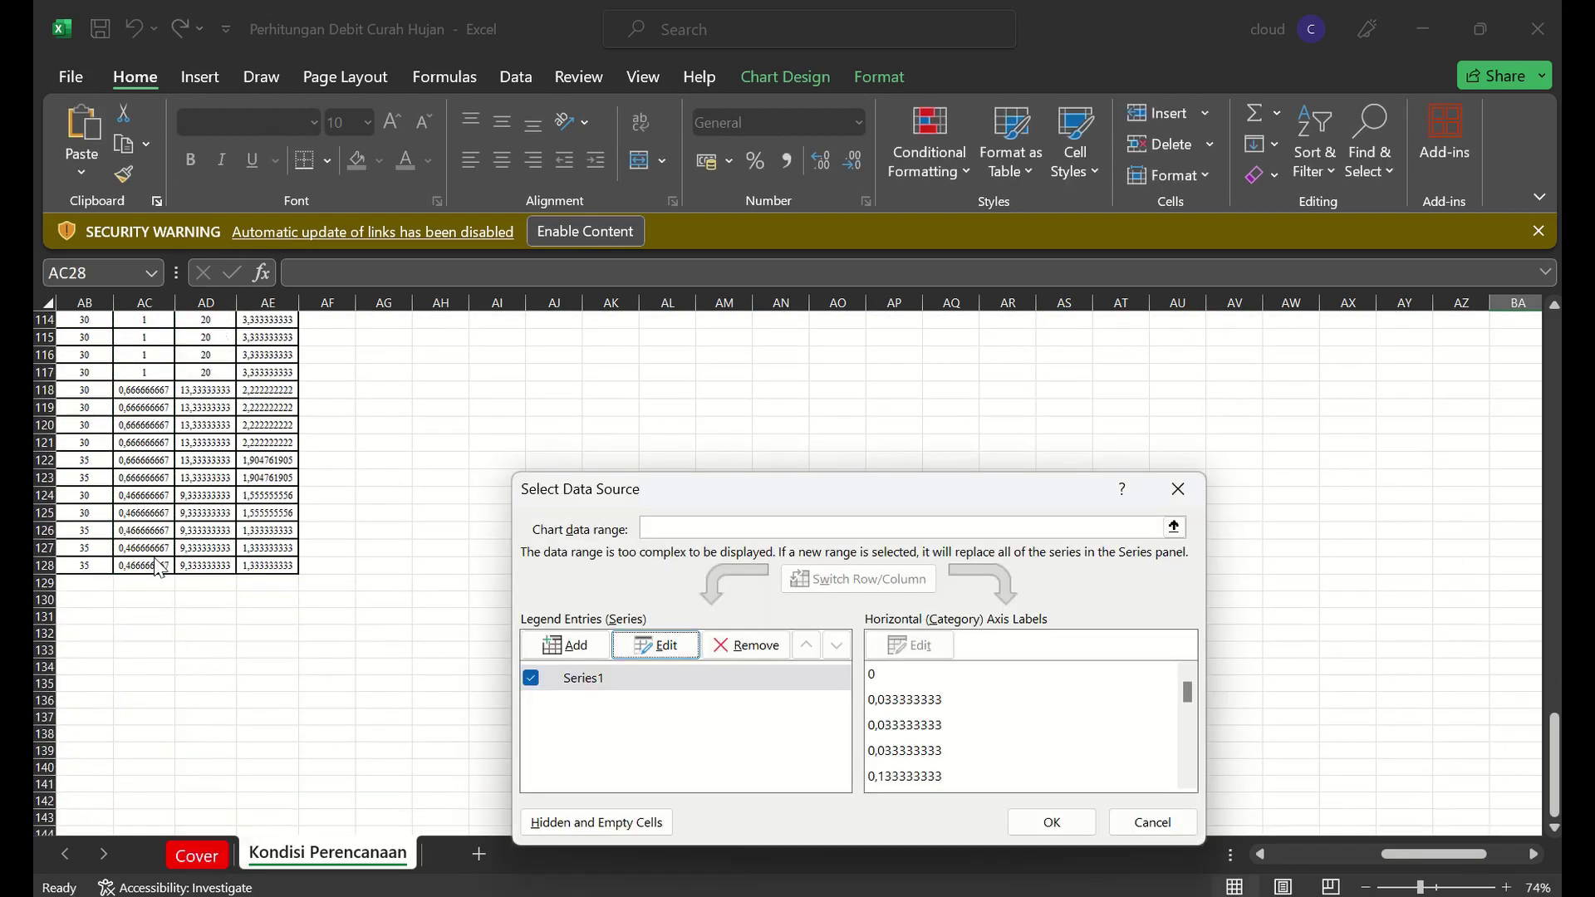
pyautogui.click(1052, 822)
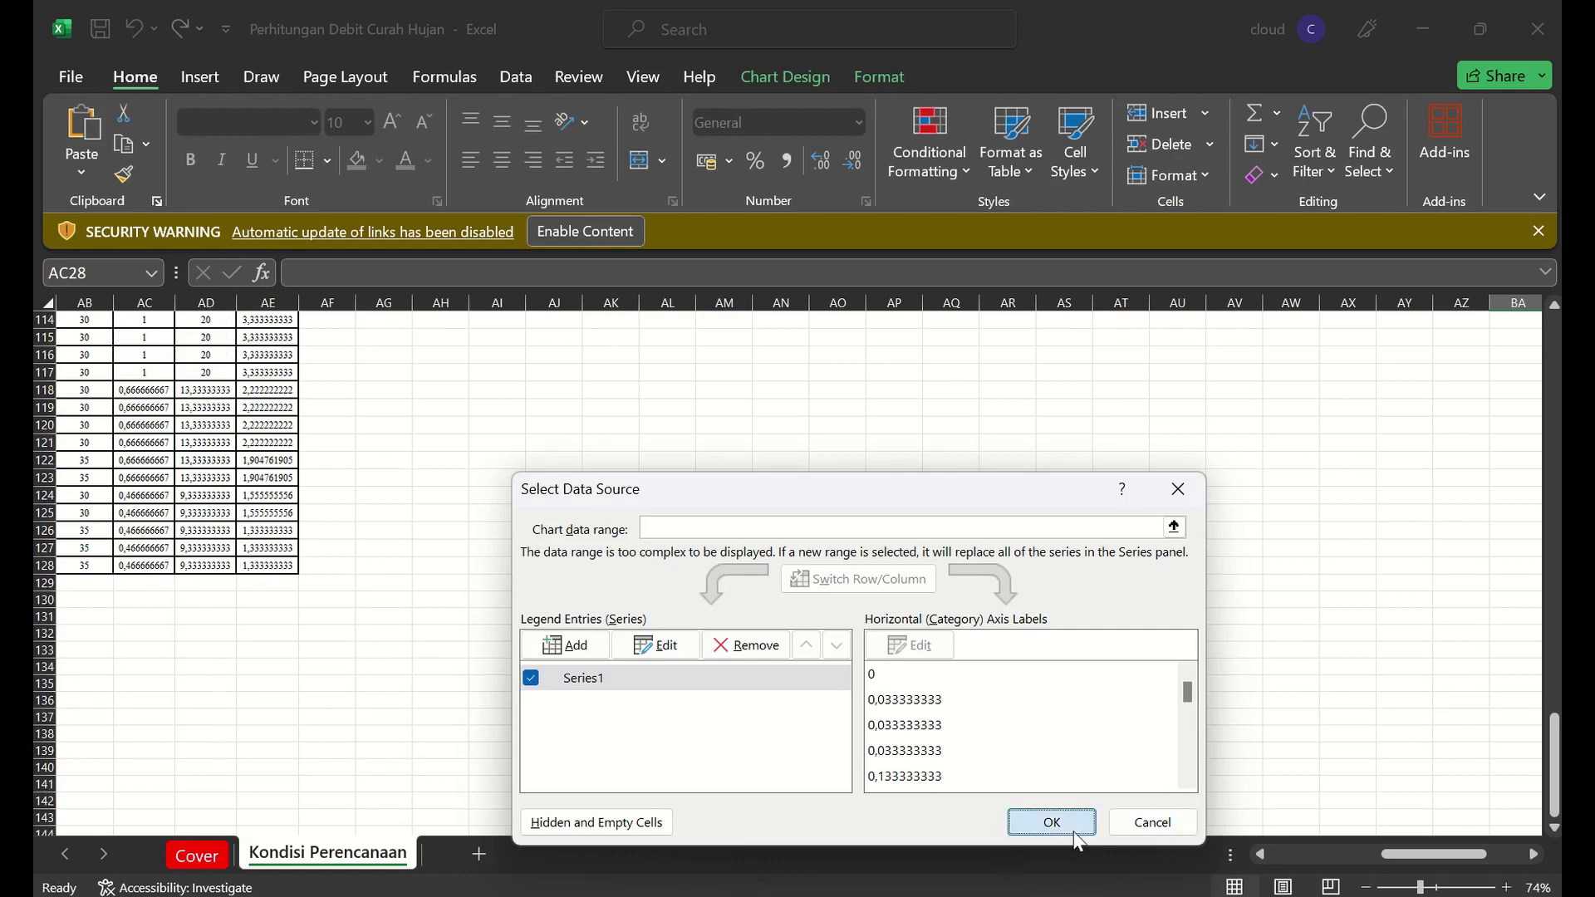
# Check the re-sourced duplicate chart and trace the fs column up to its heading and the notes above the table
pyautogui.scroll(7, 1550, 490)
pyautogui.scroll(20, 1549, 496)
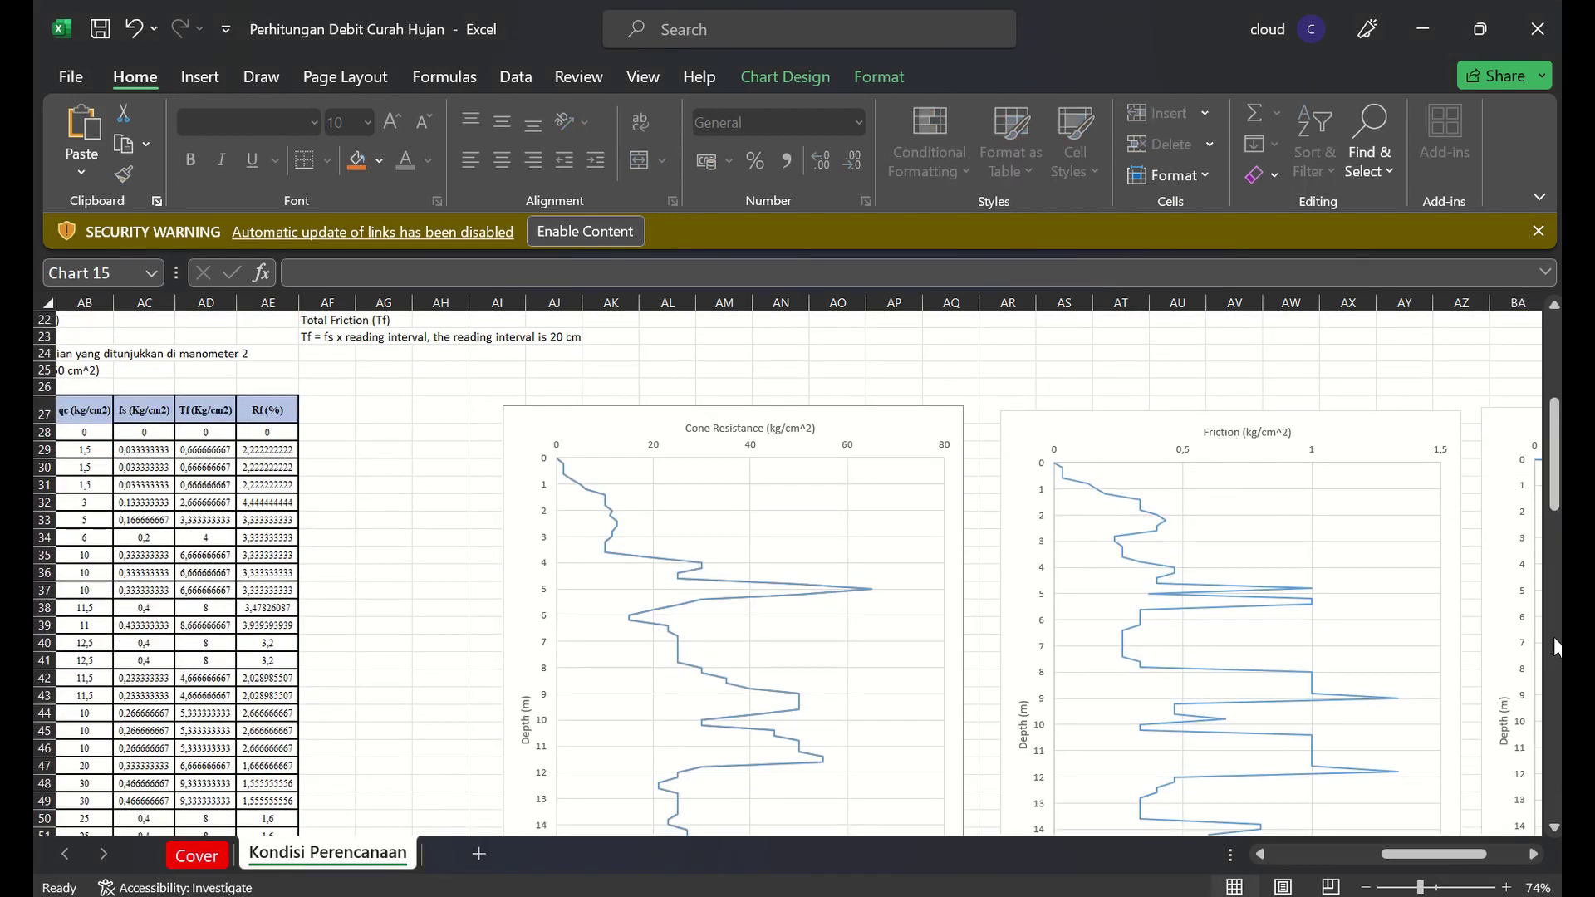
pyautogui.moveTo(1556, 647); pyautogui.dragTo(1554, 644)
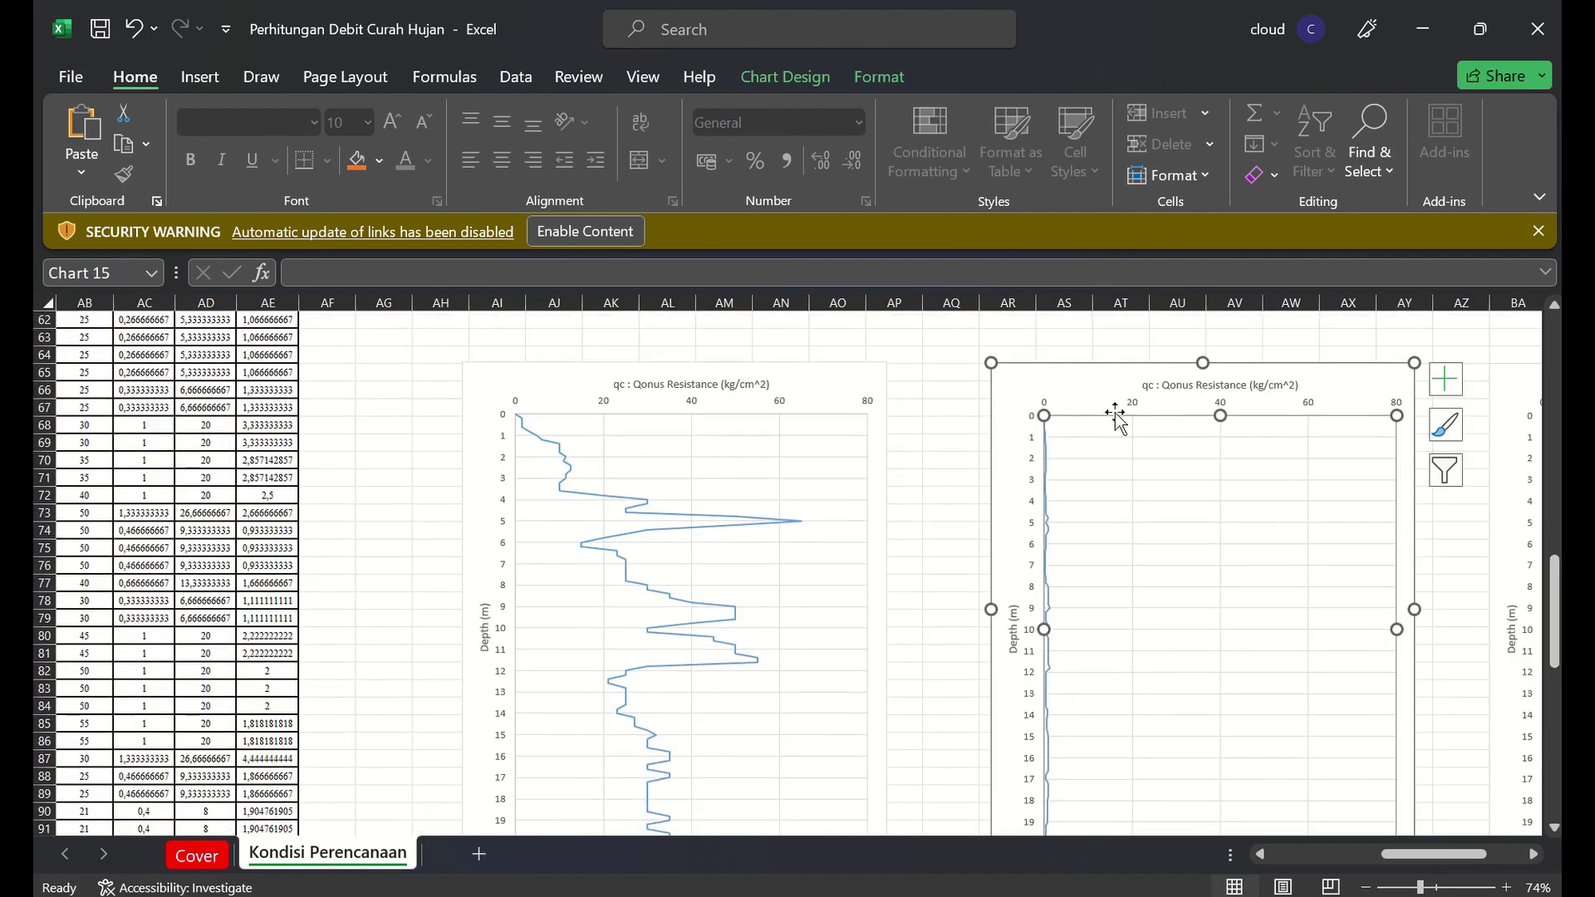
pyautogui.click(195, 397)
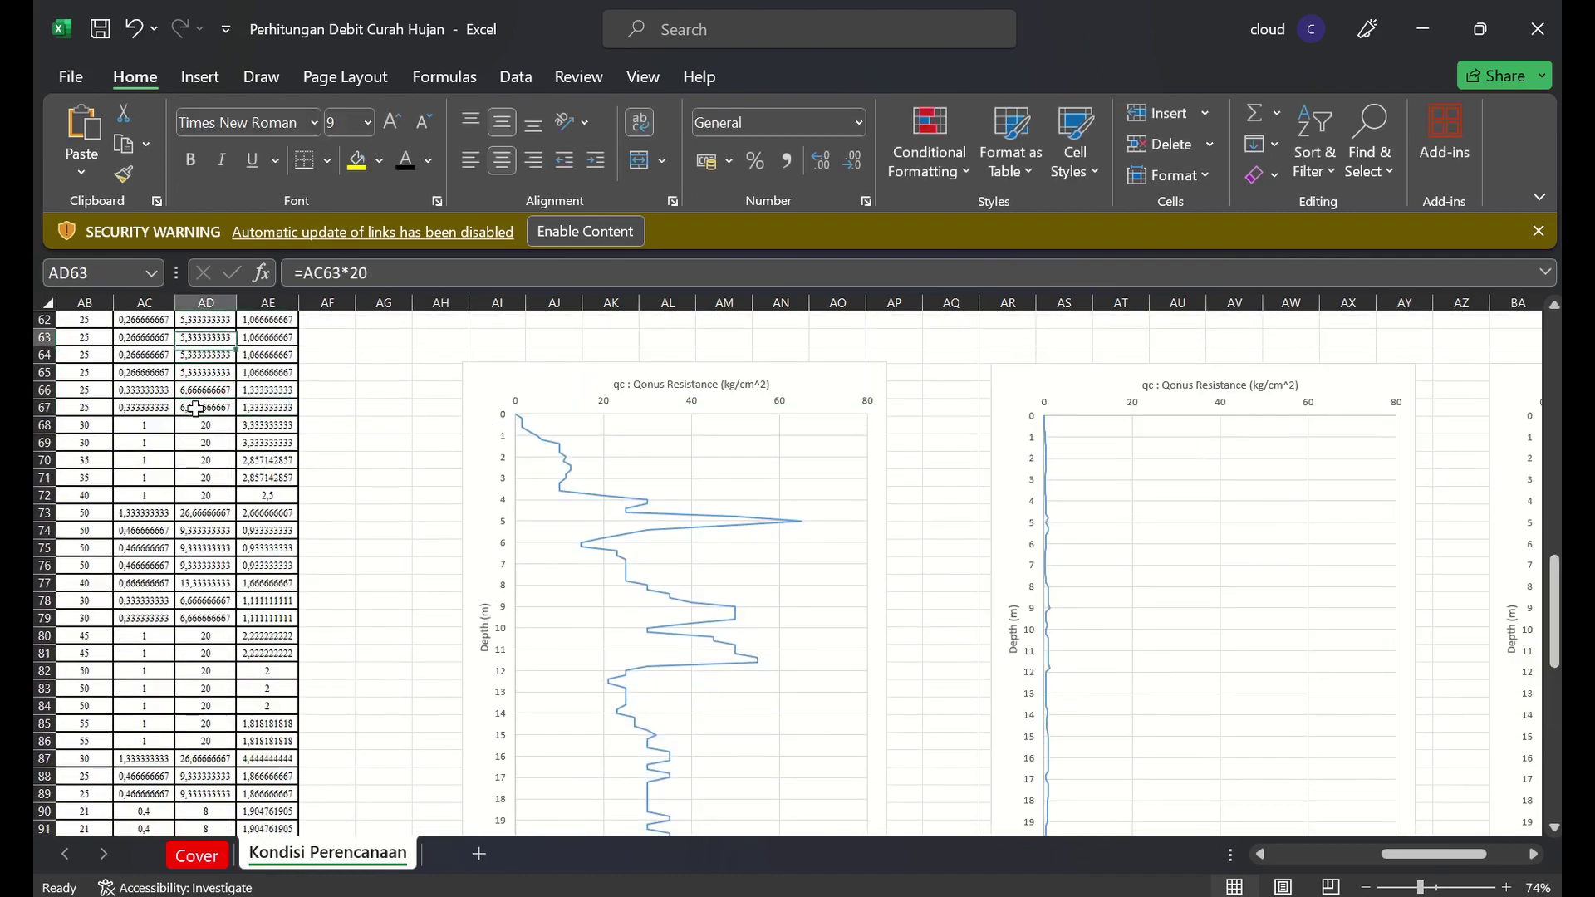
pyautogui.press('Up')
pyautogui.press('Up')
pyautogui.press('Up')
pyautogui.press('Up')
pyautogui.press('Up')
pyautogui.press('Left')
pyautogui.press('Up')
pyautogui.press('Up')
pyautogui.press('Up')
pyautogui.press('Up')
pyautogui.press('Up')
pyautogui.press('Up')
pyautogui.press('Up')
pyautogui.press('Up')
pyautogui.press('Up')
pyautogui.press('Up')
pyautogui.press('Up')
pyautogui.press('Up')
pyautogui.press('Up')
pyautogui.press('Up')
pyautogui.press('Up')
pyautogui.press('Up')
pyautogui.press('Up')
pyautogui.press('Up')
pyautogui.press('Up')
pyautogui.press('Up')
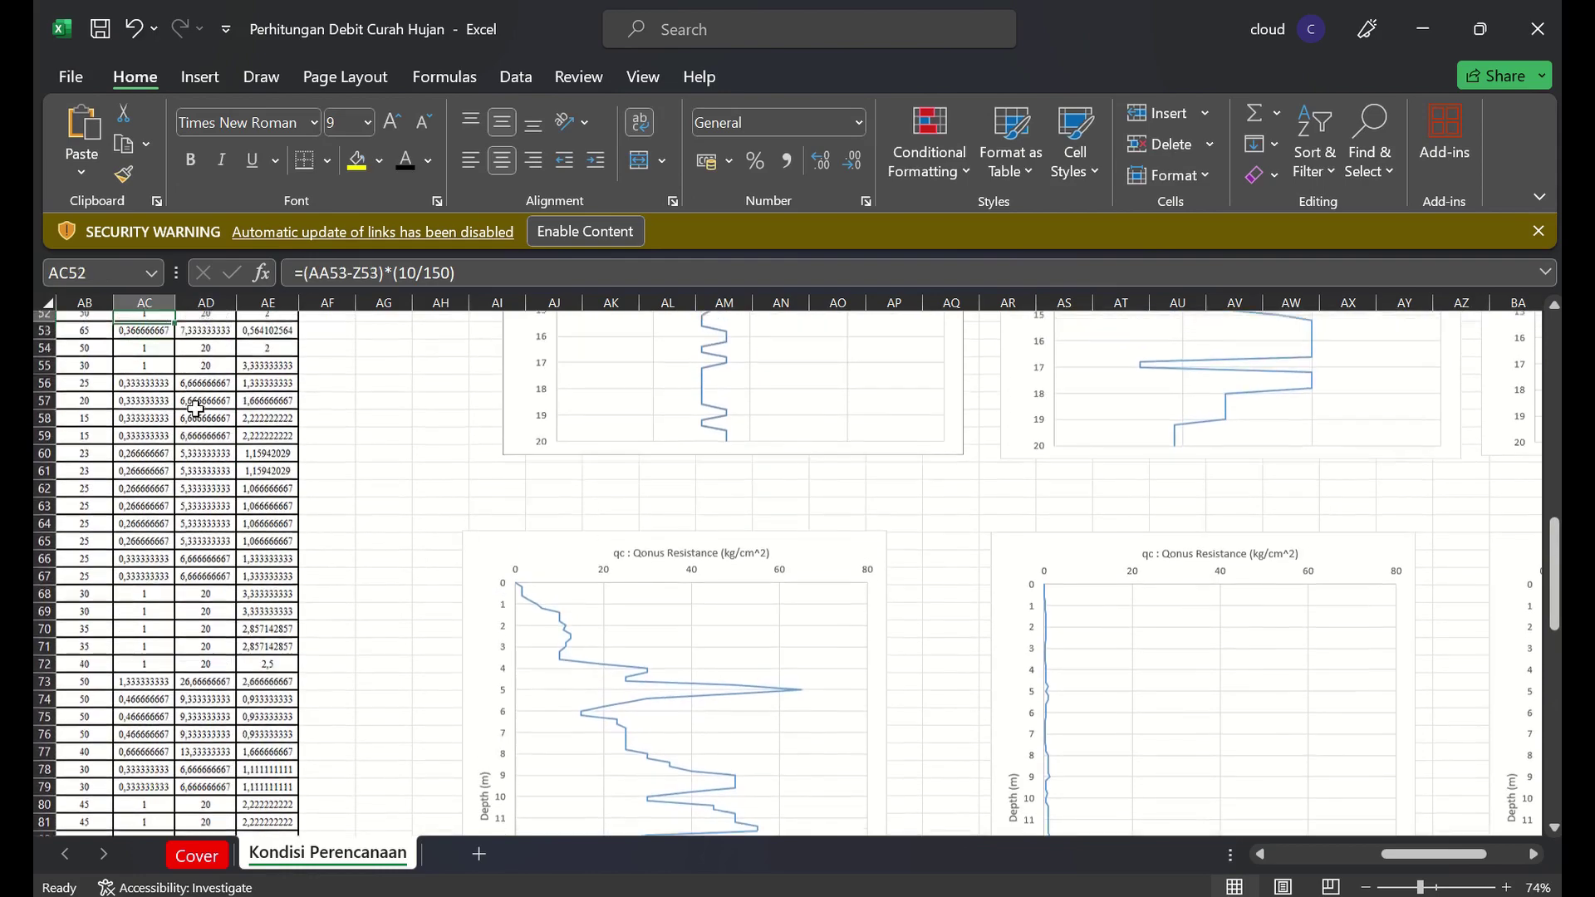
pyautogui.press('Up')
pyautogui.press('Up')
pyautogui.press('Up')
pyautogui.press('Up')
pyautogui.press('Up')
pyautogui.press('Up')
pyautogui.press('Up')
pyautogui.press('Up')
pyautogui.press('Up')
pyautogui.press('Up')
pyautogui.press('Up')
pyautogui.press('Up')
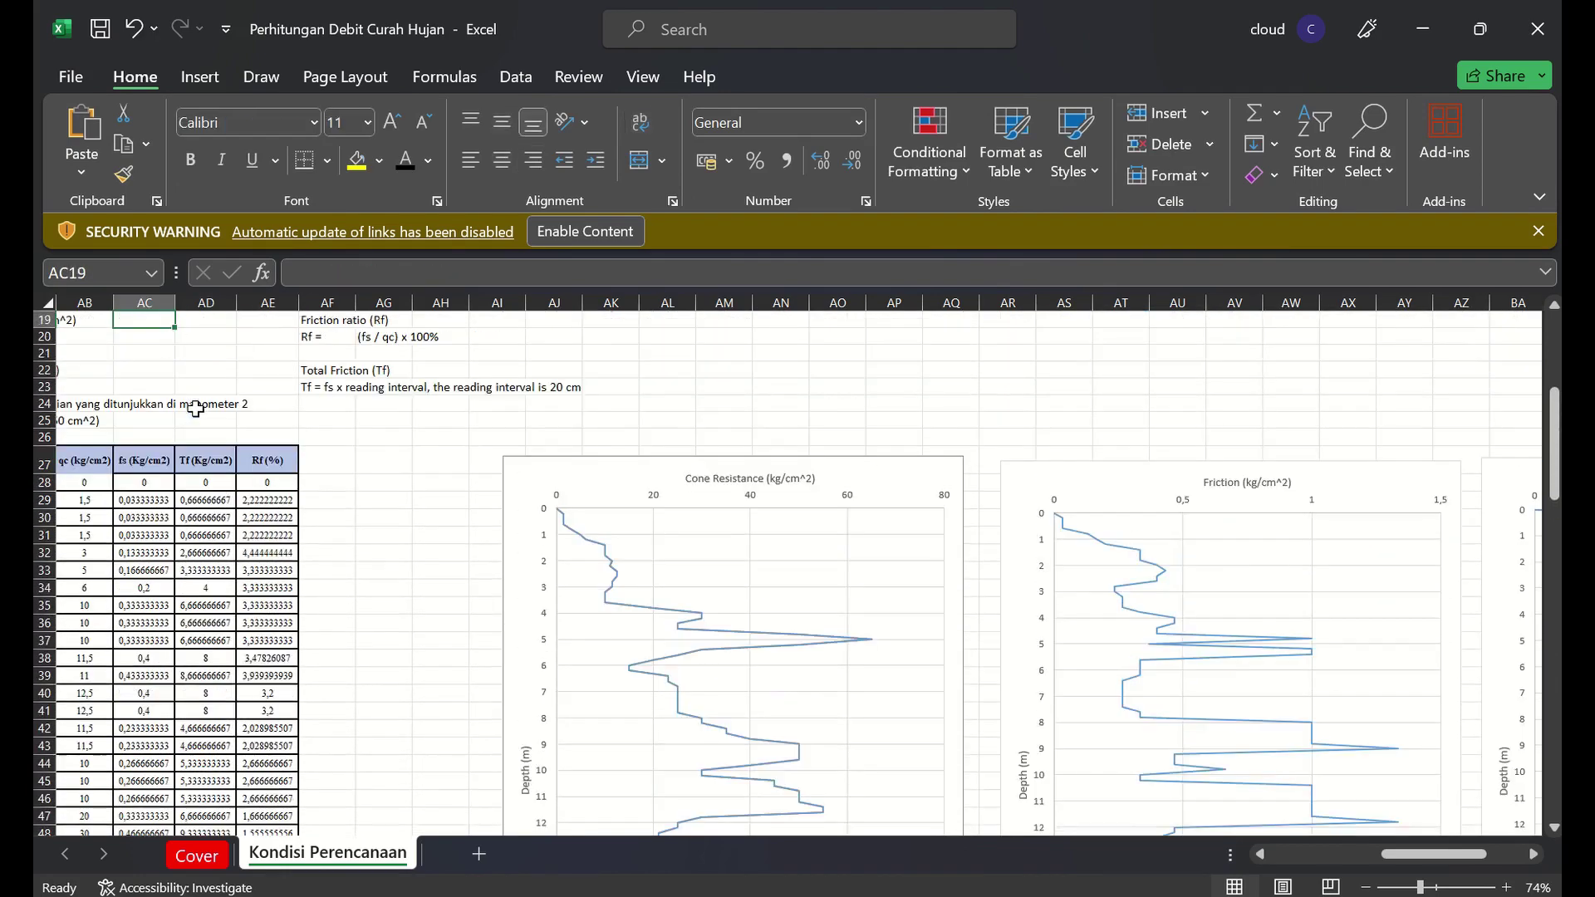
# Look down the fs column beside the charts, and back across the calculated results to the raw CPT readings
pyautogui.press('Down')
pyautogui.press('Down')
pyautogui.press('Down')
pyautogui.press('Down')
pyautogui.press('Down')
pyautogui.press('Down')
pyautogui.press('Down')
pyautogui.press('Down')
pyautogui.press('Down')
pyautogui.press('Down')
pyautogui.press('Down')
pyautogui.press('Down')
pyautogui.press('Down')
pyautogui.press('Down')
pyautogui.press('Down')
pyautogui.press('Down')
pyautogui.press('Down')
pyautogui.press('Down')
pyautogui.press('Down')
pyautogui.press('Down')
pyautogui.scroll(-5, 195, 408)
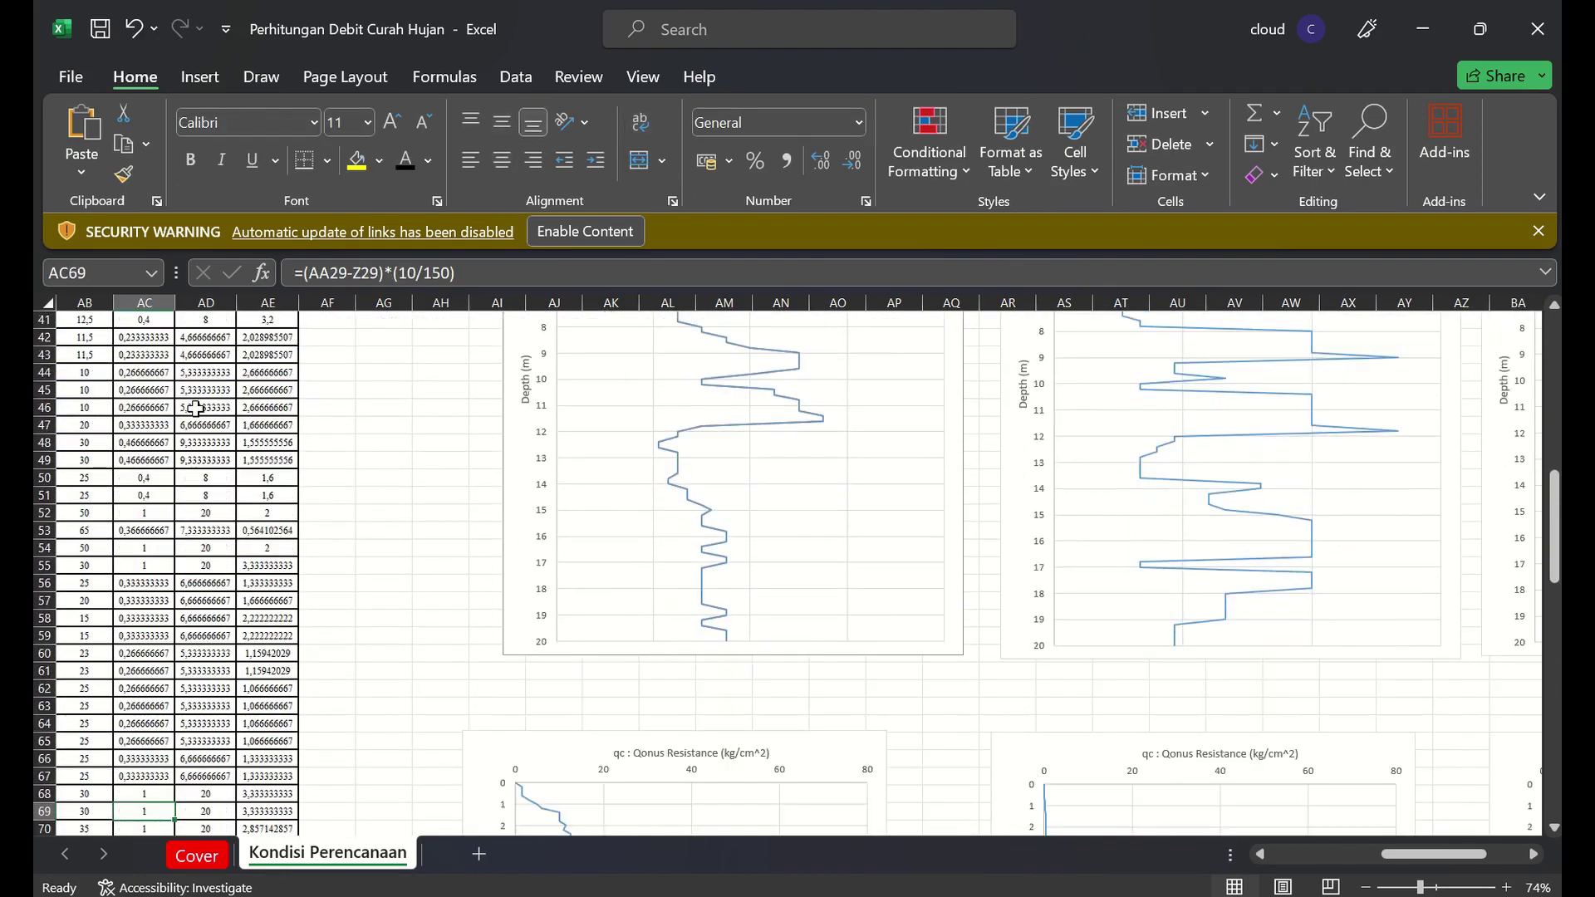
pyautogui.click(195, 408)
pyautogui.press('Left')
pyautogui.press('Left')
pyautogui.press('Left')
pyautogui.press('Left')
pyautogui.press('Left')
pyautogui.press('Left')
pyautogui.press('Left')
pyautogui.press('Left')
pyautogui.press('Left')
pyautogui.press('Left')
pyautogui.press('Up')
pyautogui.press('Up')
pyautogui.press('Up')
pyautogui.press('Up')
pyautogui.press('Up')
pyautogui.press('Up')
pyautogui.press('Up')
pyautogui.press('Up')
pyautogui.press('Up')
pyautogui.press('Up')
pyautogui.press('Up')
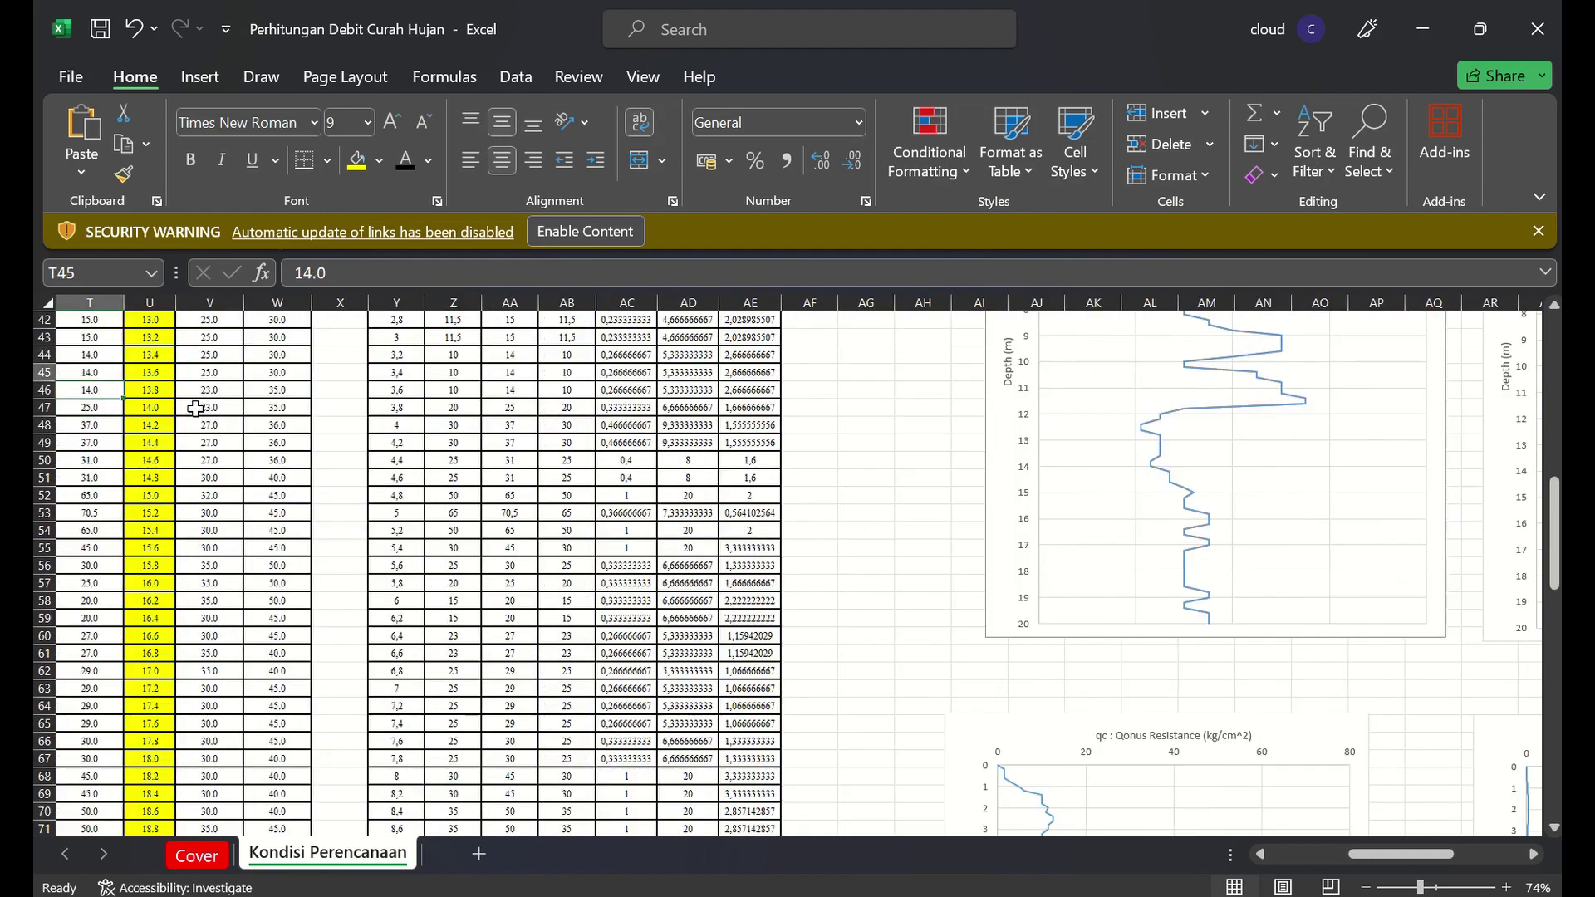
# Format the fs, Tf and Rf values in AC28:AE128 as numbers with two decimal places
pyautogui.click(633, 321)
pyautogui.press('Up')
pyautogui.press('Up')
pyautogui.press('Up')
pyautogui.press('Up')
pyautogui.press('Up')
pyautogui.press('Up')
pyautogui.press('Up')
pyautogui.press('Up')
pyautogui.press('Up')
pyautogui.press('Up')
pyautogui.press('Up')
pyautogui.press('Up')
pyautogui.press('Up')
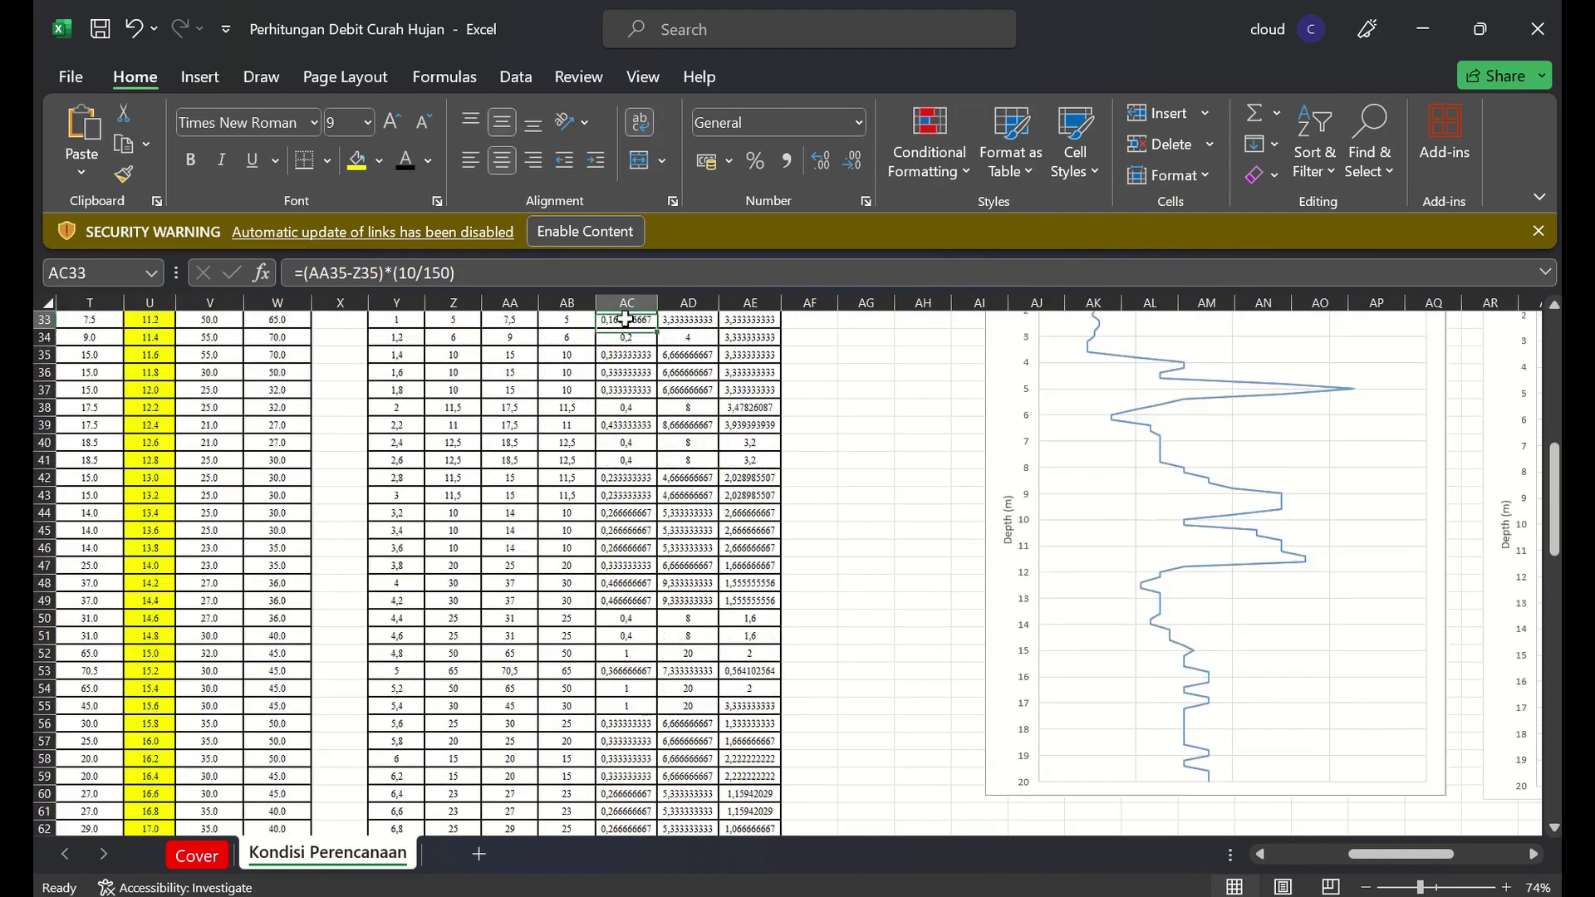
pyautogui.moveTo(641, 414); pyautogui.dragTo(781, 796)
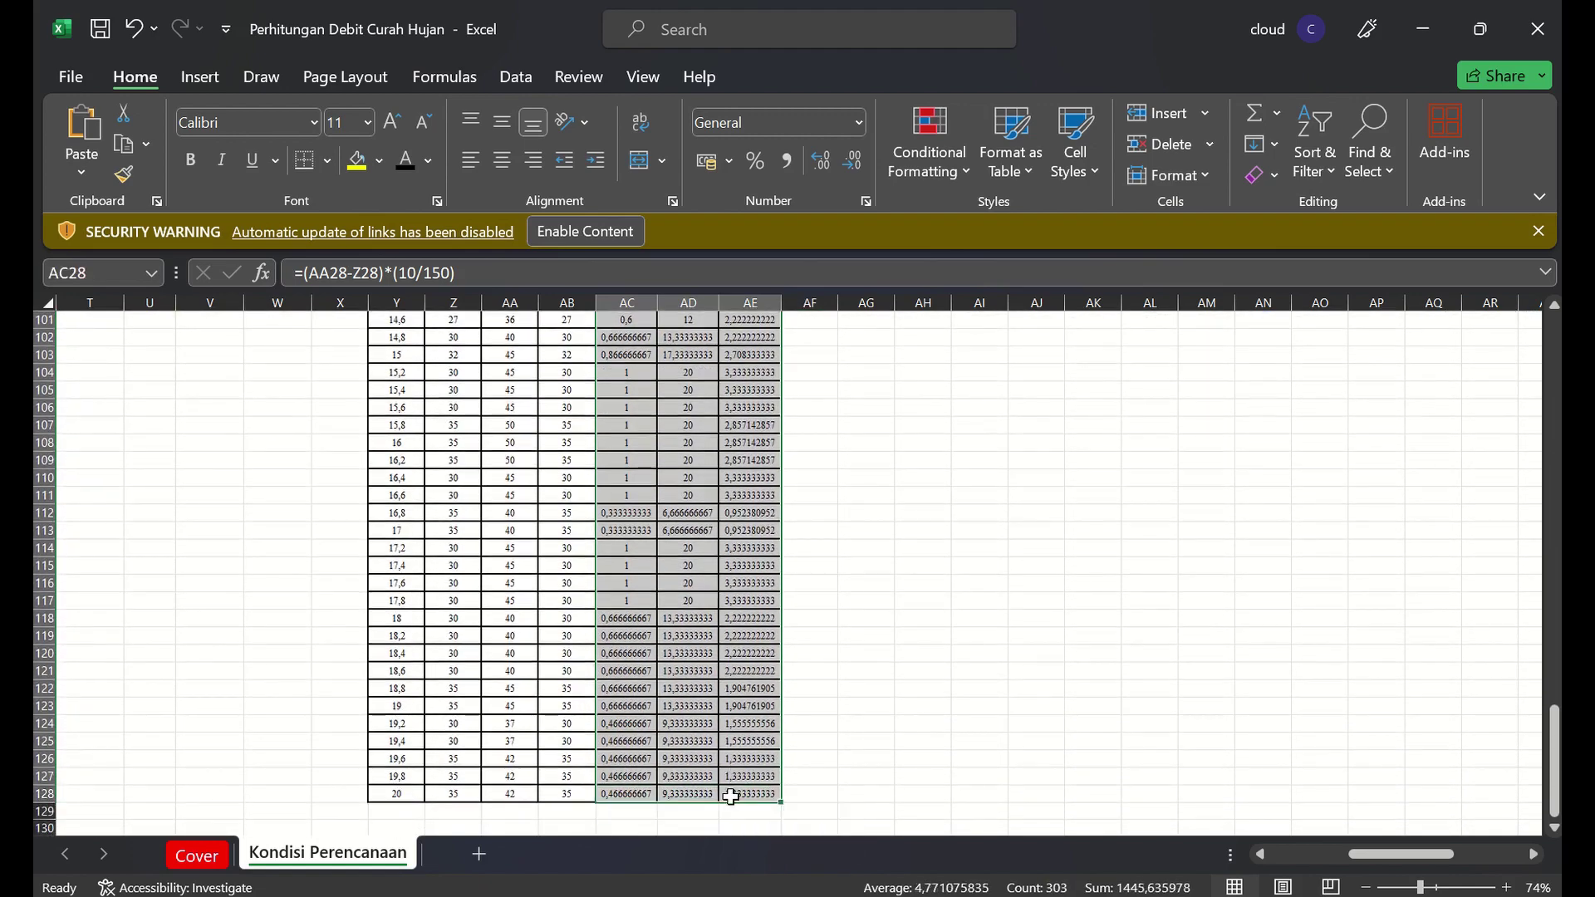
pyautogui.click(842, 166)
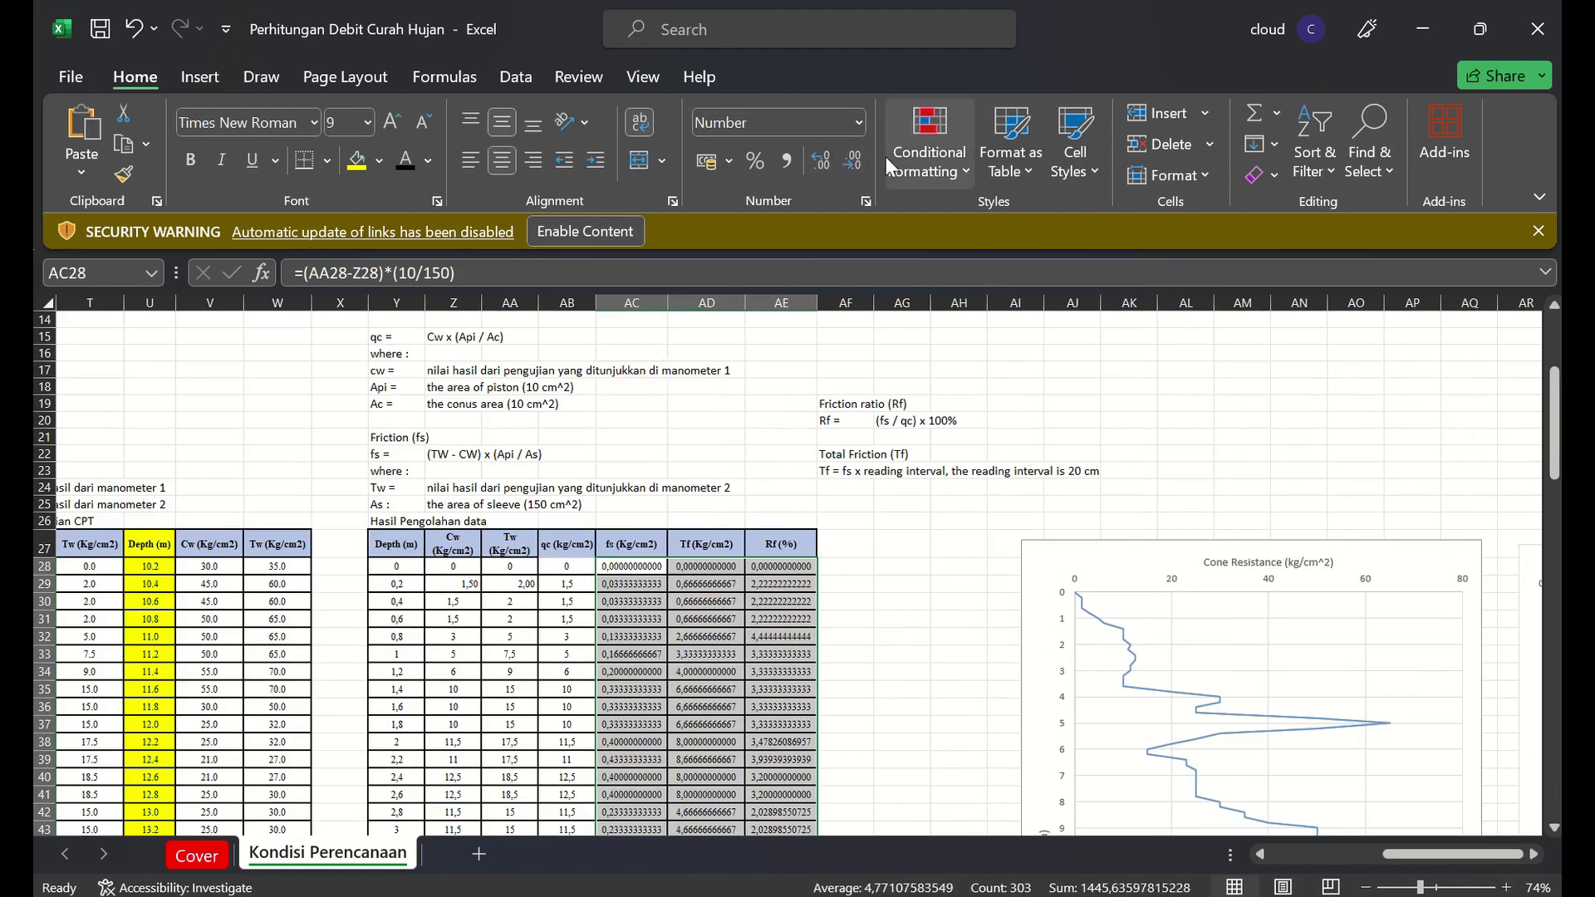
pyautogui.click(860, 161)
pyautogui.click(860, 161)
pyautogui.click(859, 161)
pyautogui.click(860, 161)
pyautogui.click(860, 162)
pyautogui.click(860, 161)
pyautogui.click(859, 161)
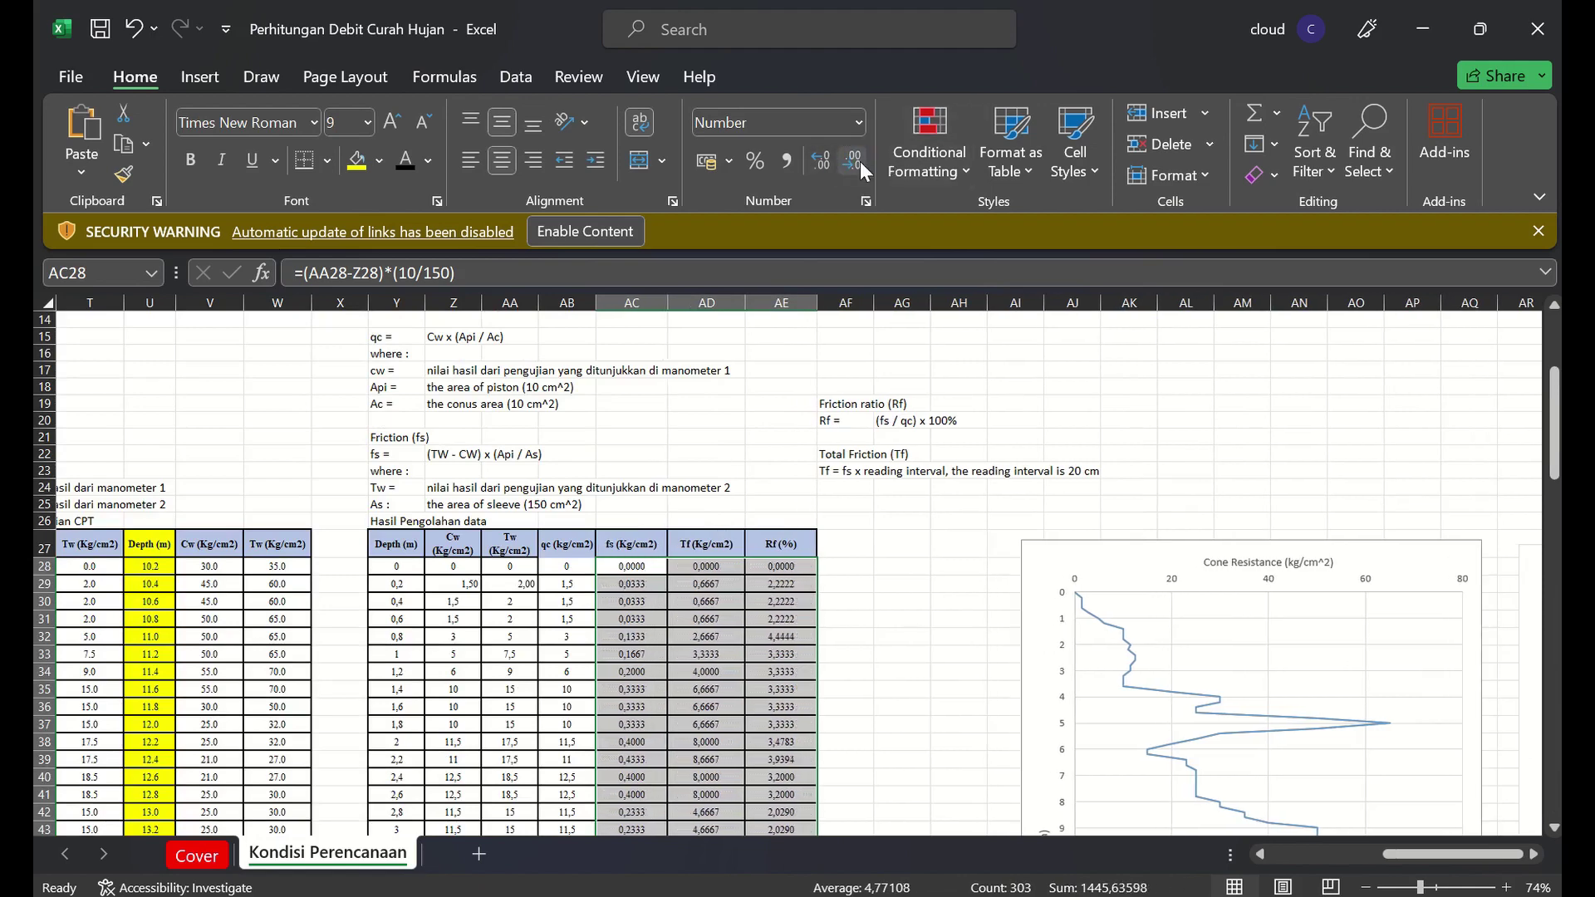
pyautogui.click(859, 161)
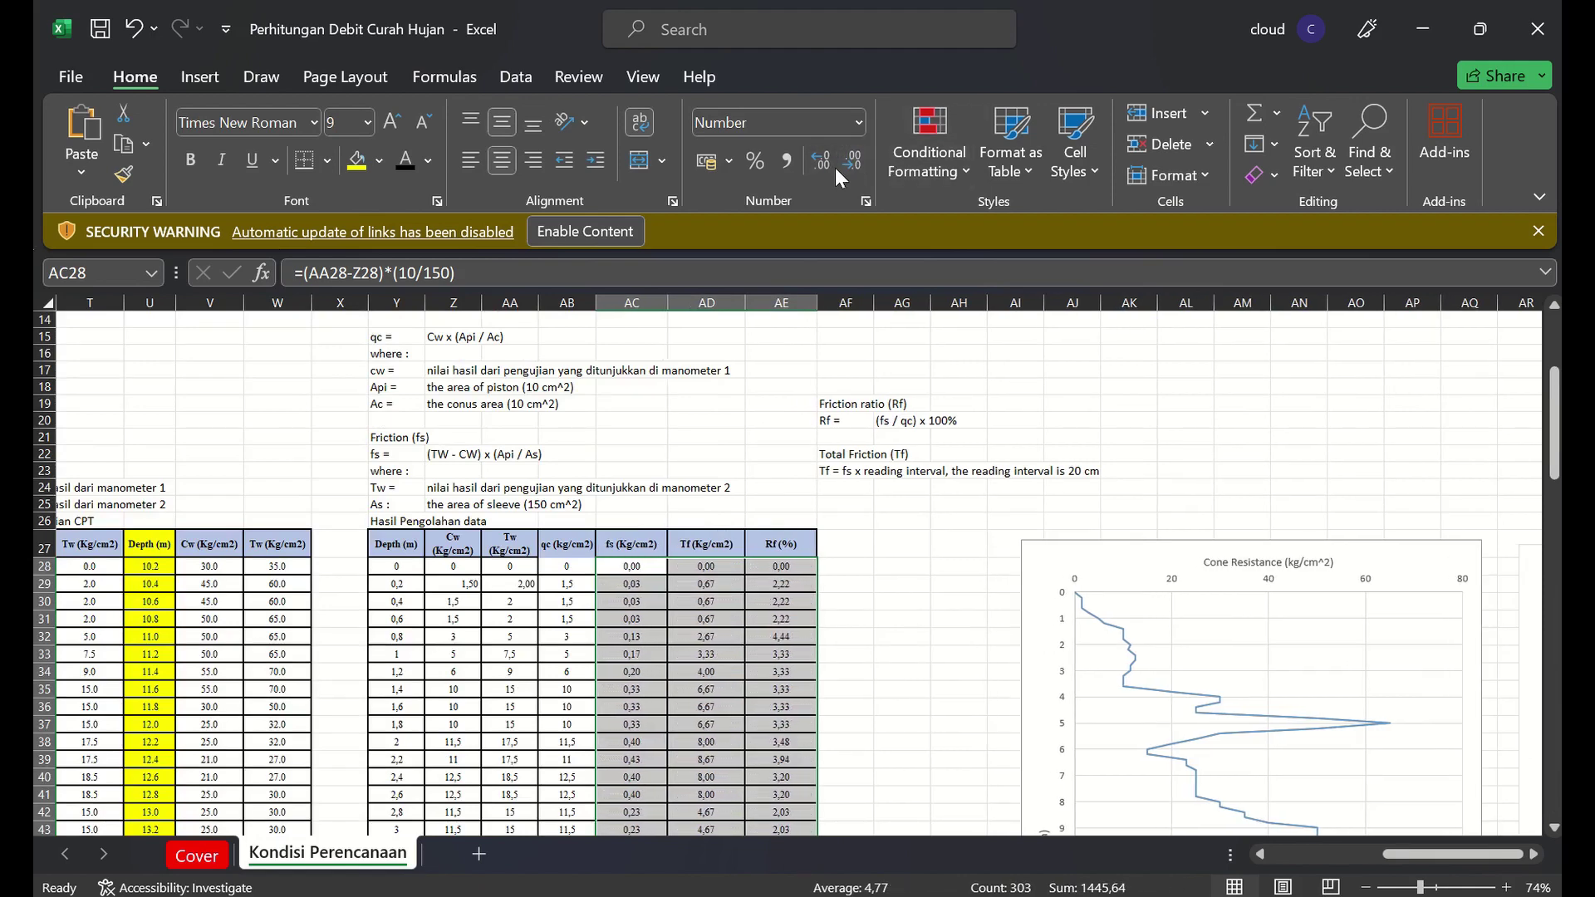
pyautogui.click(845, 163)
pyautogui.click(846, 164)
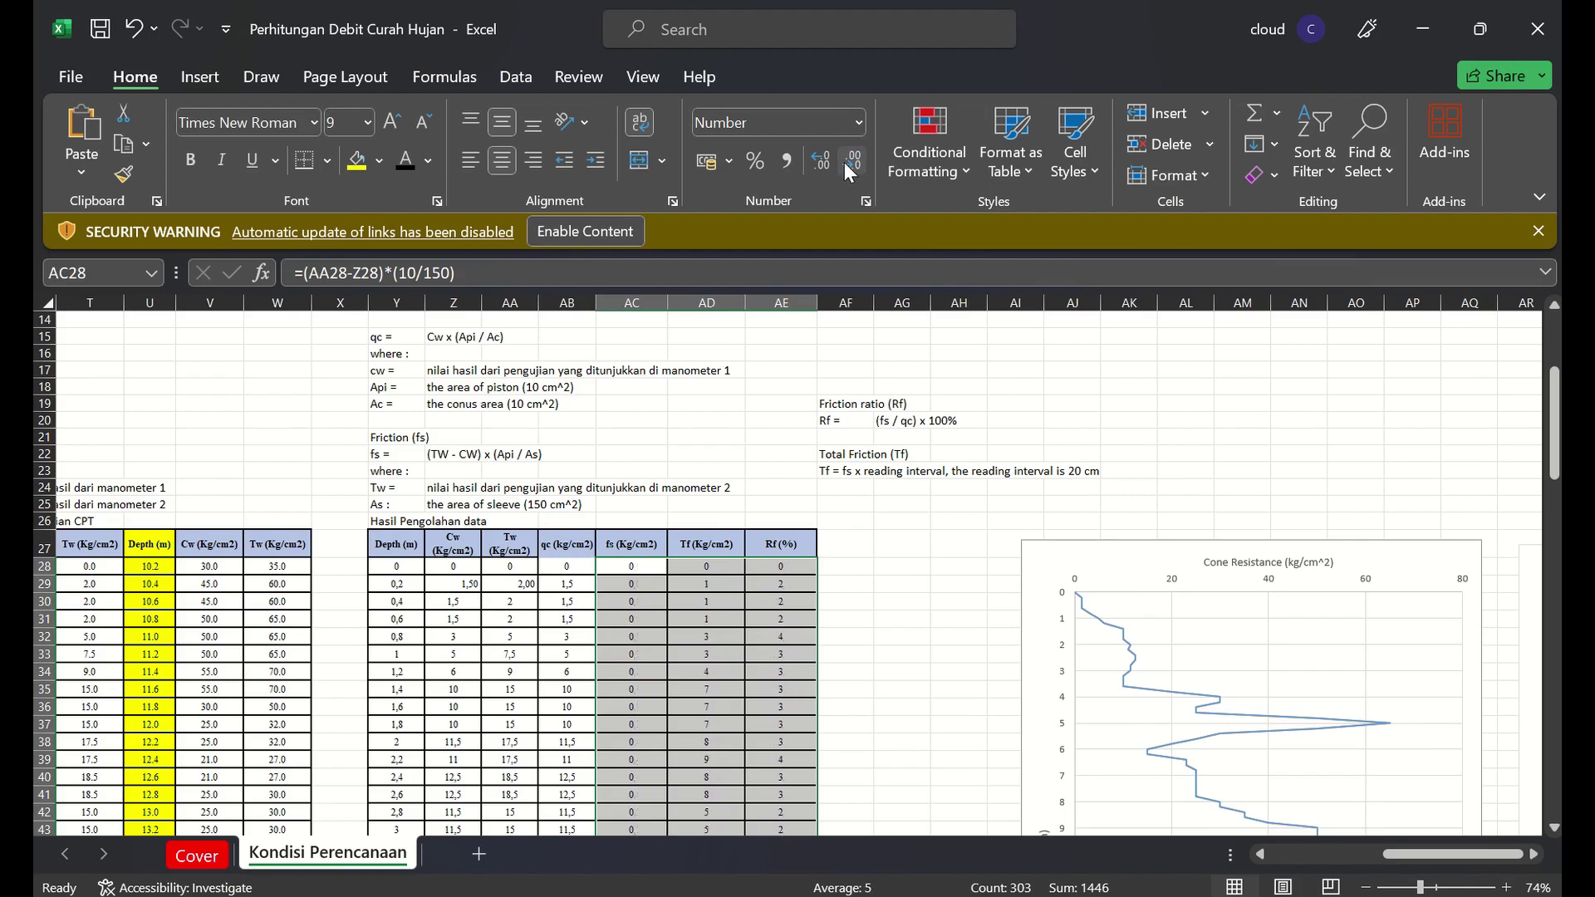
pyautogui.click(821, 161)
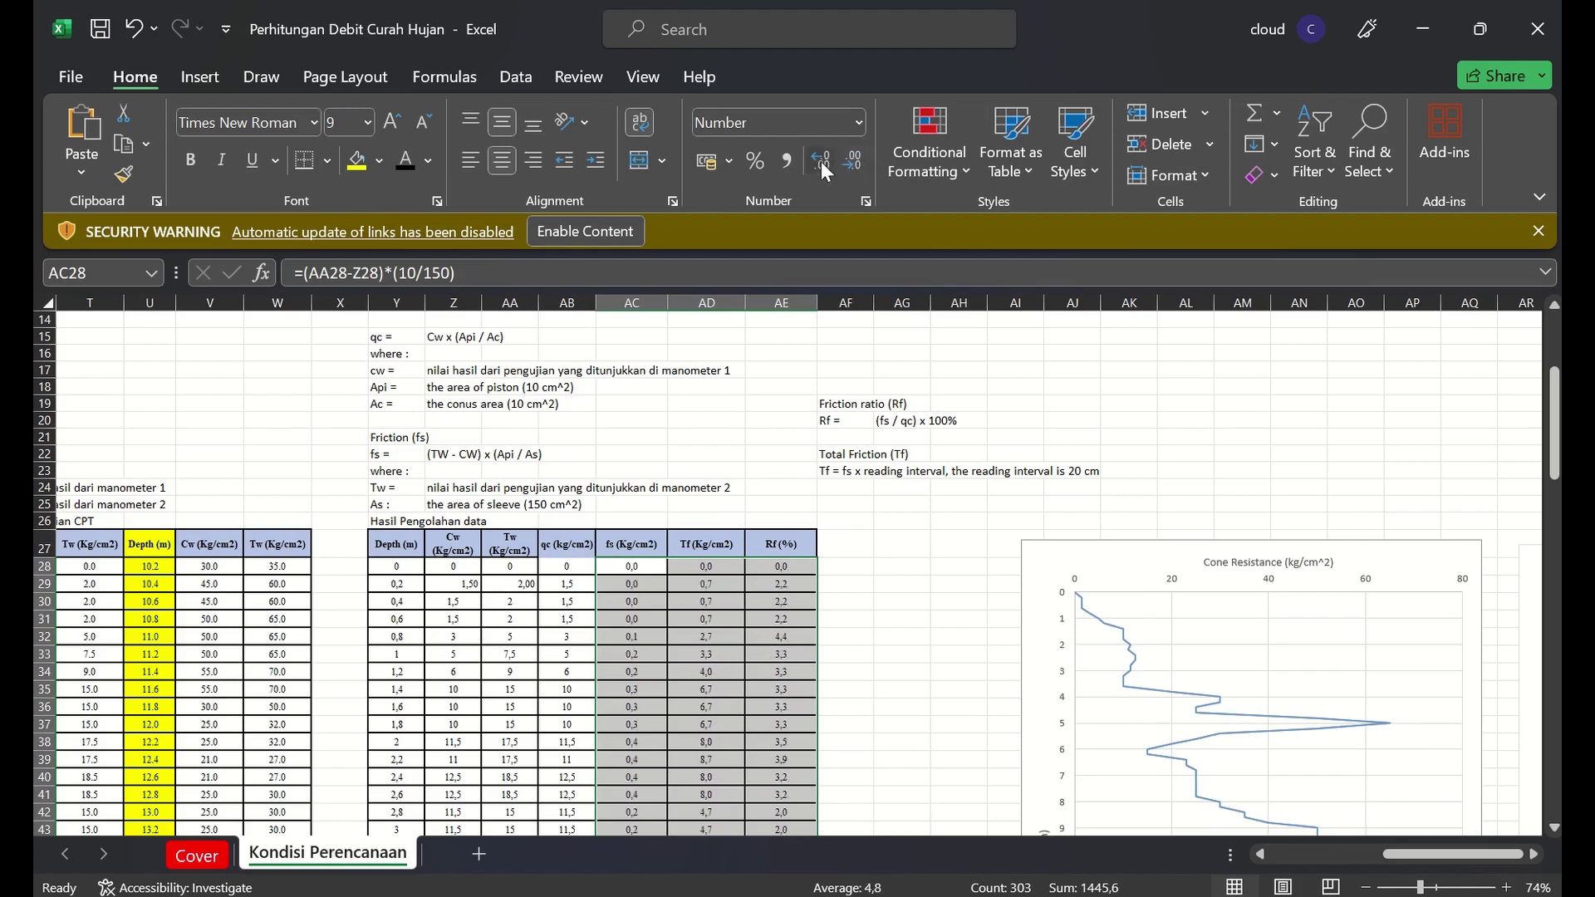
pyautogui.click(820, 162)
pyautogui.click(959, 654)
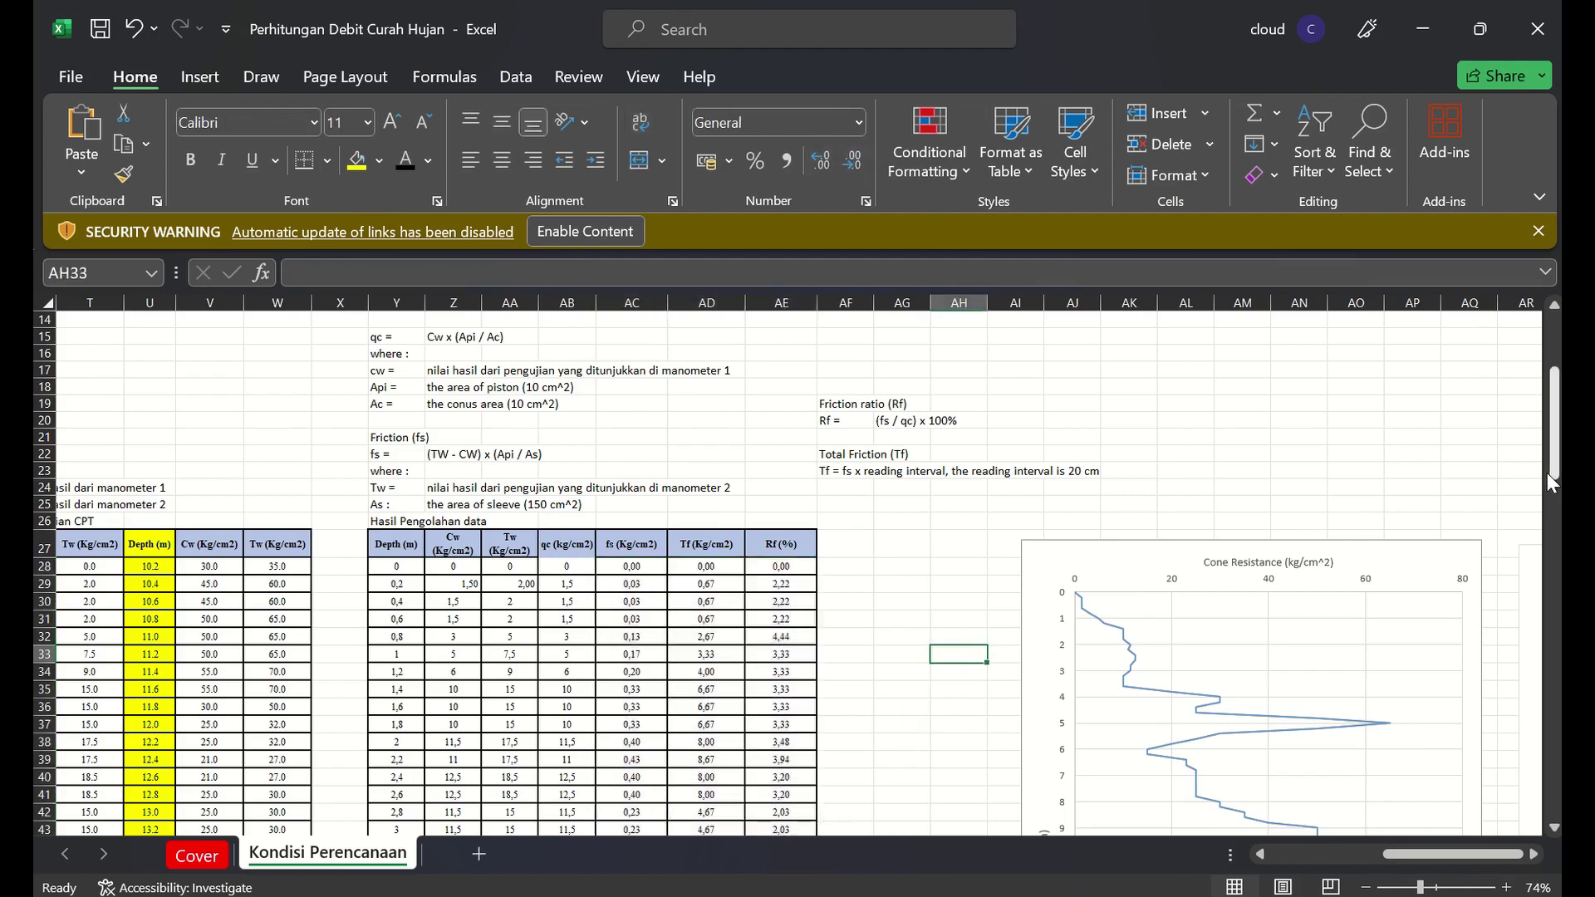
# Set the fs duplicate chart's horizontal axis to minimum 0,0, maximum 1,5 and major unit 0,5
pyautogui.moveTo(1547, 472); pyautogui.dragTo(1555, 721)
pyautogui.click(1470, 544)
pyautogui.press('Right')
pyautogui.press('Right')
pyautogui.press('Right')
pyautogui.press('Right')
pyautogui.press('Right')
pyautogui.press('Right')
pyautogui.press('Right')
pyautogui.press('Right')
pyautogui.press('Right')
pyautogui.press('Right')
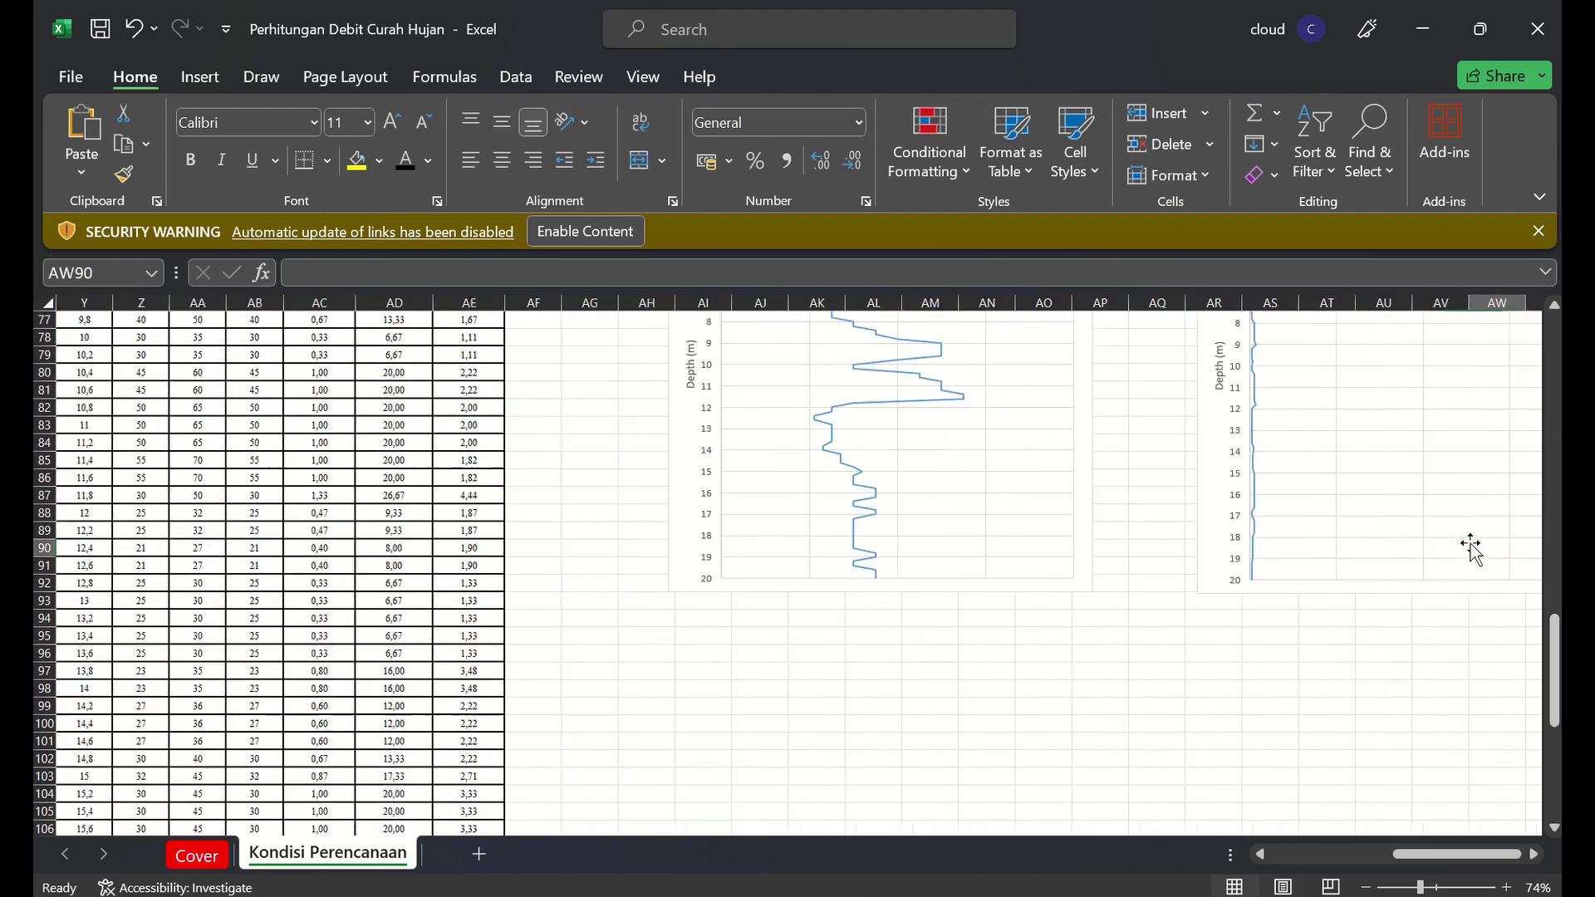
pyautogui.press('Up')
pyautogui.press('Up')
pyautogui.press('Up')
pyautogui.press('Up')
pyautogui.press('Up')
pyautogui.press('Up')
pyautogui.press('Up')
pyautogui.press('Up')
pyautogui.press('Up')
pyautogui.press('Up')
pyautogui.press('Up')
pyautogui.press('Up')
pyautogui.press('Up')
pyautogui.press('Up')
pyautogui.press('Up')
pyautogui.press('Up')
pyautogui.press('Up')
pyautogui.press('Up')
pyautogui.press('Up')
pyautogui.press('Up')
pyautogui.press('Up')
pyautogui.press('Up')
pyautogui.press('Up')
pyautogui.press('Up')
pyautogui.press('Up')
pyautogui.press('Up')
pyautogui.press('Up')
pyautogui.press('Up')
pyautogui.press('Up')
pyautogui.press('Up')
pyautogui.press('Up')
pyautogui.press('Up')
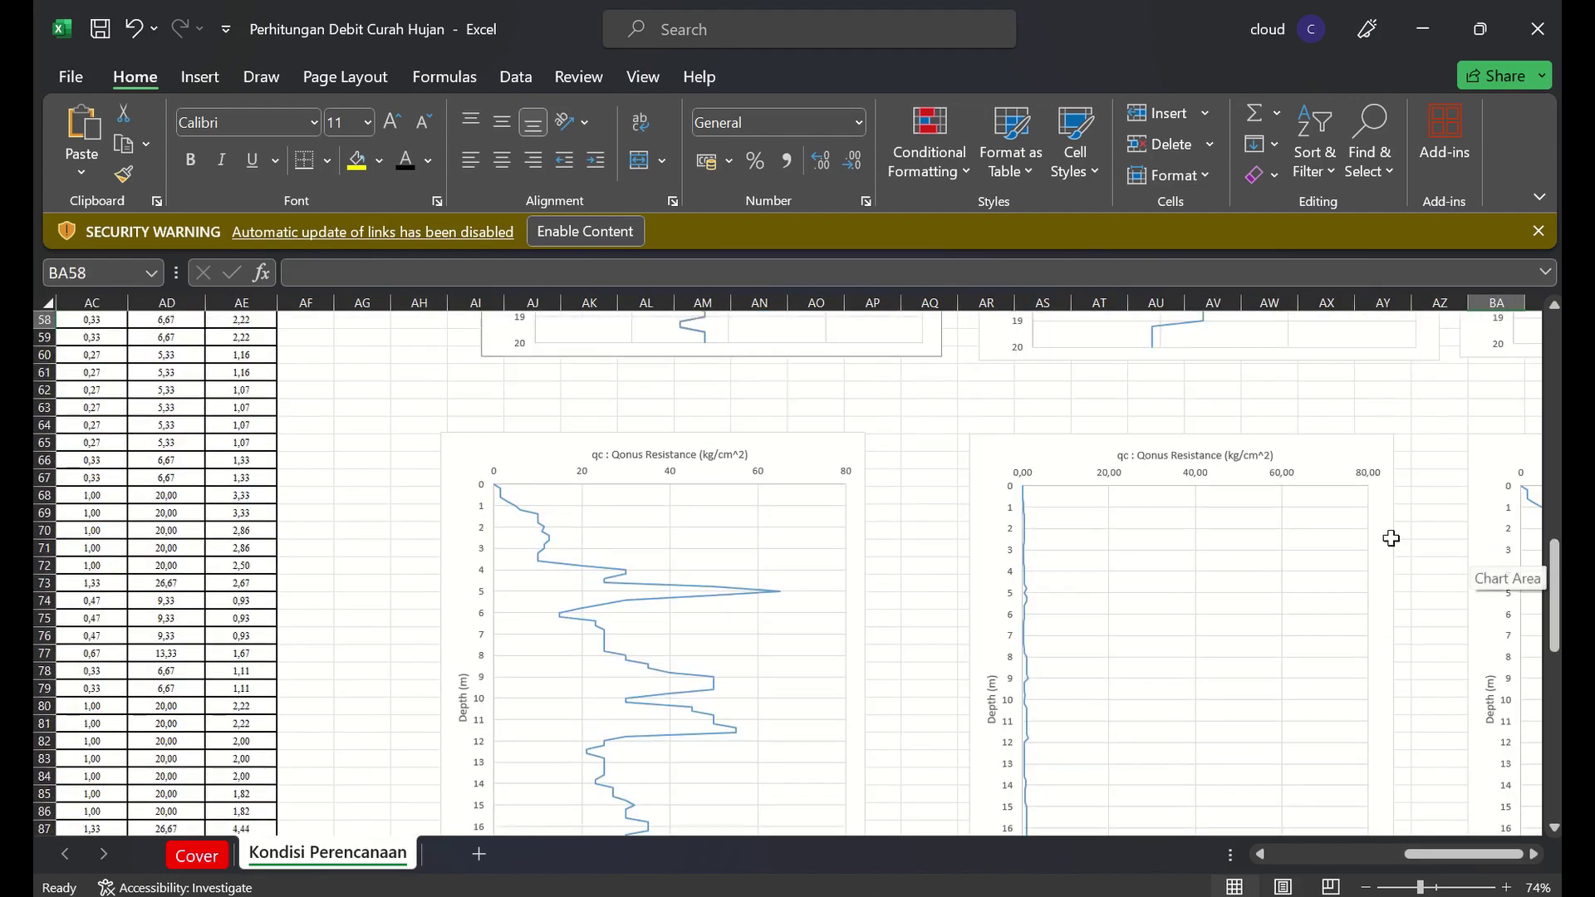
pyautogui.doubleClick(1194, 475)
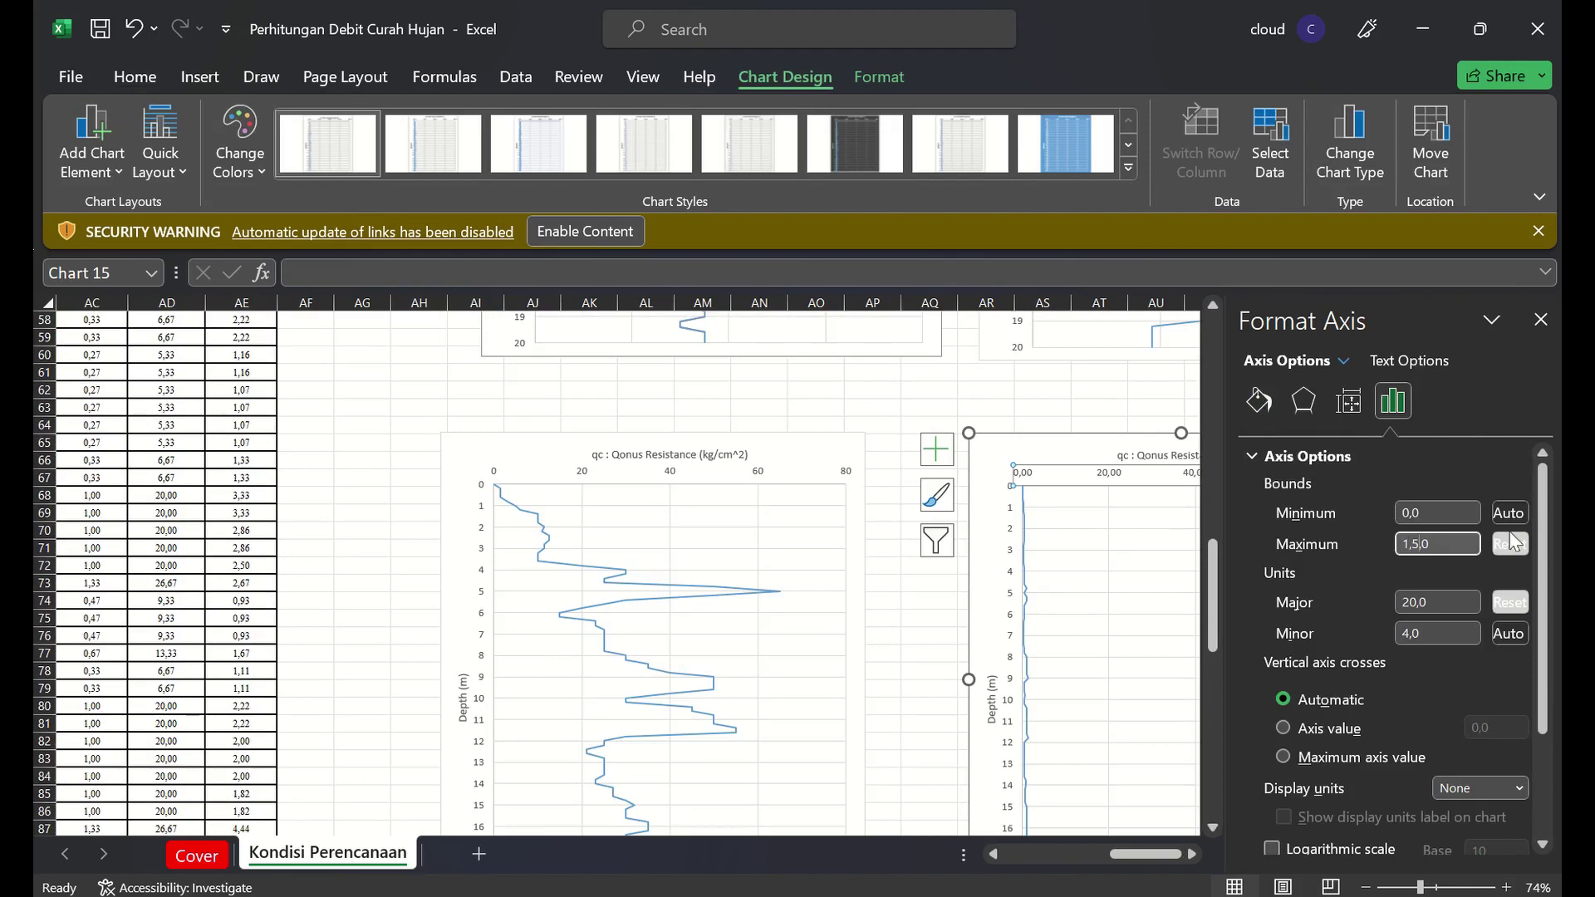
pyautogui.click(1450, 604)
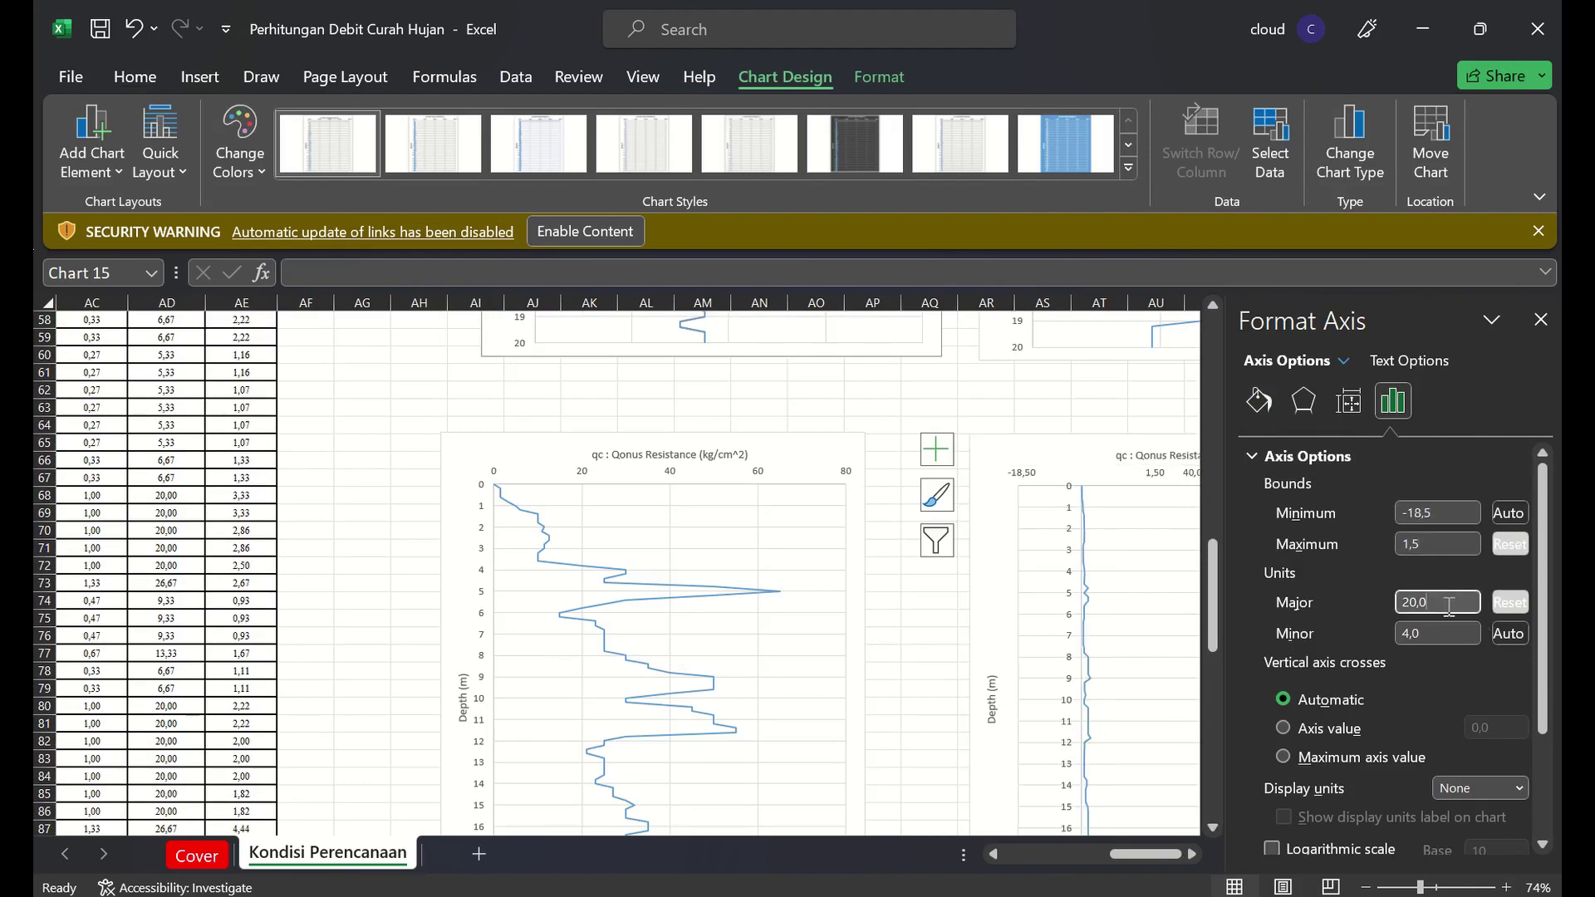
pyautogui.press('BackSpace')
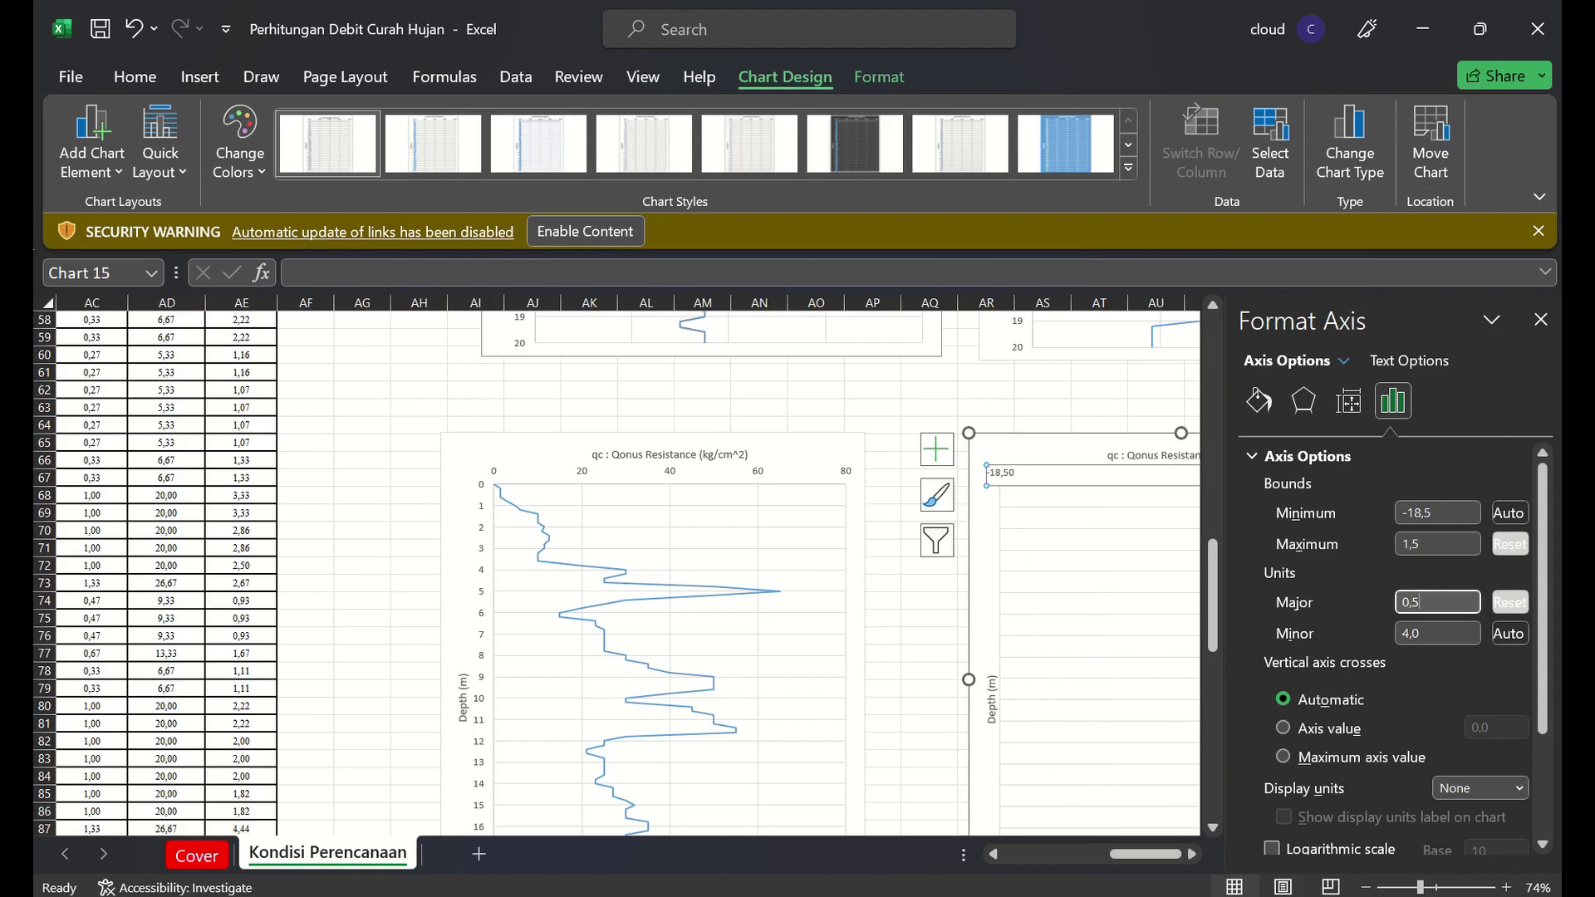
pyautogui.moveTo(1440, 510); pyautogui.dragTo(1318, 521)
pyautogui.click(1036, 404)
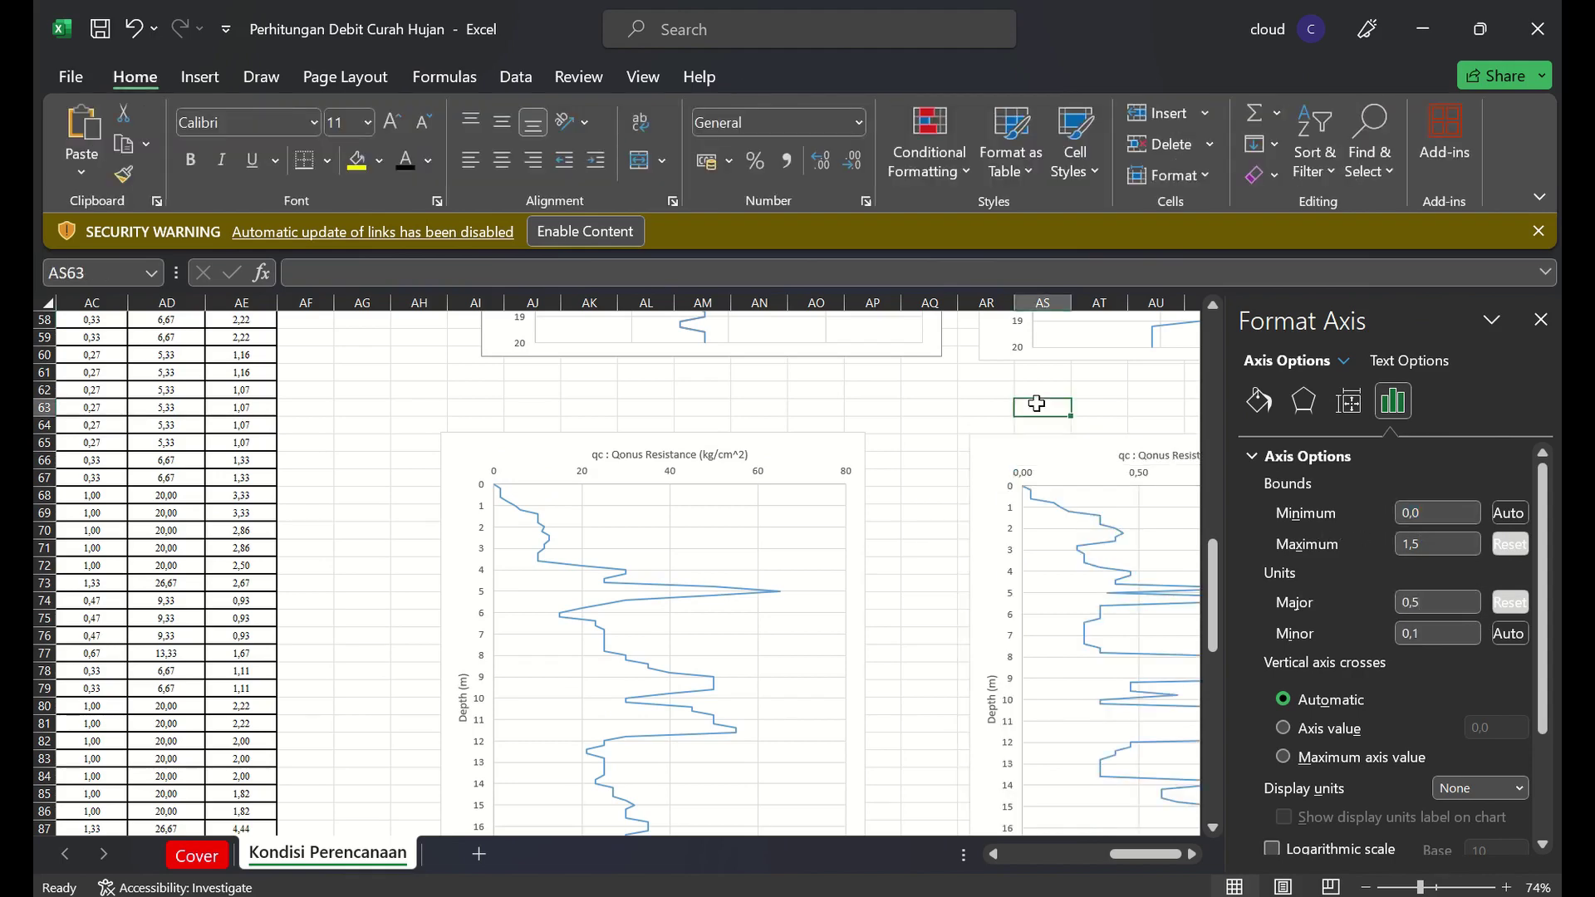
pyautogui.click(1541, 321)
pyautogui.click(1128, 395)
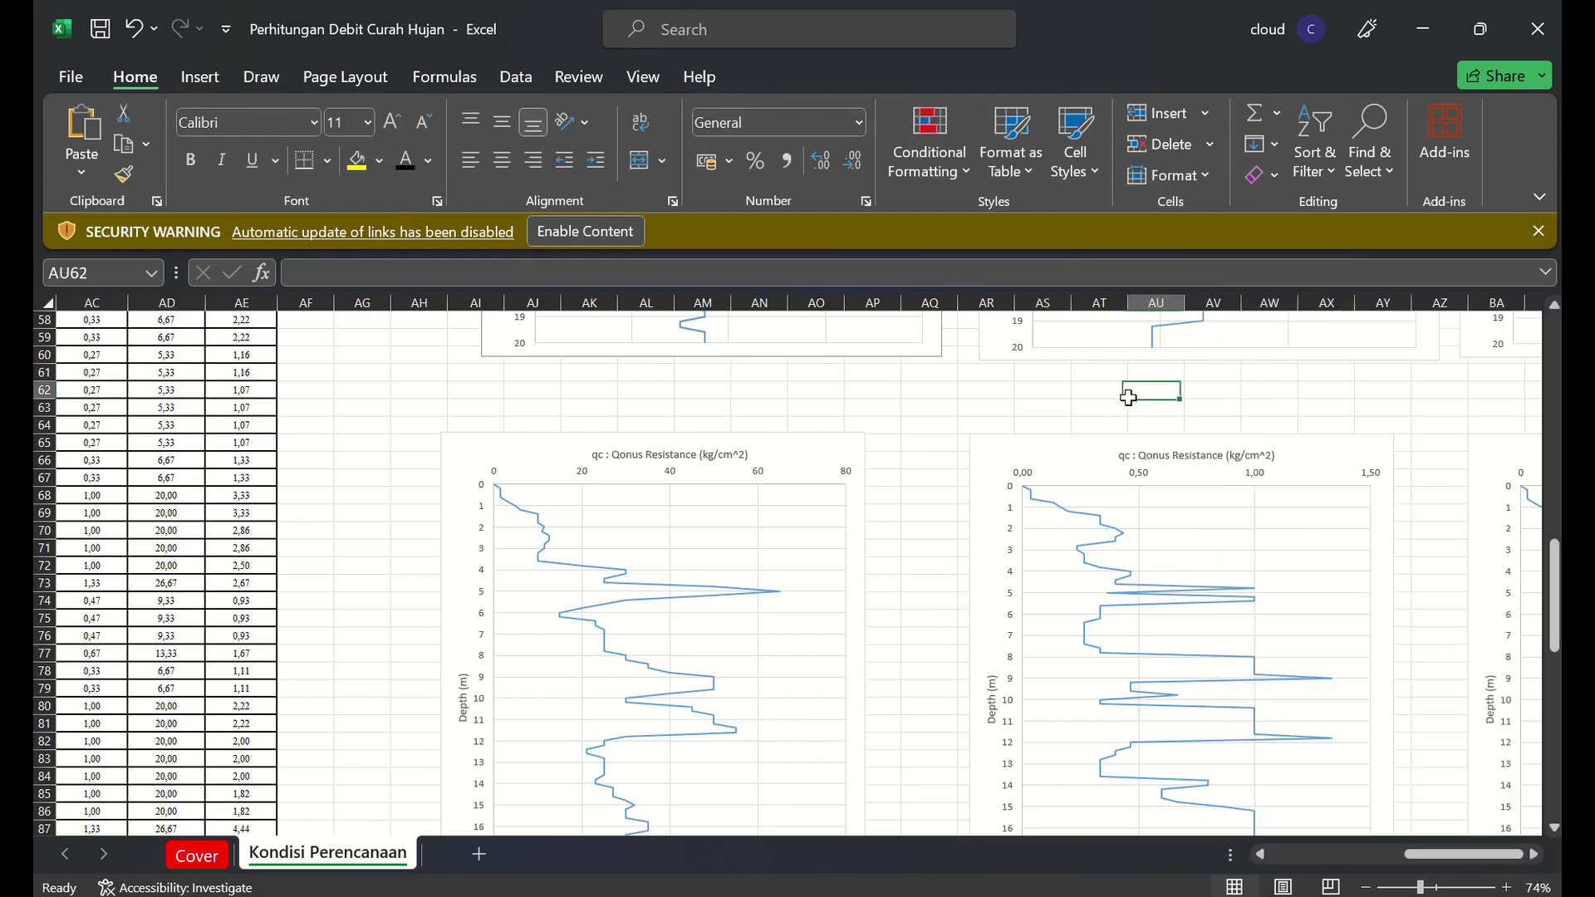
# Change the fs duplicate chart's horizontal axis title to "Friction (kg/cm^2)"
pyautogui.press('Right')
pyautogui.press('Right')
pyautogui.press('Right')
pyautogui.press('Right')
pyautogui.press('Right')
pyautogui.press('Right')
pyautogui.press('Right')
pyautogui.press('Right')
pyautogui.press('Down')
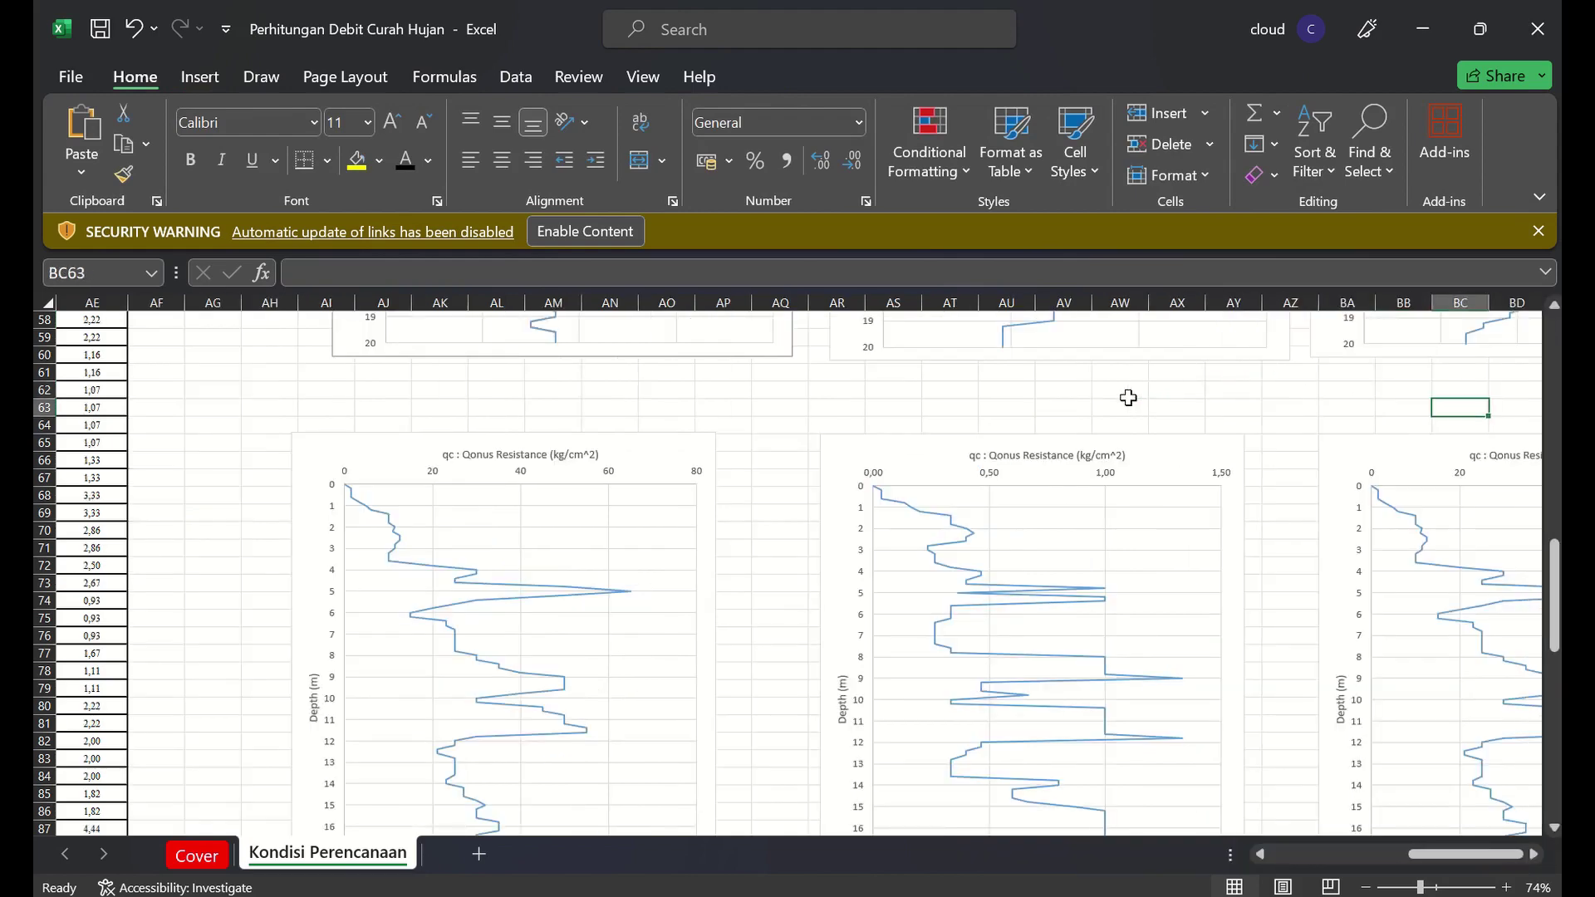
pyautogui.click(1039, 453)
pyautogui.doubleClick(1047, 456)
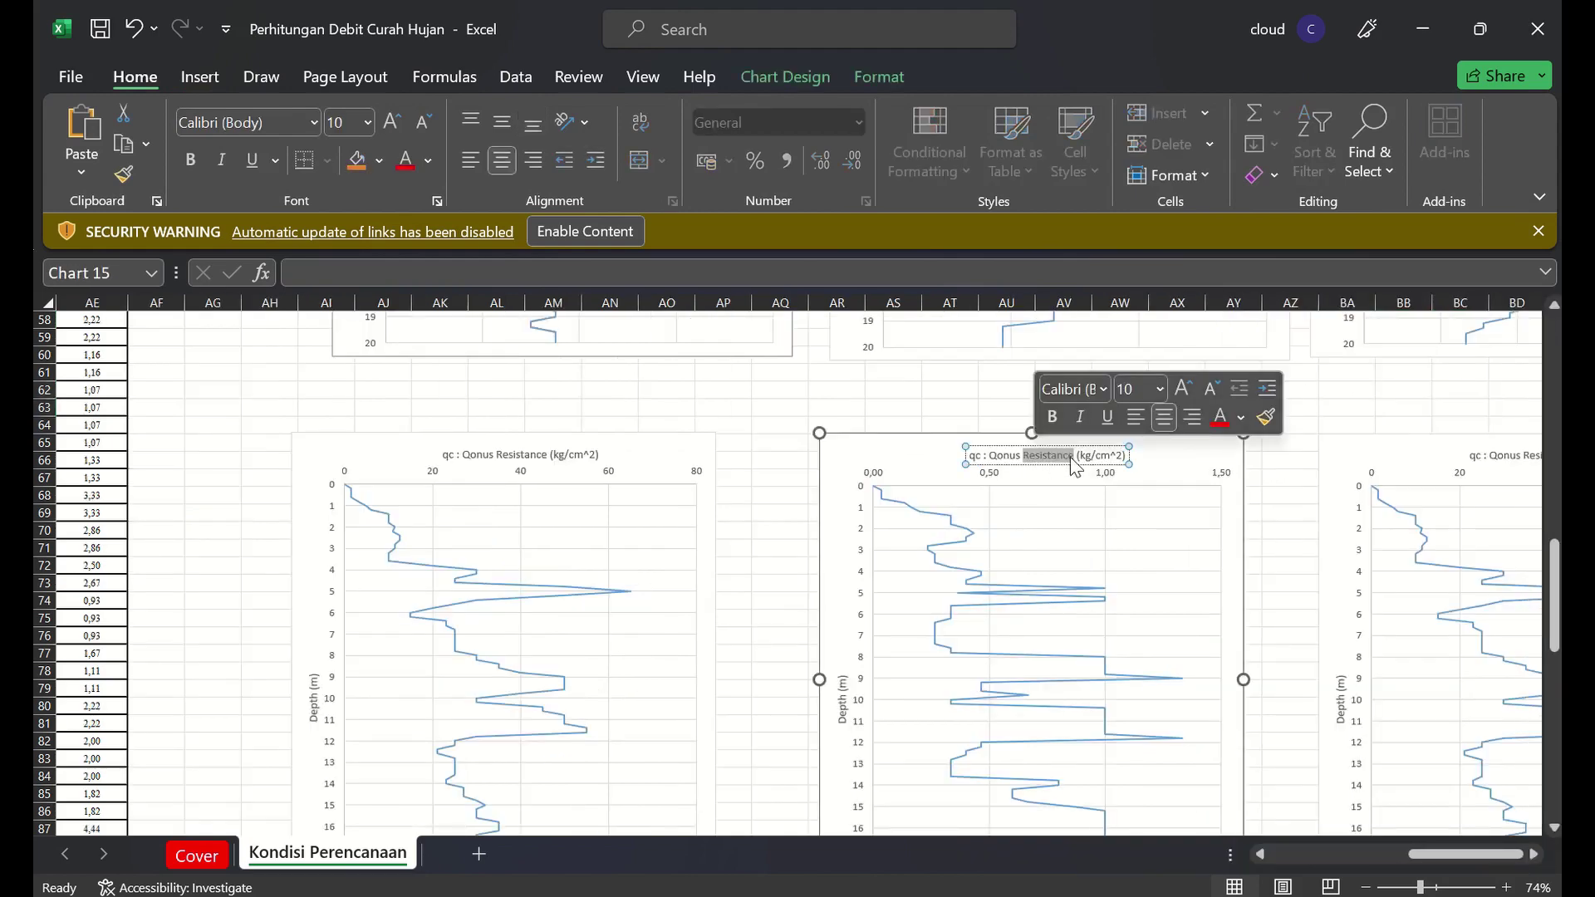
pyautogui.press('BackSpace')
pyautogui.press('BackSpace')
pyautogui.press('BackSpace')
pyautogui.press('BackSpace')
pyautogui.press('BackSpace')
pyautogui.press('BackSpace')
pyautogui.press('BackSpace')
pyautogui.press('BackSpace')
pyautogui.press('BackSpace')
pyautogui.press('BackSpace')
pyautogui.press('BackSpace')
pyautogui.press('BackSpace')
pyautogui.press('capslock')
pyautogui.write('F')
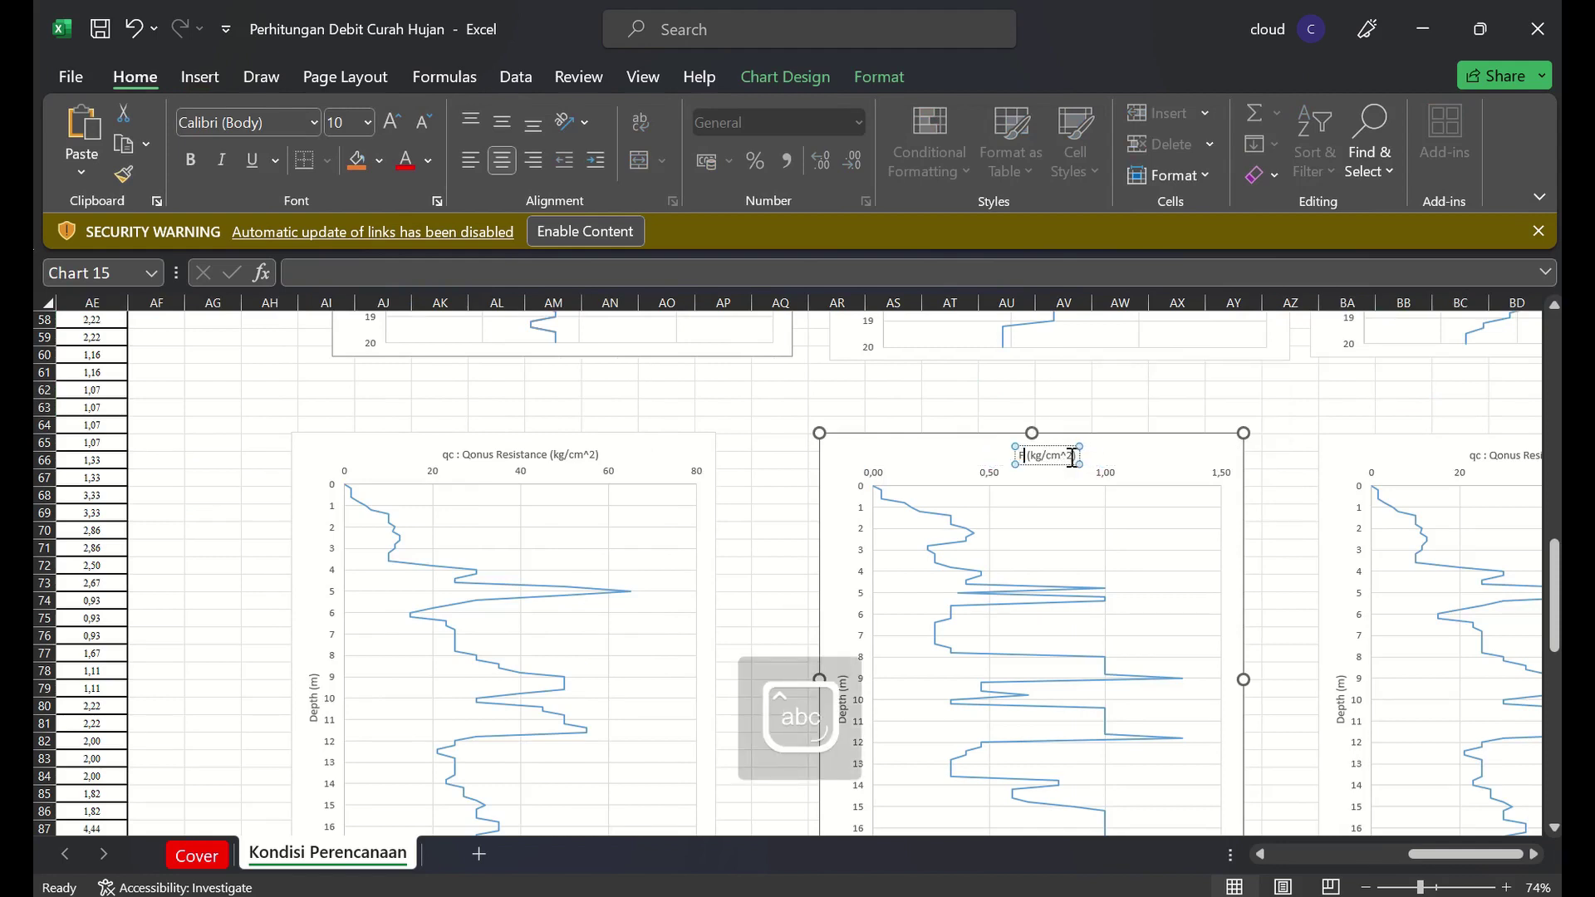
pyautogui.write('riction')
pyautogui.click(1279, 447)
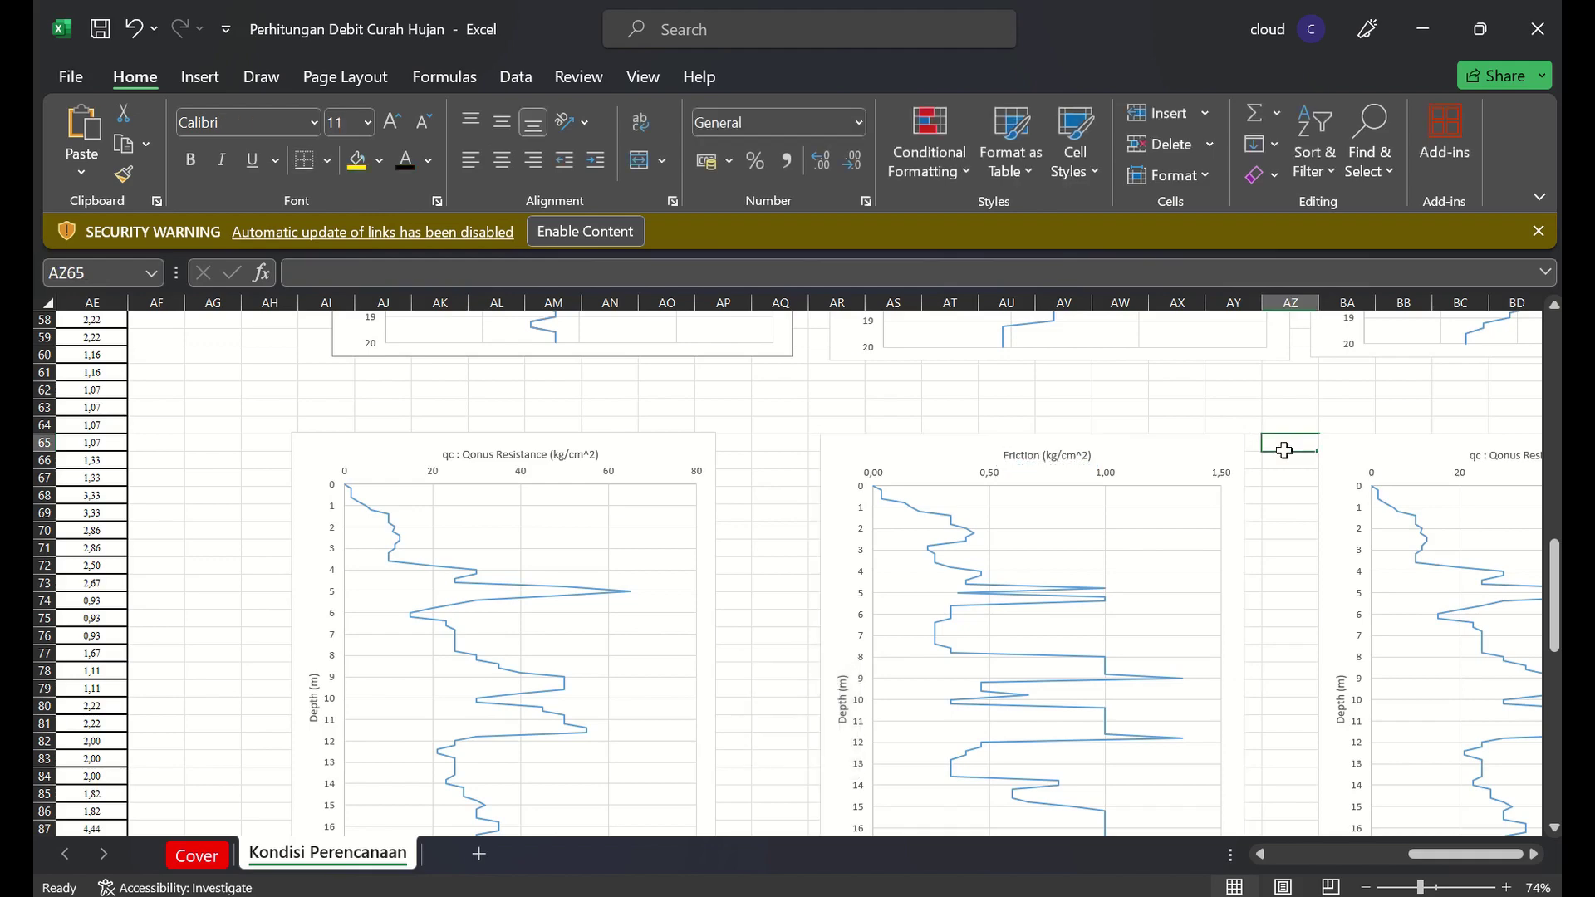
# Change the horizontal axis title of the third duplicate qc chart, beside the Friction chart, to "Friction Ratio (%)"
pyautogui.press('Right')
pyautogui.press('Right')
pyautogui.press('Right')
pyautogui.press('Right')
pyautogui.press('Right')
pyautogui.press('Right')
pyautogui.press('Right')
pyautogui.press('Right')
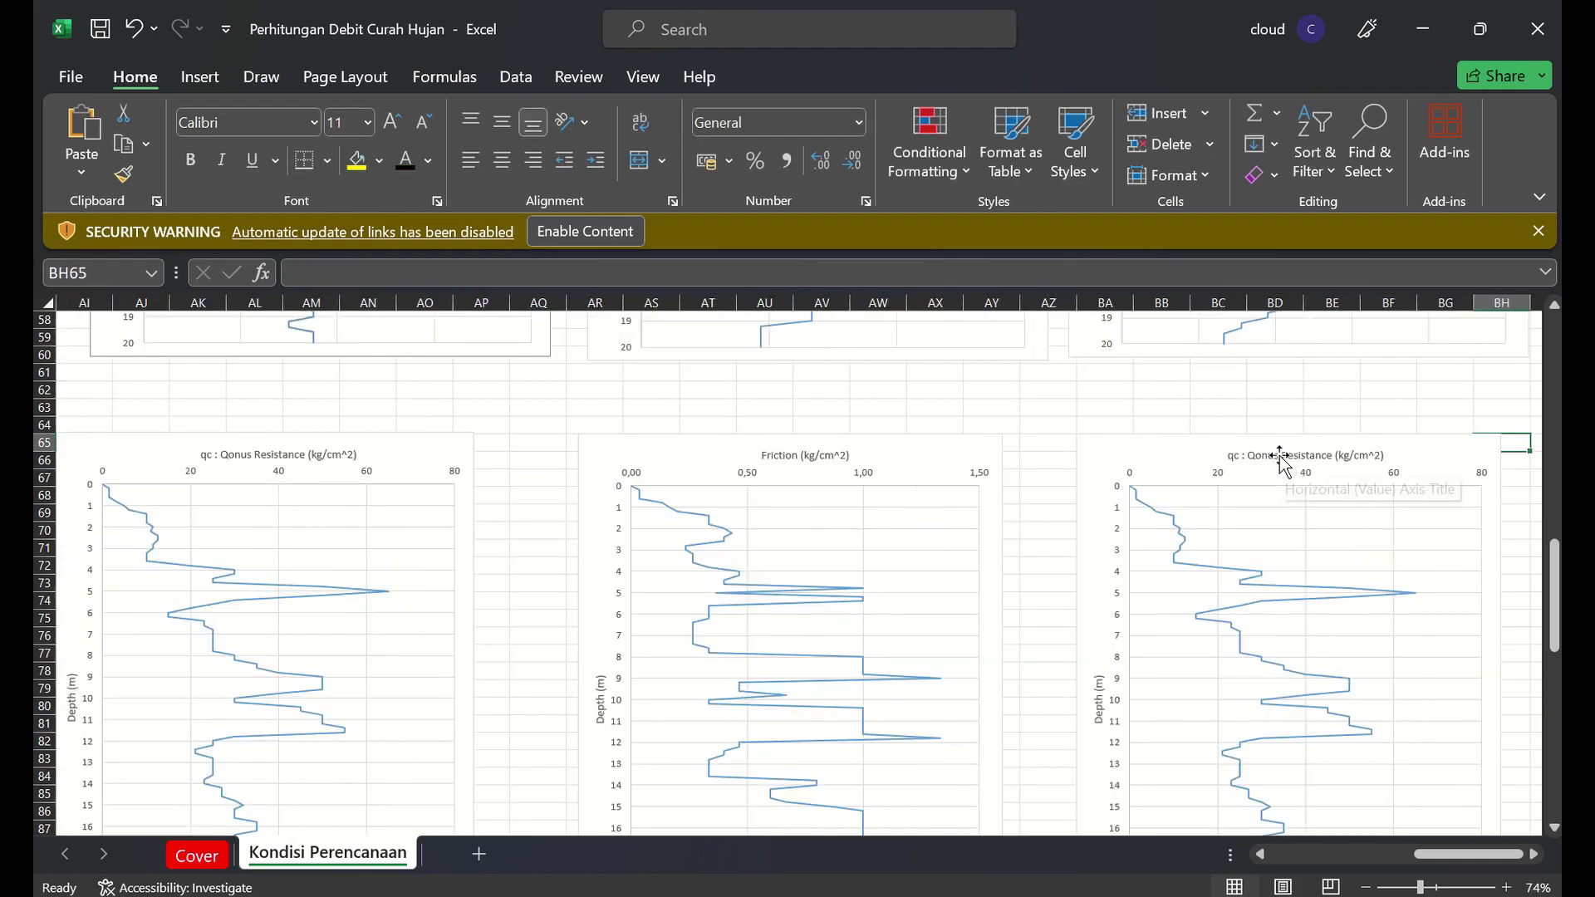
pyautogui.click(1284, 455)
pyautogui.doubleClick(1282, 455)
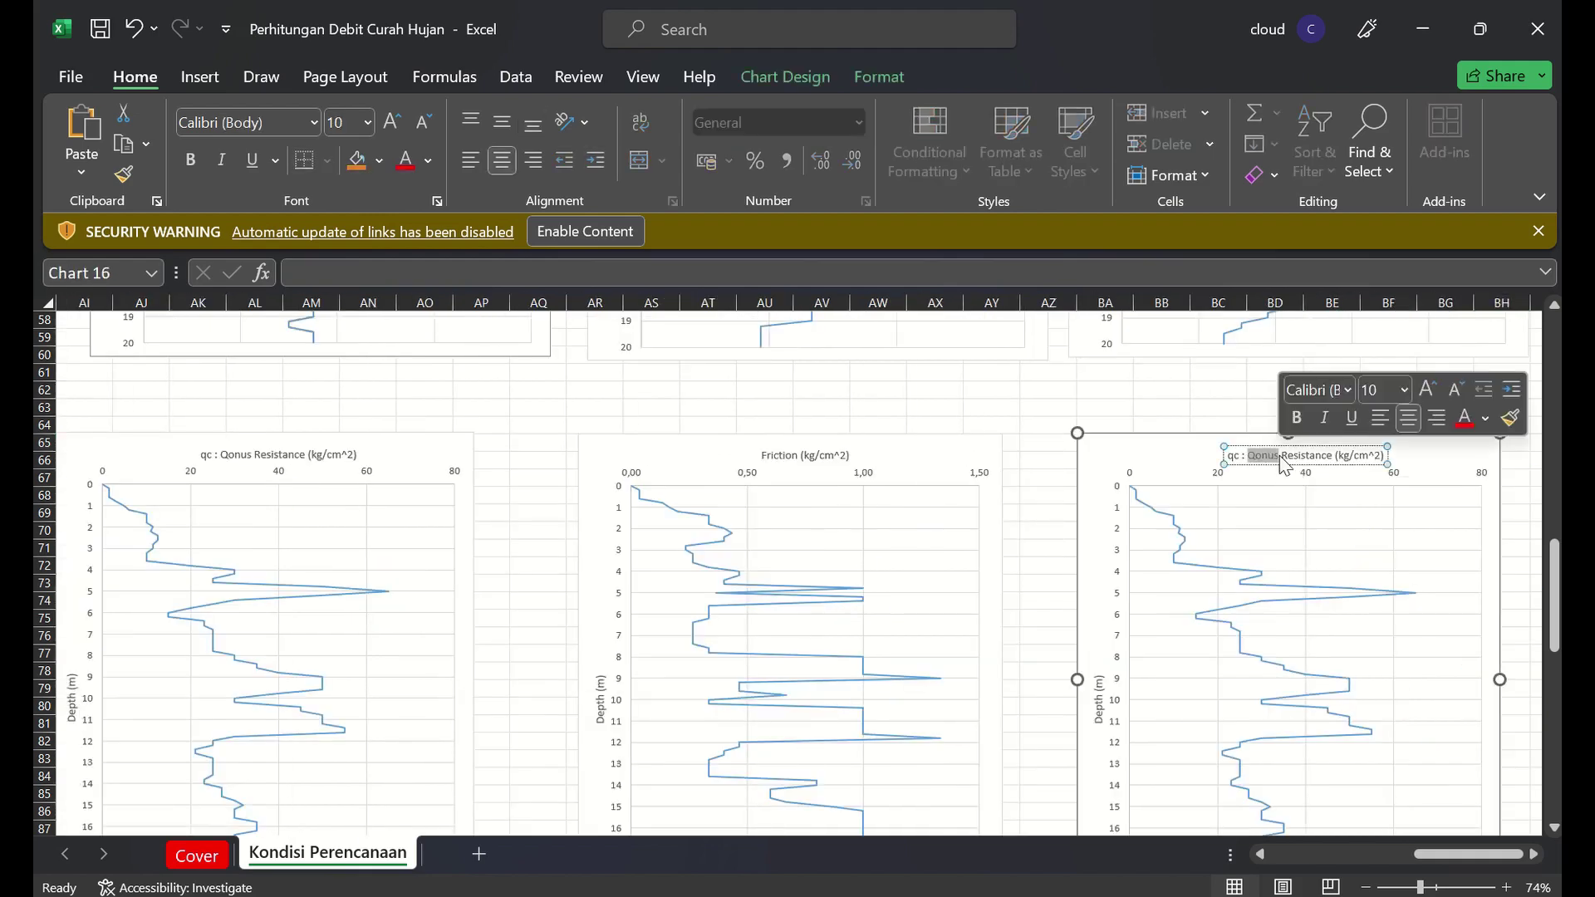
pyautogui.moveTo(1555, 582); pyautogui.dragTo(1533, 610)
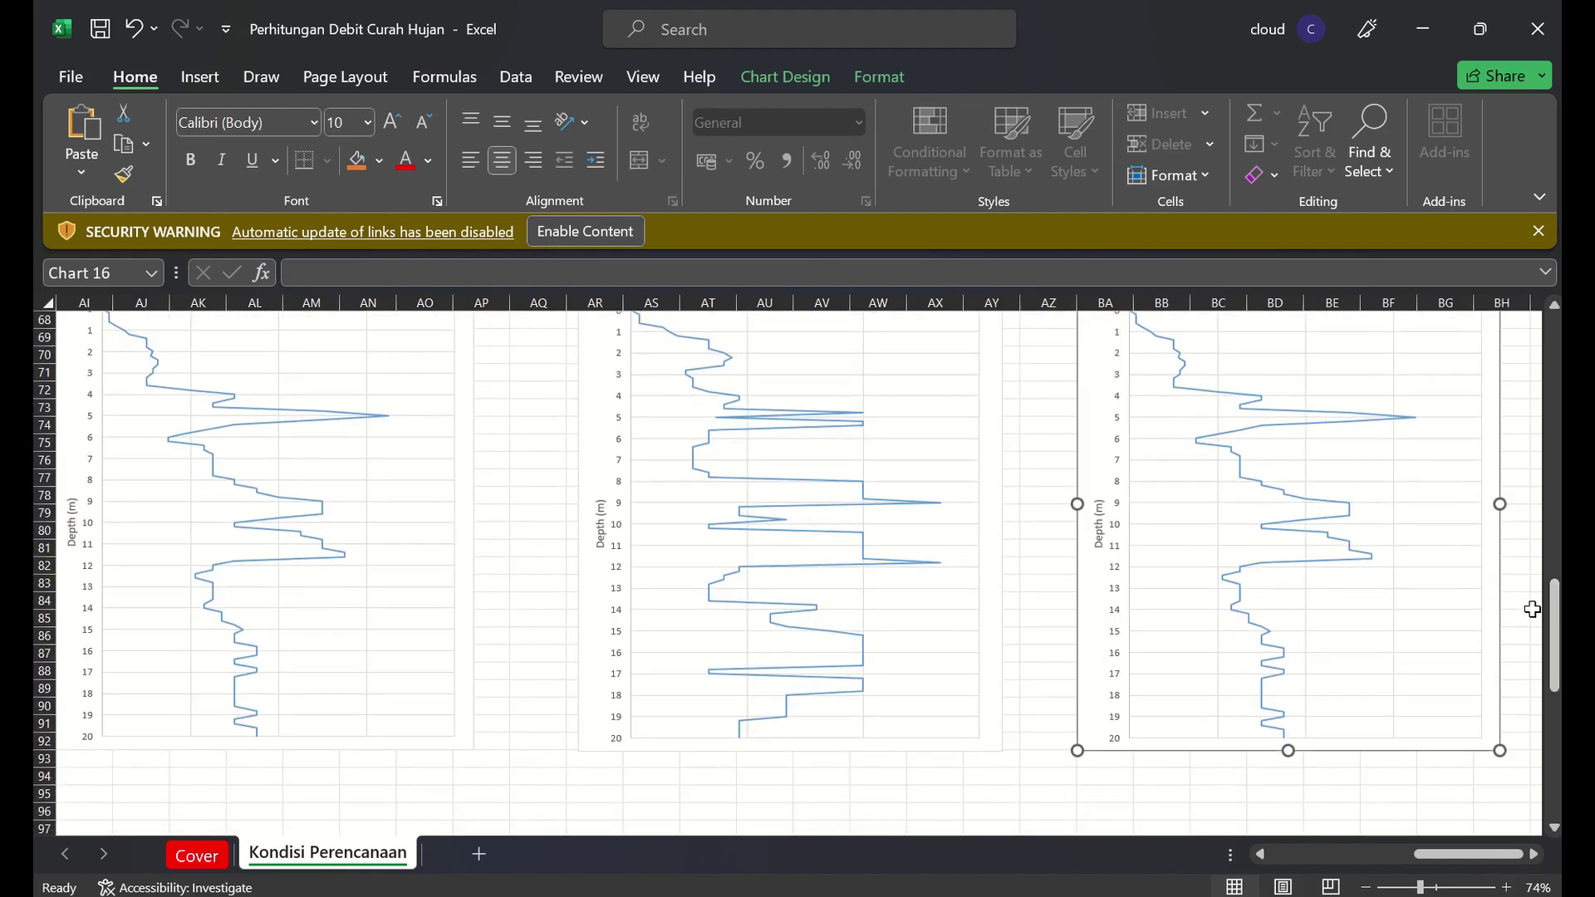
pyautogui.press('capslock')
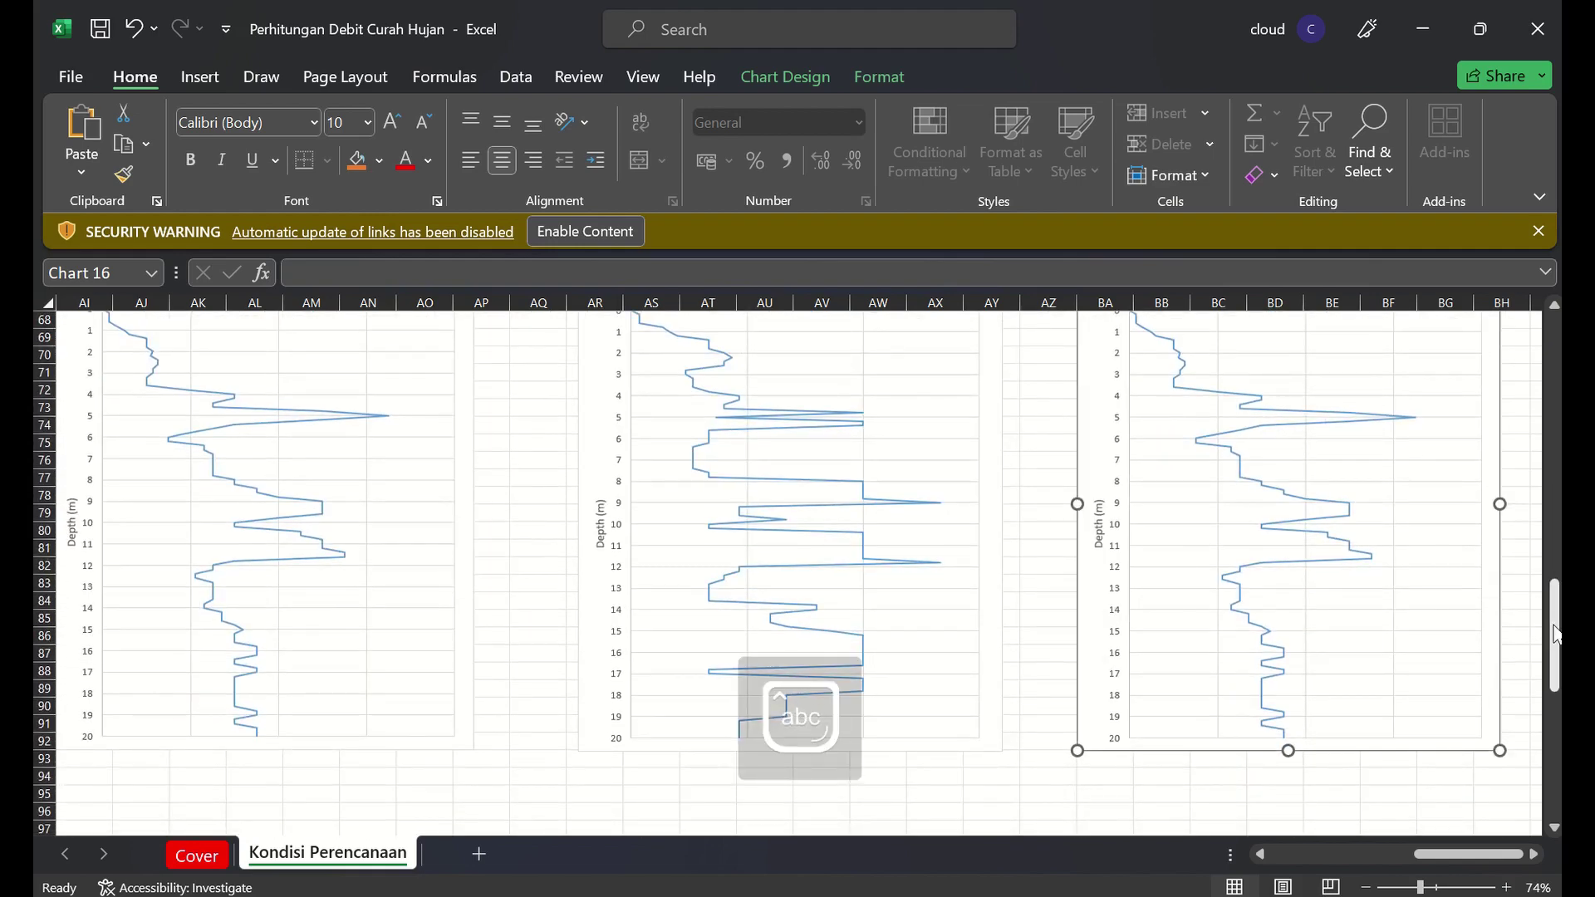
pyautogui.moveTo(1555, 619); pyautogui.dragTo(1557, 534)
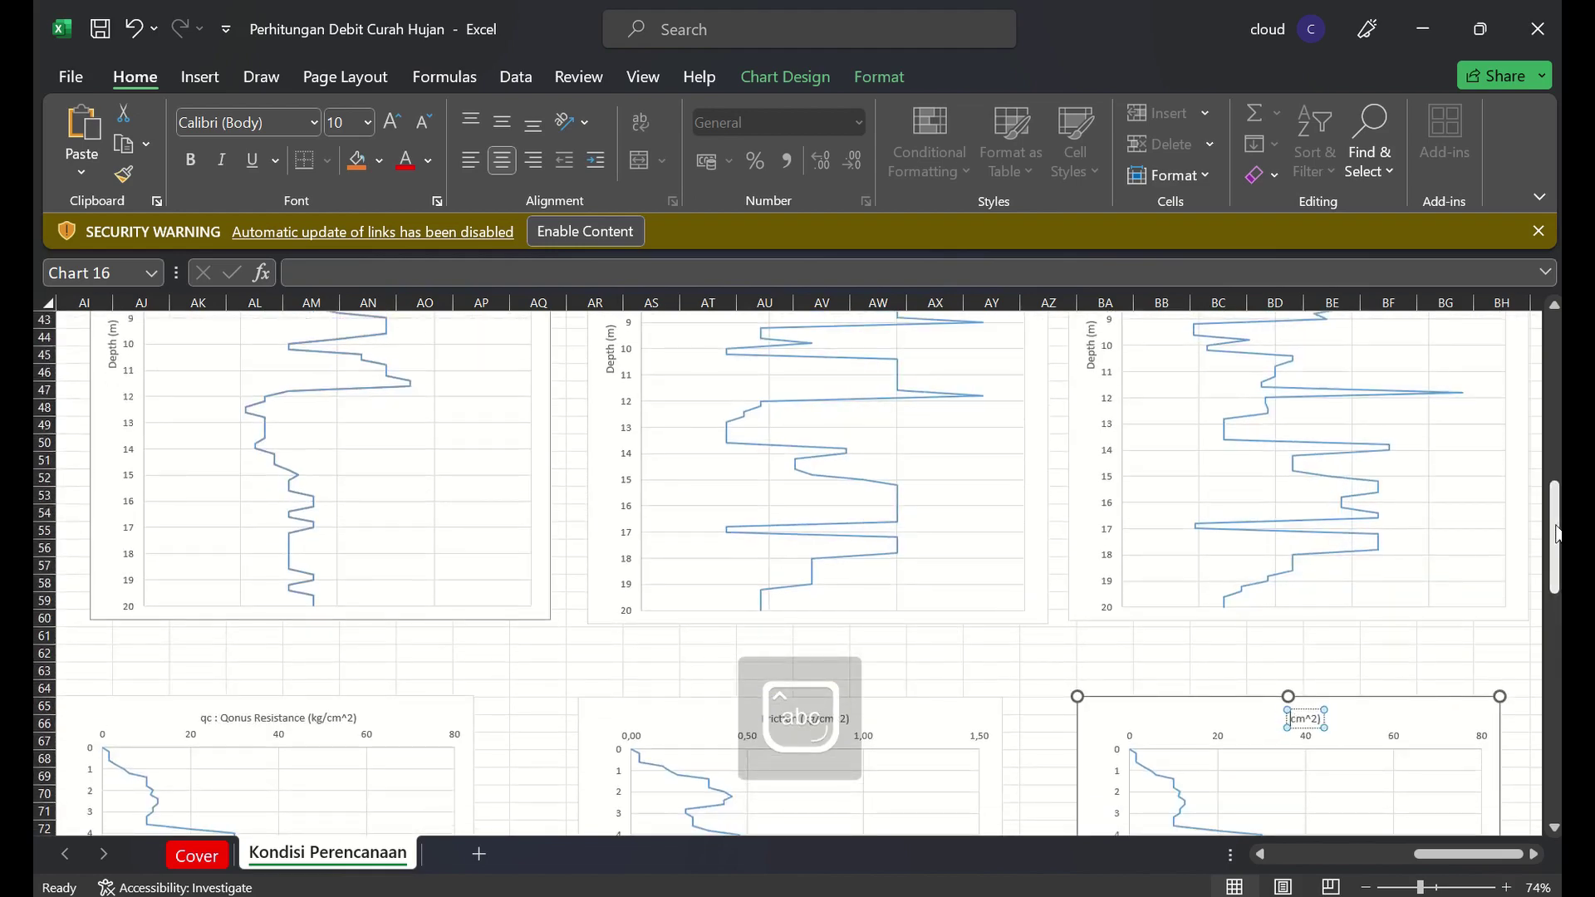
pyautogui.press('capslock')
pyautogui.press('BackSpace')
pyautogui.press('BackSpace')
pyautogui.press('BackSpace')
pyautogui.press('BackSpace')
pyautogui.press('BackSpace')
pyautogui.press('BackSpace')
pyautogui.write('n')
pyautogui.press('capslock')
pyautogui.write('Ratio (')
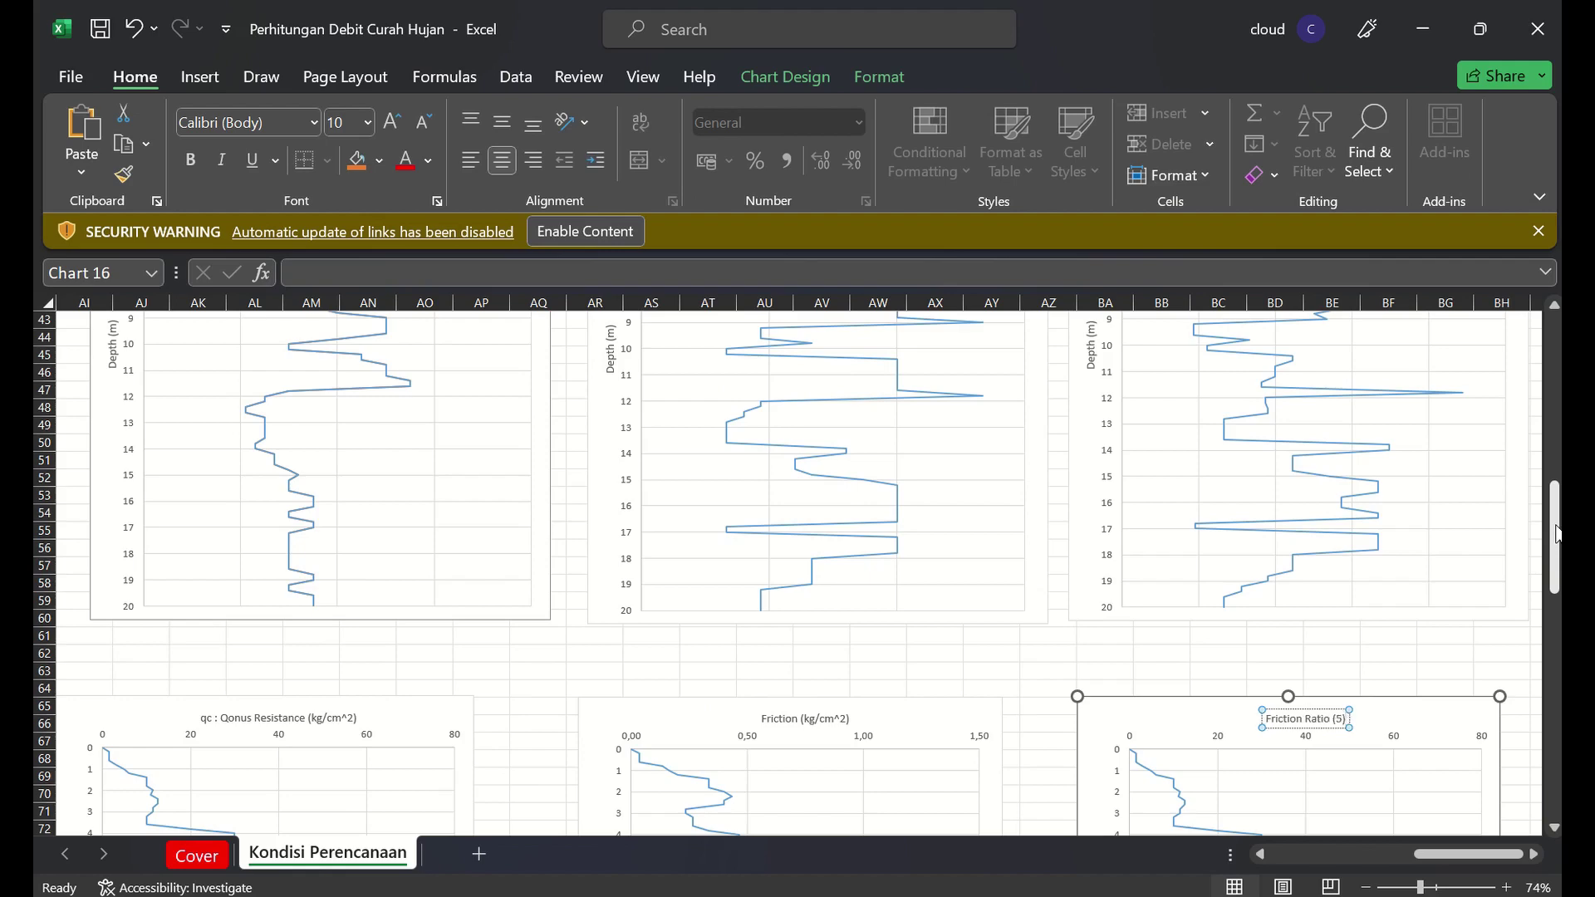
pyautogui.write('%)')
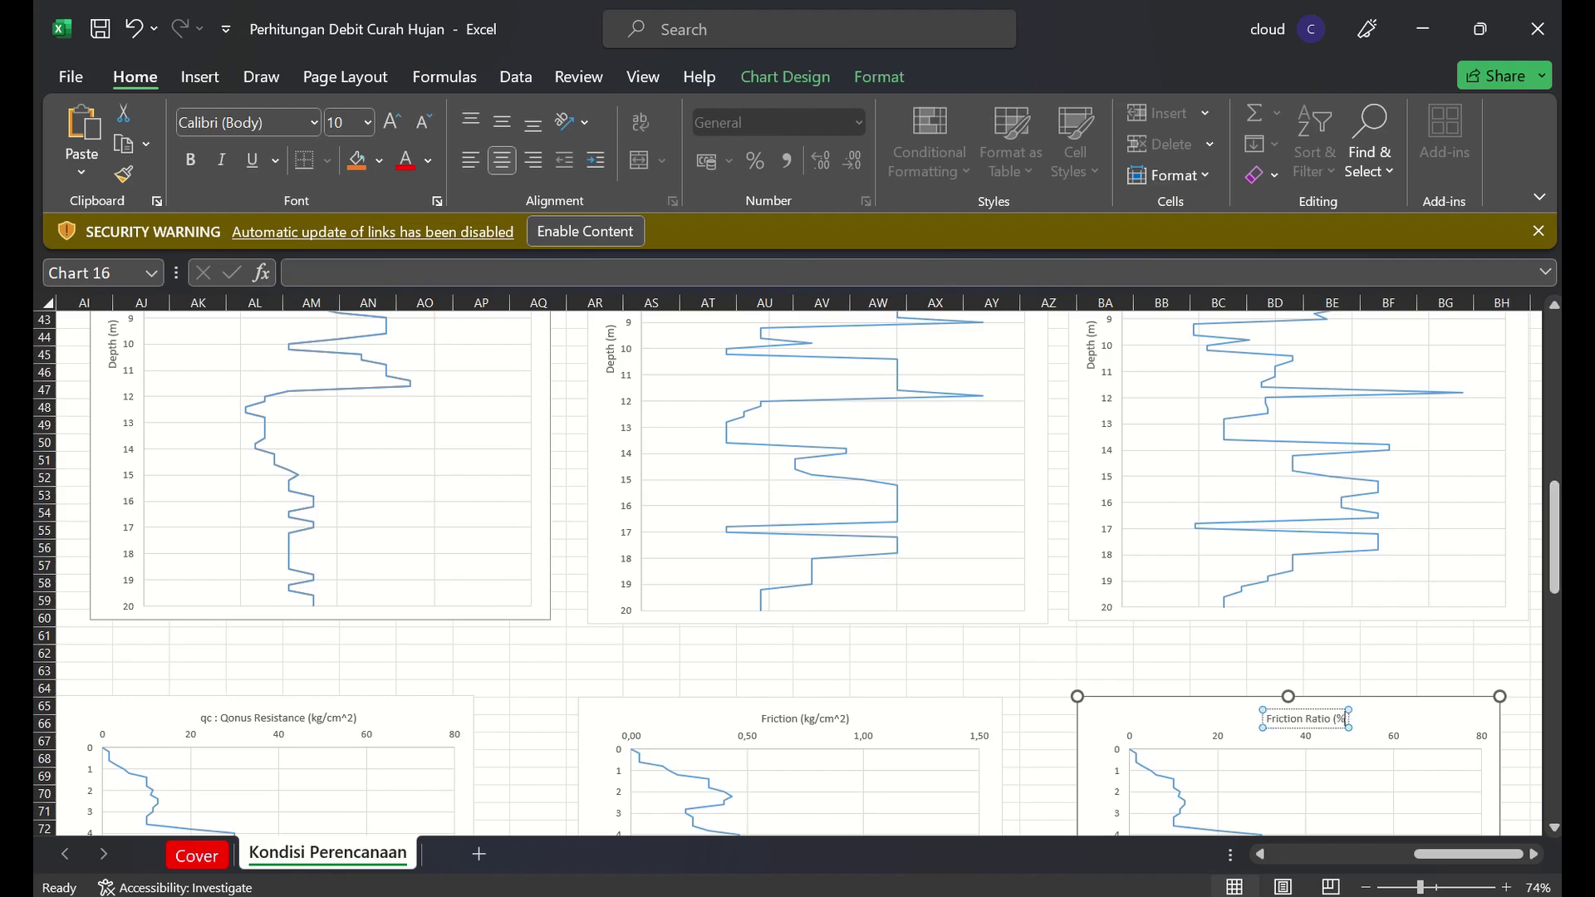
pyautogui.click(1145, 687)
# Set the Friction Ratio duplicate chart's series X values to the Rf range AE28:AE128
pyautogui.click(1220, 744)
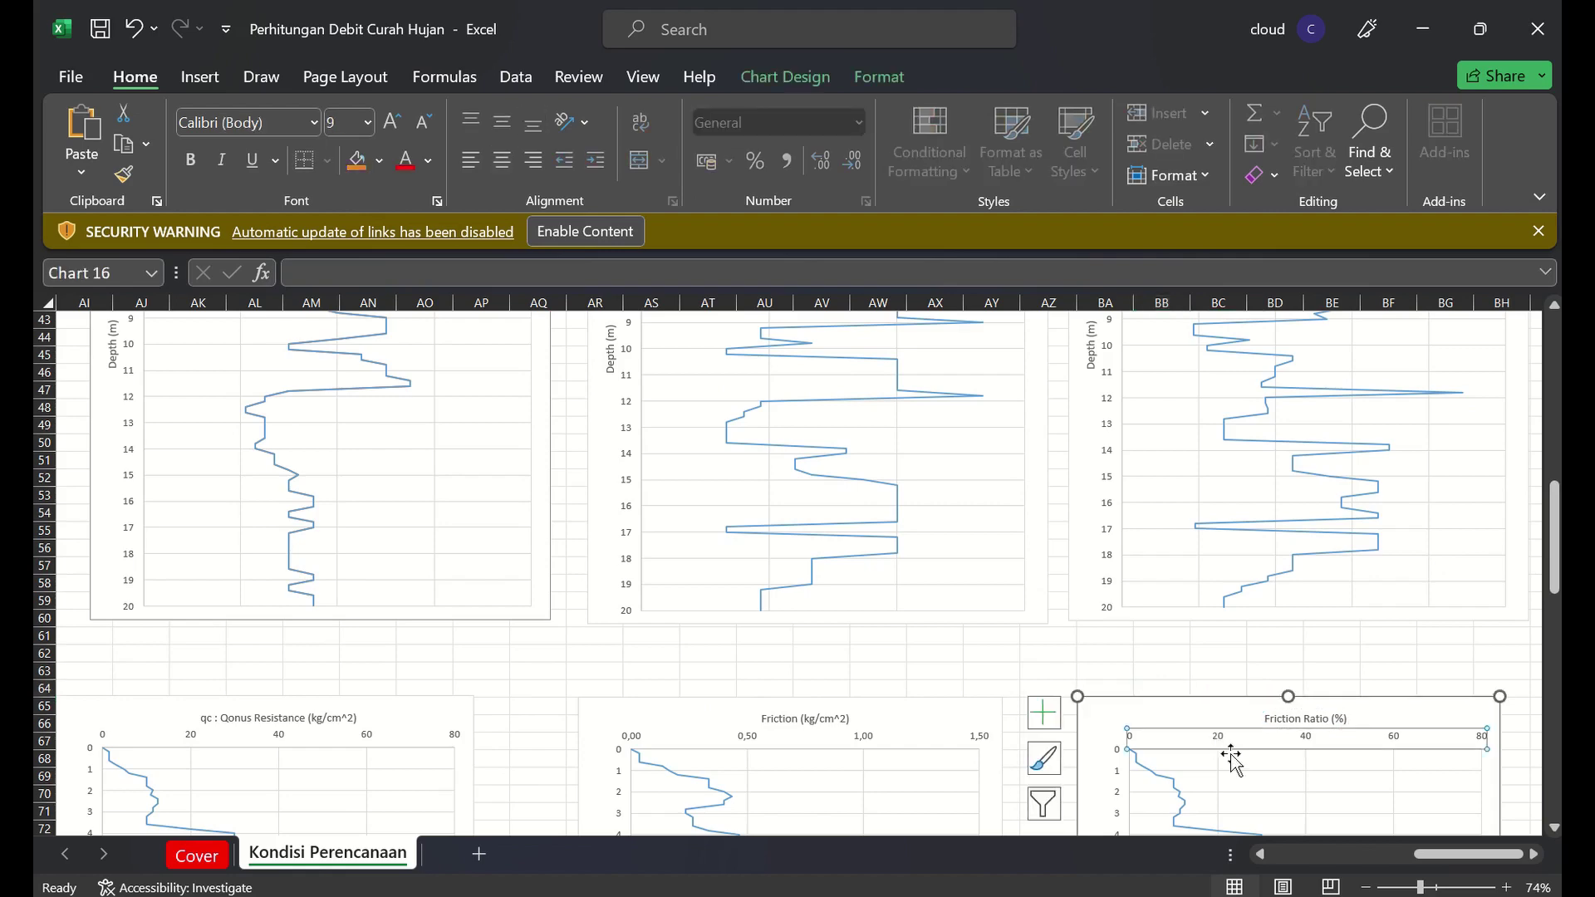
pyautogui.rightClick(1232, 760)
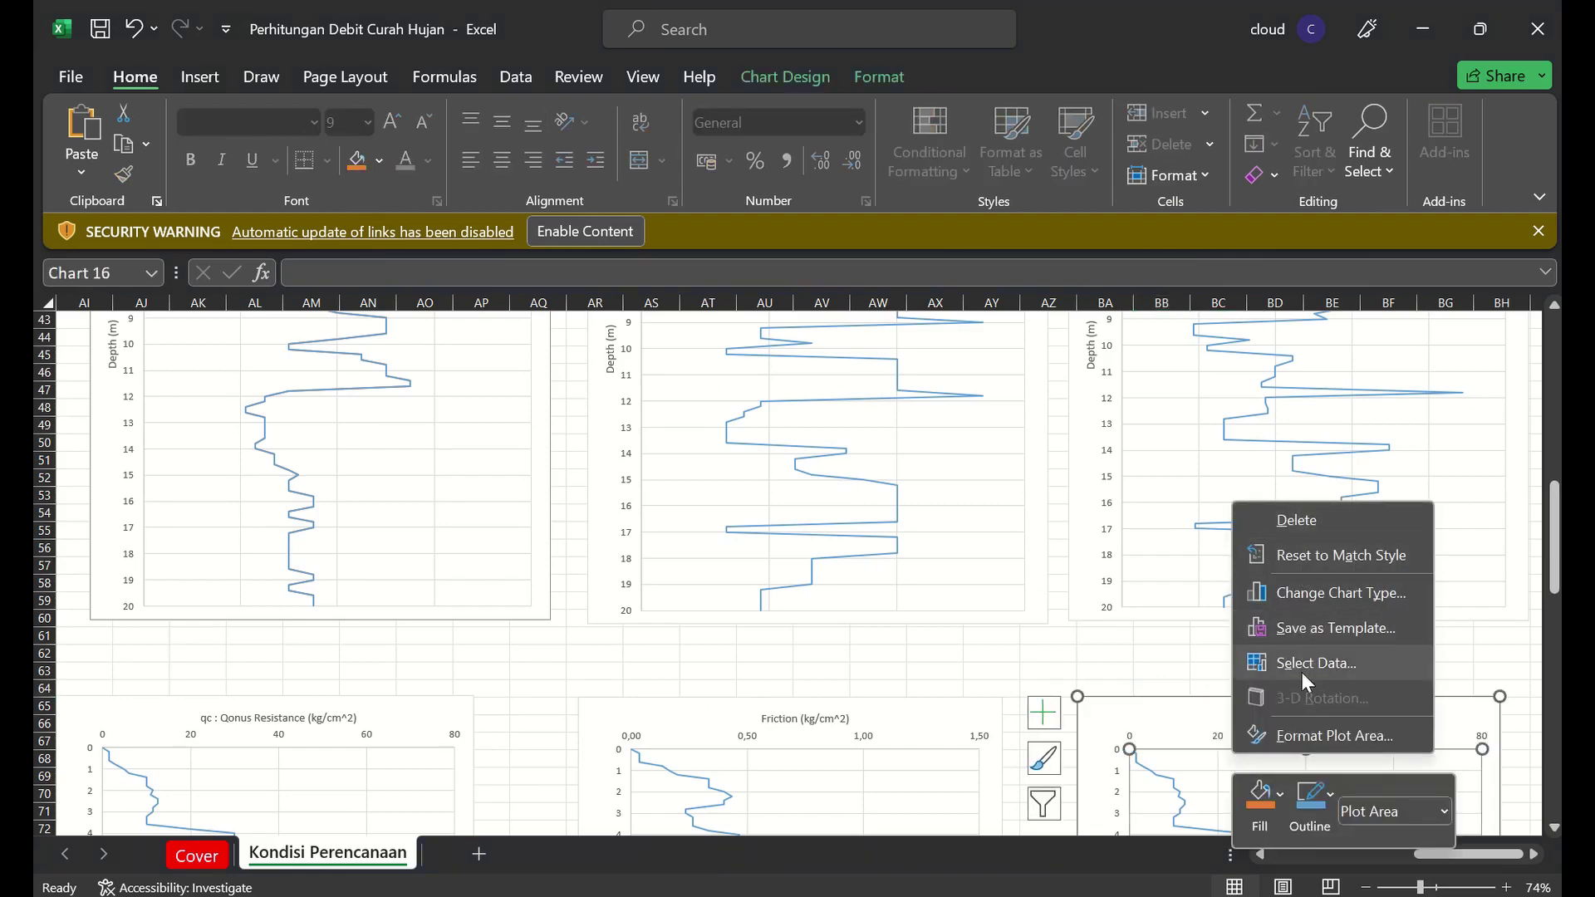
pyautogui.click(1305, 665)
pyautogui.click(663, 645)
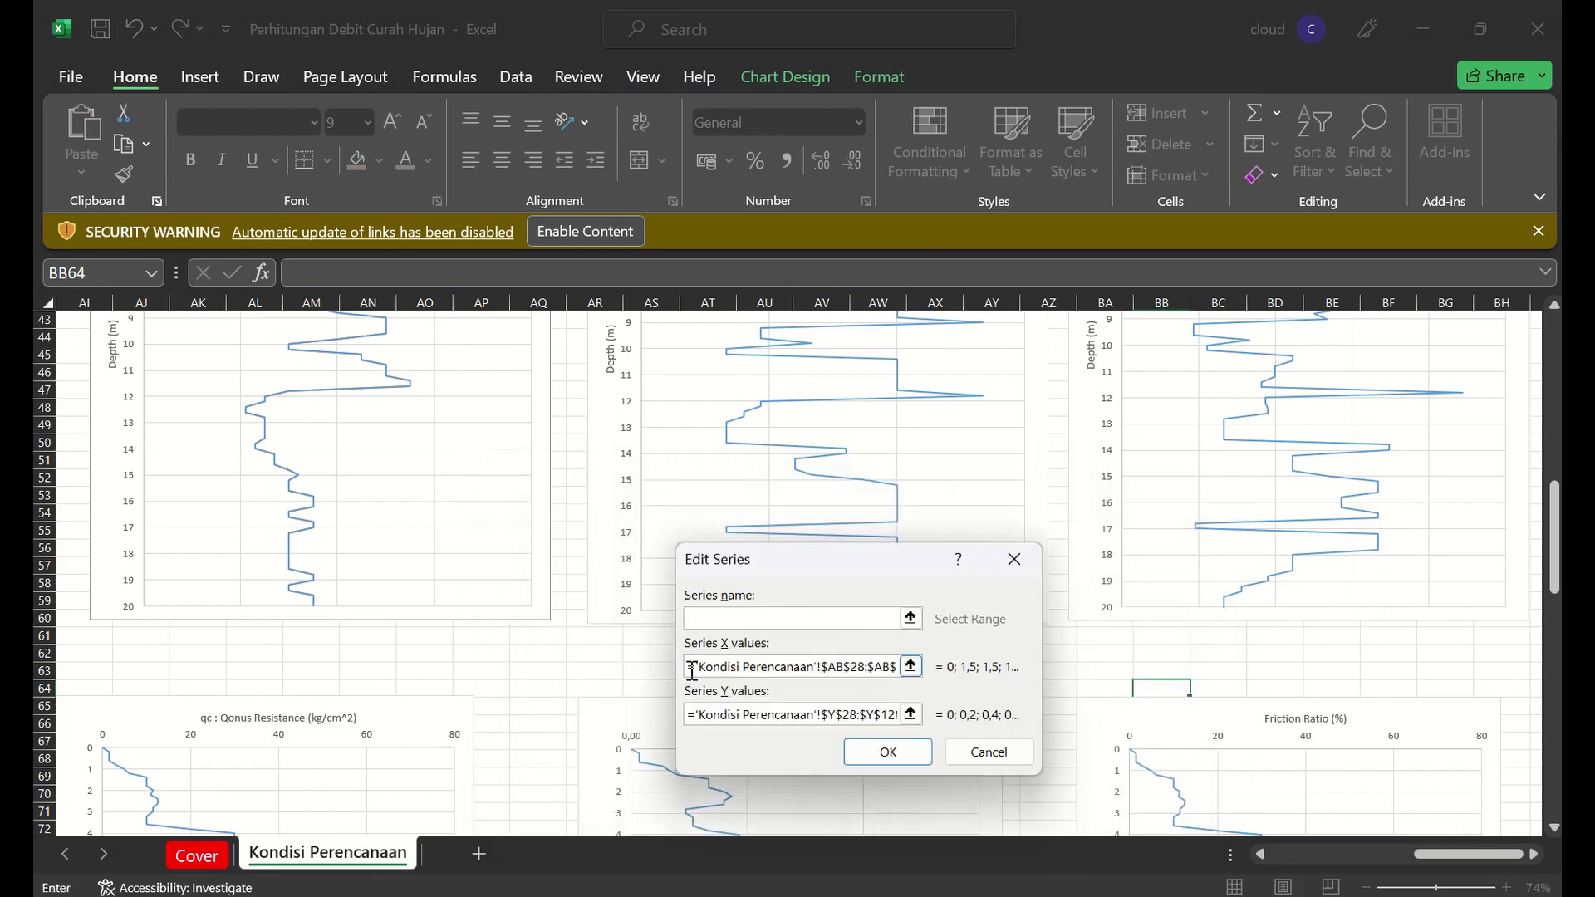
pyautogui.moveTo(691, 671); pyautogui.dragTo(1235, 704)
pyautogui.press('BackSpace')
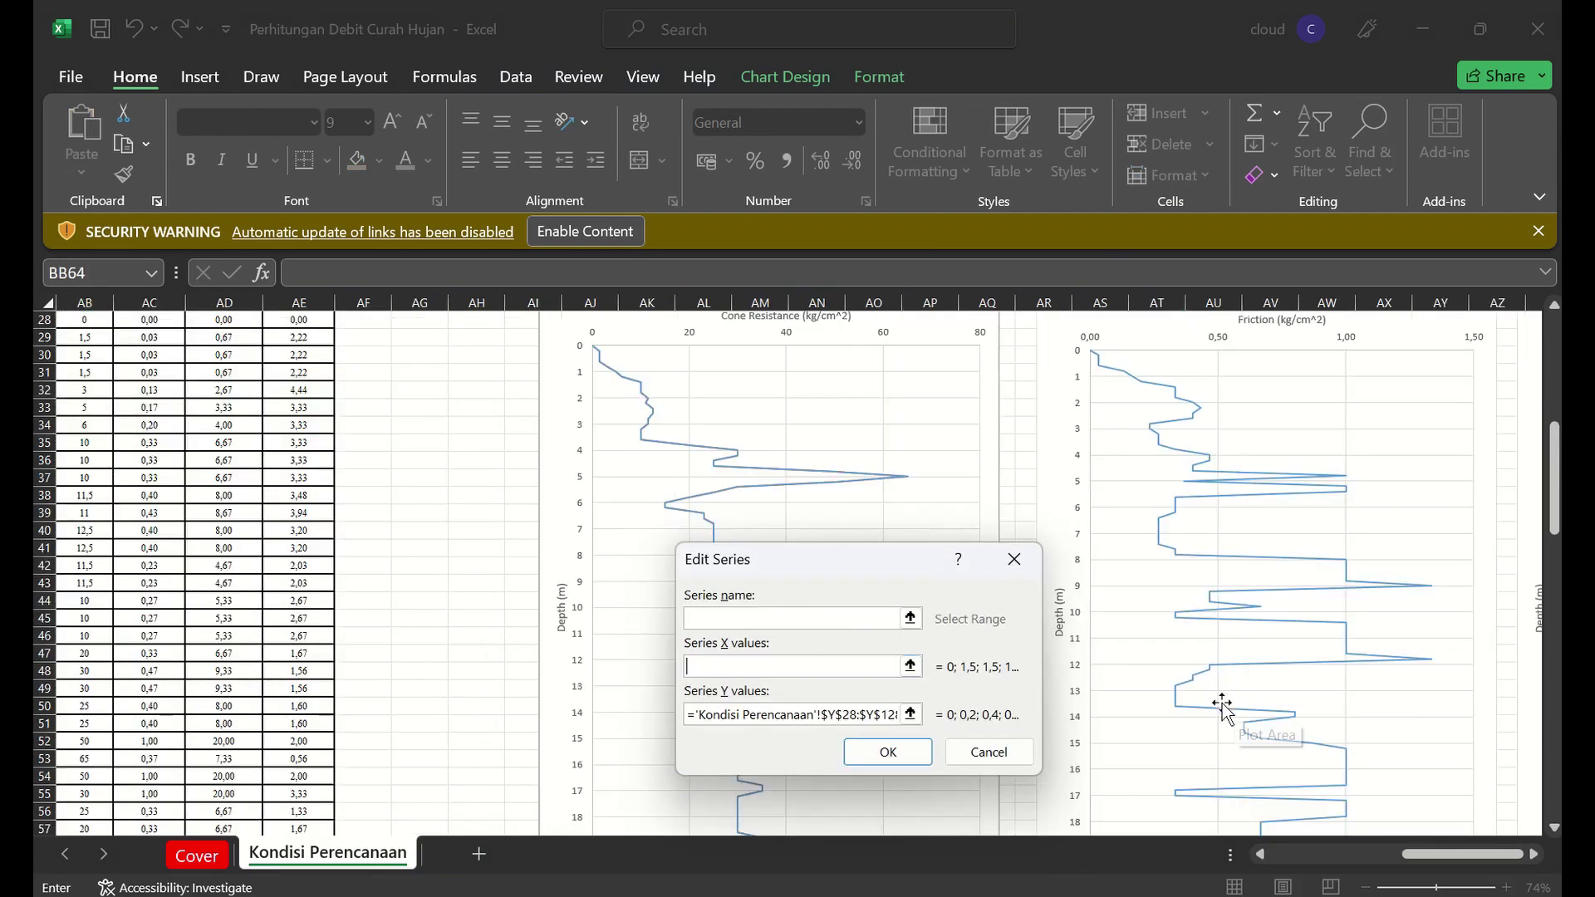
pyautogui.click(438, 431)
pyautogui.press('Left')
pyautogui.press('Up')
pyautogui.press('Up')
pyautogui.press('Up')
pyautogui.press('Up')
pyautogui.press('Up')
pyautogui.press('Up')
pyautogui.press('Up')
pyautogui.press('Up')
pyautogui.press('Up')
pyautogui.press('Up')
pyautogui.press('Up')
pyautogui.press('Left')
pyautogui.press('Down')
pyautogui.press('Down')
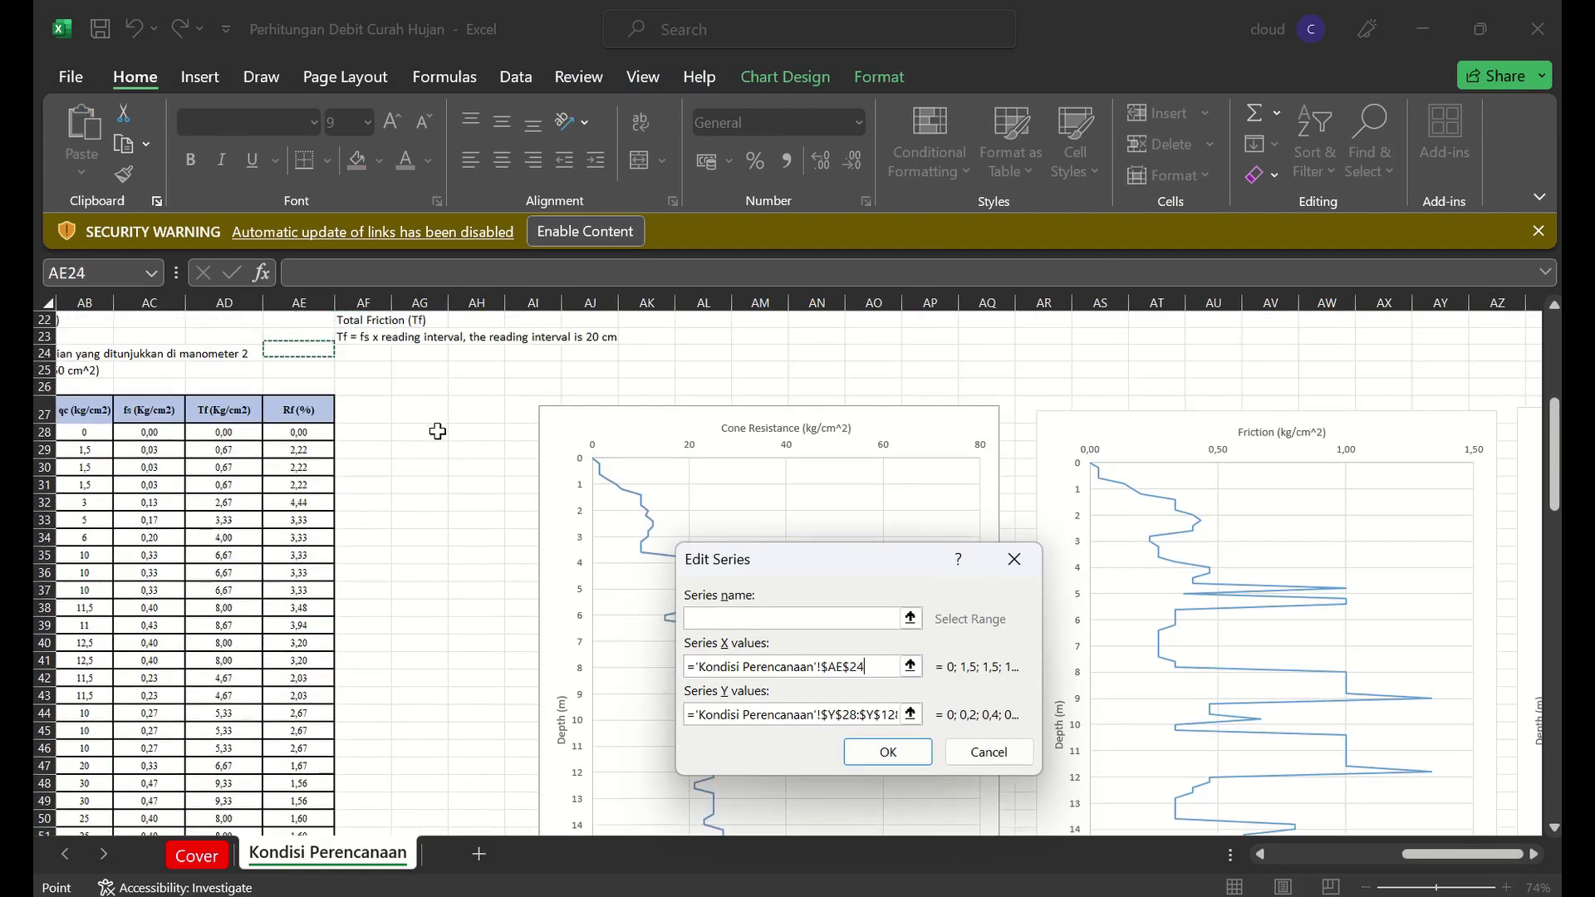
pyautogui.press('Down')
pyautogui.press('Down')
pyautogui.press('Down')
pyautogui.press('Down')
pyautogui.hotkey('shift', 'Down')
pyautogui.hotkey('shift', 'Down')
pyautogui.hotkey('shift', 'Down')
pyautogui.hotkey('shift', 'Down')
pyautogui.hotkey('shift', 'Down')
pyautogui.hotkey('shift', 'Down')
pyautogui.hotkey('shift', 'Down')
pyautogui.hotkey('shift', 'Down')
pyautogui.hotkey('shift', 'Down')
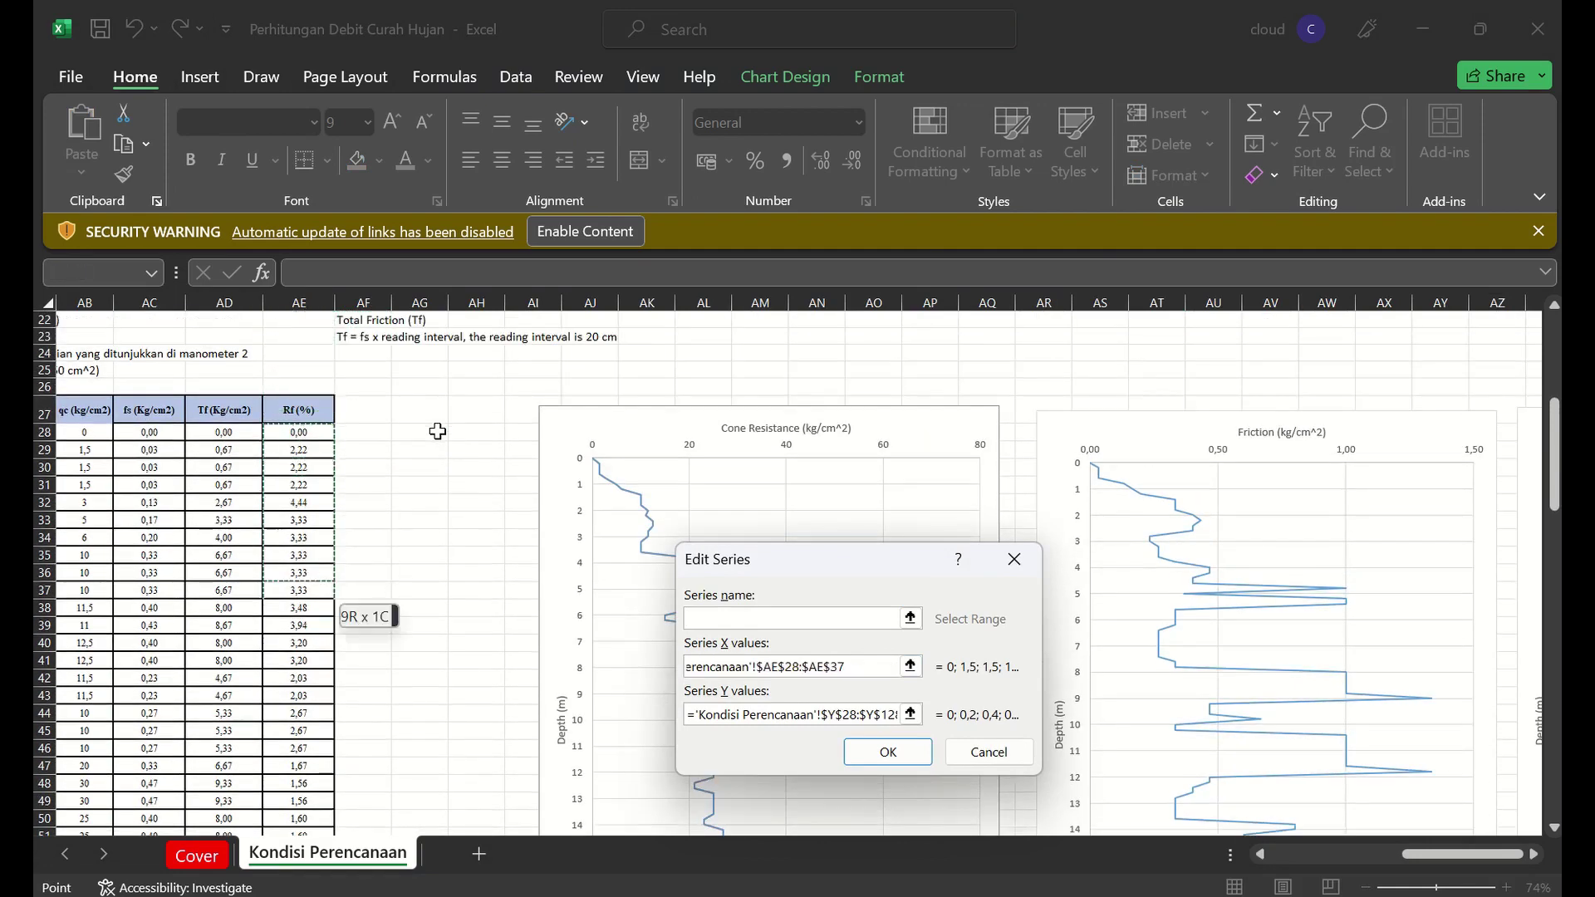
pyautogui.hotkey('shift', 'Down')
pyautogui.hotkey('shift', 'Down')
pyautogui.hotkey('shift', 'Down')
pyautogui.hotkey('shift', 'Down')
pyautogui.hotkey('shift', 'Down')
pyautogui.hotkey('shift', 'Down')
pyautogui.hotkey('shift', 'Down')
pyautogui.hotkey('shift', 'Down')
pyautogui.hotkey('shift', 'Down')
pyautogui.hotkey('shift', 'Down')
pyautogui.hotkey('shift', 'Down')
pyautogui.hotkey('shift', 'Down')
pyautogui.hotkey('shift', 'Down')
pyautogui.hotkey('shift', 'Down')
pyautogui.hotkey('shift', 'Down')
pyautogui.hotkey('shift', 'Down')
pyautogui.hotkey('shift', 'Down')
pyautogui.hotkey('shift', 'Down')
pyautogui.hotkey('shift', 'Down')
pyautogui.hotkey('shift', 'Down')
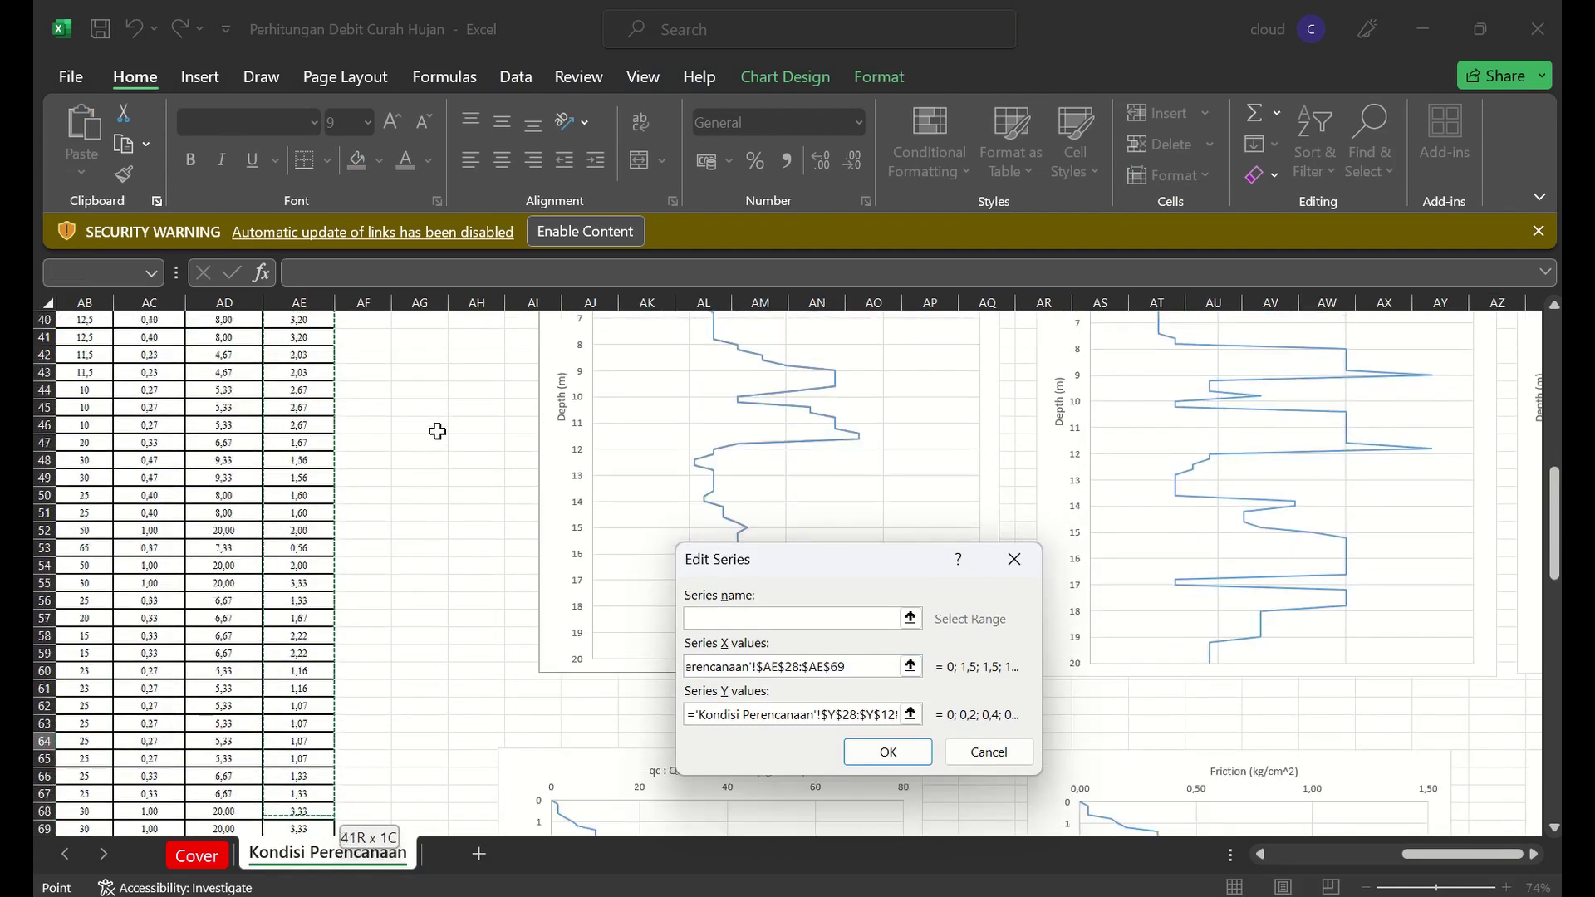
pyautogui.hotkey('shift', 'Down')
pyautogui.hotkey('shift', 'Down')
pyautogui.hotkey('shift', 'Down')
pyautogui.hotkey('shift', 'Down')
pyautogui.hotkey('shift', 'Down')
pyautogui.hotkey('shift', 'Down')
pyautogui.hotkey('shift', 'Down')
pyautogui.hotkey('shift', 'Down')
pyautogui.hotkey('shift', 'Down')
pyautogui.hotkey('shift', 'Down')
pyautogui.hotkey('shift', 'Down')
pyautogui.hotkey('shift', 'Down')
pyautogui.hotkey('shift', 'Down')
pyautogui.hotkey('shift', 'Down')
pyautogui.hotkey('shift', 'Down')
pyautogui.hotkey('shift', 'Down')
pyautogui.hotkey('shift', 'Down')
pyautogui.hotkey('shift', 'Down')
pyautogui.hotkey('shift', 'Down')
pyautogui.hotkey('shift', 'Down')
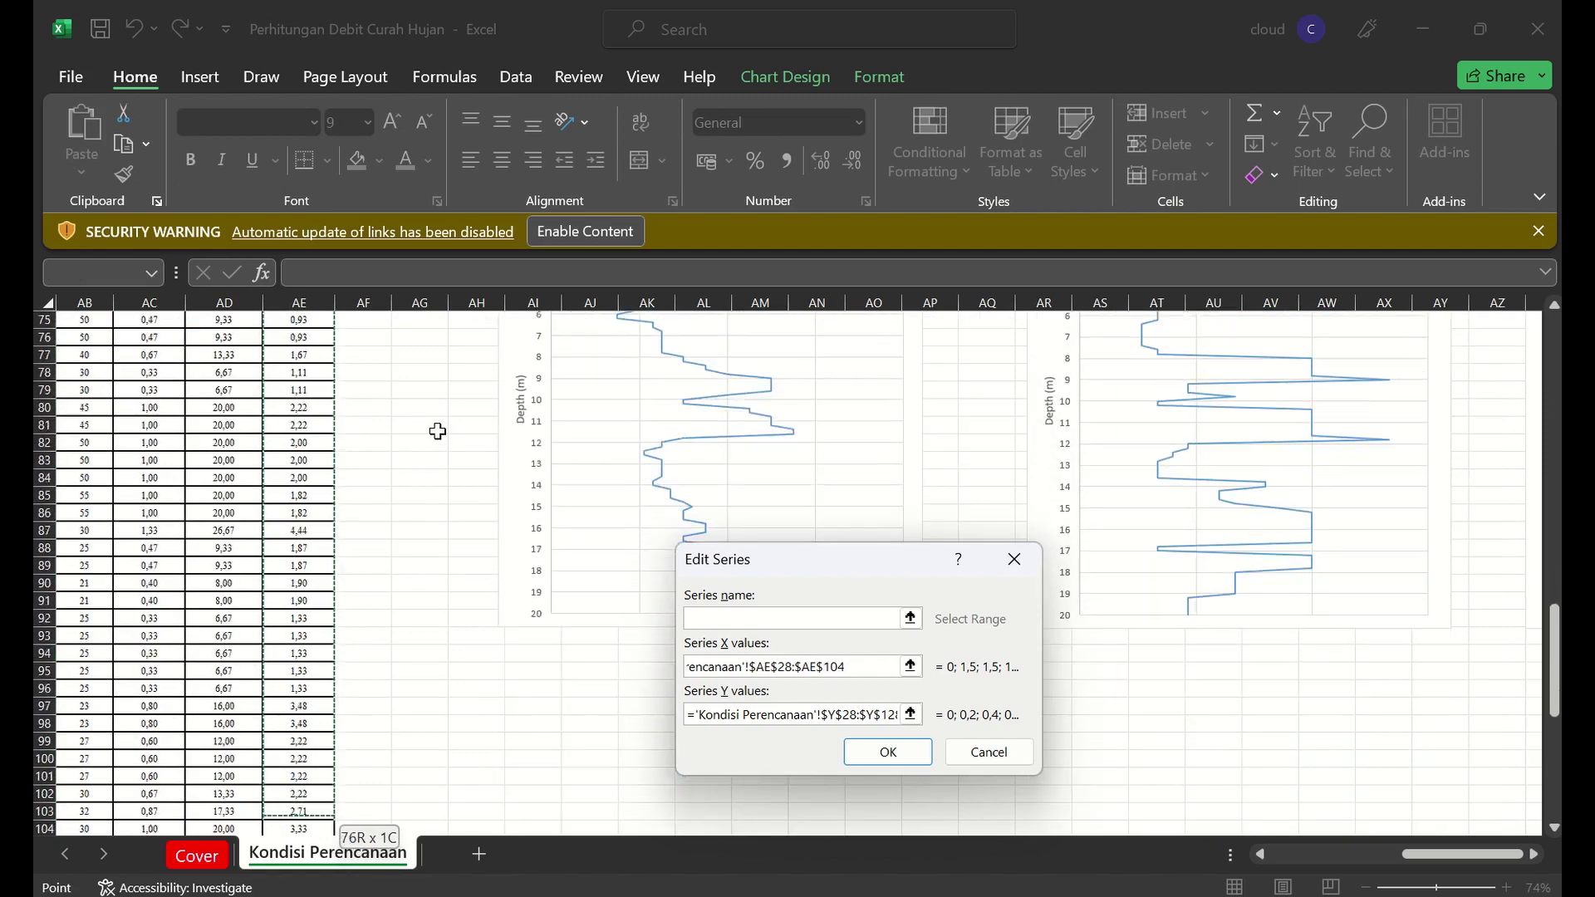
pyautogui.hotkey('shift', 'Down')
pyautogui.hotkey('shift', 'Down')
pyautogui.hotkey('shift', 'Down')
pyautogui.hotkey('shift', 'Down')
pyautogui.hotkey('shift', 'Down')
pyautogui.hotkey('shift', 'Down')
pyautogui.hotkey('shift', 'Down')
pyautogui.hotkey('shift', 'Down')
pyautogui.hotkey('shift', 'Down')
pyautogui.hotkey('shift', 'Down')
pyautogui.hotkey('shift', 'Down')
pyautogui.hotkey('shift', 'Down')
pyautogui.hotkey('shift', 'Down')
pyautogui.hotkey('shift', 'Down')
pyautogui.hotkey('shift', 'Down')
pyautogui.hotkey('shift', 'Down')
pyautogui.hotkey('shift', 'Down')
pyautogui.hotkey('shift', 'Down')
pyautogui.hotkey('shift', 'Down')
pyautogui.hotkey('shift', 'Down')
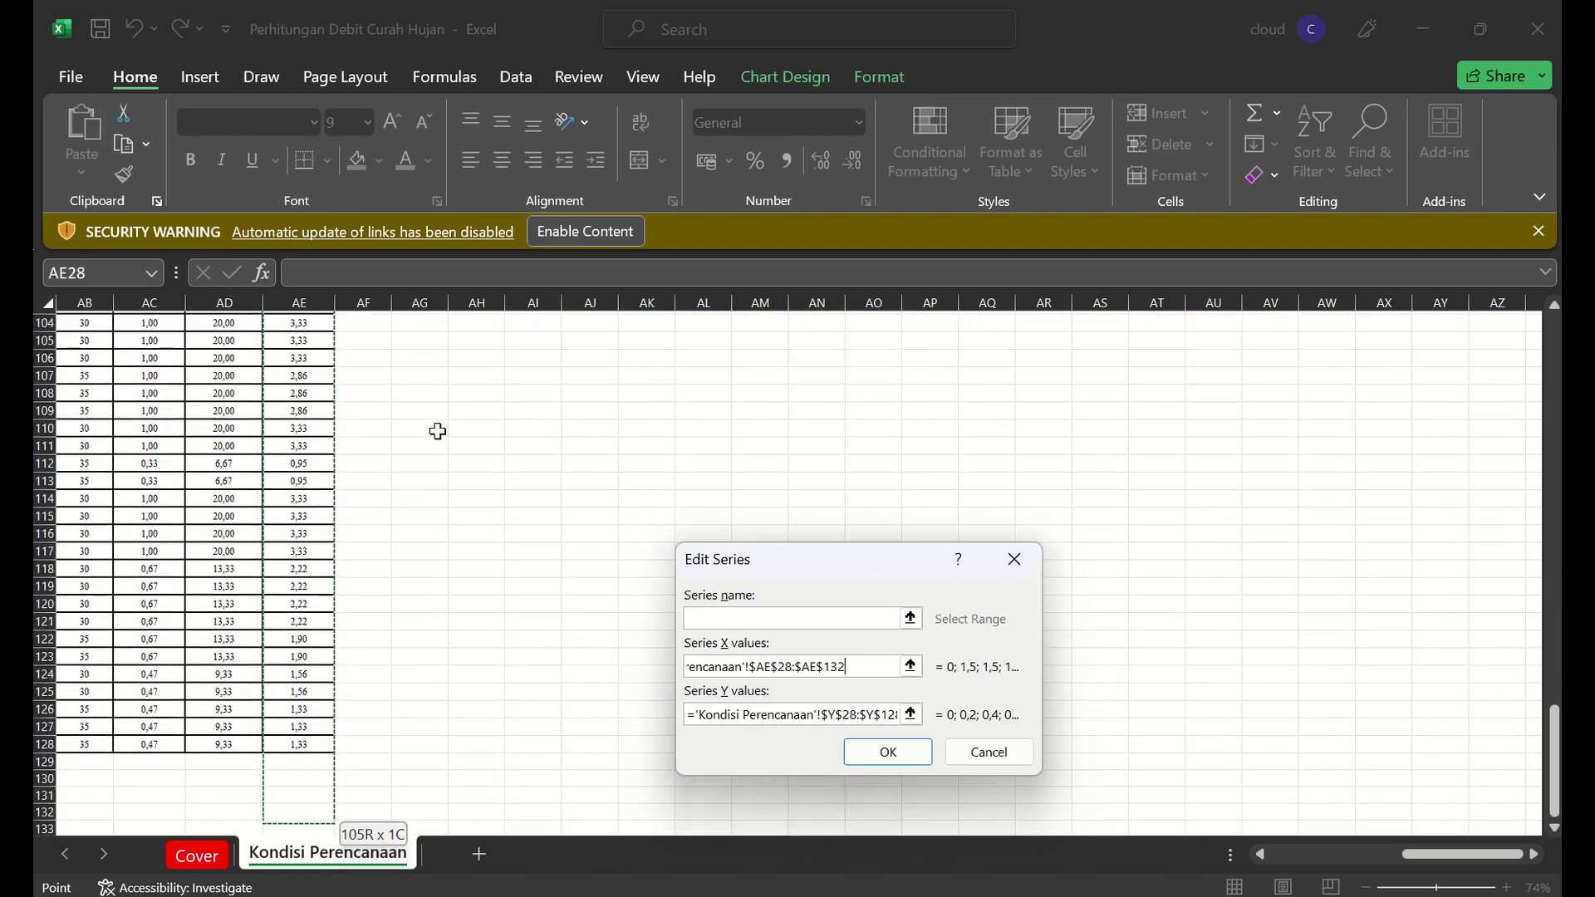
pyautogui.hotkey('shift', 'Up')
pyautogui.hotkey('shift', 'Up')
pyautogui.hotkey('shift', 'Up')
pyautogui.hotkey('shift', 'Up')
pyautogui.press('Return')
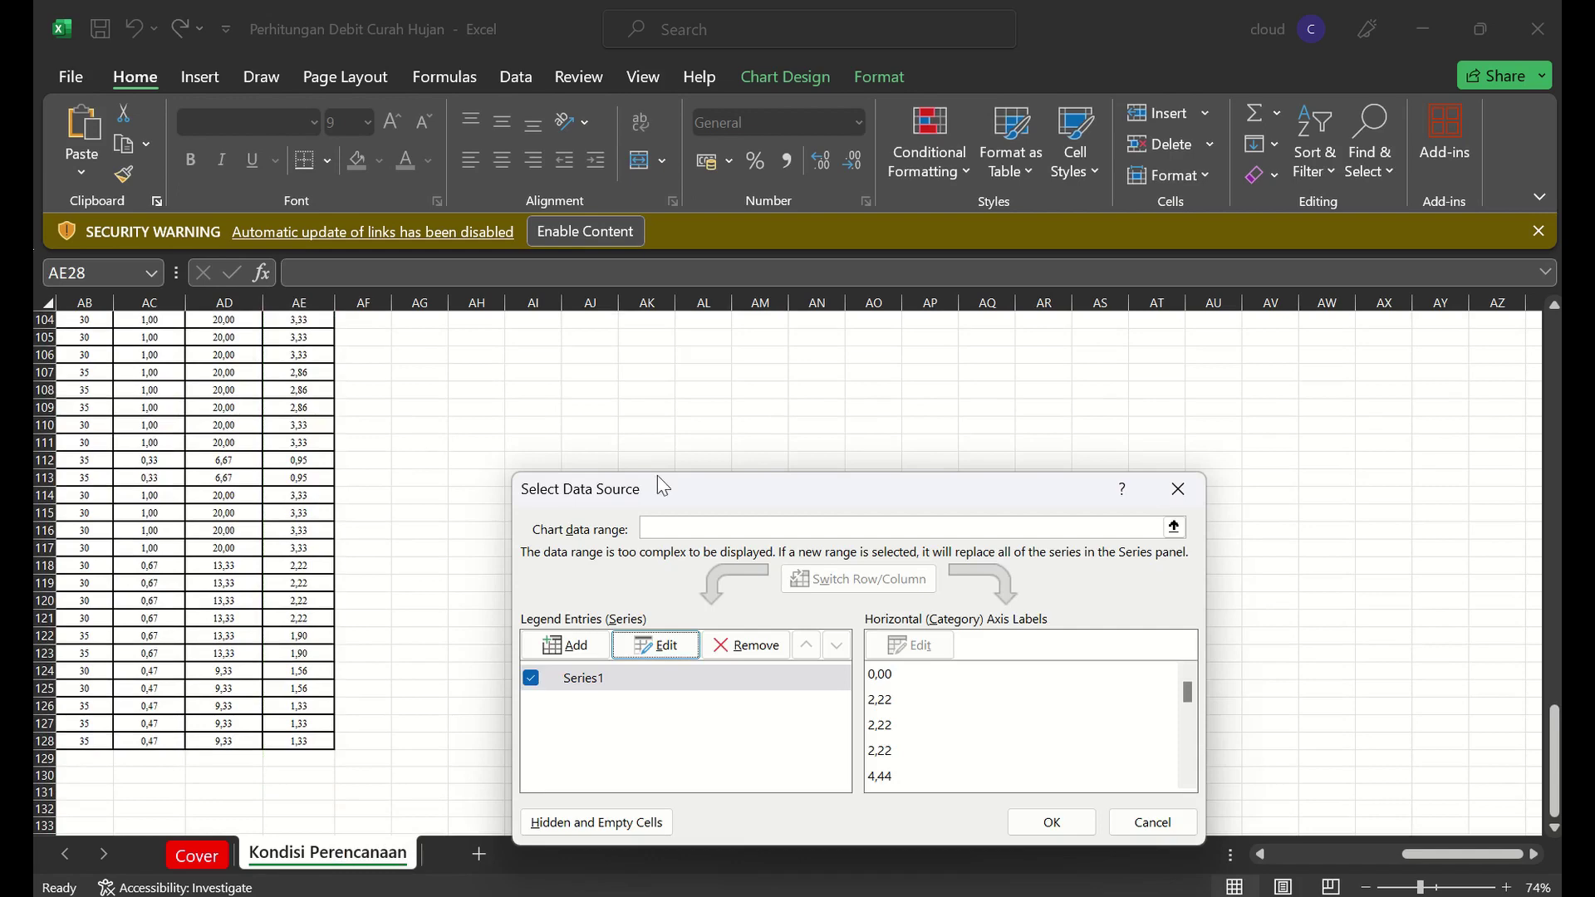
pyautogui.click(1053, 822)
# Return to the lower row of charts and examine the Friction Ratio chart's curve against its horizontal axis range
pyautogui.moveTo(1554, 760); pyautogui.dragTo(1553, 591)
pyautogui.click(1404, 565)
pyautogui.press('Right')
pyautogui.press('Right')
pyautogui.press('Right')
pyautogui.press('Right')
pyautogui.press('Right')
pyautogui.press('Right')
pyautogui.press('Right')
pyautogui.press('Right')
pyautogui.press('Right')
pyautogui.press('Right')
pyautogui.press('Right')
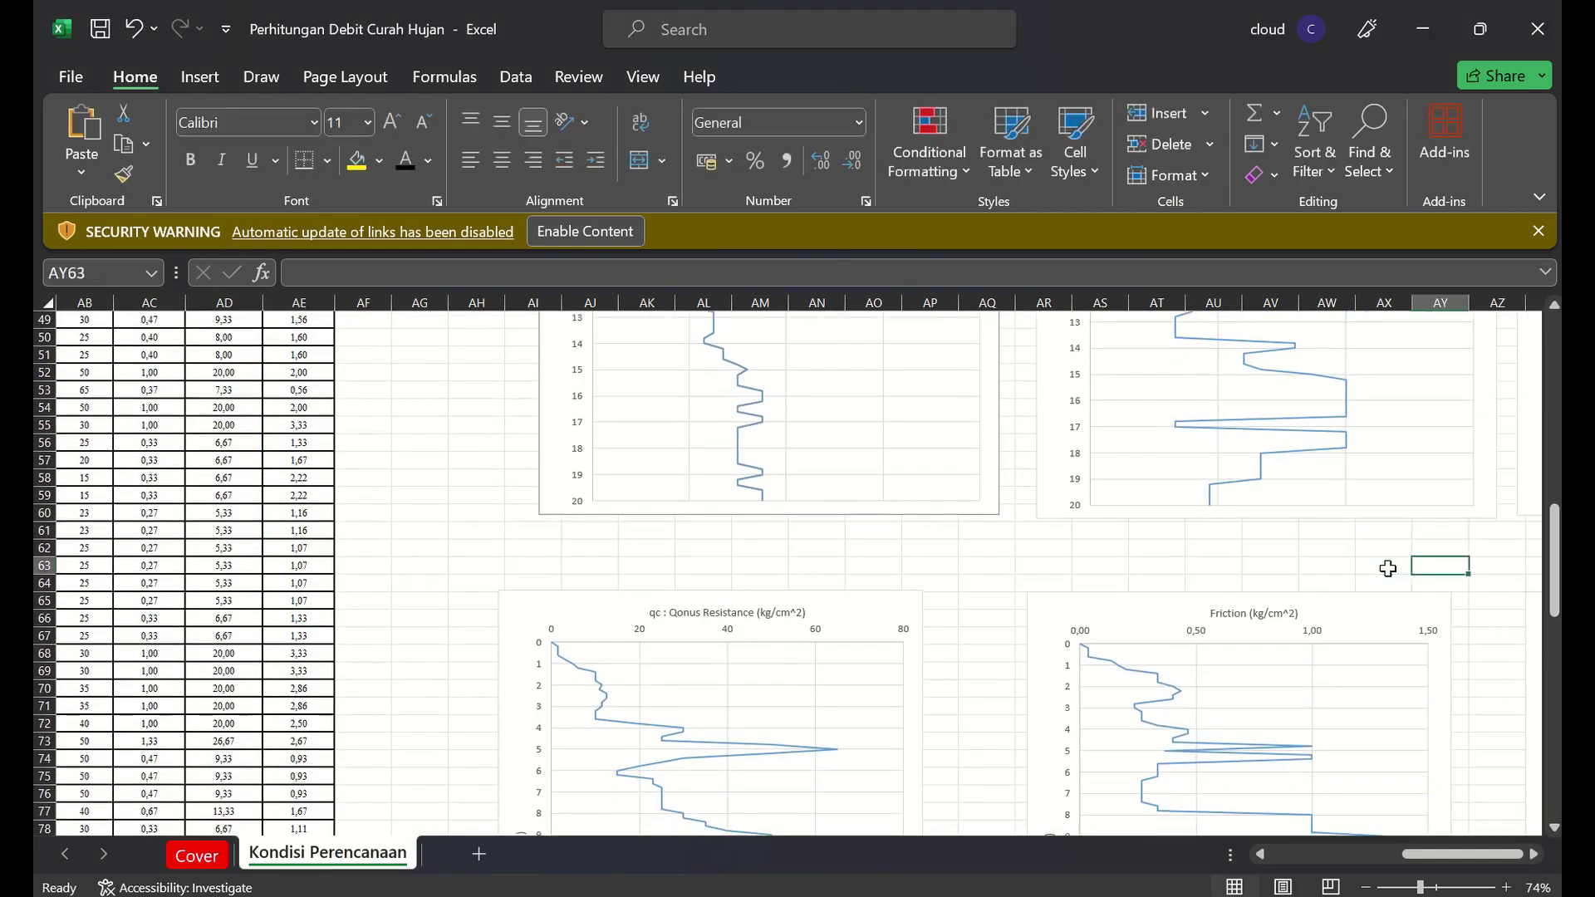
pyautogui.press('Right')
pyautogui.press('Down')
pyautogui.press('Down')
pyautogui.press('Down')
pyautogui.press('Down')
pyautogui.press('Down')
pyautogui.press('Down')
pyautogui.press('Down')
pyautogui.press('Down')
pyautogui.press('Down')
pyautogui.press('Down')
pyautogui.press('Down')
pyautogui.press('Down')
pyautogui.press('Down')
pyautogui.press('Down')
pyautogui.press('Down')
pyautogui.press('Down')
pyautogui.press('Down')
pyautogui.press('Down')
pyautogui.press('Down')
pyautogui.press('Down')
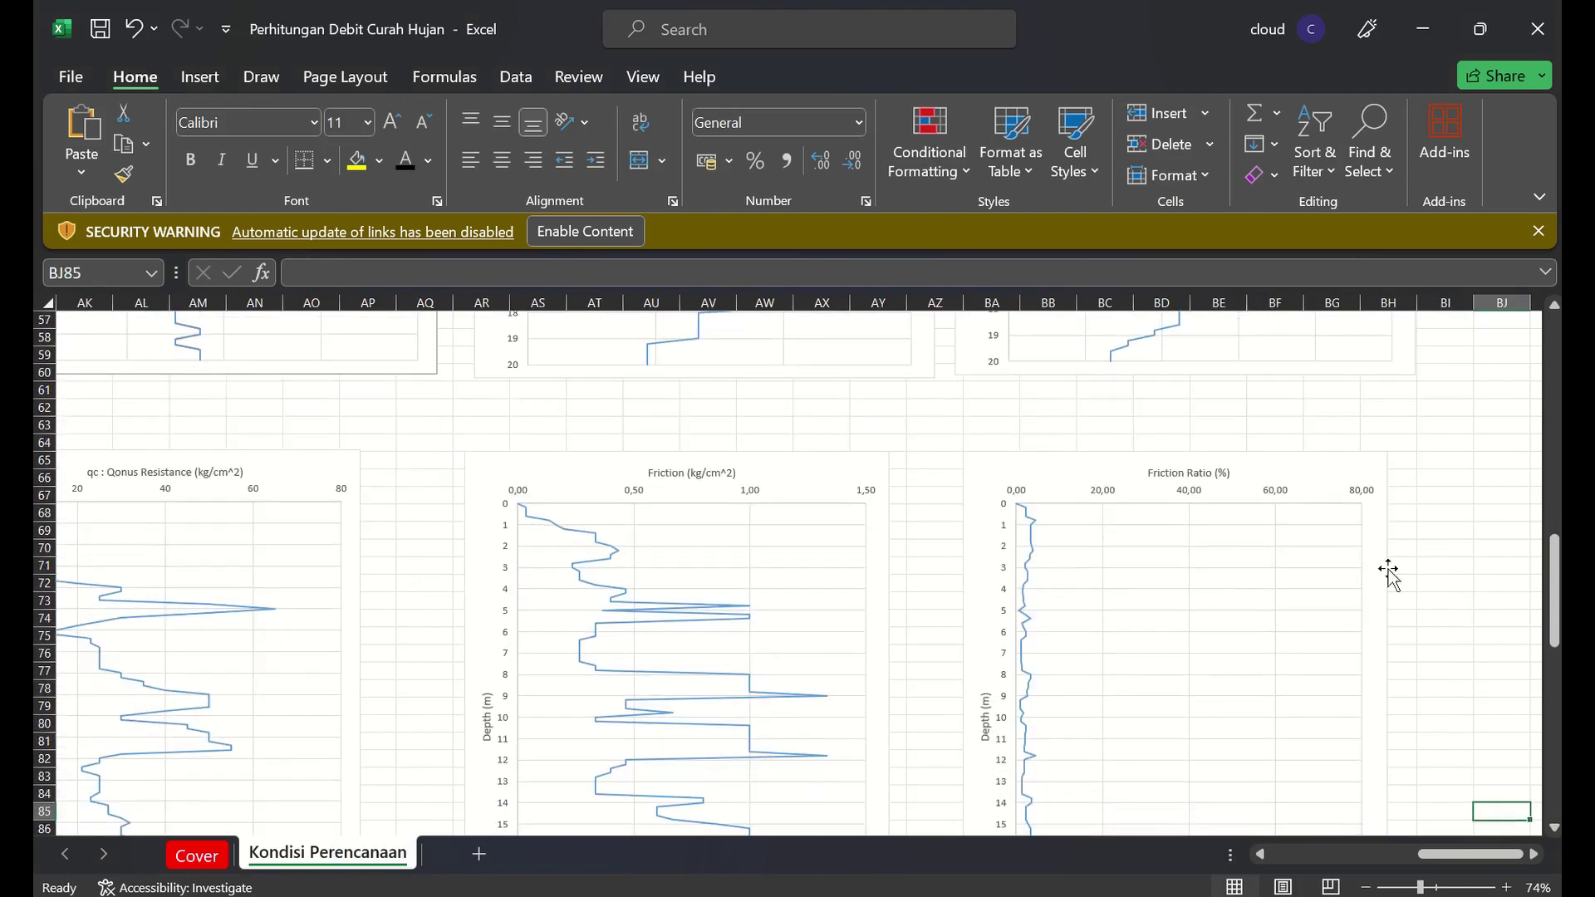
# Set the Friction Ratio duplicate chart's horizontal axis bounds to minimum 0 and maximum 5, with a major unit of 1
pyautogui.click(1104, 497)
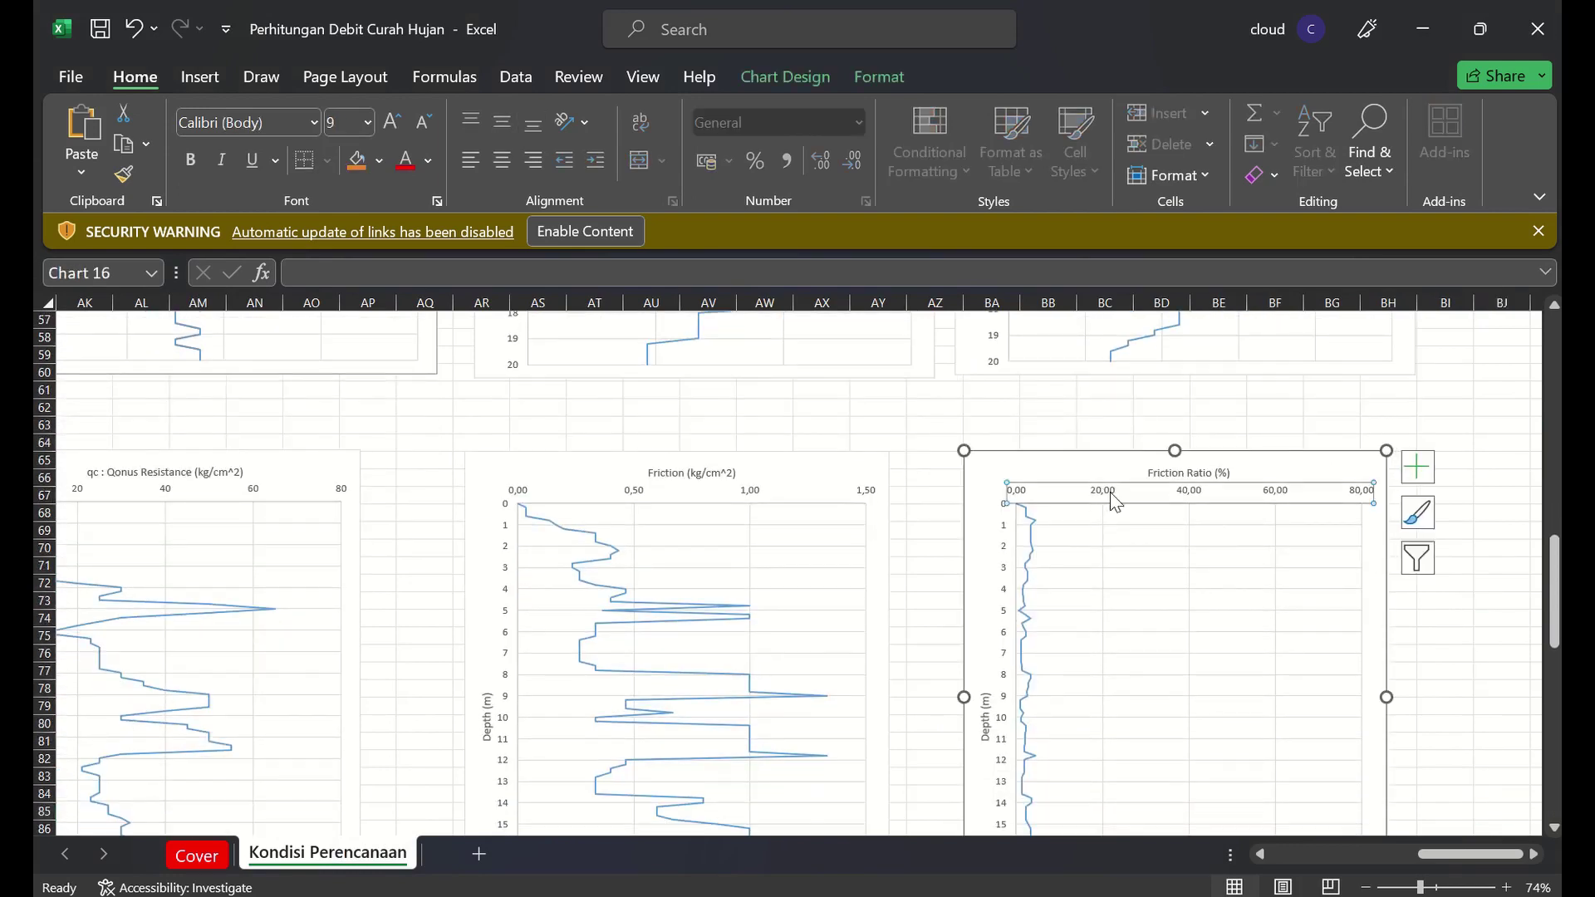
pyautogui.doubleClick(1115, 496)
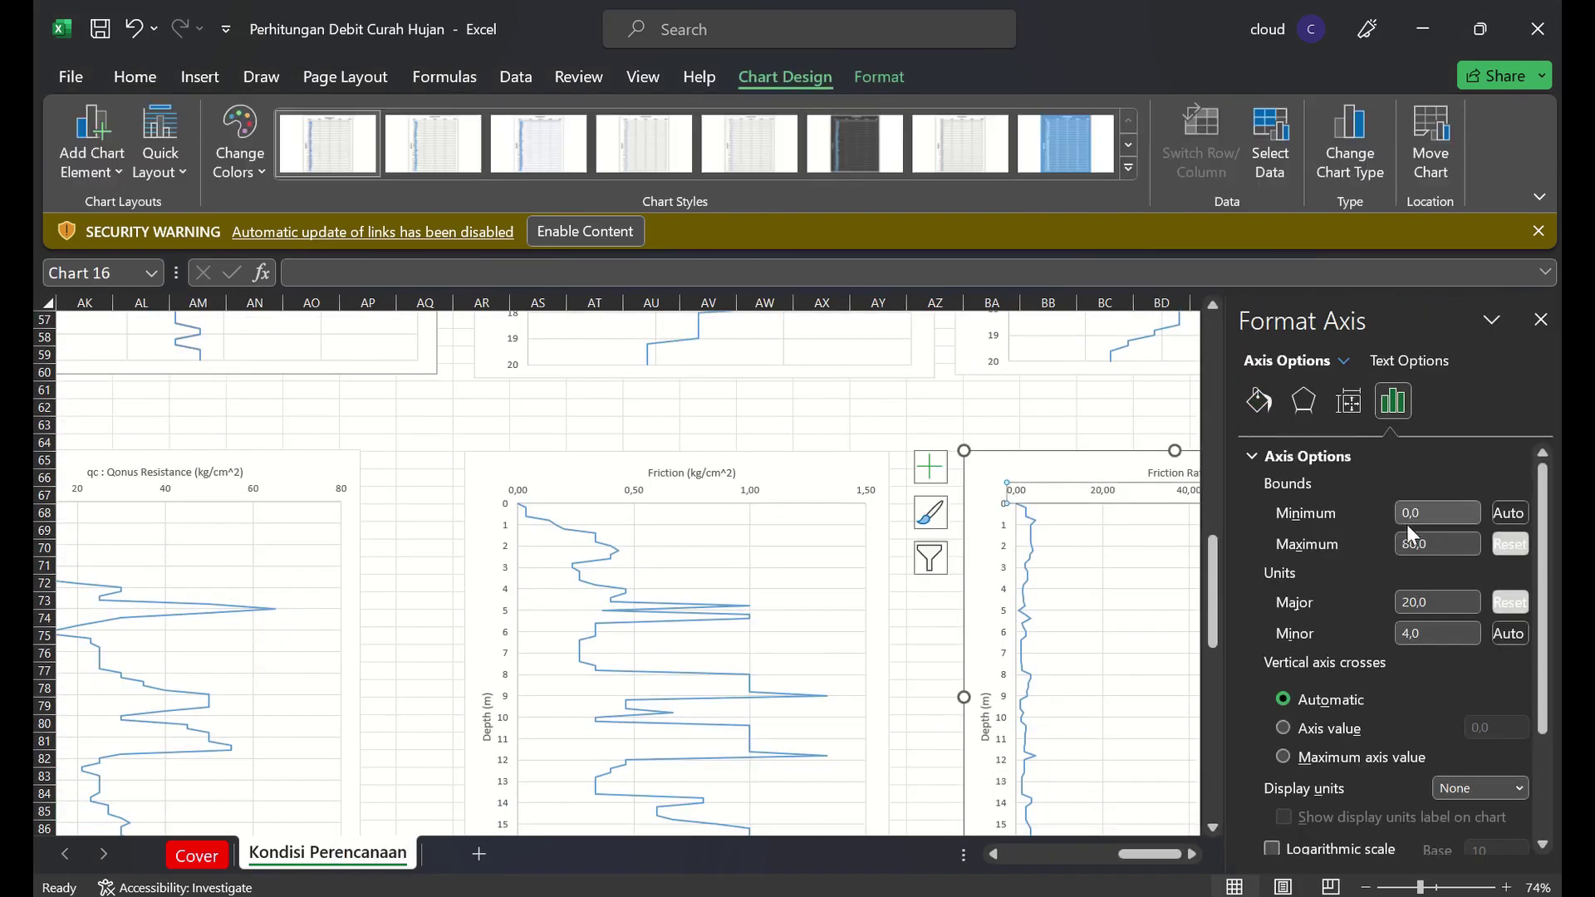
pyautogui.click(1411, 548)
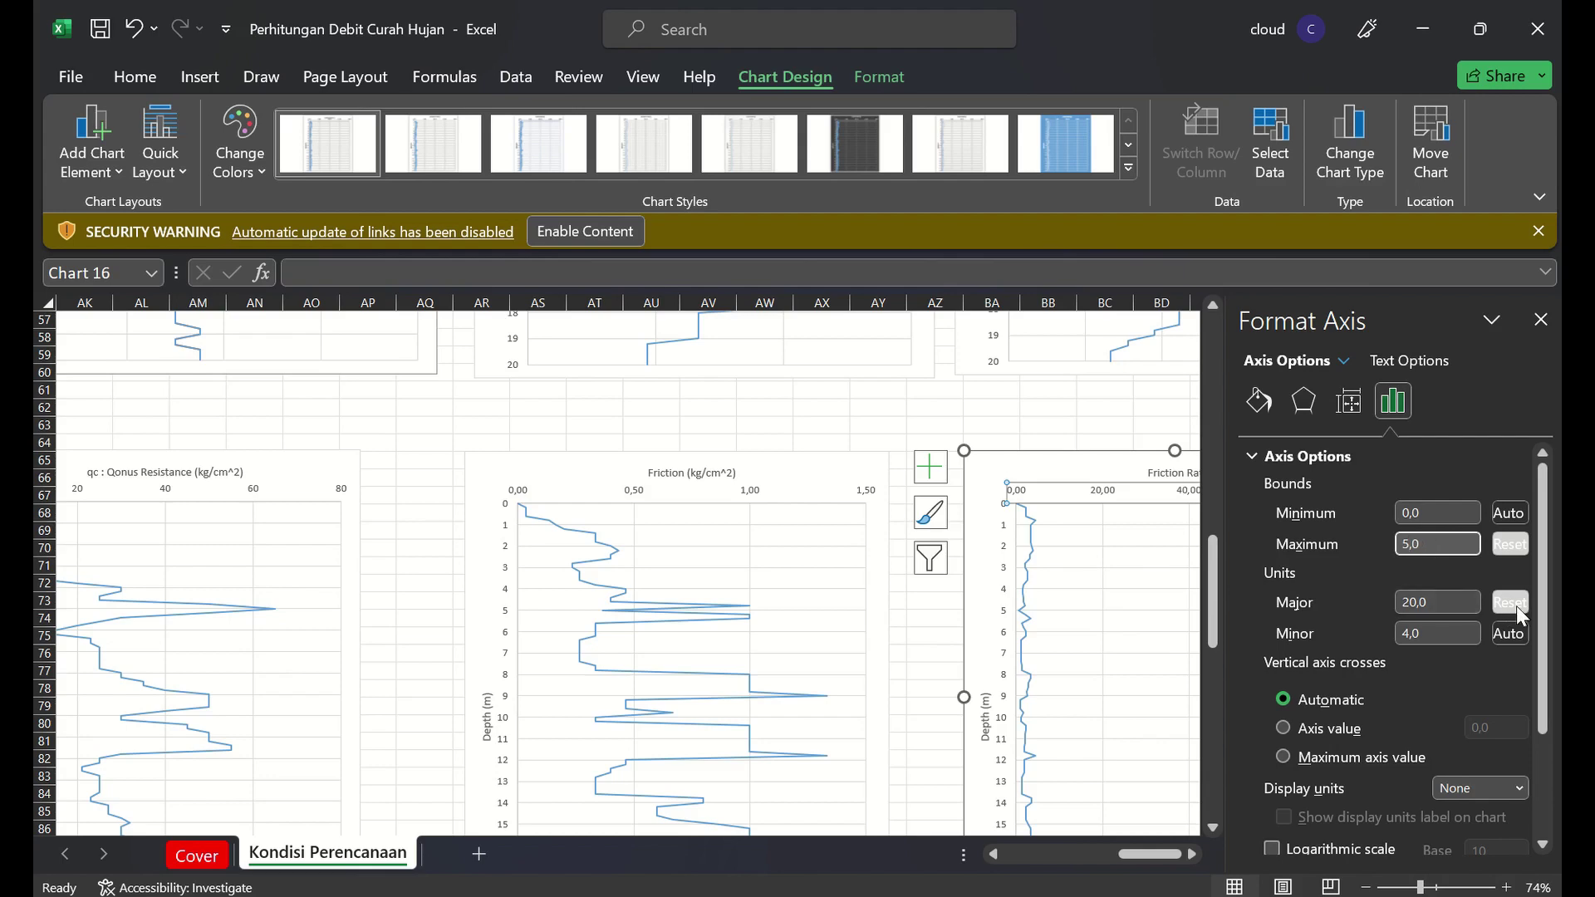
pyautogui.click(1429, 609)
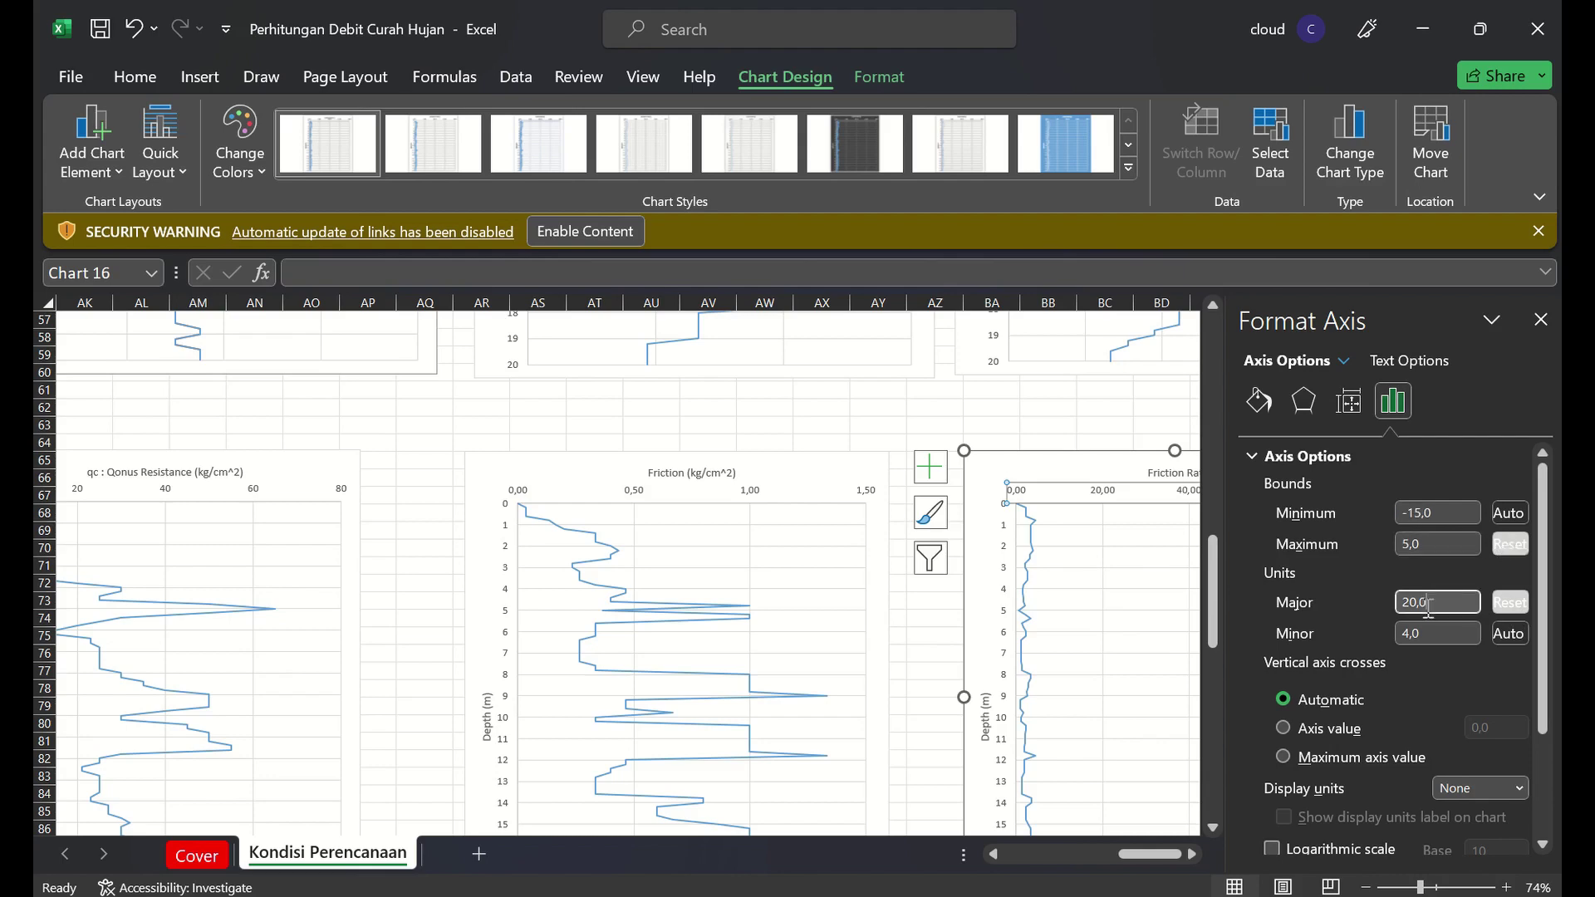
pyautogui.click(1431, 515)
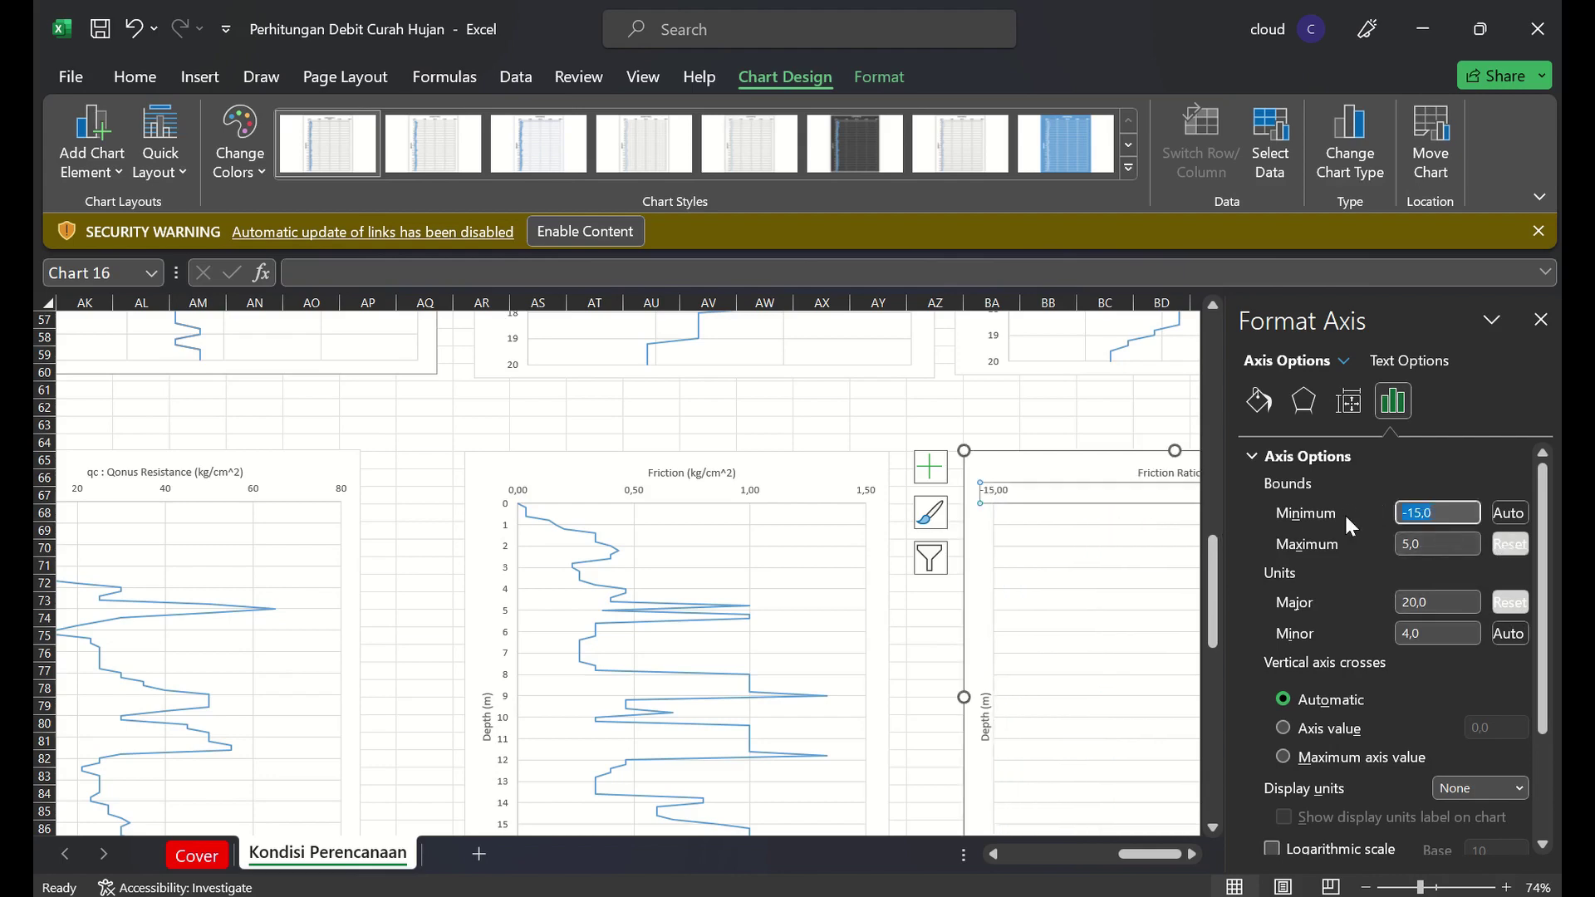
pyautogui.write('0')
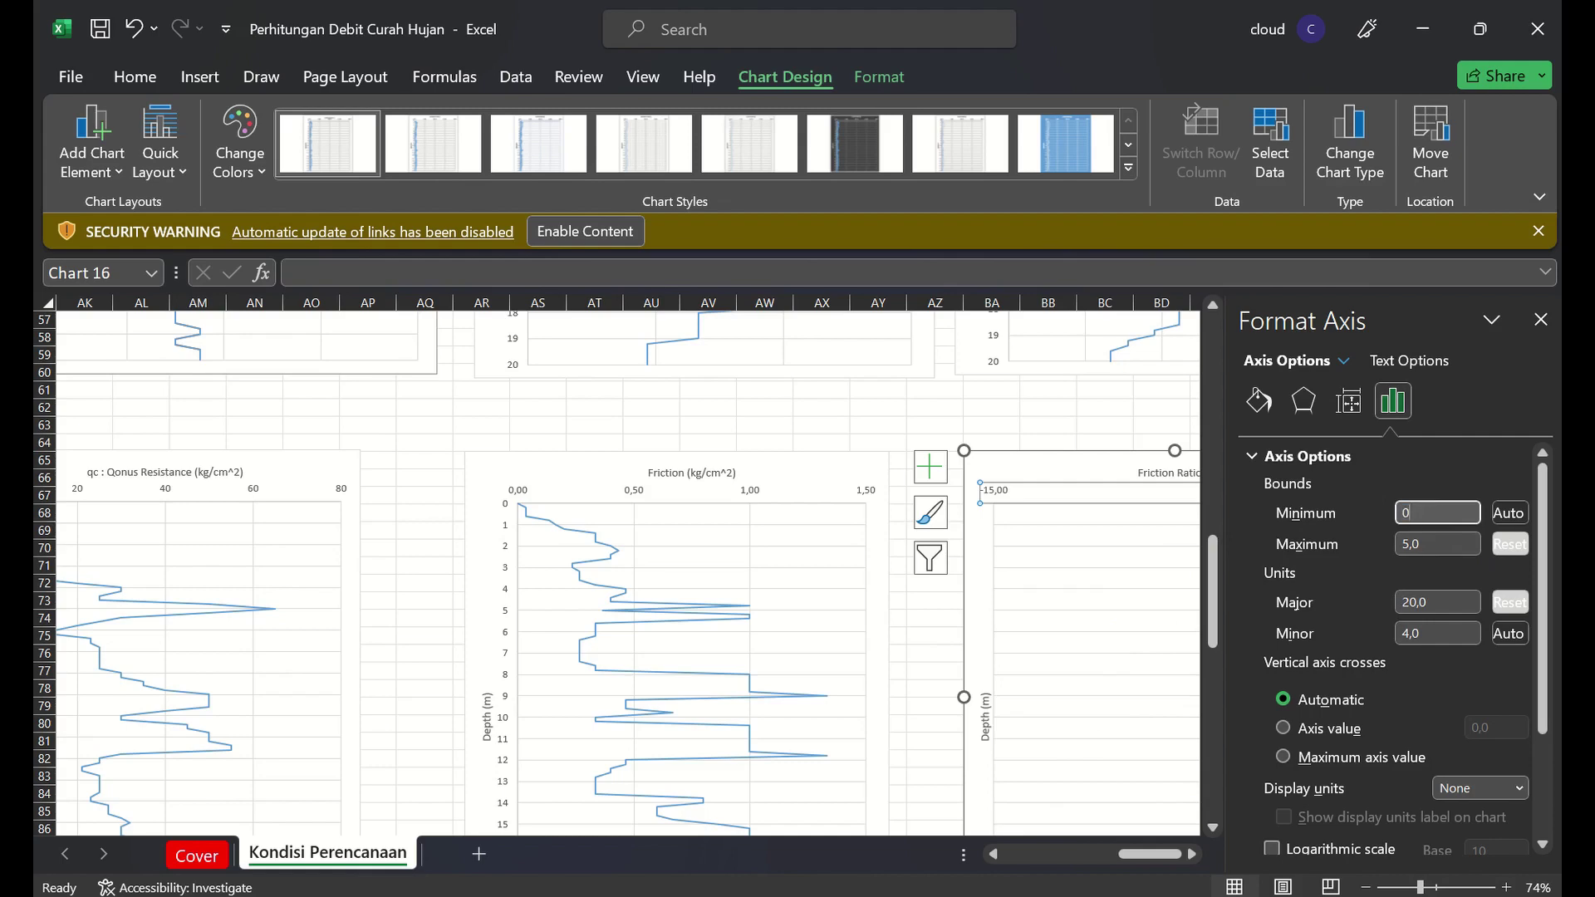
pyautogui.click(1436, 600)
pyautogui.write('1')
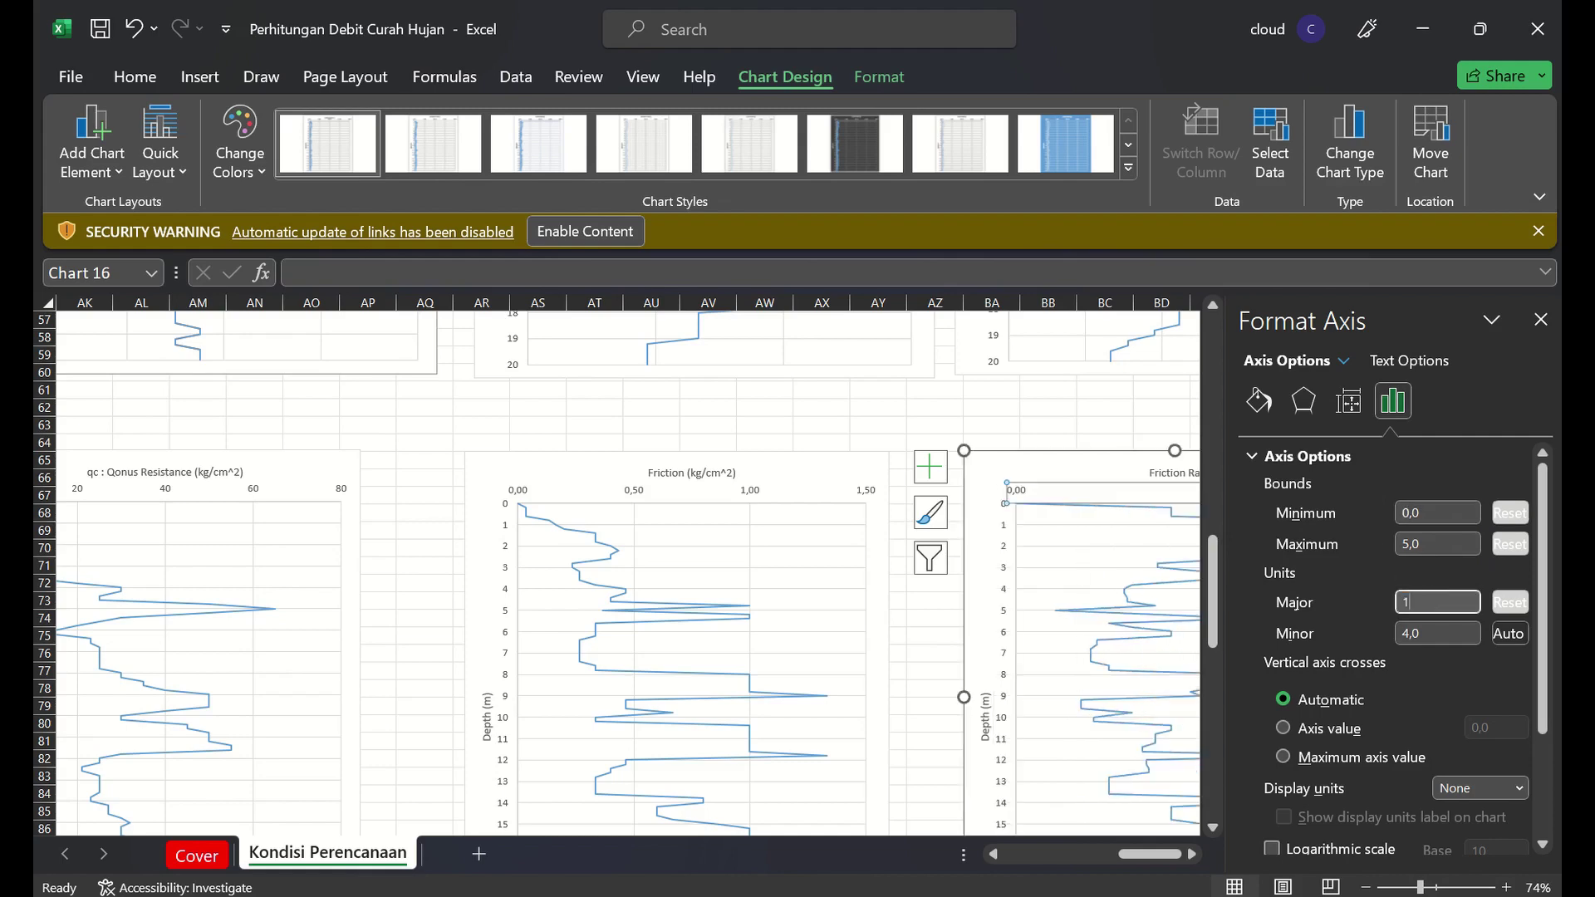
pyautogui.click(1446, 546)
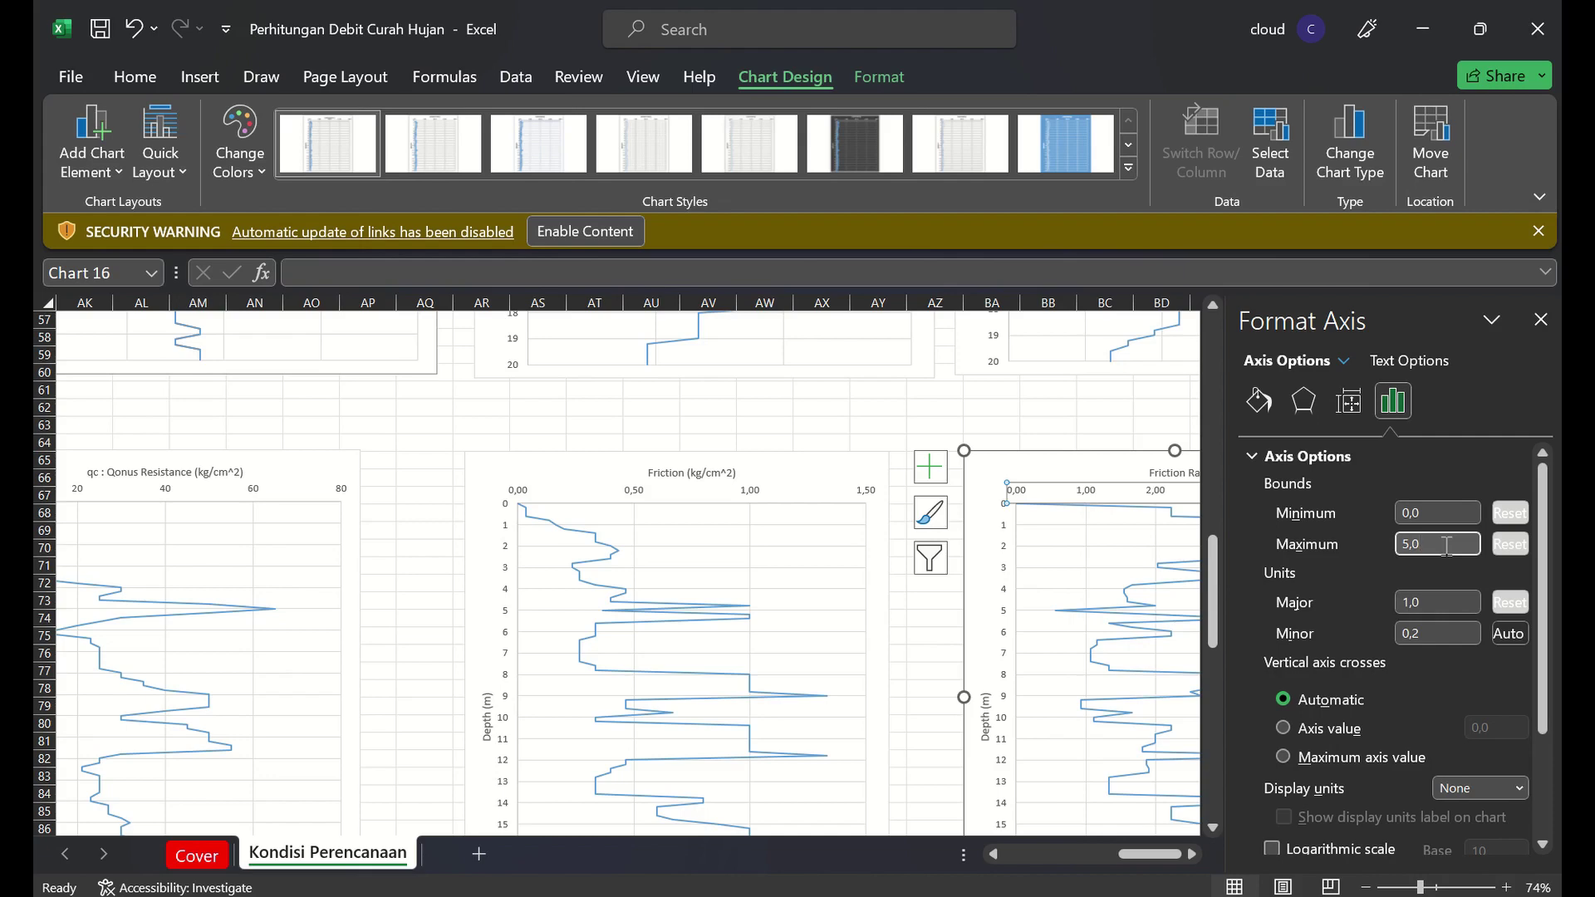
pyautogui.click(1539, 320)
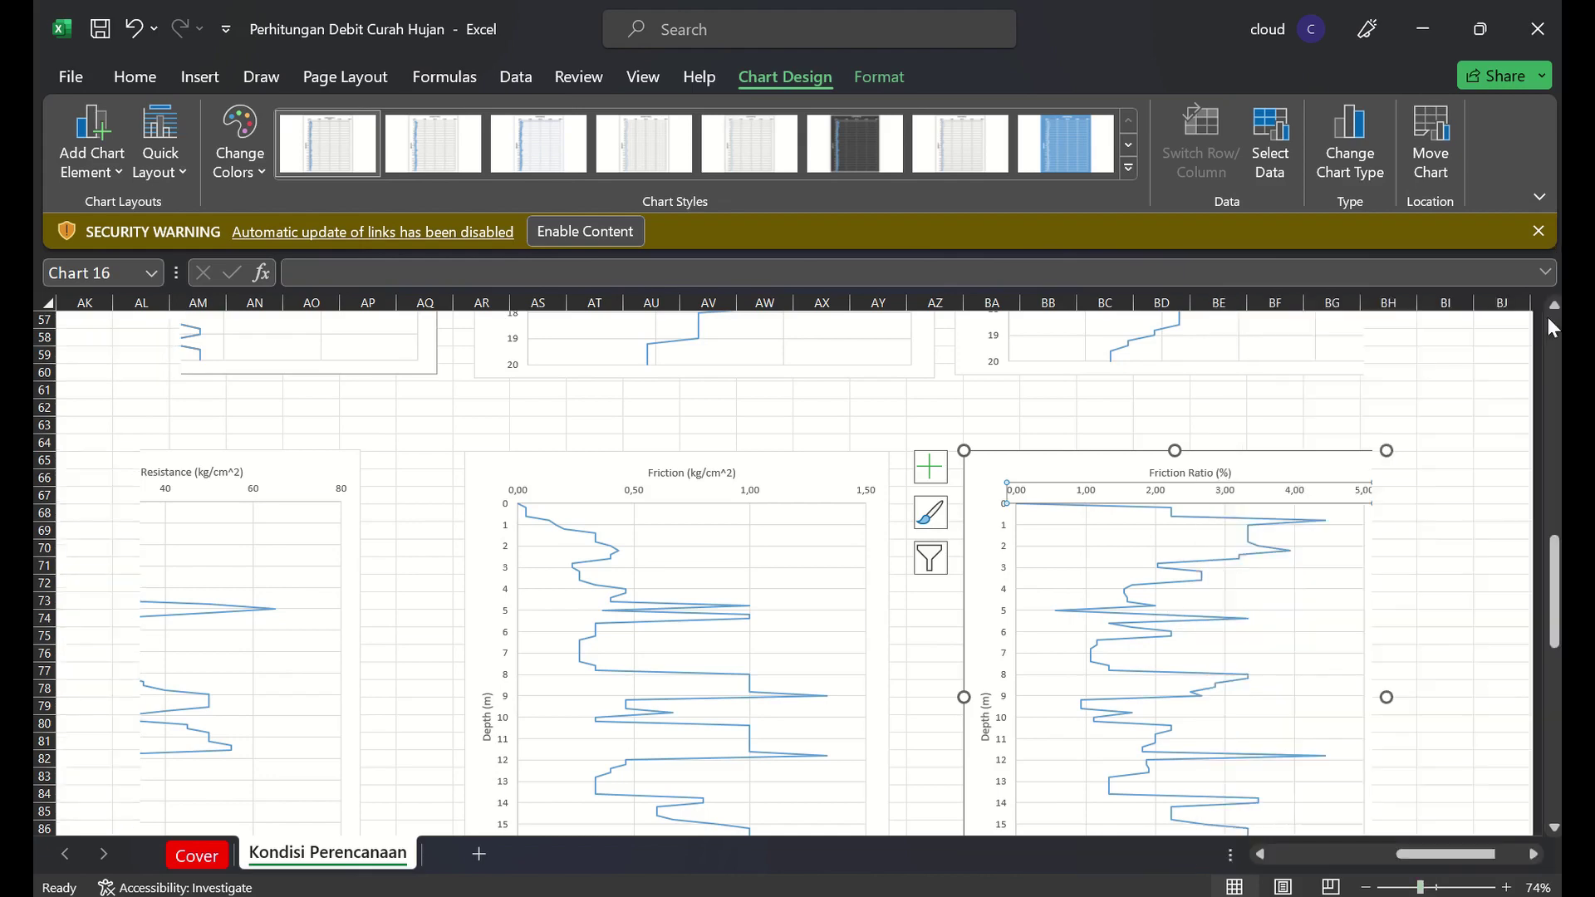
# Review the lower row of qc, Friction and Friction Ratio charts side by side
pyautogui.click(1136, 378)
pyautogui.press('Left')
pyautogui.press('Left')
pyautogui.press('Left')
pyautogui.press('Left')
pyautogui.press('Left')
pyautogui.press('Left')
pyautogui.press('Left')
pyautogui.press('Left')
pyautogui.press('Left')
pyautogui.press('Left')
pyautogui.press('Left')
pyautogui.press('Left')
pyautogui.press('Left')
pyautogui.press('Left')
pyautogui.press('Left')
pyautogui.press('Left')
pyautogui.press('Left')
pyautogui.press('Left')
pyautogui.press('Left')
pyautogui.press('Left')
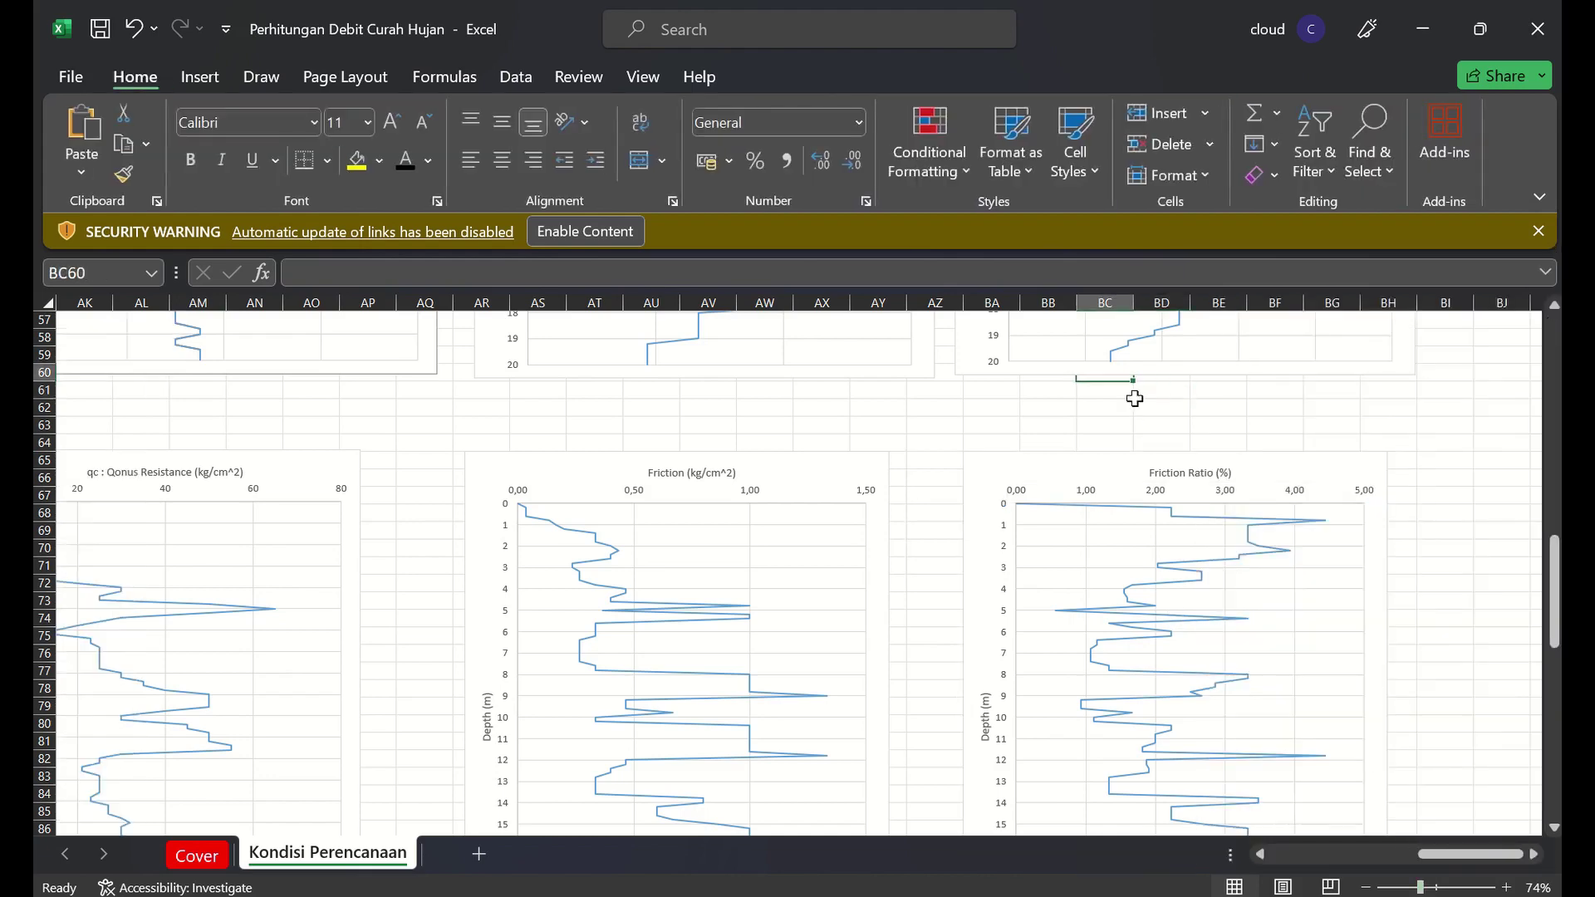
pyautogui.press('Left')
pyautogui.press('Left')
pyautogui.press('Left')
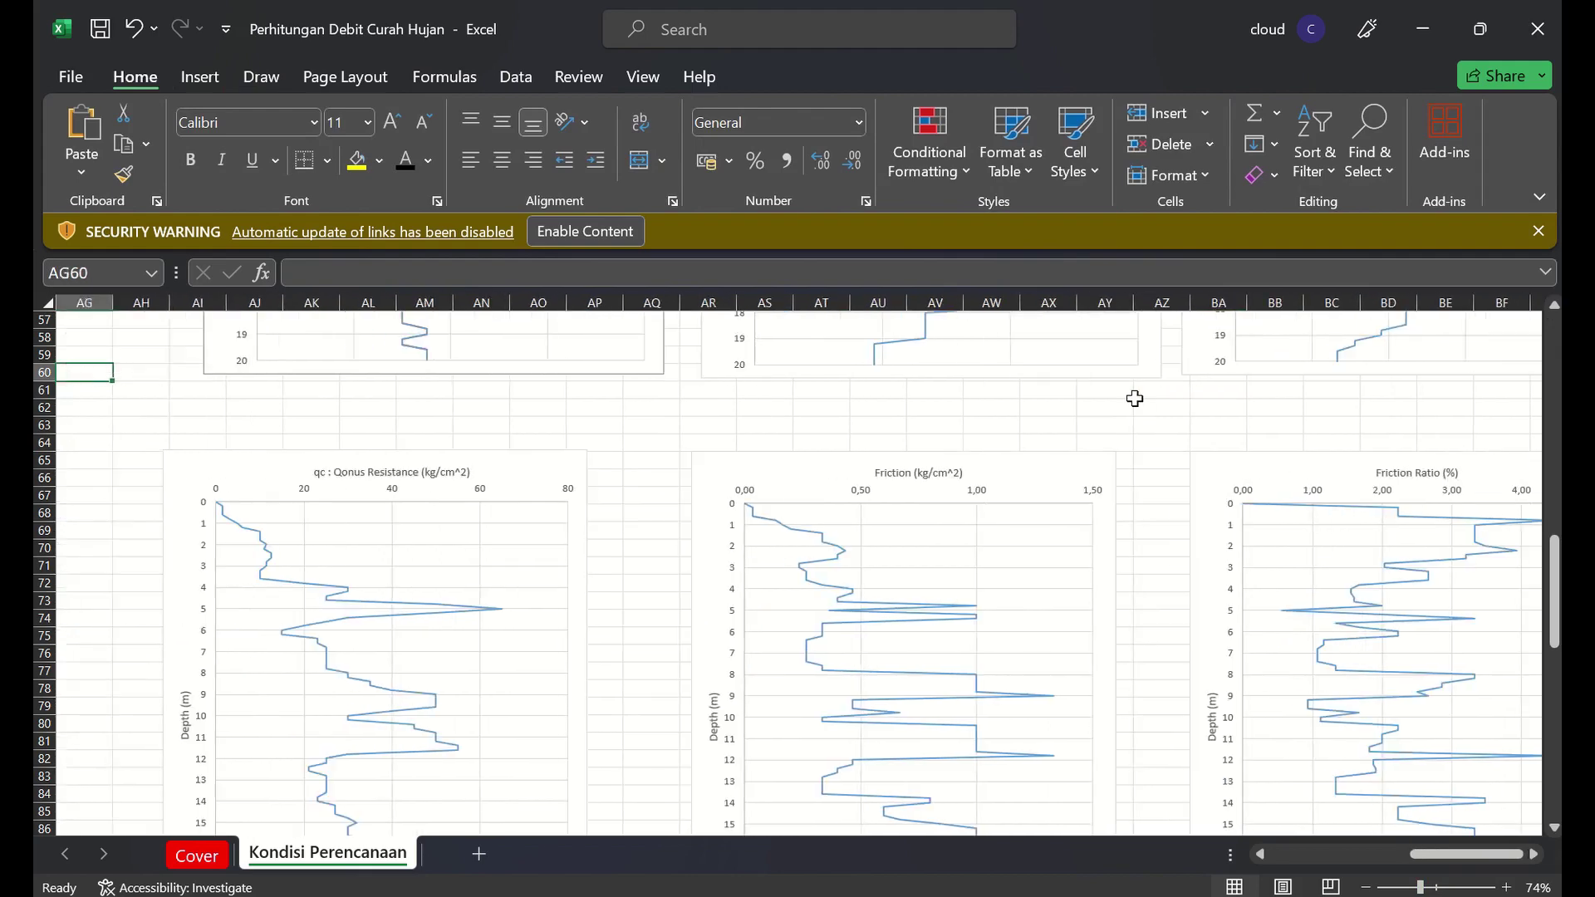
# Check the Cover sheet, return to Kondisi Perencanaan, and review the processed data table up to its formula notes
pyautogui.click(200, 855)
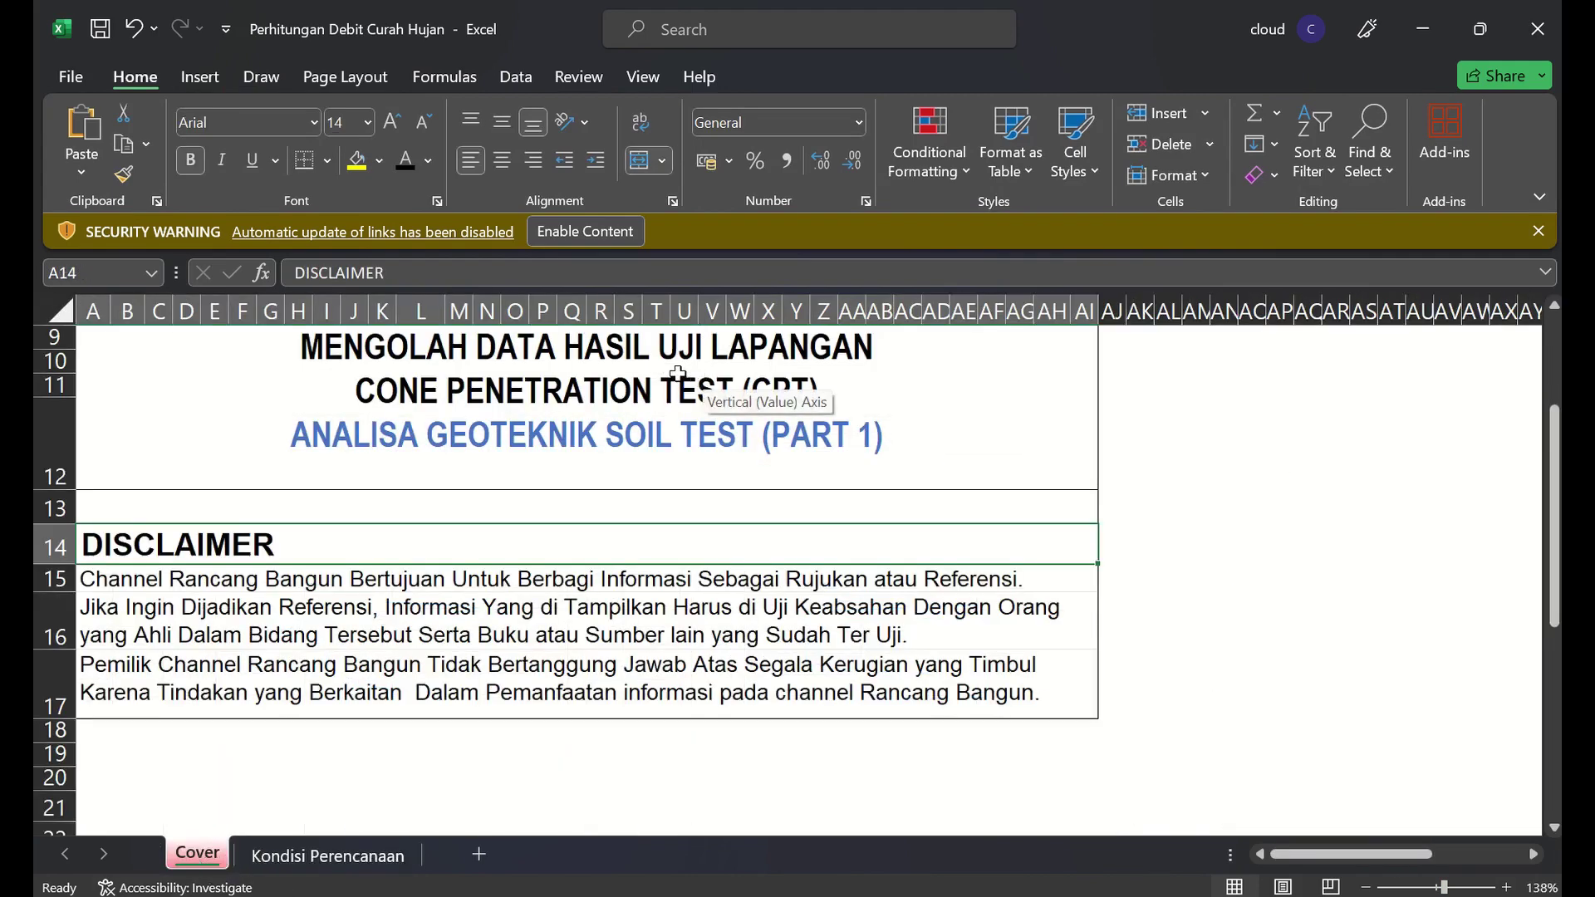
pyautogui.click(328, 856)
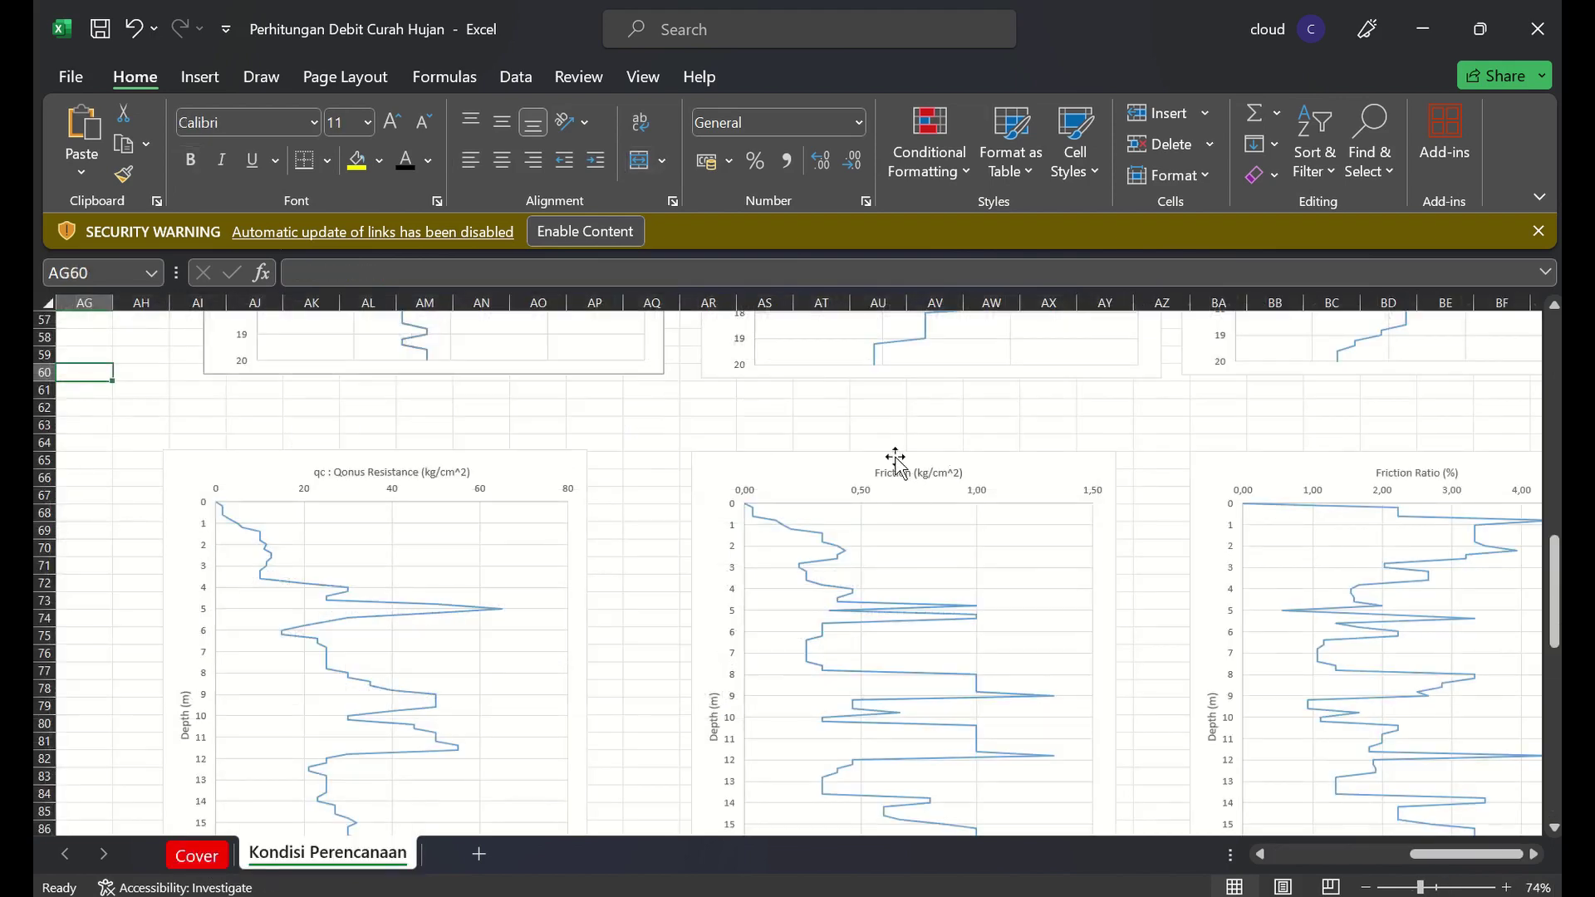
pyautogui.click(835, 410)
pyautogui.press('Left')
pyautogui.press('Left')
pyautogui.press('Left')
pyautogui.press('Left')
pyautogui.press('Left')
pyautogui.press('Left')
pyautogui.press('Left')
pyautogui.press('Left')
pyautogui.press('Left')
pyautogui.press('Left')
pyautogui.press('Left')
pyautogui.press('Left')
pyautogui.press('Left')
pyautogui.press('Left')
pyautogui.press('Left')
pyautogui.press('Left')
pyautogui.press('Left')
pyautogui.press('Left')
pyautogui.press('Left')
pyautogui.press('Left')
pyautogui.press('Up')
pyautogui.press('Up')
pyautogui.press('Up')
pyautogui.press('Up')
pyautogui.press('Up')
pyautogui.press('Up')
pyautogui.press('Up')
pyautogui.press('Up')
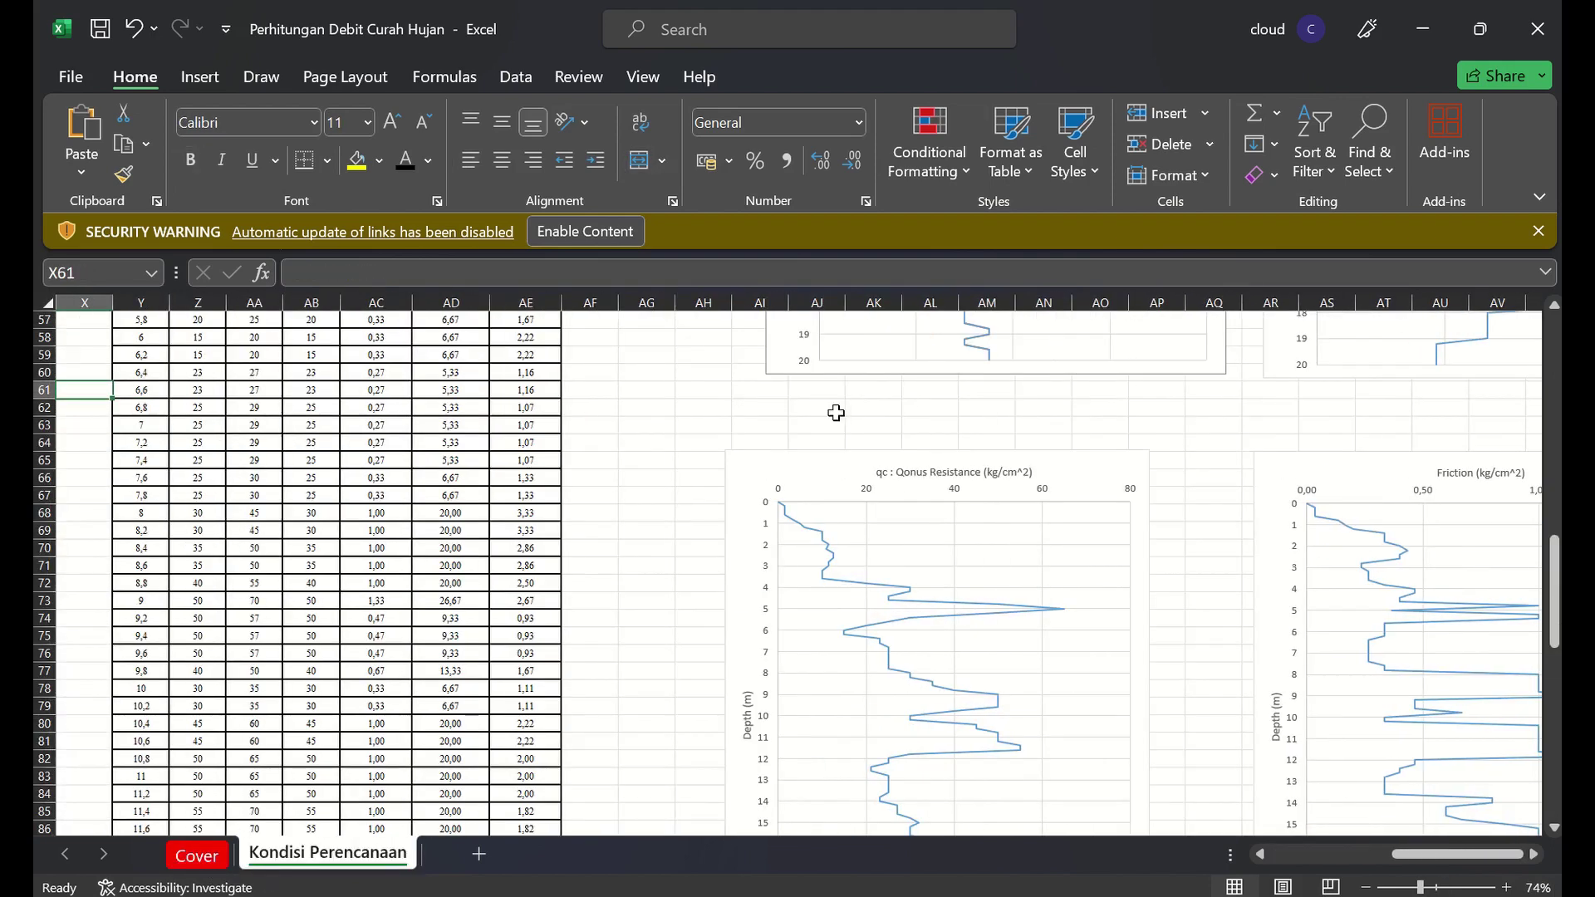
pyautogui.press('Up')
pyautogui.press('Up')
pyautogui.press('Up')
pyautogui.press('Up')
pyautogui.press('Up')
pyautogui.press('Up')
pyautogui.press('Up')
pyautogui.press('Up')
pyautogui.press('Up')
pyautogui.press('Up')
pyautogui.press('Up')
pyautogui.press('Up')
pyautogui.press('Up')
pyautogui.press('Up')
pyautogui.press('Up')
pyautogui.press('Up')
pyautogui.press('Up')
pyautogui.press('Up')
pyautogui.press('Up')
pyautogui.press('Up')
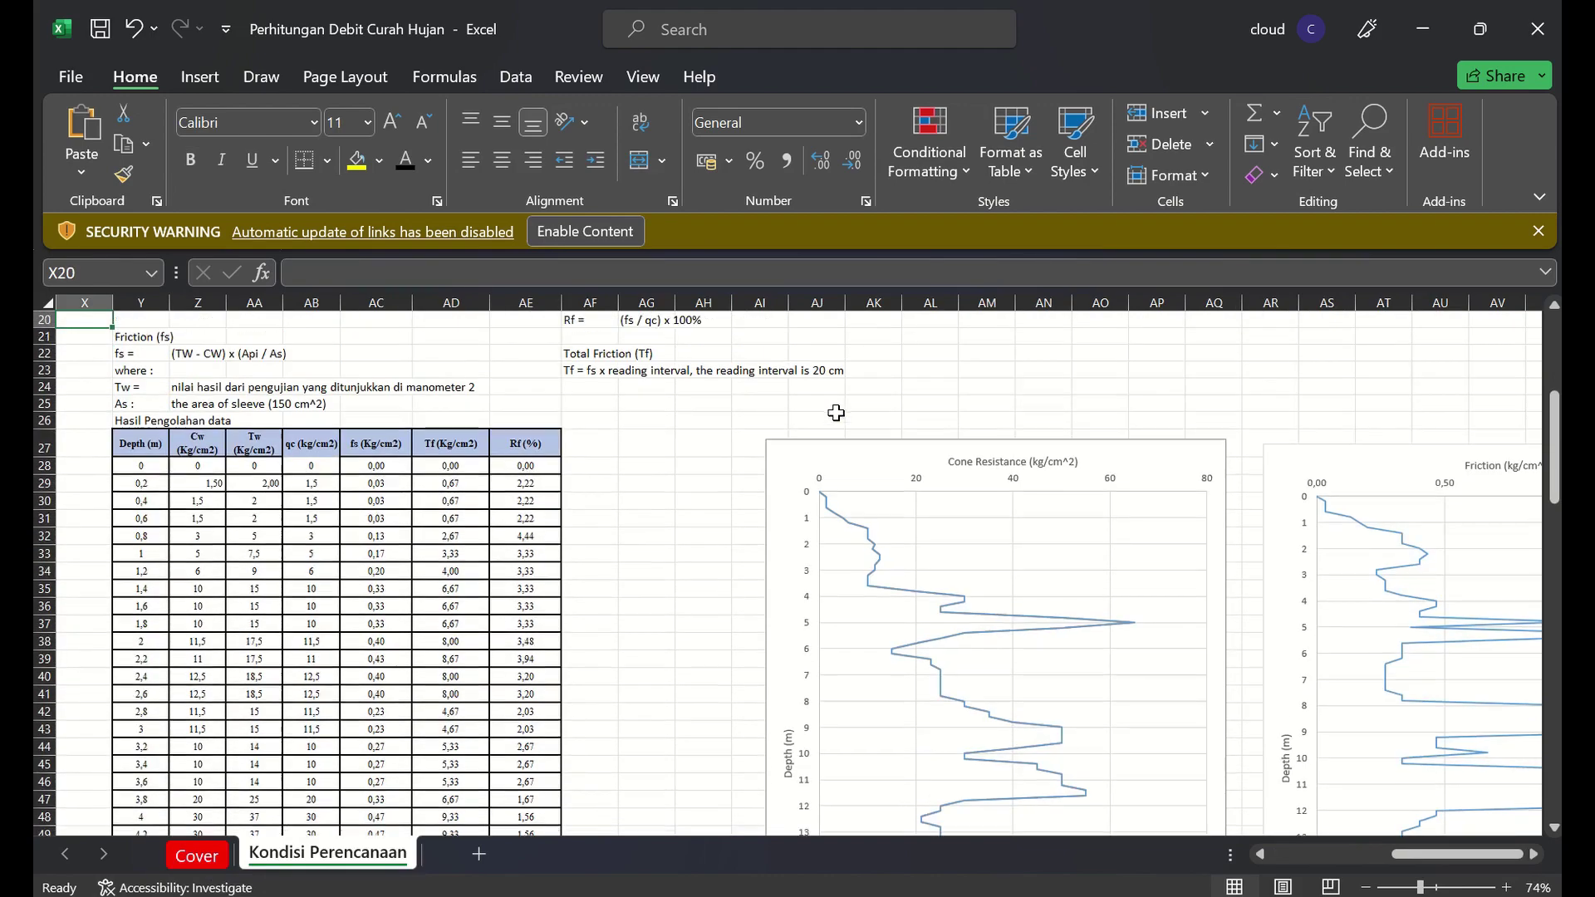
# Compare the upper Cone Resistance chart with the lower qc chart alongside the processed data table
pyautogui.press('Down')
pyautogui.press('Down')
pyautogui.press('Down')
pyautogui.press('Down')
pyautogui.press('Down')
pyautogui.press('Down')
pyautogui.press('Down')
pyautogui.press('Down')
pyautogui.press('Down')
pyautogui.press('Down')
pyautogui.press('Down')
pyautogui.press('Down')
pyautogui.press('Down')
pyautogui.press('Down')
pyautogui.press('Down')
pyautogui.press('Down')
pyautogui.press('Down')
pyautogui.press('Down')
pyautogui.press('Down')
pyautogui.press('Down')
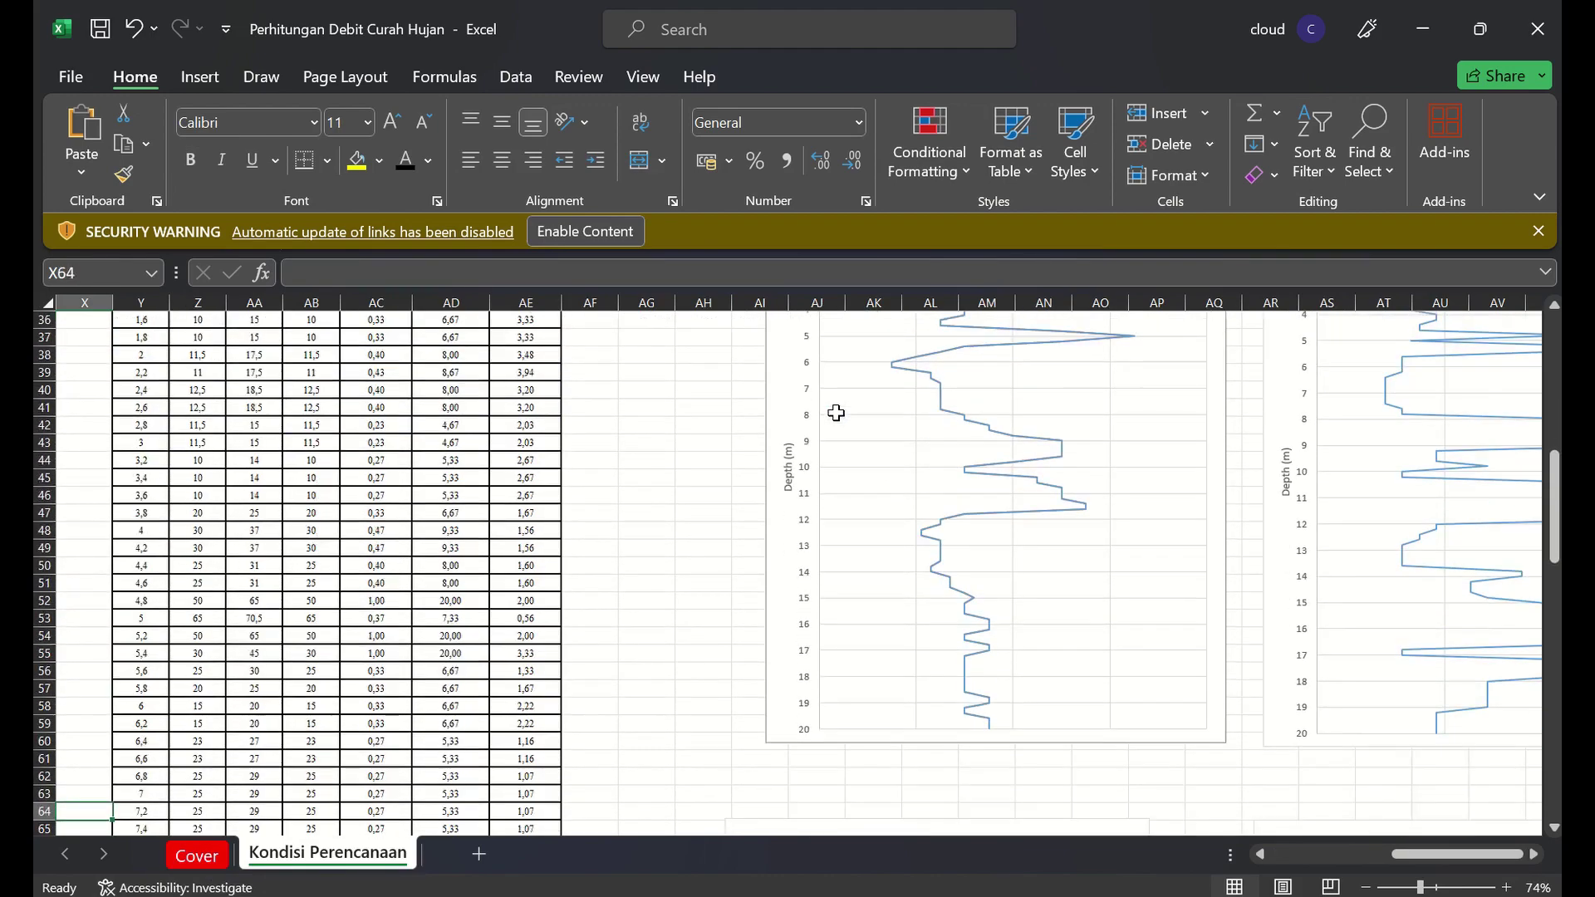
pyautogui.press('Down')
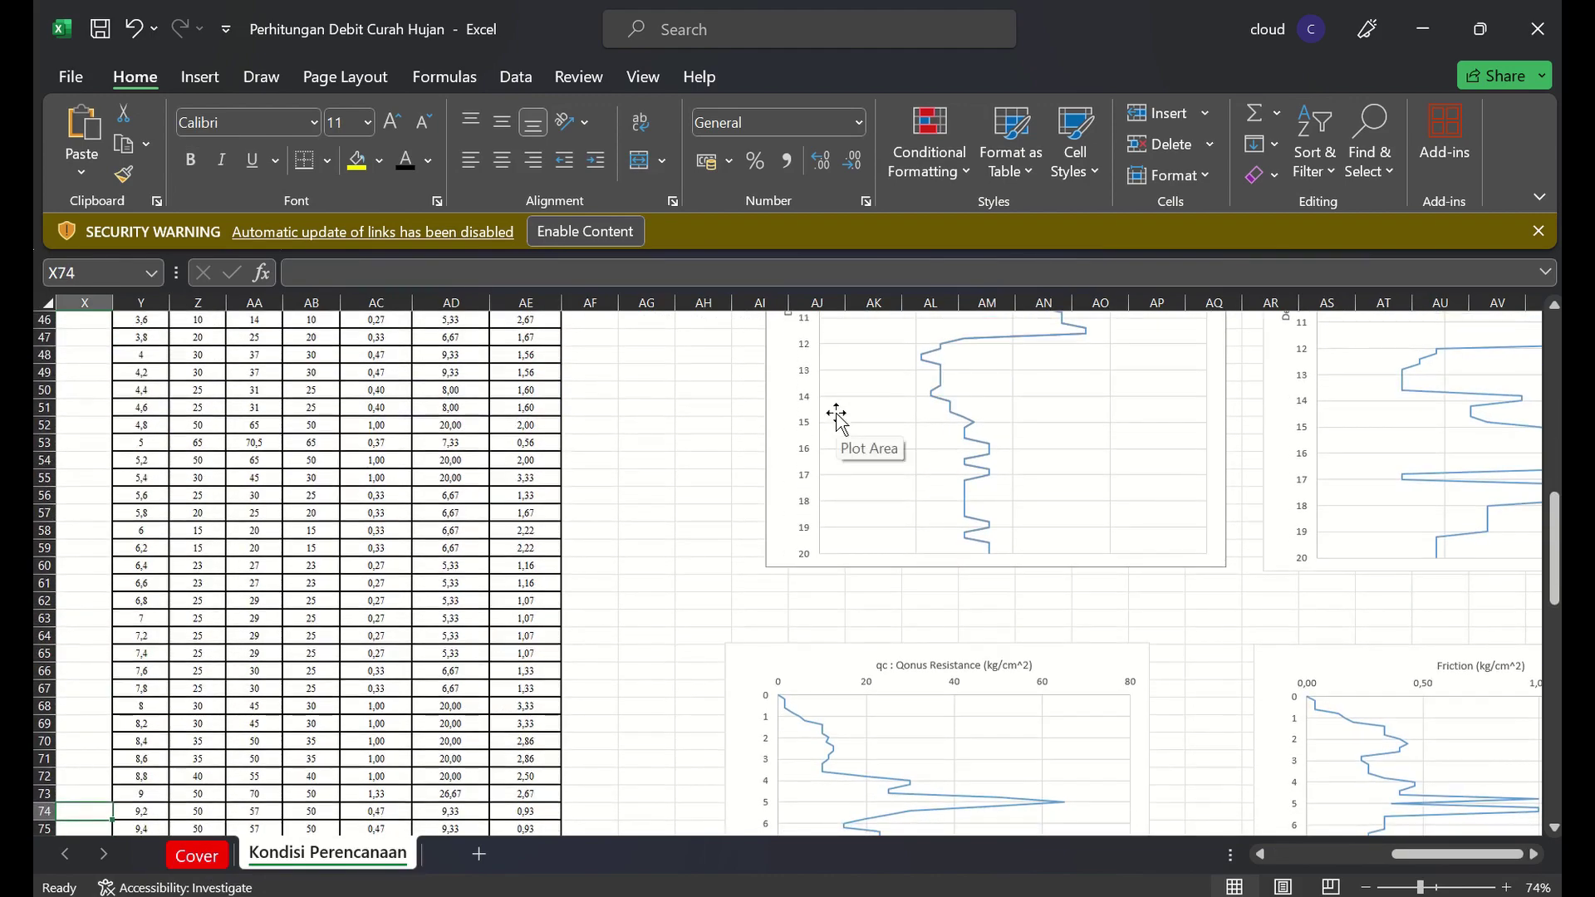
pyautogui.scroll(-1, 836, 413)
pyautogui.press('Up')
pyautogui.press('Up')
pyautogui.press('Up')
pyautogui.press('Up')
pyautogui.press('Up')
pyautogui.press('Up')
pyautogui.press('Up')
pyautogui.press('Up')
pyautogui.press('Up')
pyautogui.press('Up')
pyautogui.press('Up')
pyautogui.press('Up')
pyautogui.press('Up')
pyautogui.press('Up')
pyautogui.press('Up')
pyautogui.press('Up')
pyautogui.press('Up')
pyautogui.press('Up')
pyautogui.press('Up')
pyautogui.press('Up')
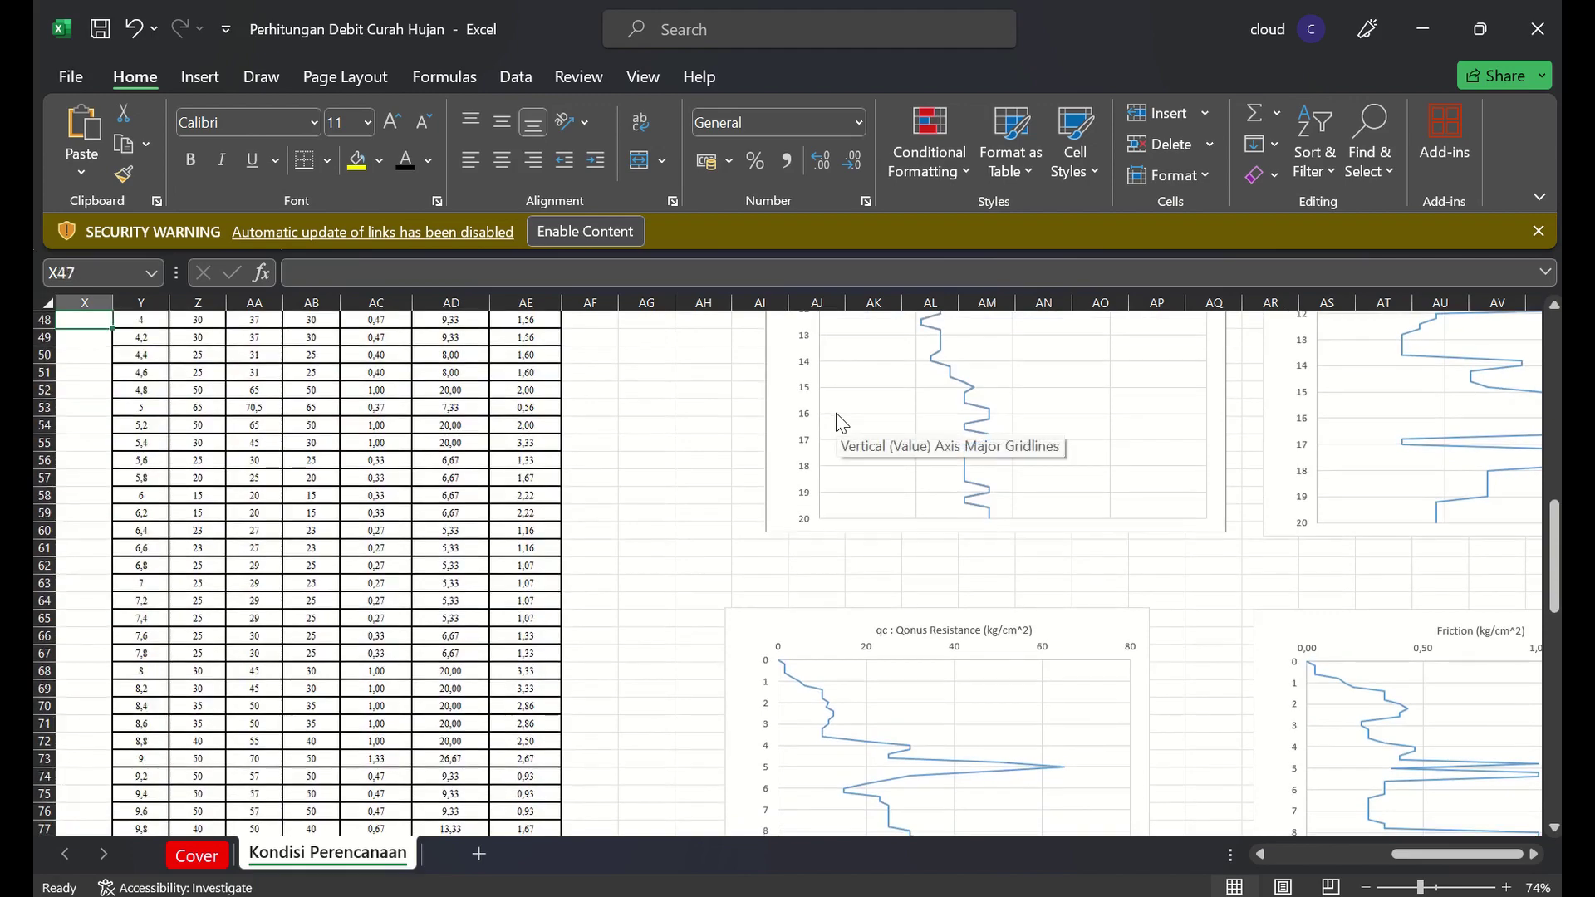
pyautogui.press('Up')
pyautogui.press('Up')
pyautogui.press('Up')
pyautogui.press('Up')
pyautogui.press('Up')
pyautogui.press('Up')
pyautogui.press('Up')
pyautogui.press('Up')
pyautogui.press('Up')
pyautogui.press('Up')
pyautogui.press('Up')
pyautogui.press('Up')
pyautogui.press('Up')
pyautogui.press('Up')
pyautogui.press('Up')
pyautogui.press('Up')
pyautogui.press('Up')
pyautogui.press('Up')
pyautogui.press('Up')
pyautogui.press('Up')
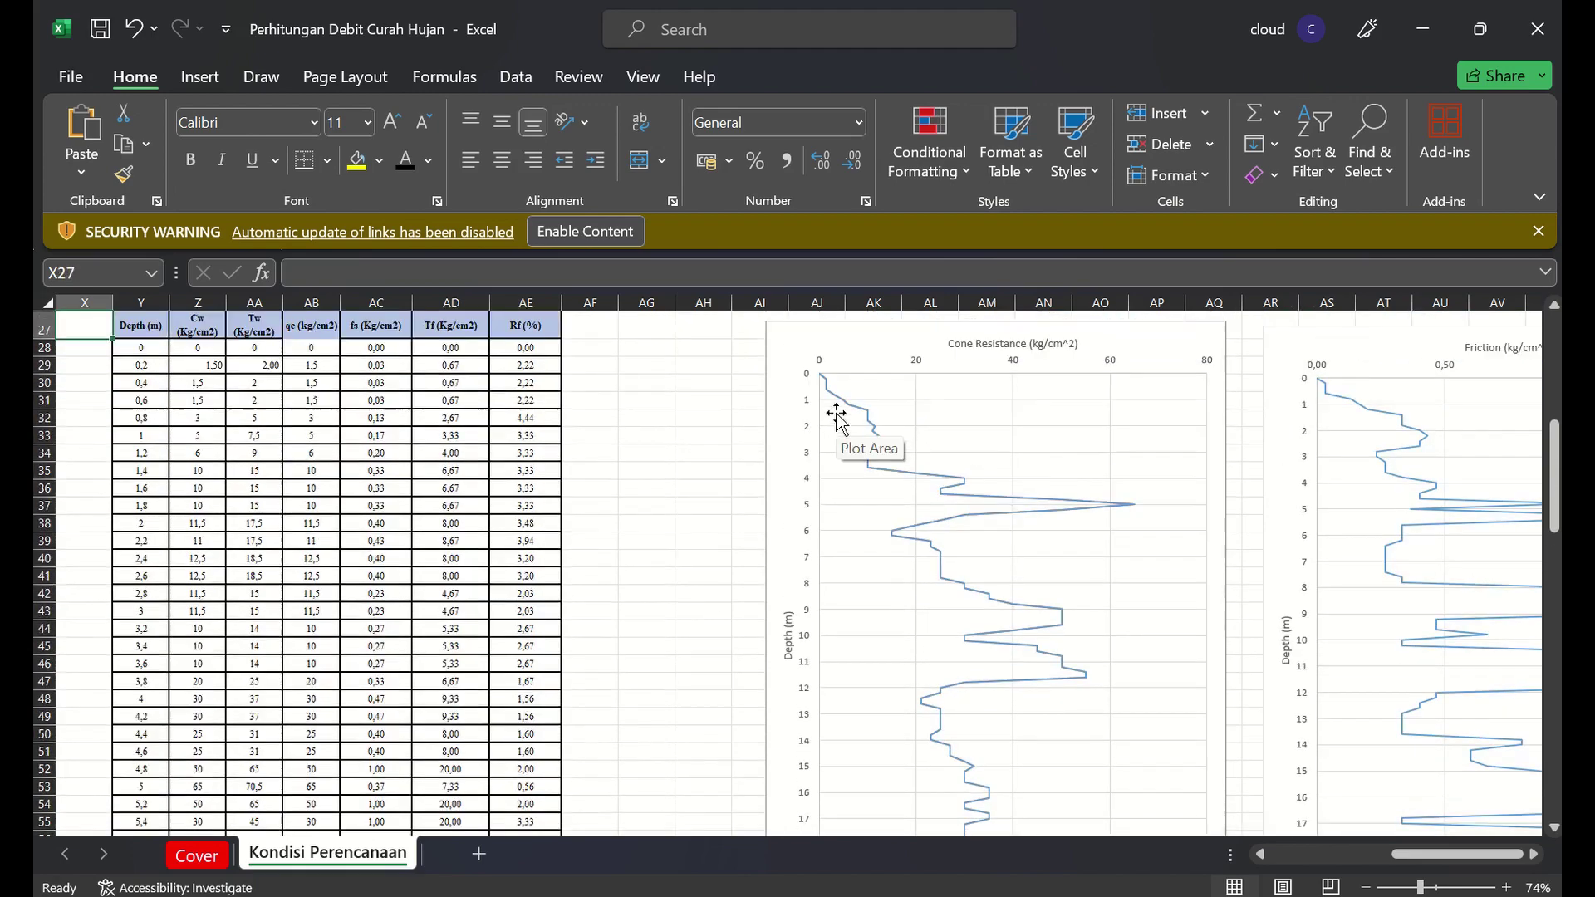
# Review the column headings of the processed data table from Depth to Rf, together with the formula notes above it
pyautogui.press('Up')
pyautogui.press('Up')
pyautogui.press('Up')
pyautogui.press('Up')
pyautogui.press('Up')
pyautogui.press('Up')
pyautogui.press('Down')
pyautogui.press('Down')
pyautogui.press('Down')
pyautogui.press('Down')
pyautogui.press('Down')
pyautogui.press('Down')
pyautogui.press('Down')
pyautogui.press('Down')
pyautogui.press('Right')
pyautogui.press('Up')
pyautogui.press('Right')
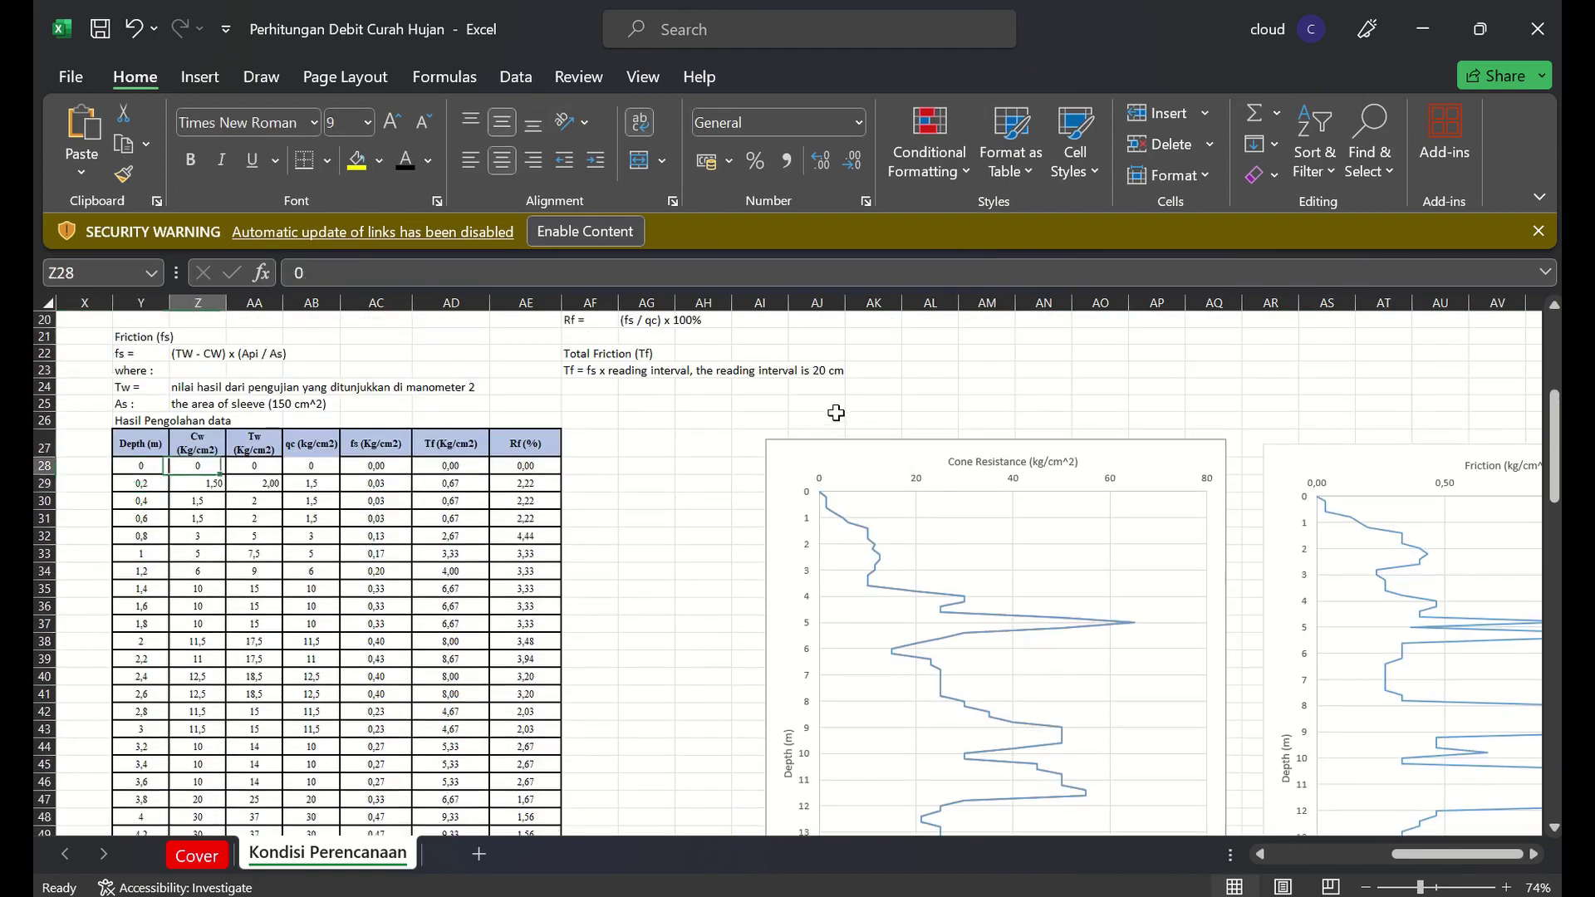
pyautogui.press('Right')
pyautogui.press('Up')
pyautogui.press('Right')
pyautogui.press('Right')
pyautogui.press('Right')
pyautogui.press('Right')
pyautogui.press('Right')
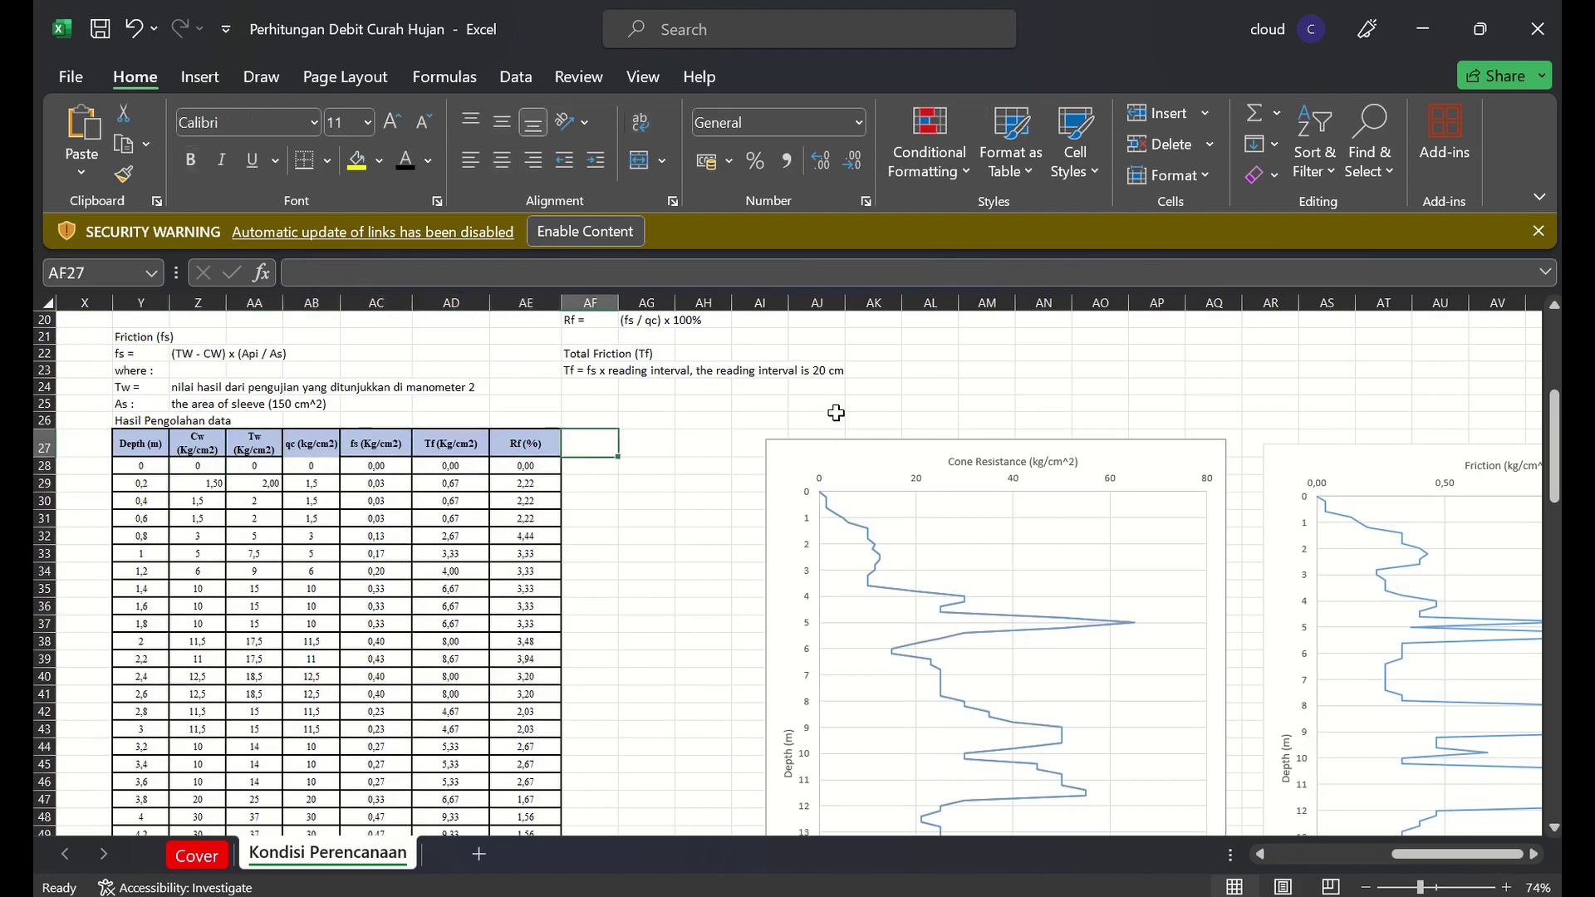
# Examine the processed data rows down to about 10 m depth, alongside the Cone Resistance and qc charts
pyautogui.press('Down')
pyautogui.press('Down')
pyautogui.press('Down')
pyautogui.press('Down')
pyautogui.press('Down')
pyautogui.press('Down')
pyautogui.press('Down')
pyautogui.press('Down')
pyautogui.press('Down')
pyautogui.press('Down')
pyautogui.press('Down')
pyautogui.press('Down')
pyautogui.press('Down')
pyautogui.press('Down')
pyautogui.press('Down')
pyautogui.press('Down')
pyautogui.press('Down')
pyautogui.press('Down')
pyautogui.press('Down')
pyautogui.press('Down')
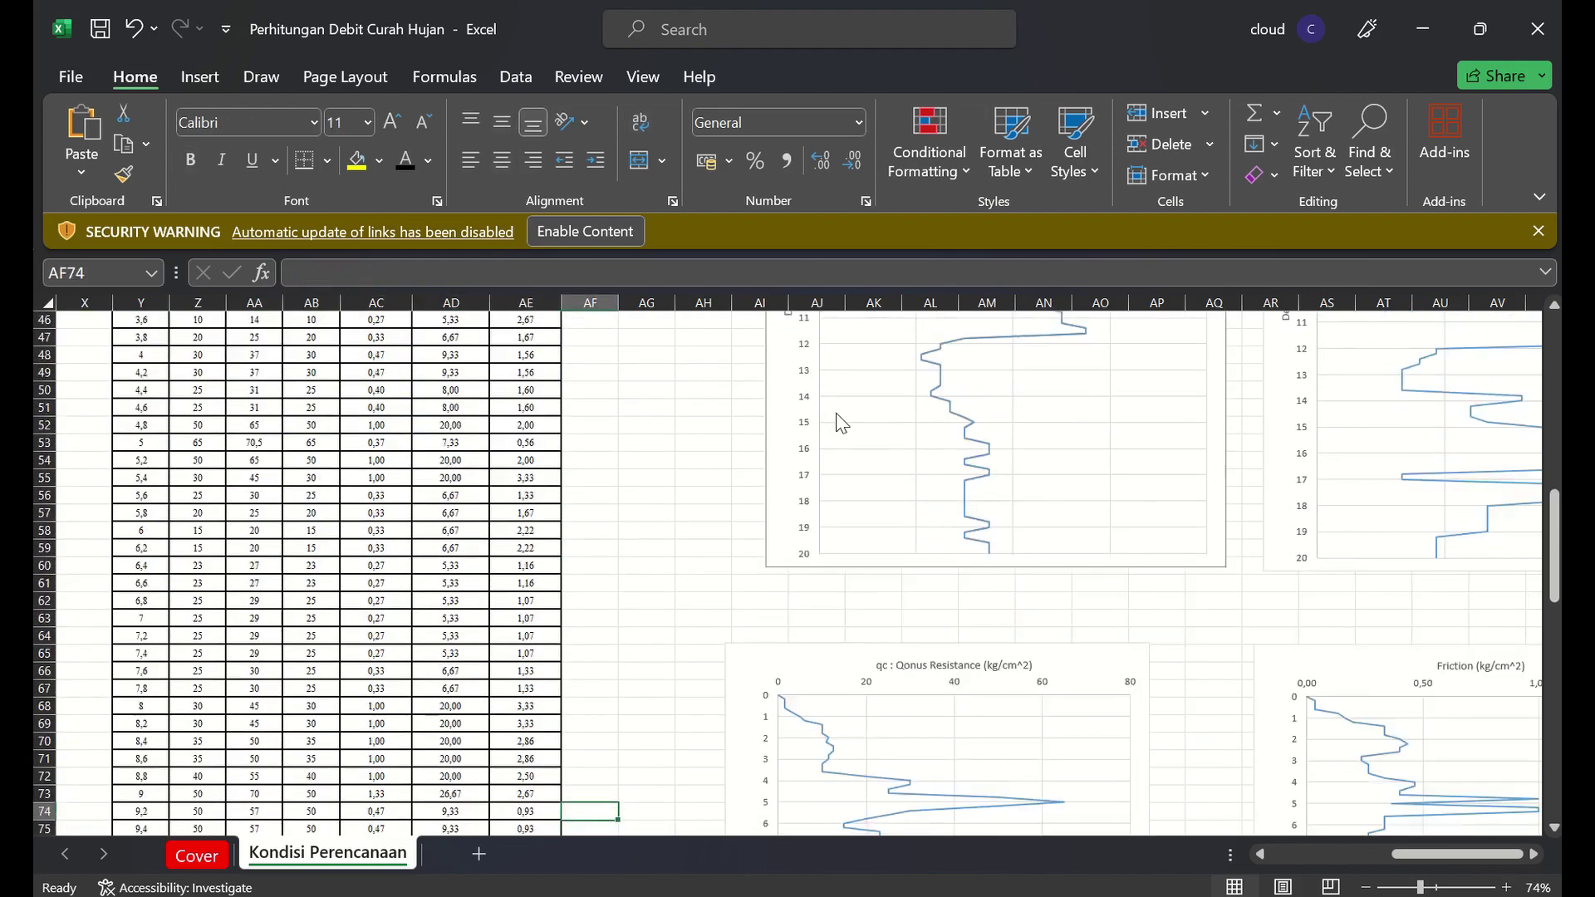
pyautogui.press('Down')
pyautogui.press('Down')
pyautogui.press('Down')
pyautogui.press('Down')
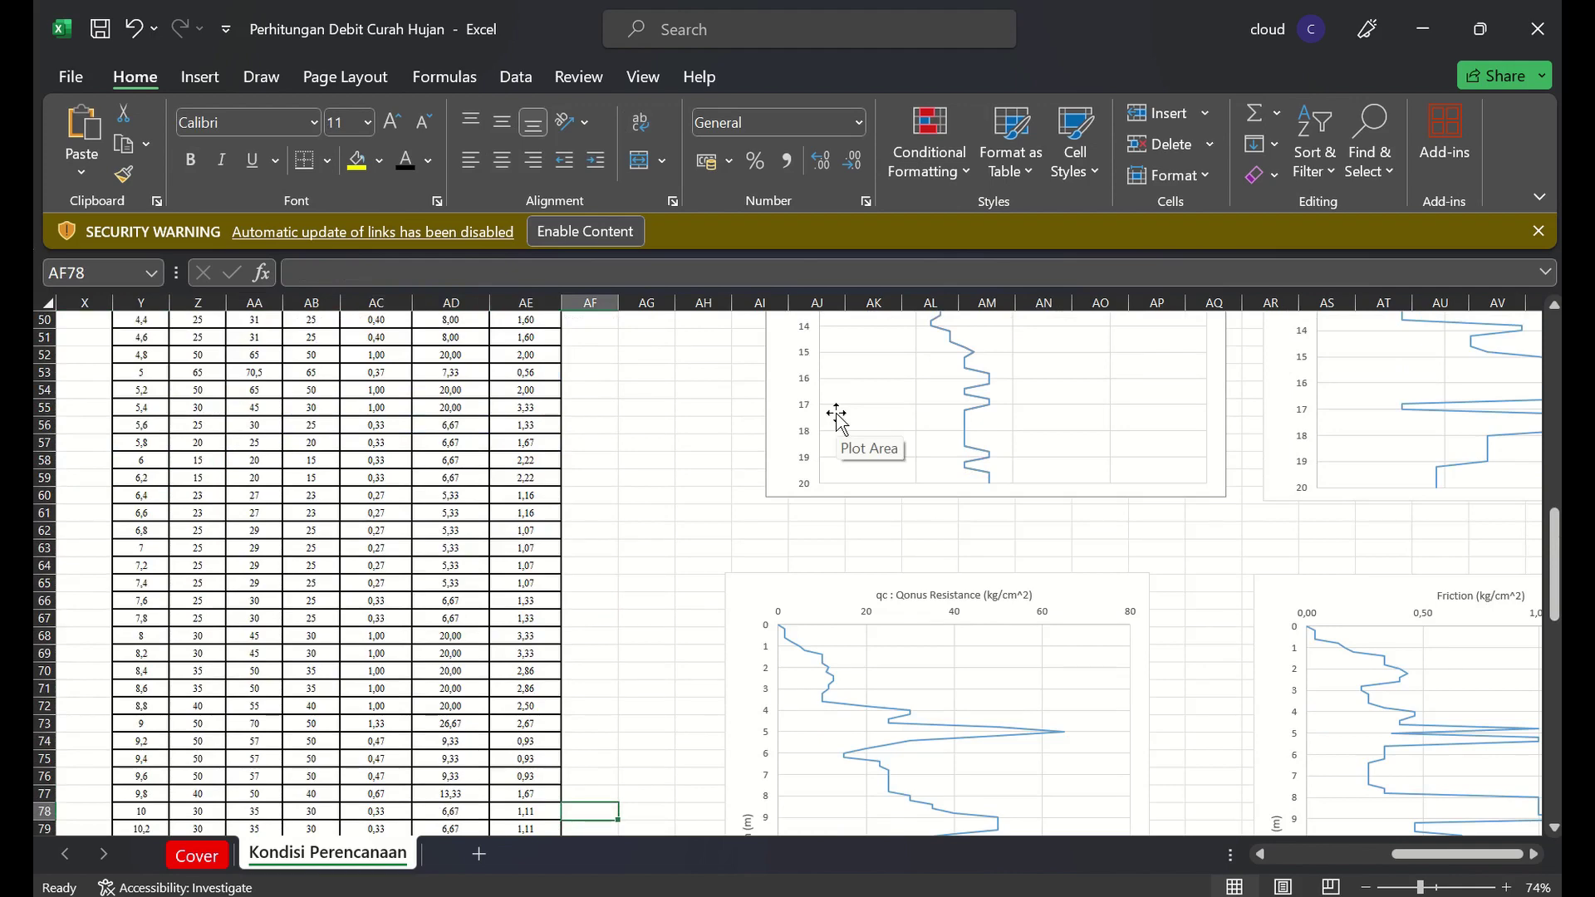
# Compare the upper row of depth charts with the lower qc, Friction and Friction Ratio charts across the sheet
pyautogui.press('Right')
pyautogui.press('Right')
pyautogui.press('Right')
pyautogui.press('Right')
pyautogui.press('Right')
pyautogui.press('Right')
pyautogui.press('Right')
pyautogui.press('Right')
pyautogui.press('Right')
pyautogui.press('Right')
pyautogui.press('Right')
pyautogui.press('Right')
pyautogui.press('Right')
pyautogui.press('Right')
pyautogui.press('Right')
pyautogui.press('Right')
pyautogui.press('Right')
pyautogui.press('Right')
pyautogui.press('Right')
pyautogui.press('Right')
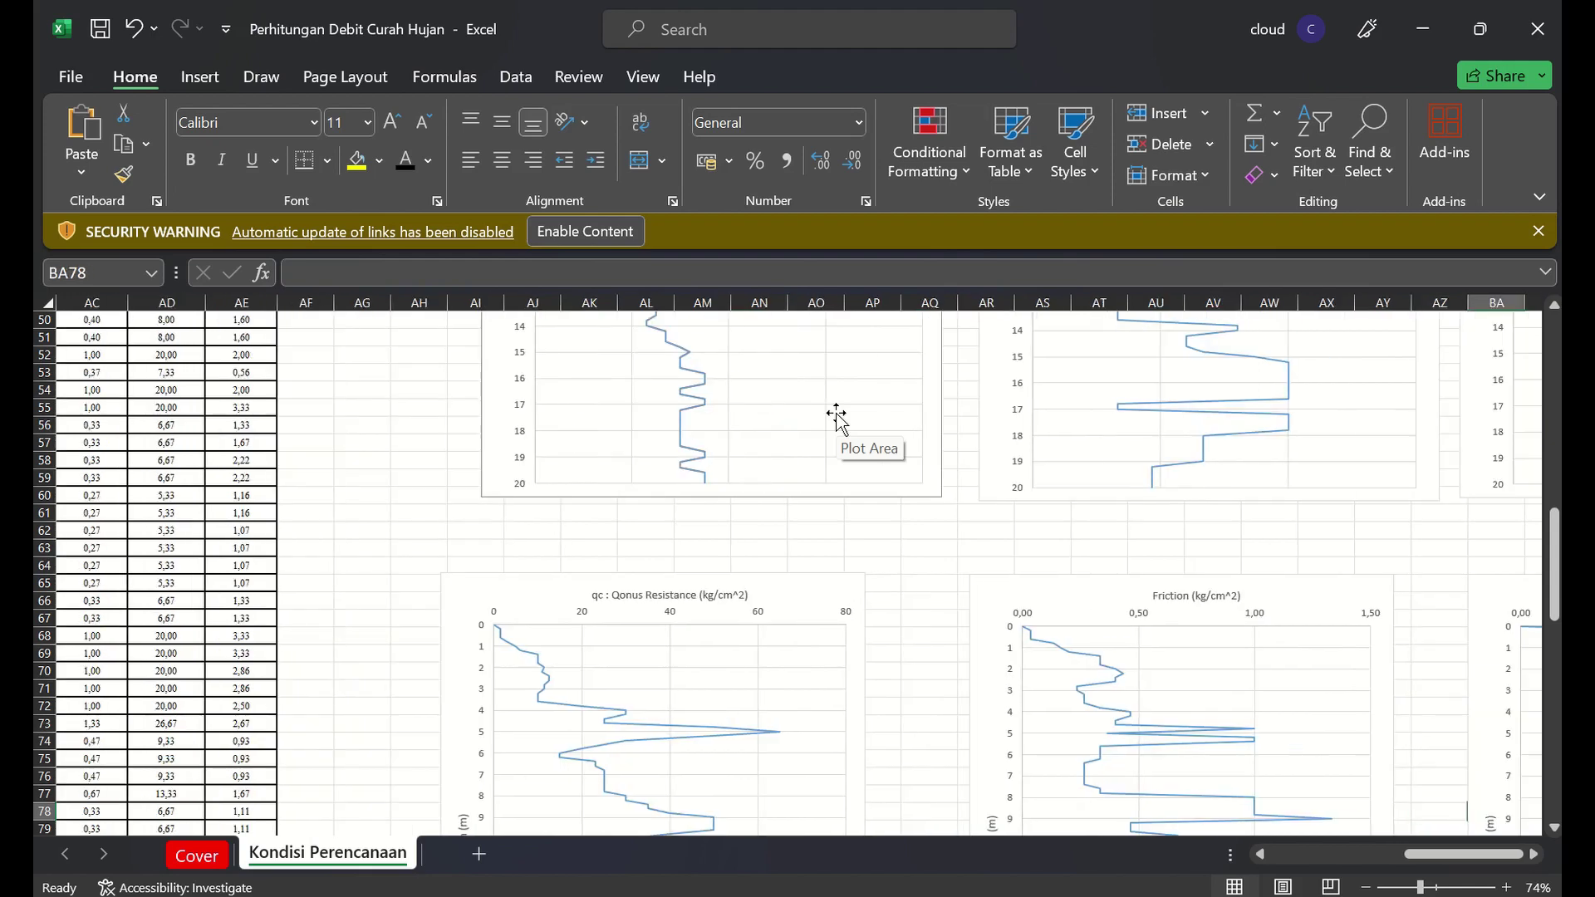
pyautogui.press('Right')
pyautogui.press('Right')
pyautogui.press('Right')
pyautogui.press('Right')
pyautogui.press('Right')
pyautogui.press('Right')
pyautogui.press('Right')
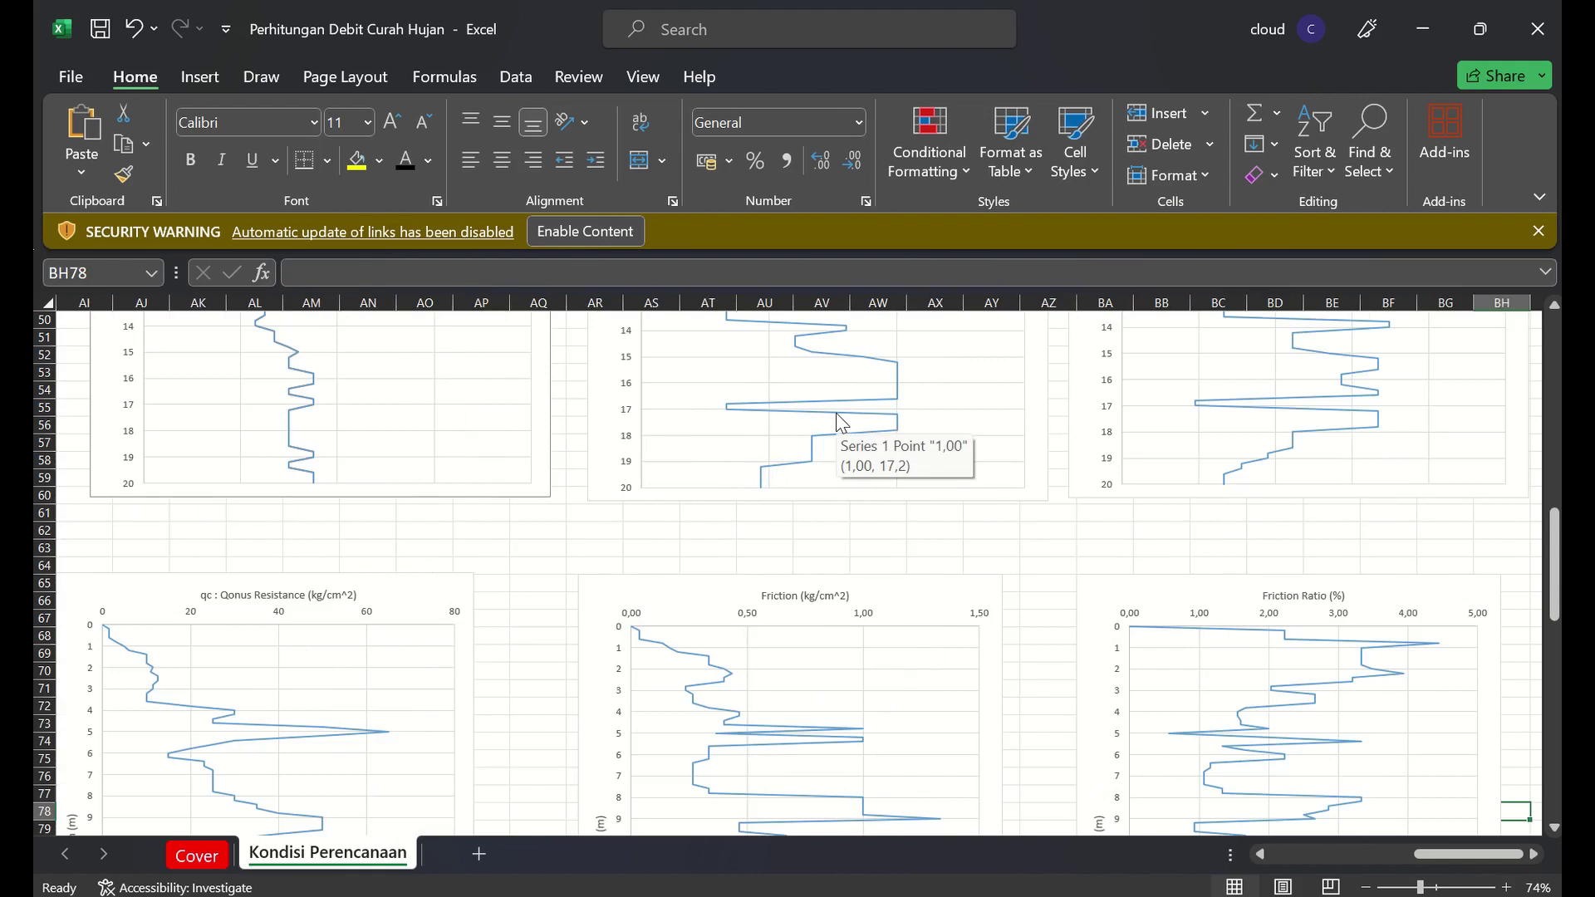
pyautogui.press('Down')
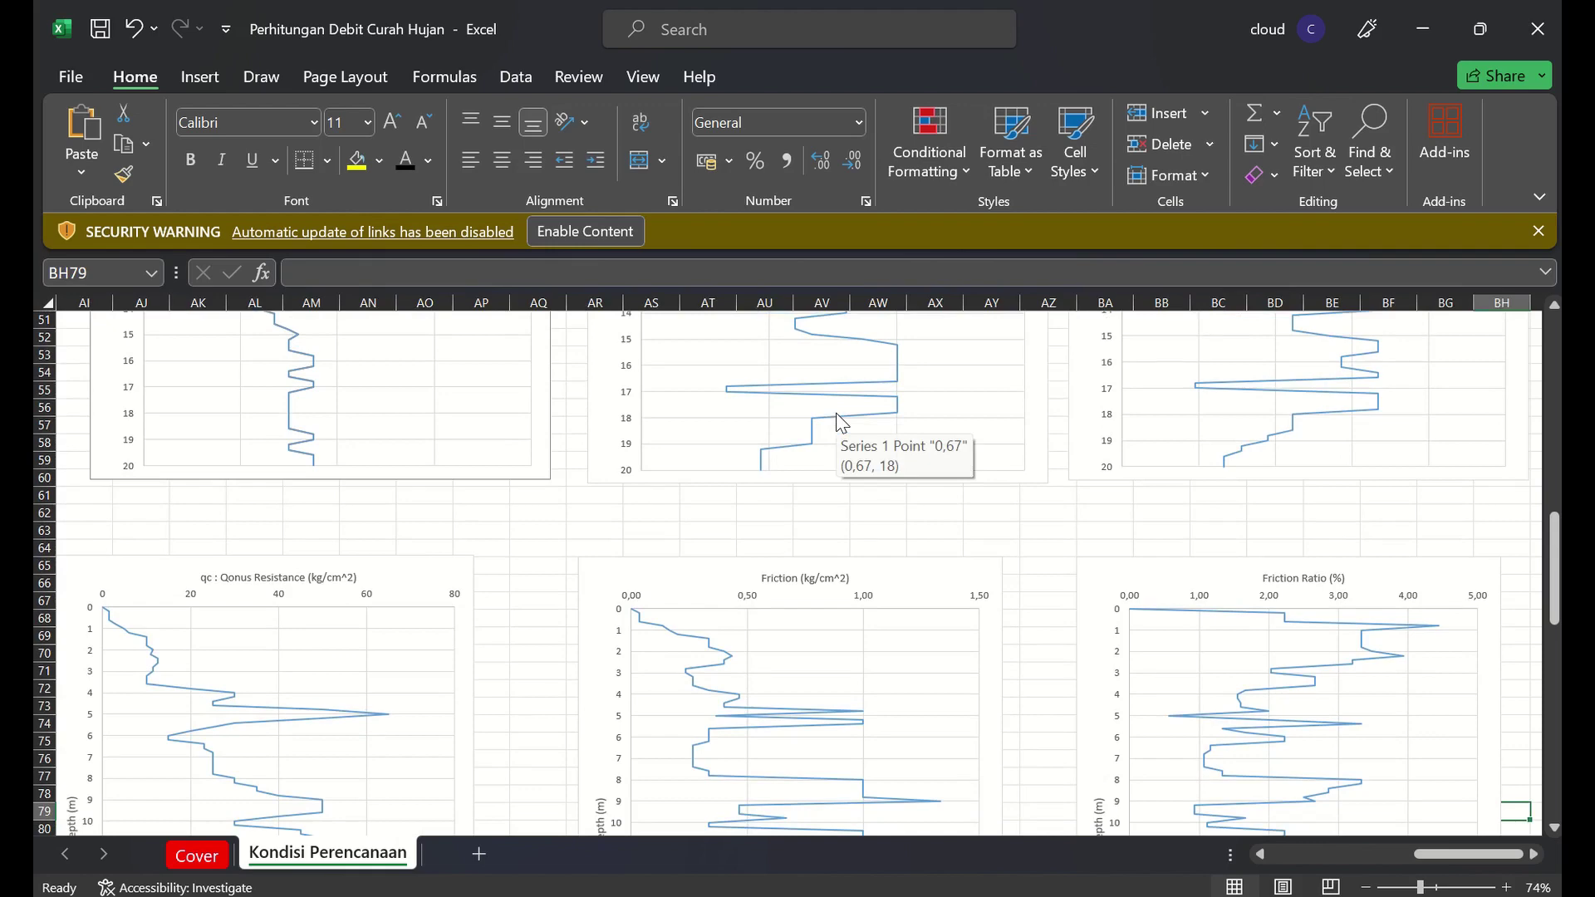
pyautogui.press('Right')
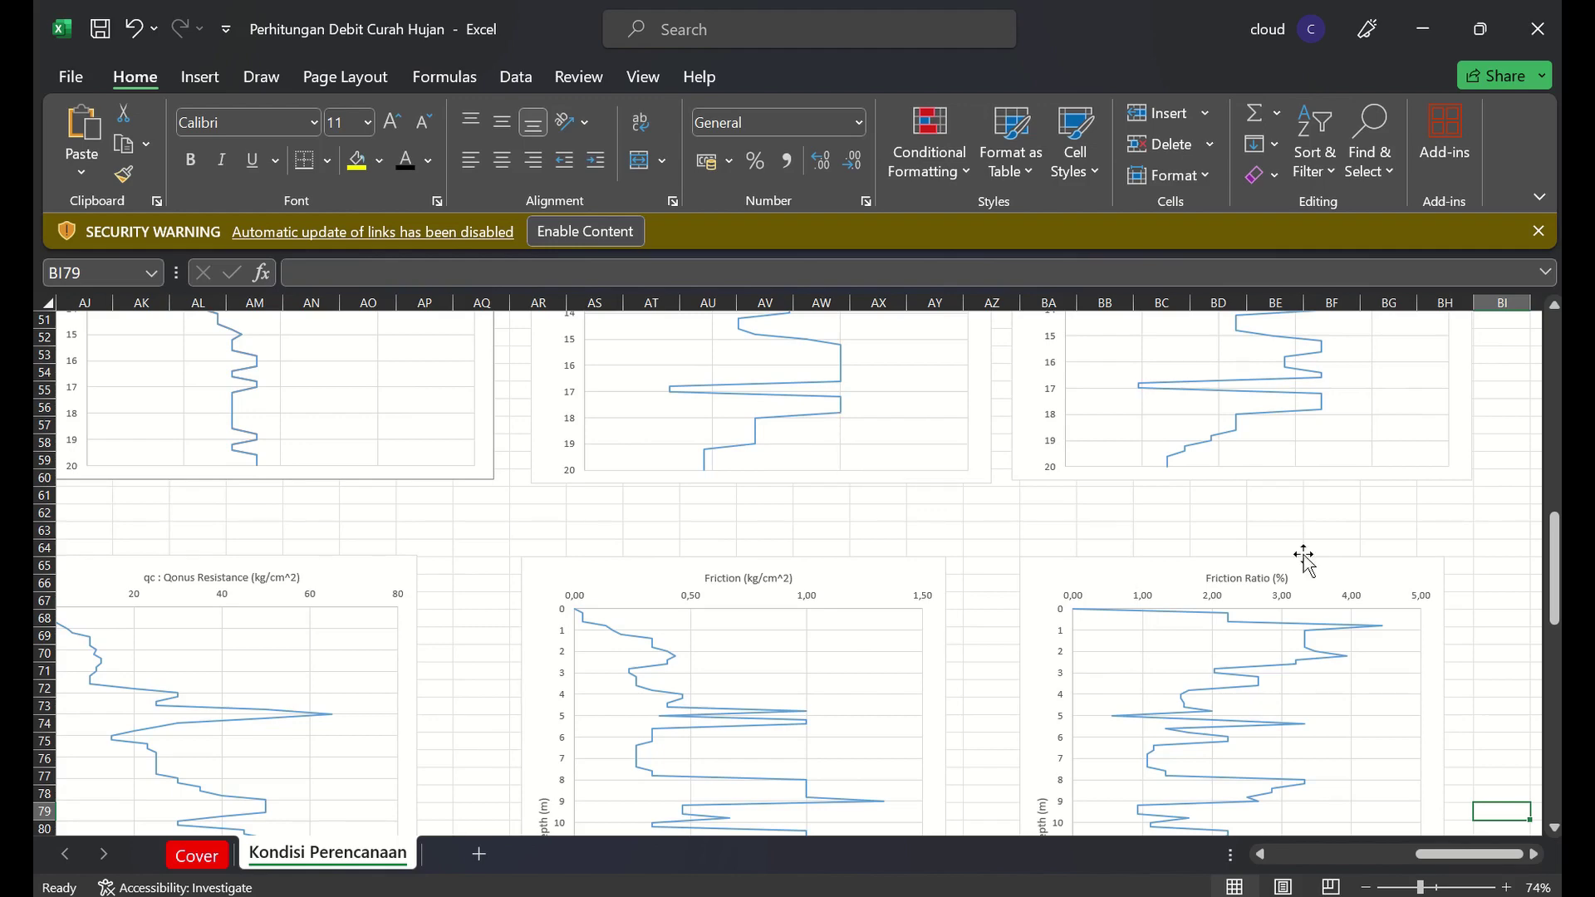
pyautogui.moveTo(1556, 543)
pyautogui.mouseDown()
pyautogui.moveTo(1554, 519)
pyautogui.moveTo(1551, 544)
pyautogui.mouseUp()
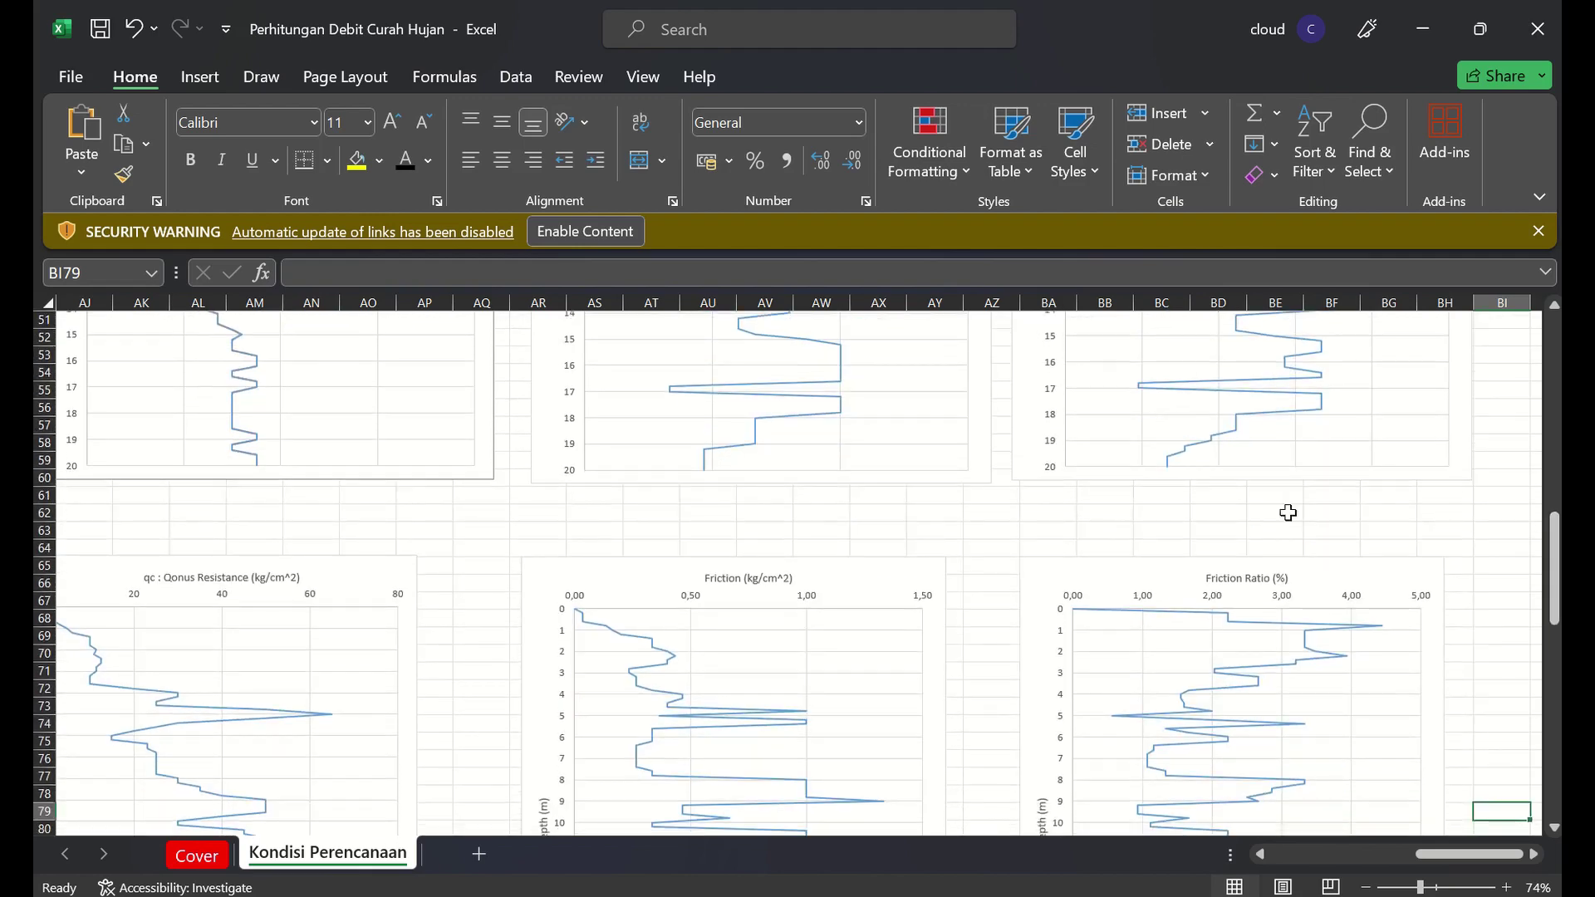